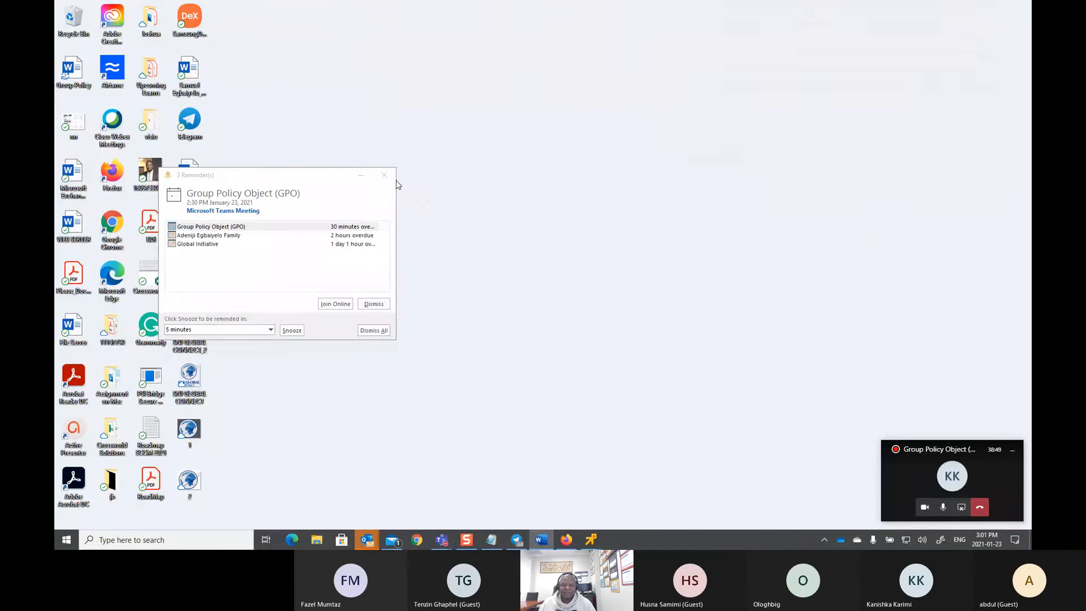
Step: Dismiss the Outlook meeting reminder and launch gpedit.msc from the Start menu search
click(384, 174)
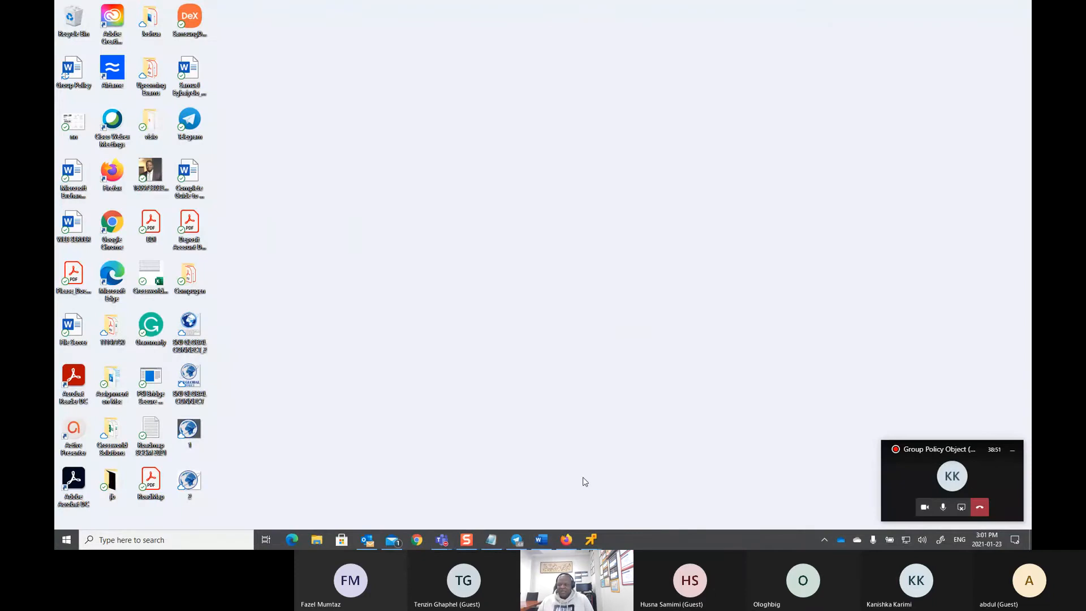
click(68, 544)
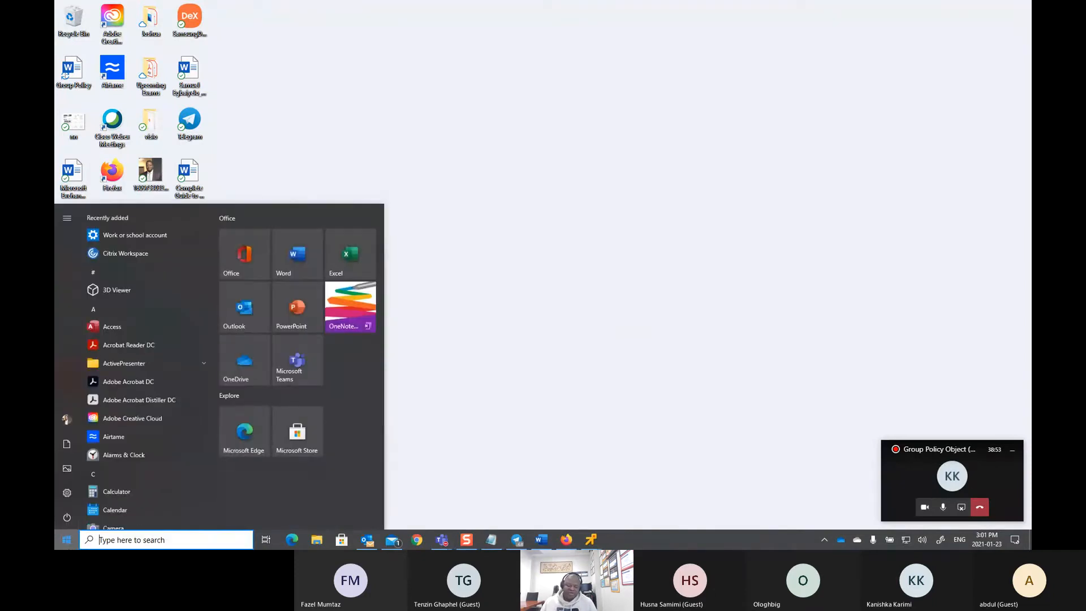
click(95, 545)
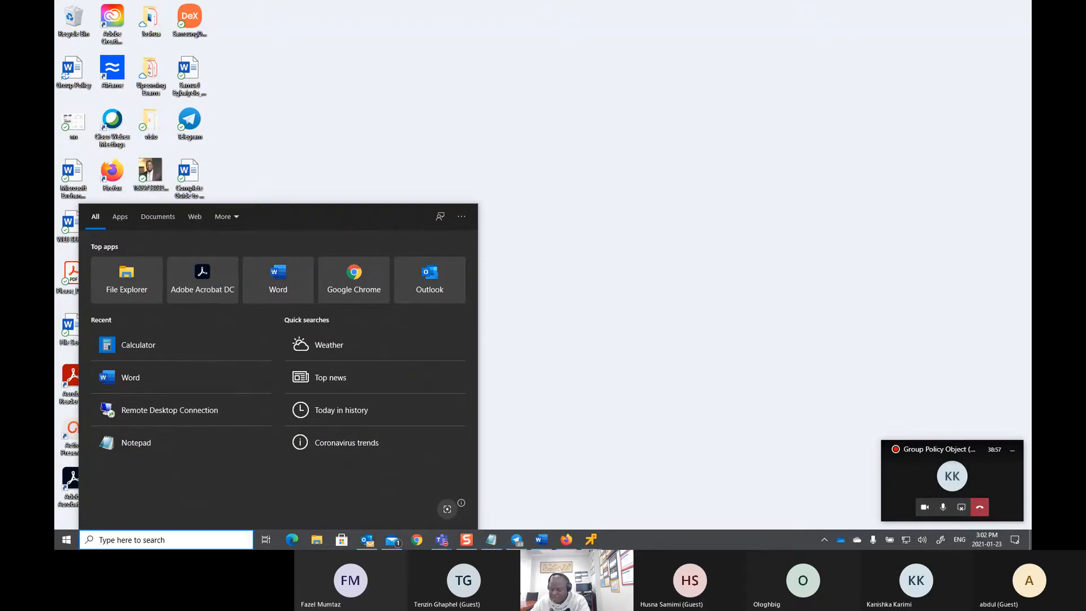
text(g)
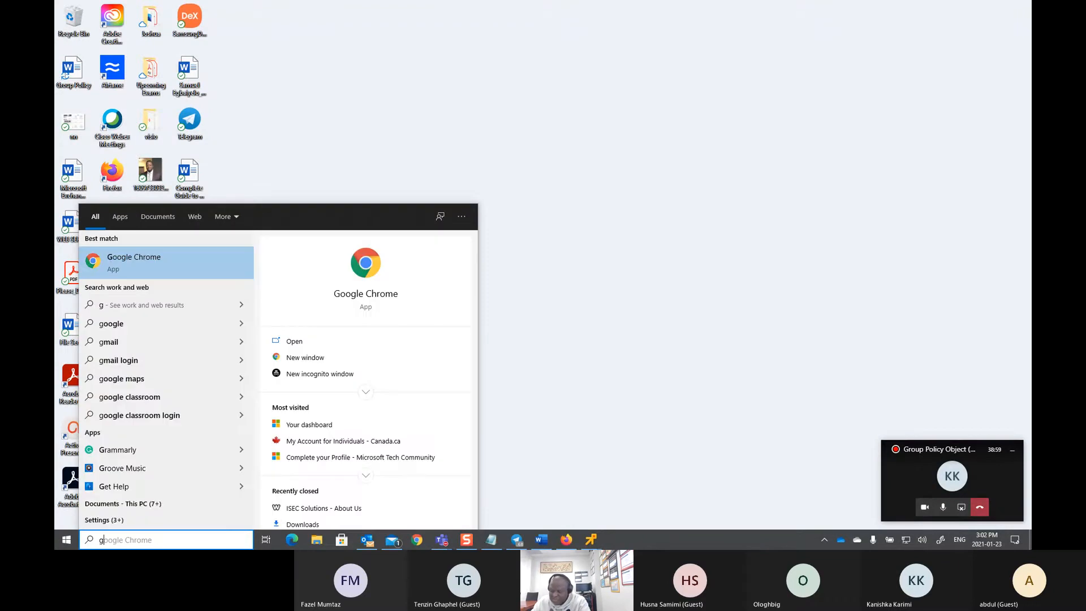
text(pedit)
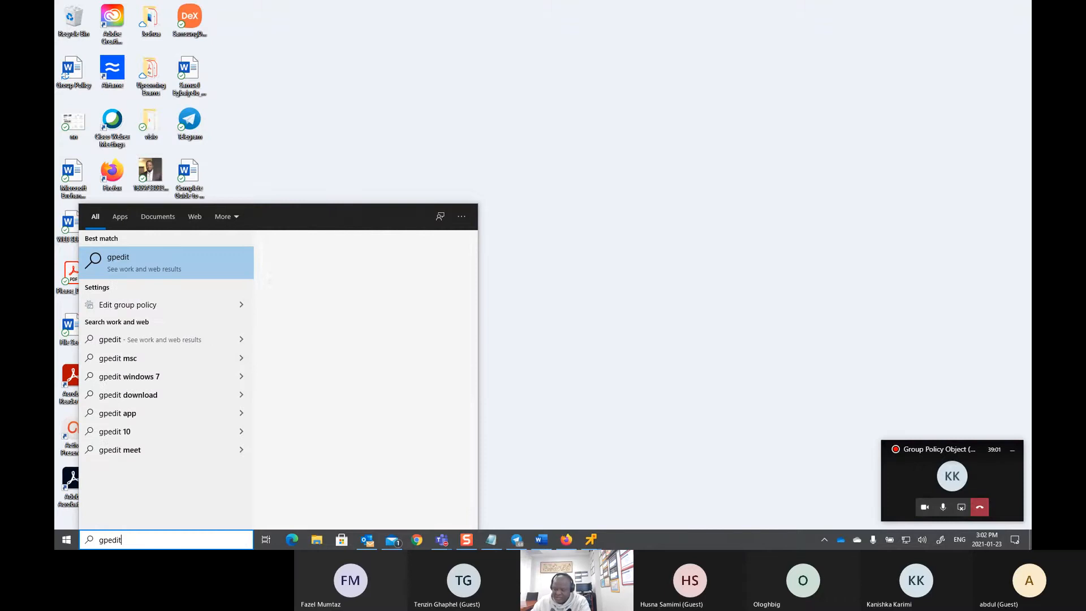
text(.msc)
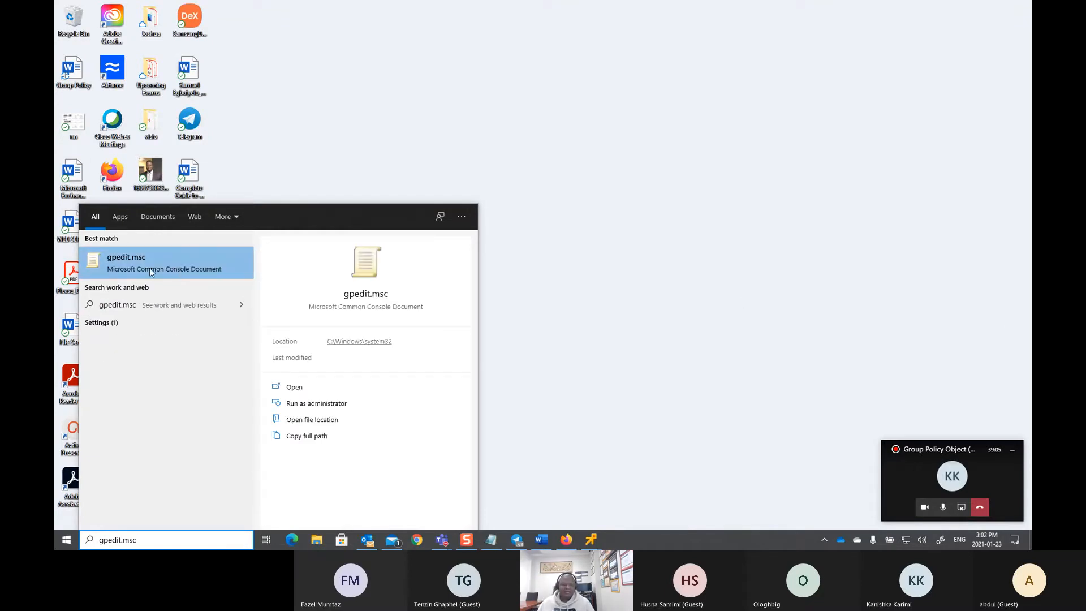
click(177, 269)
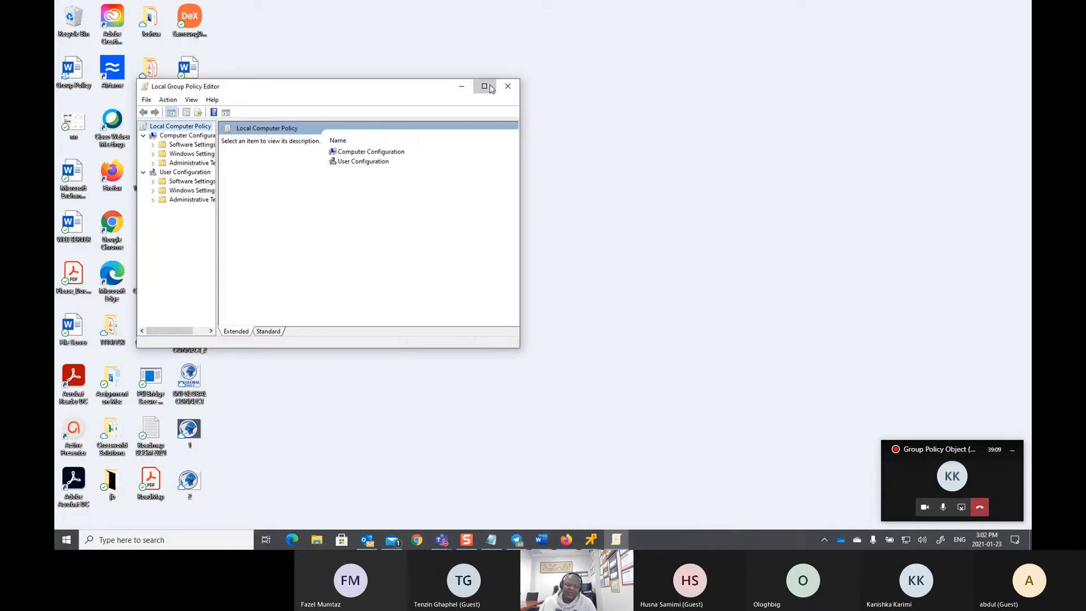
Step: Maximize the Local Group Policy Editor and widen its tree pane to show full folder names
click(484, 86)
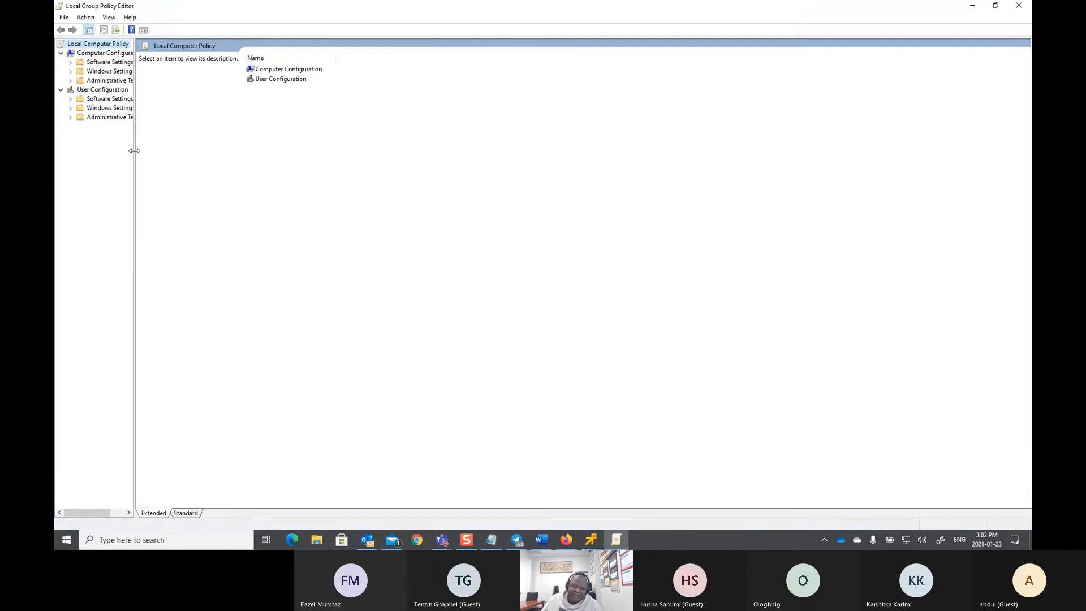
drag(135, 152, 182, 153)
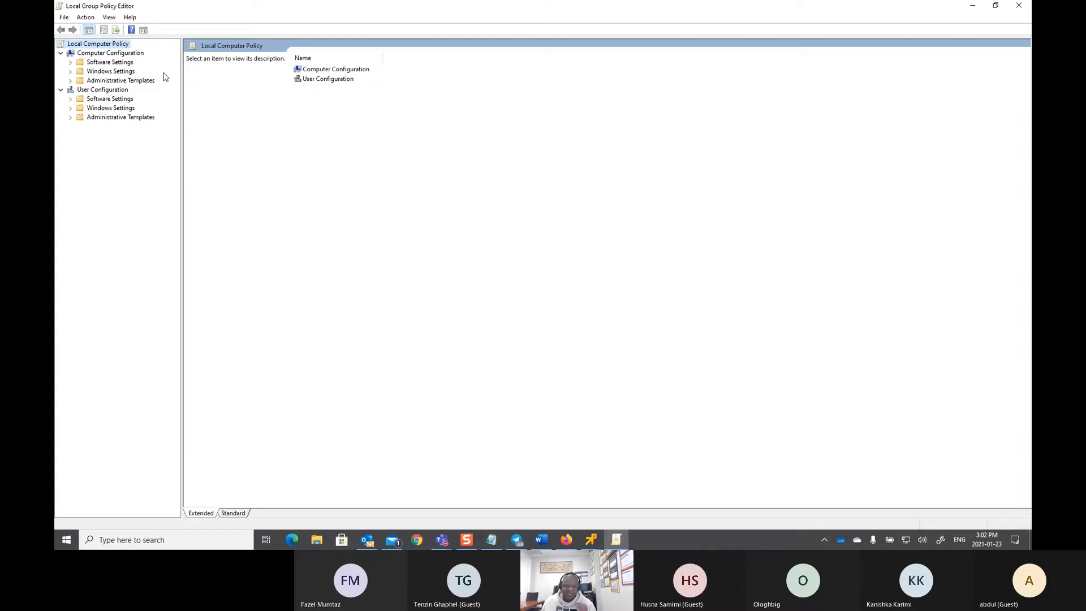
Step: Switch between Computer Configuration and User Configuration, ending on User Configuration's three folders
click(104, 54)
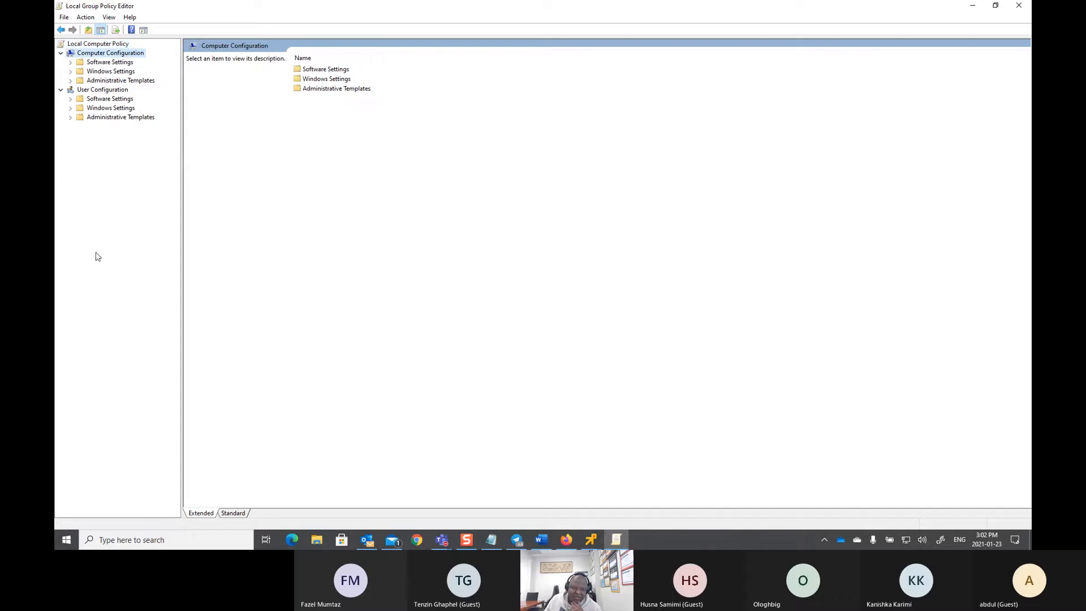
click(86, 92)
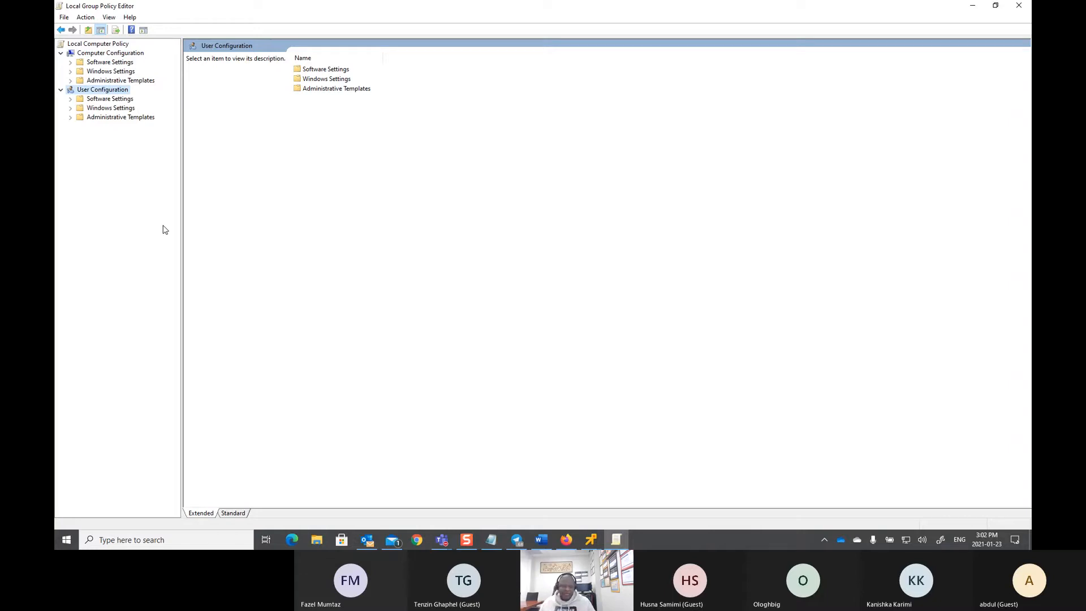
click(99, 54)
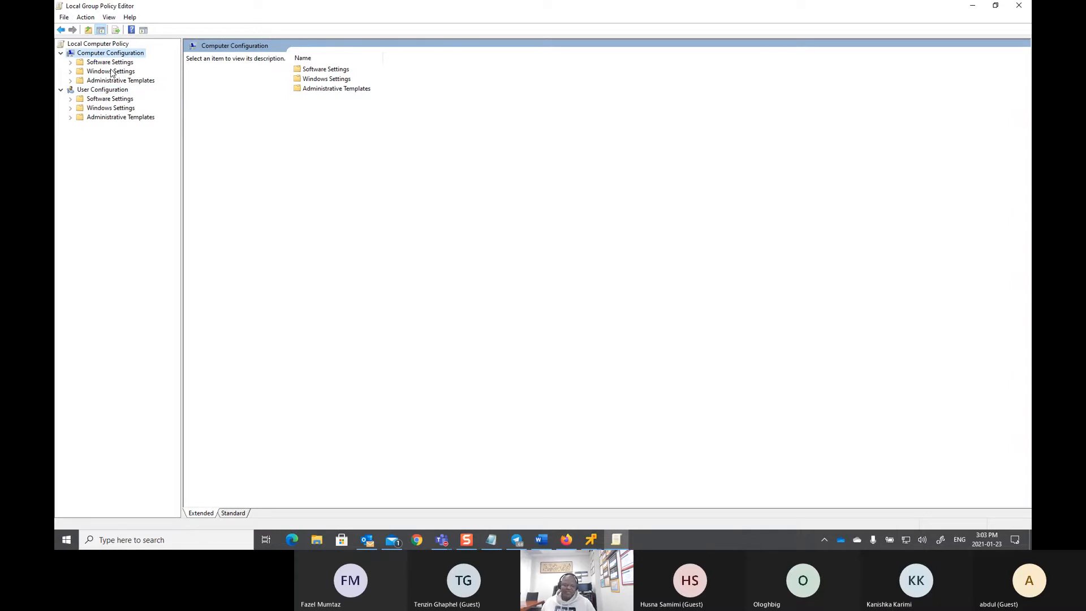
click(96, 90)
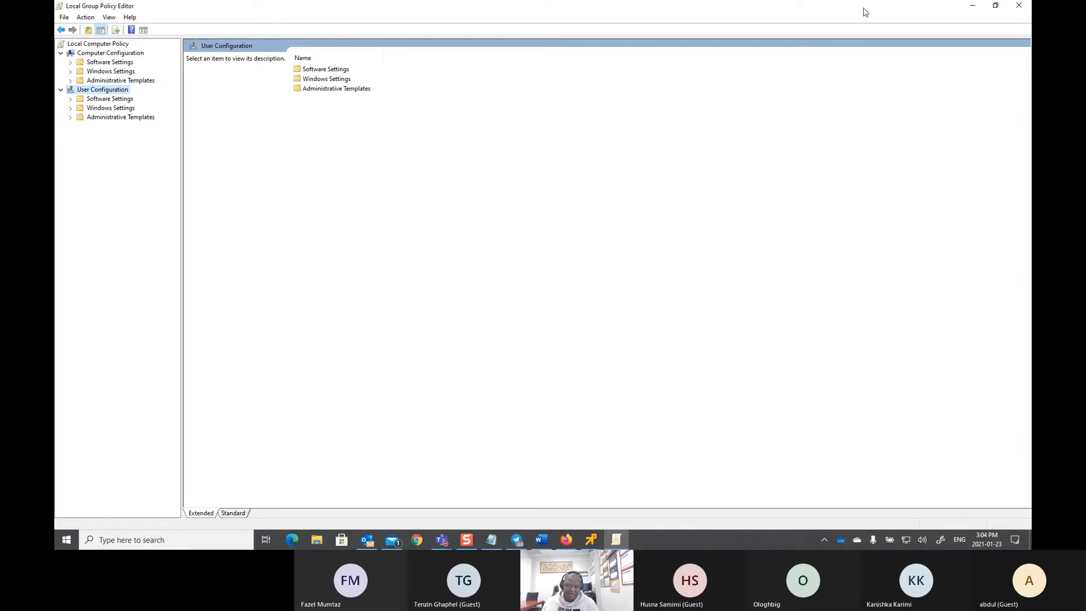
Step: Close the Local Group Policy Editor window
click(1018, 6)
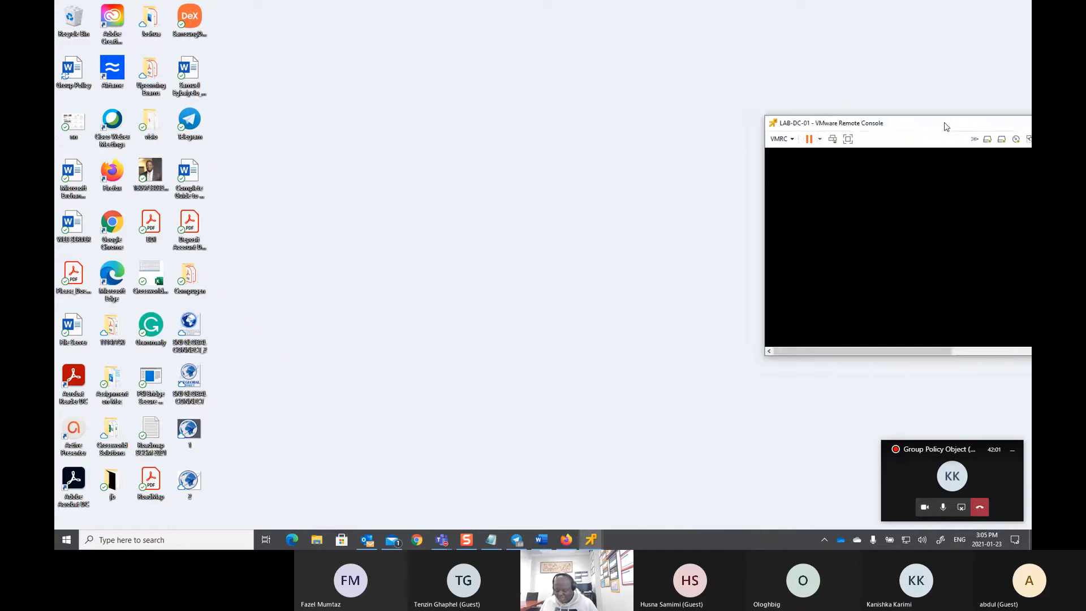
Step: Center and maximize the LAB-DC-01 console, send Ctrl+Alt+Del and enter the administrator password
drag(945, 124, 629, 86)
double_click(629, 86)
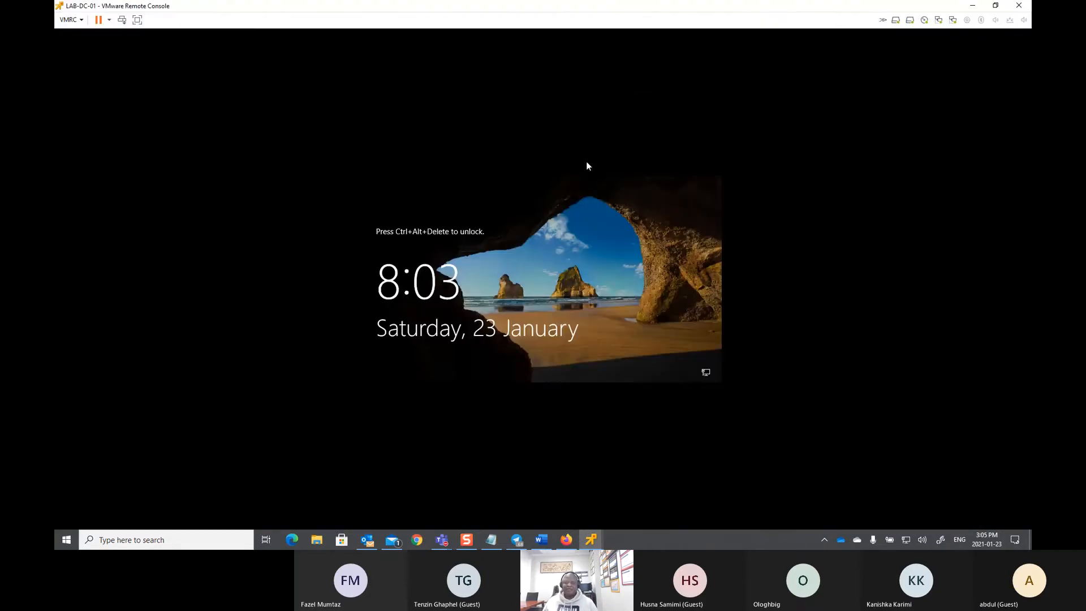
click(122, 20)
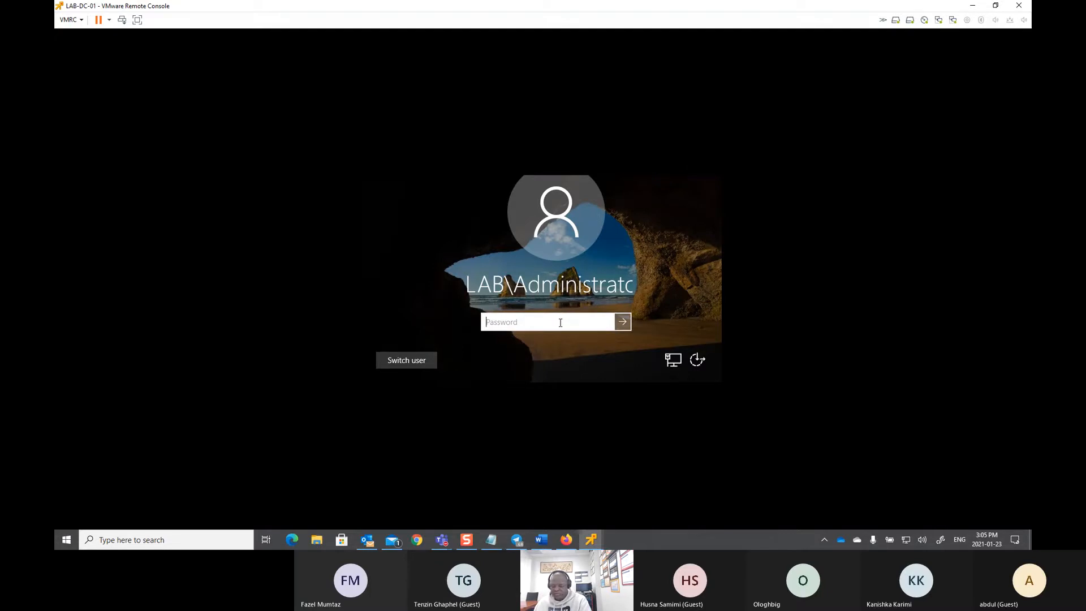
text(•••••)
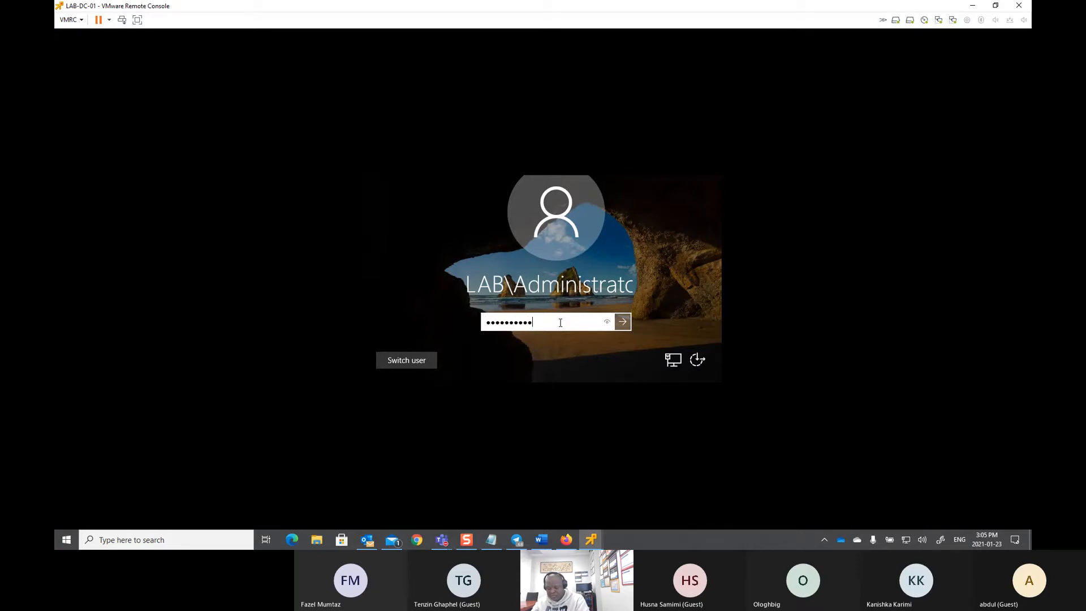
Step: Finish signing in, then set LAB-DC-01's display resolution to 1280 × 800 and keep it
text(••••••••••)
key(Return)
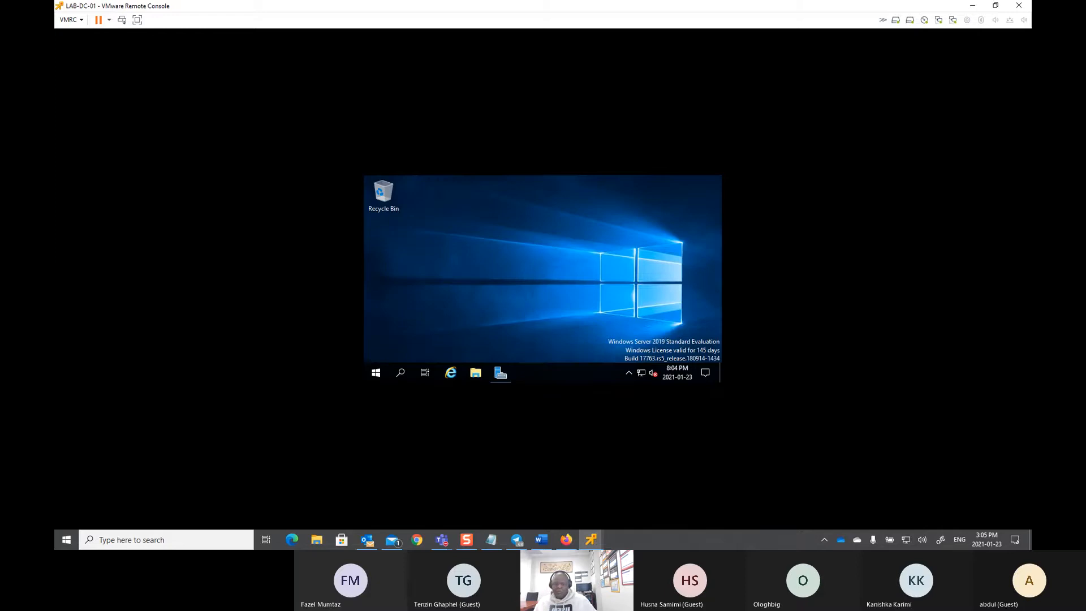
right_click(546, 259)
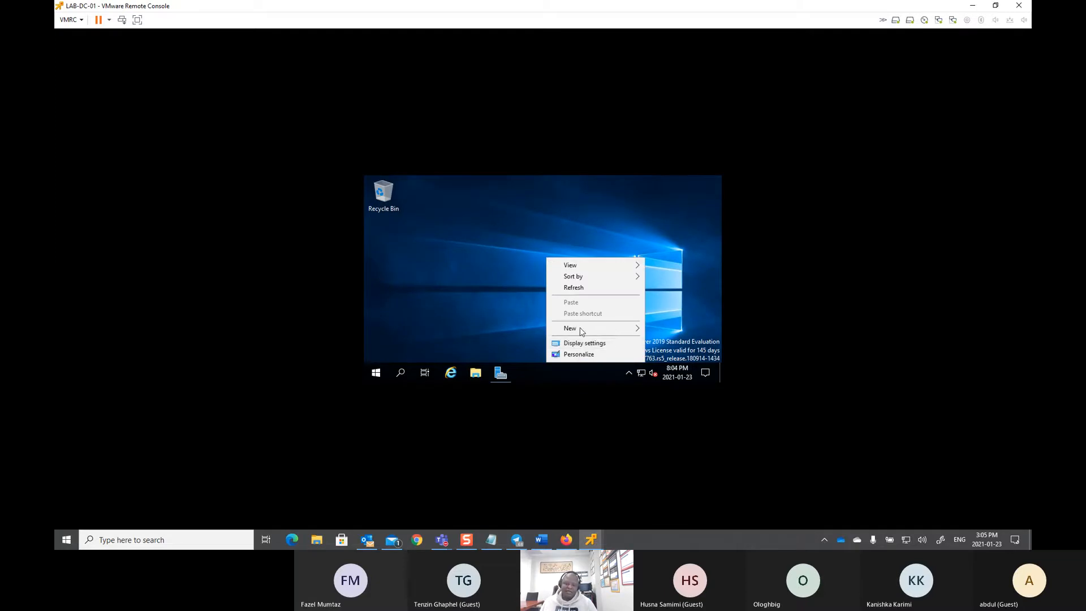
click(585, 343)
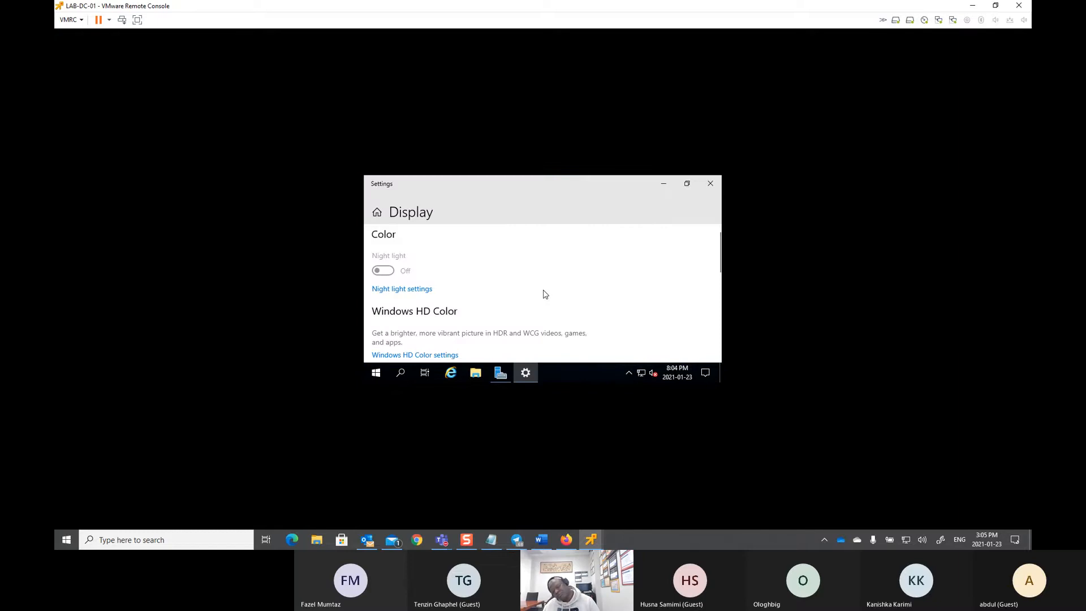
scroll(545, 295, down, 3)
click(495, 304)
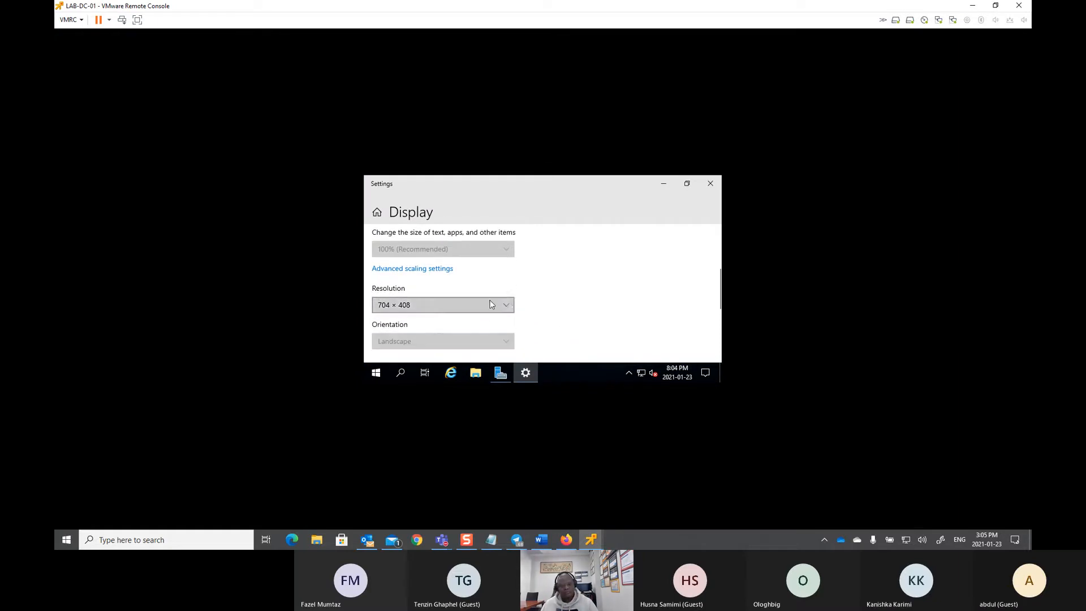
click(430, 207)
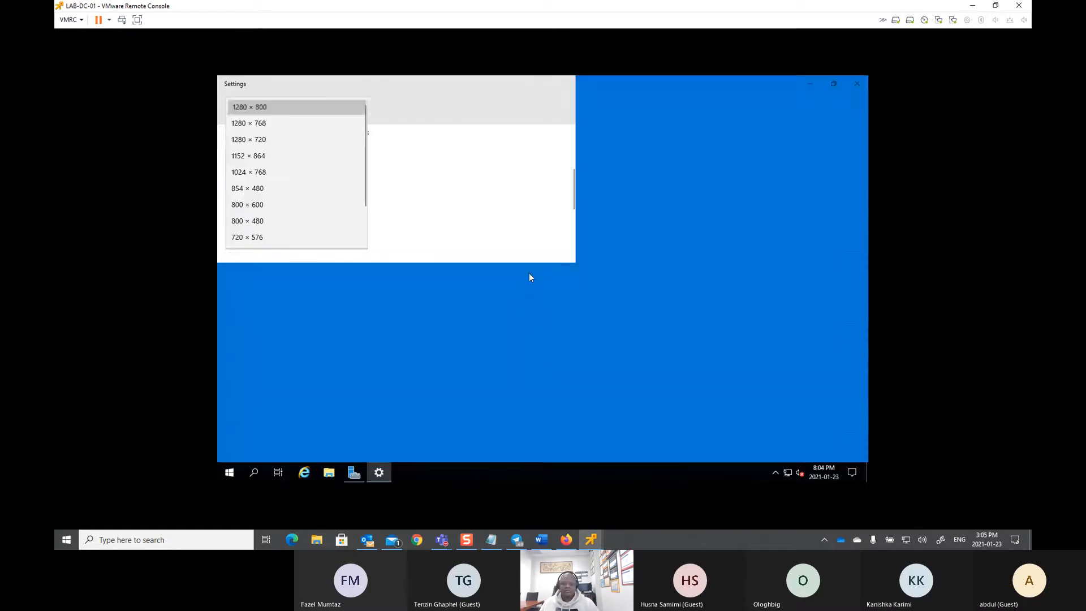
click(631, 290)
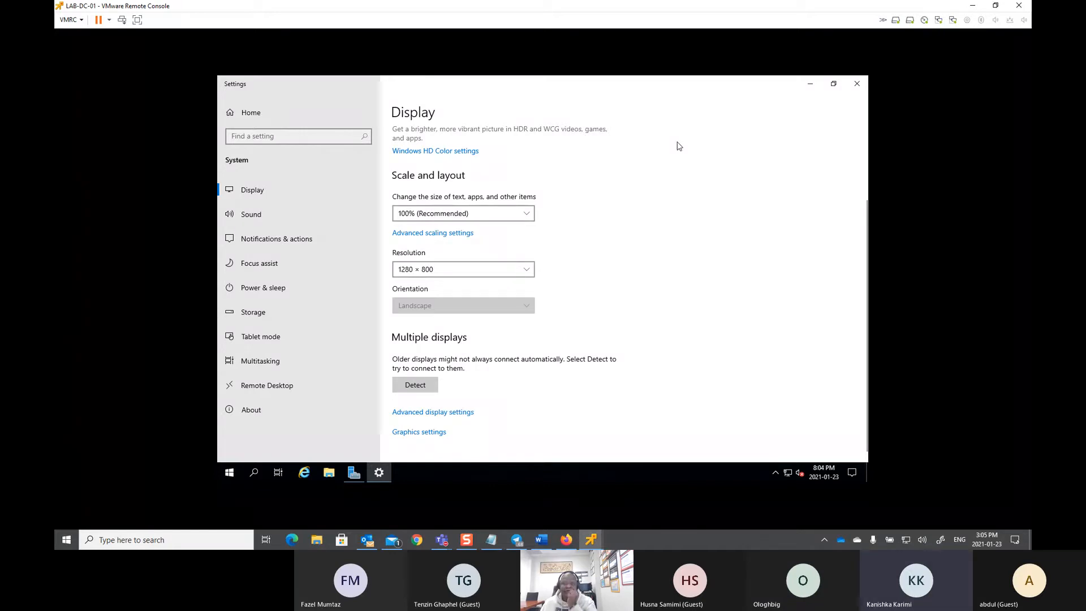
click(857, 83)
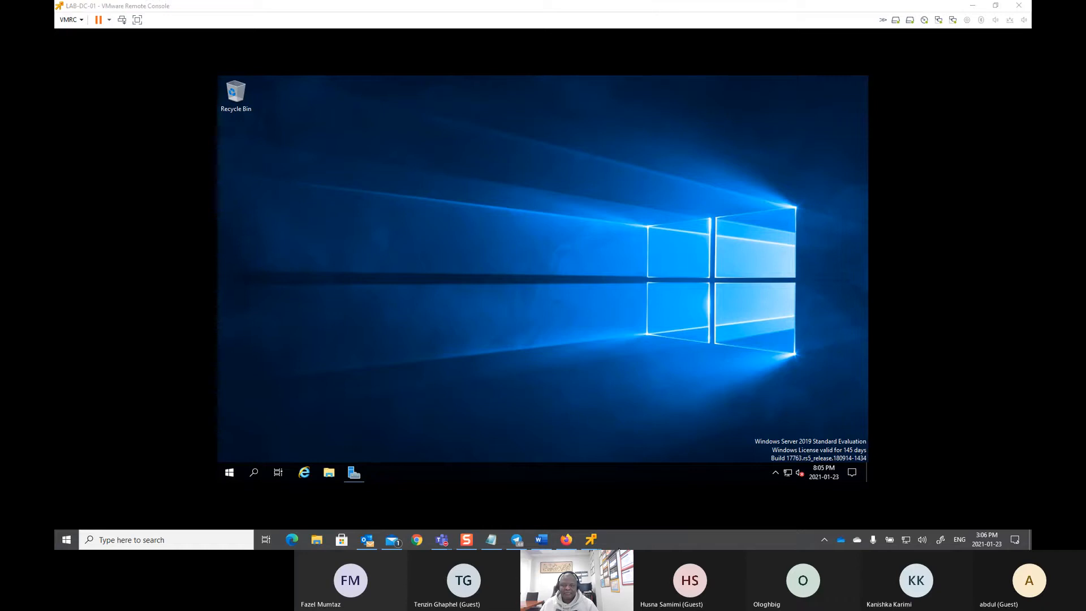
Step: Minimize the console, stop presenting in Teams, and move the LAB-DC-01 window back into view
click(973, 6)
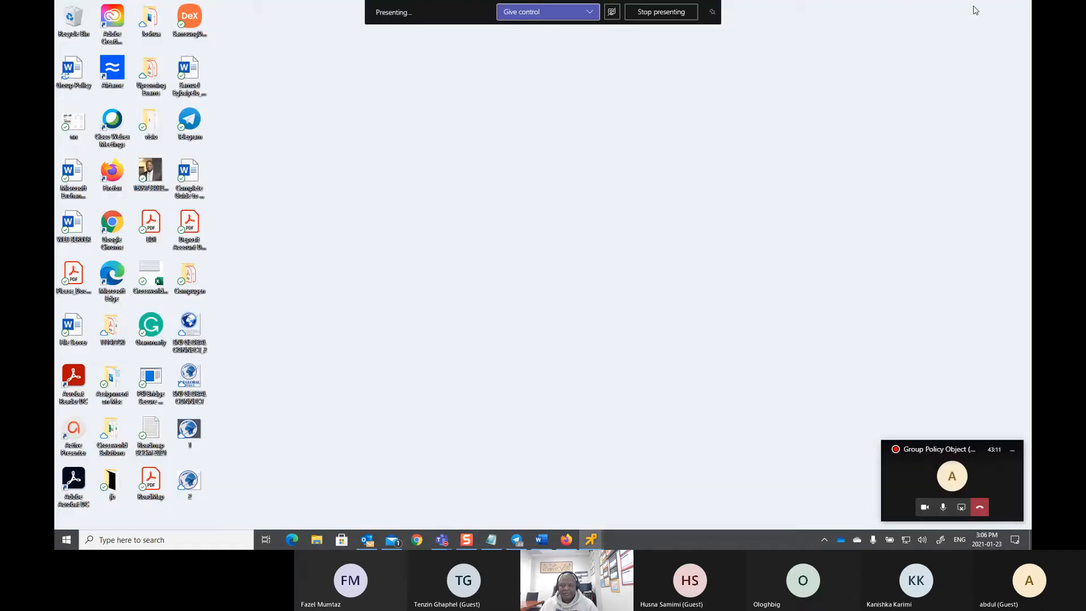
click(660, 12)
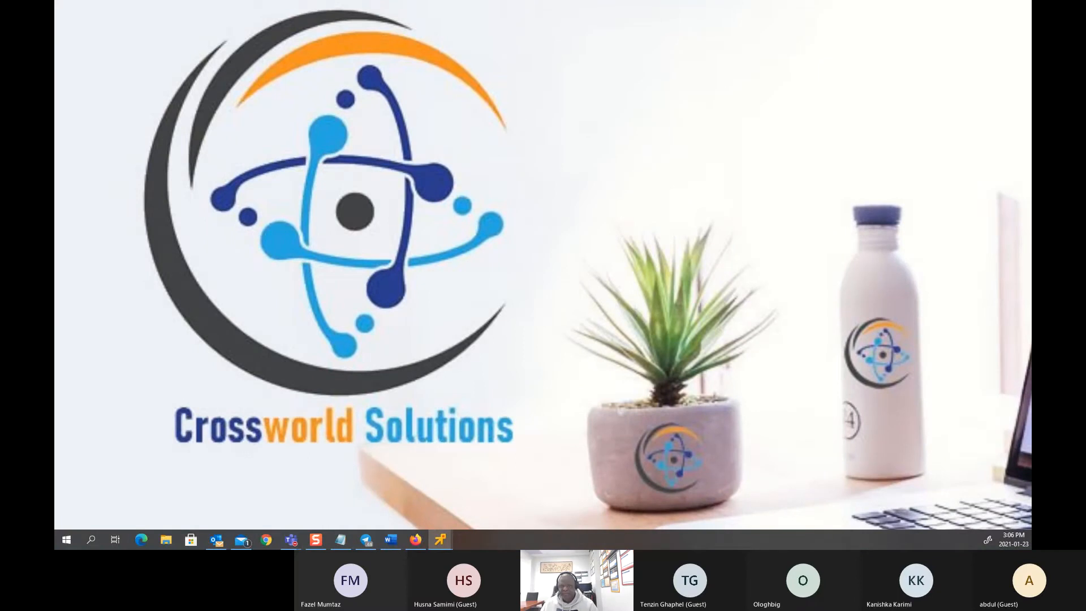
drag(761, 111, 601, 96)
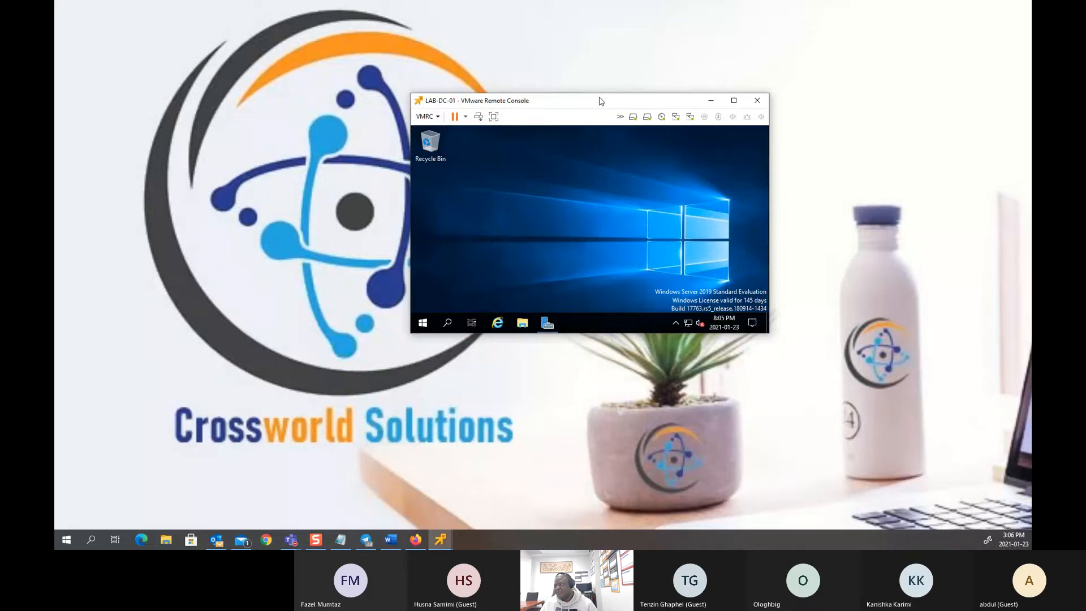
Step: Maximize the console and set the server's display to 1280 × 800, keeping the change
double_click(601, 95)
right_click(510, 244)
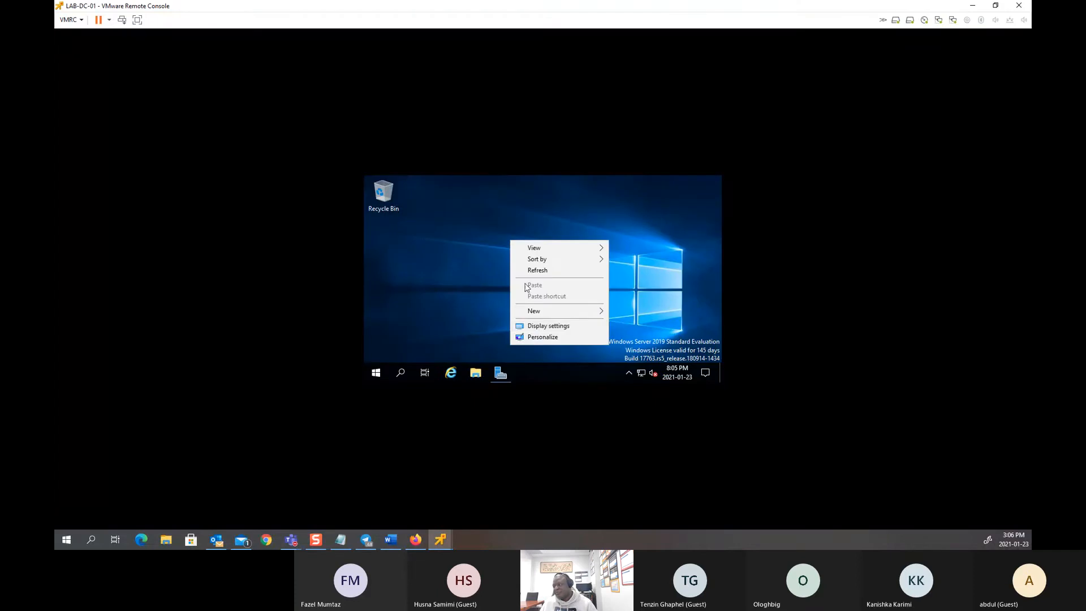
click(534, 322)
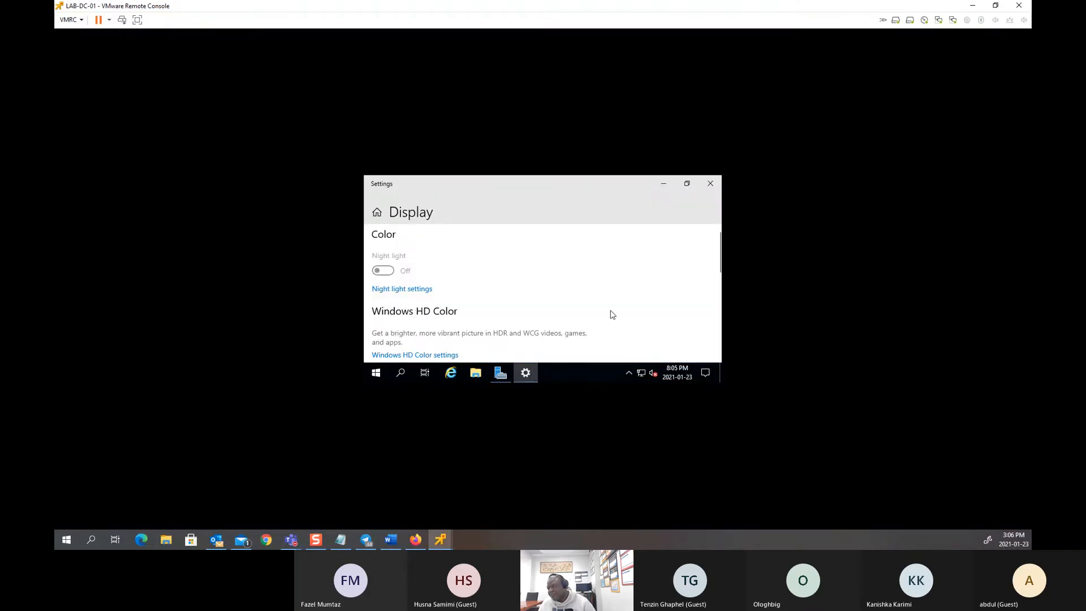
scroll(617, 314, down, 5)
click(454, 307)
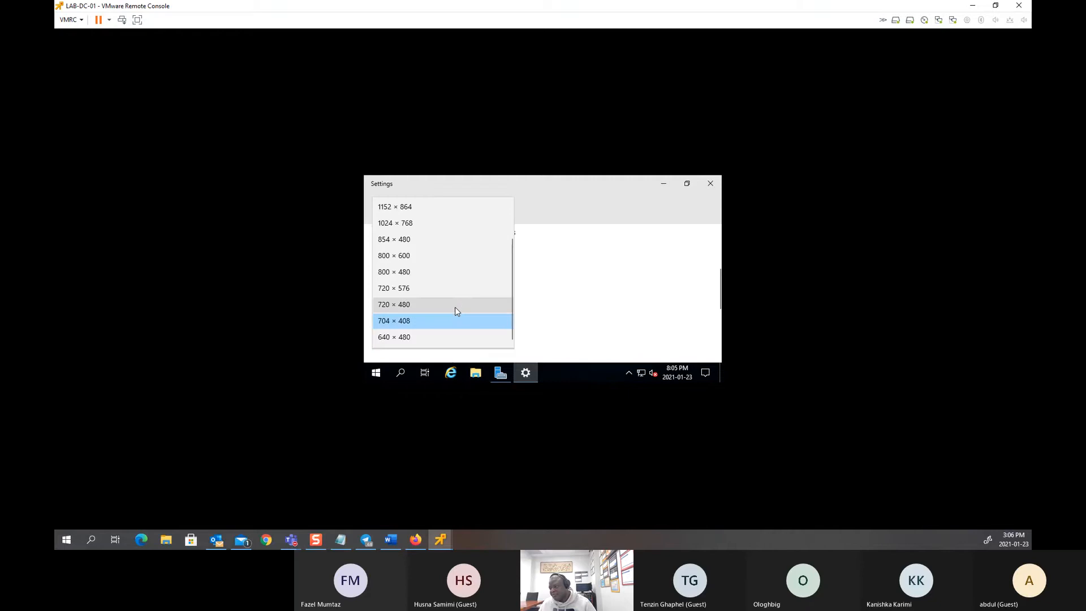
scroll(442, 249, up, 3)
click(407, 206)
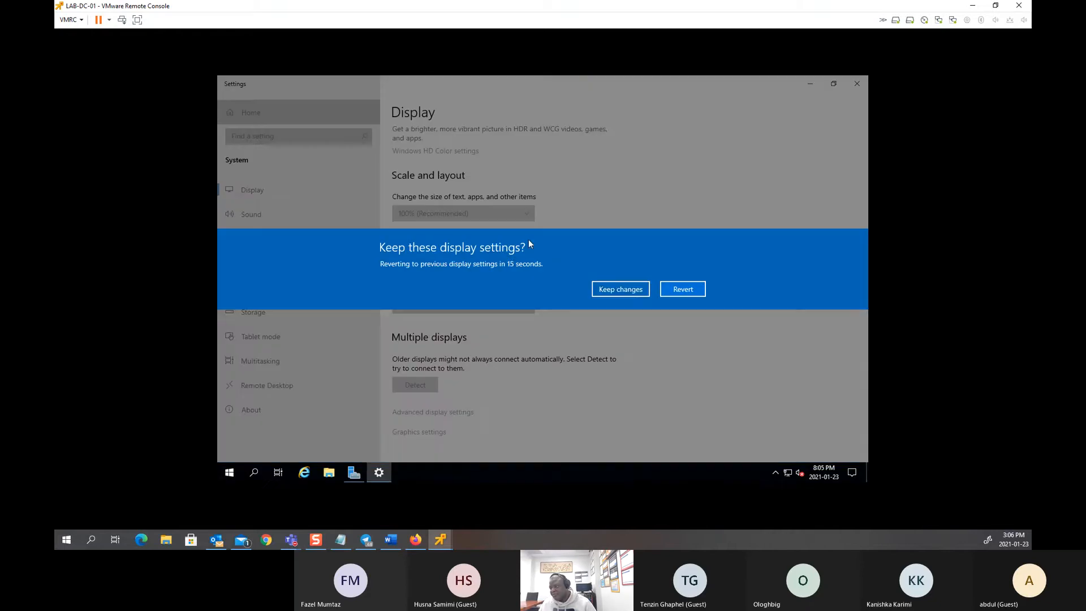
click(598, 288)
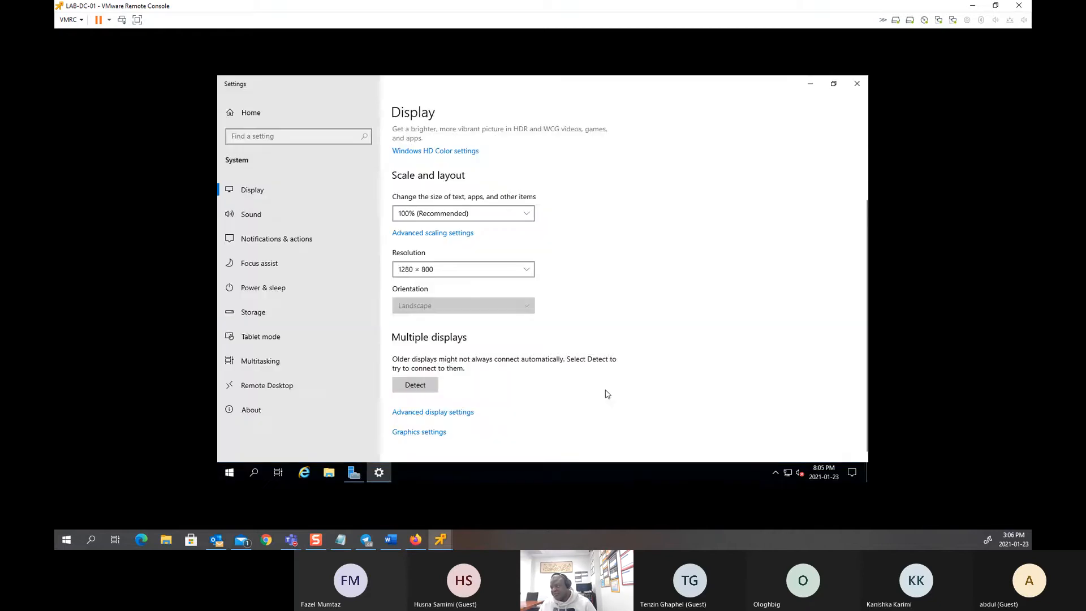
click(857, 85)
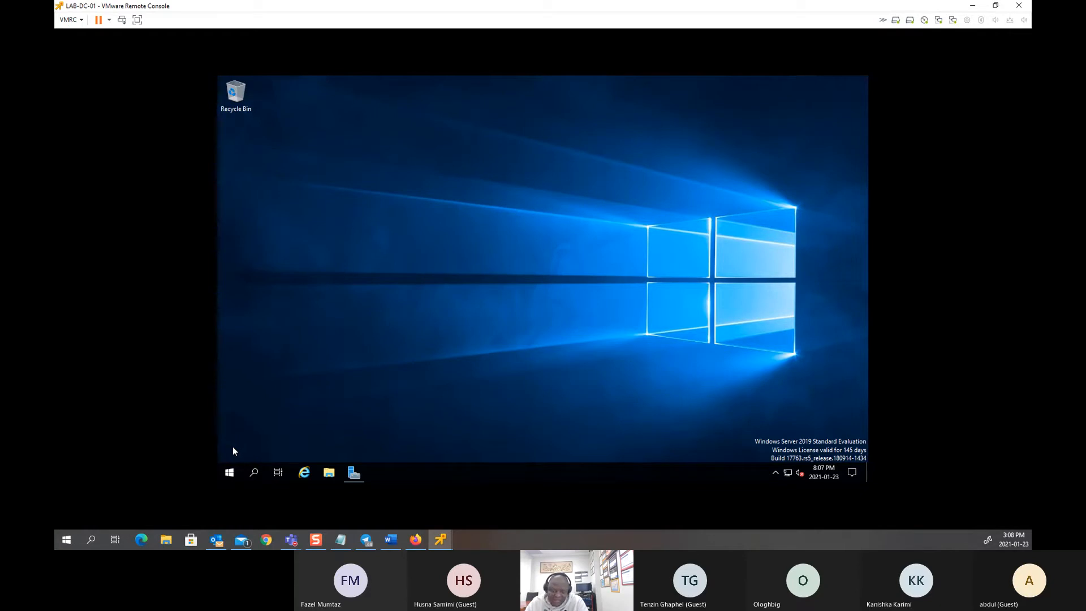
Step: Open a maximized File Explorer on This PC and browse into the Software_Update (E:) drive
click(338, 471)
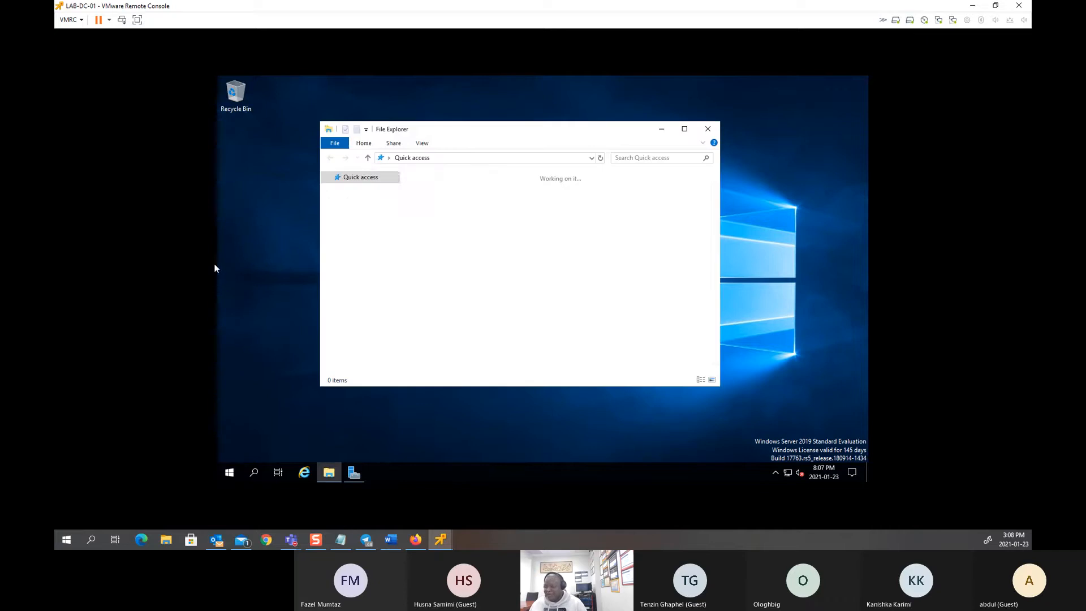
click(684, 129)
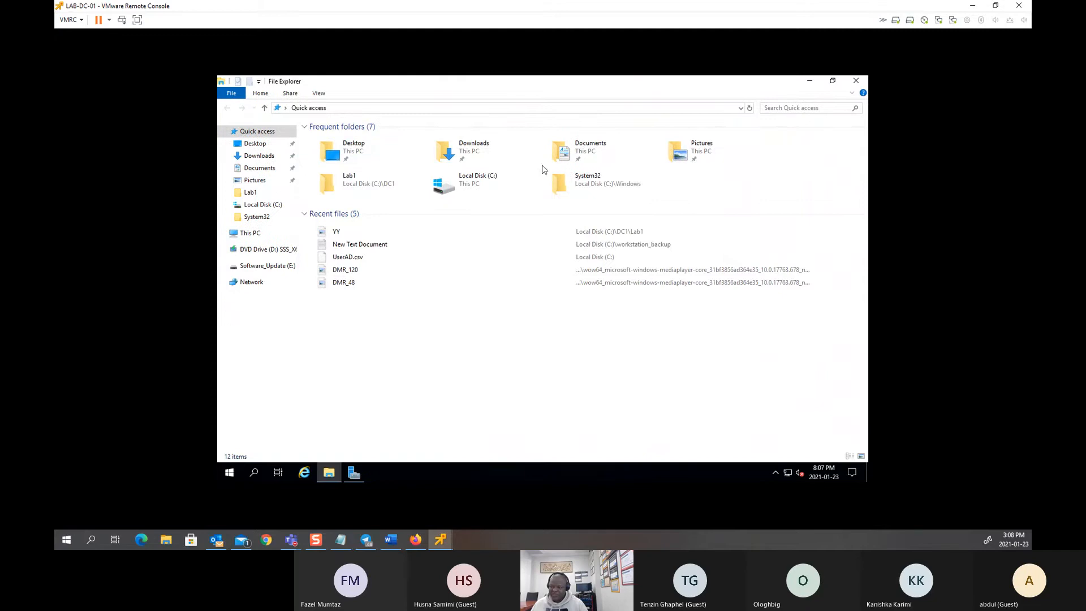
click(266, 234)
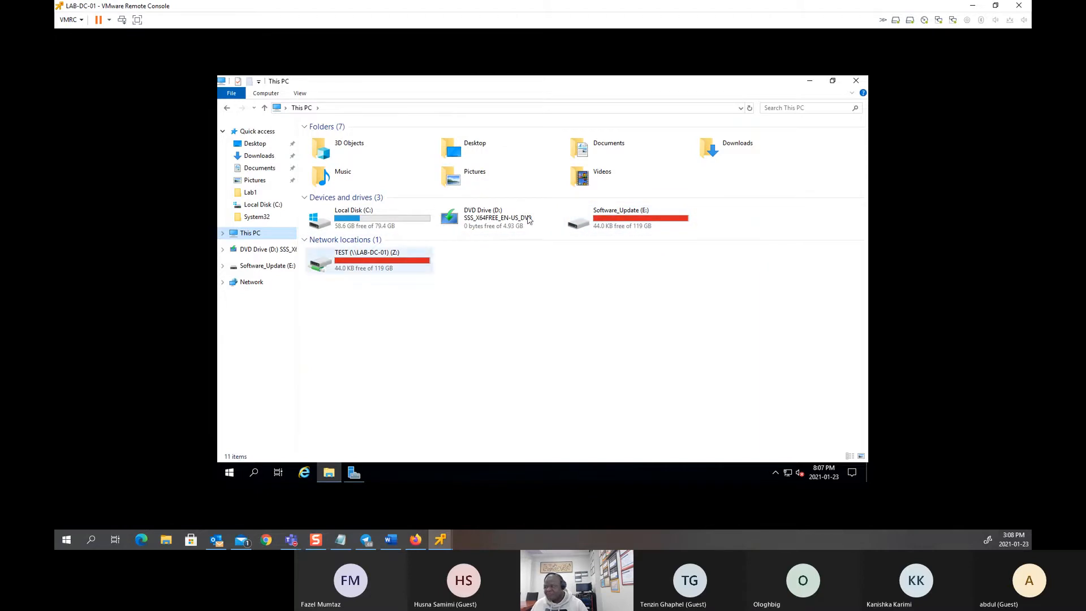
double_click(582, 226)
double_click(334, 150)
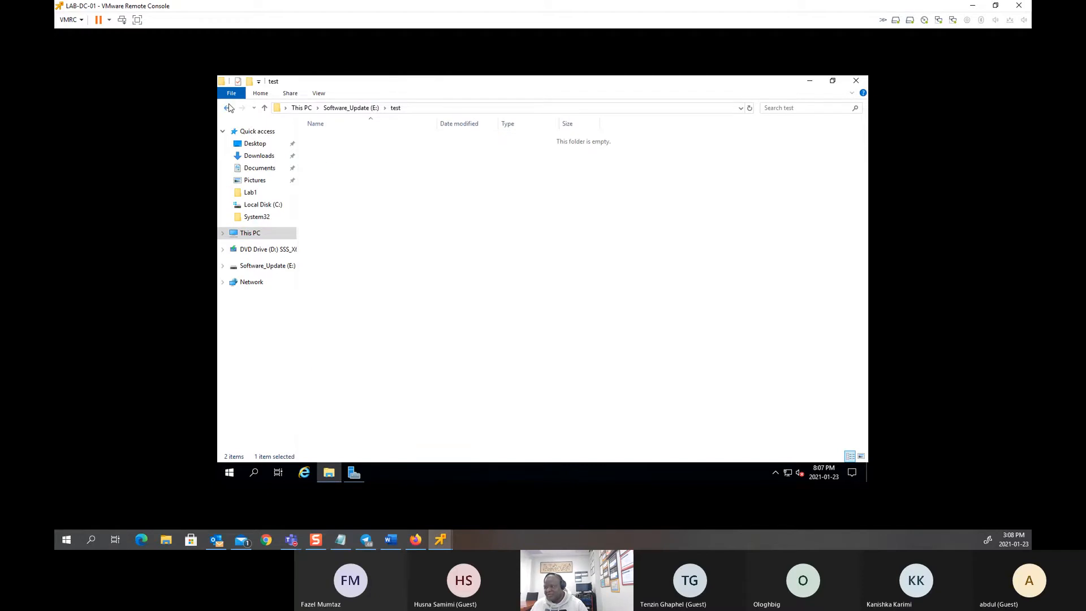
click(229, 107)
double_click(355, 138)
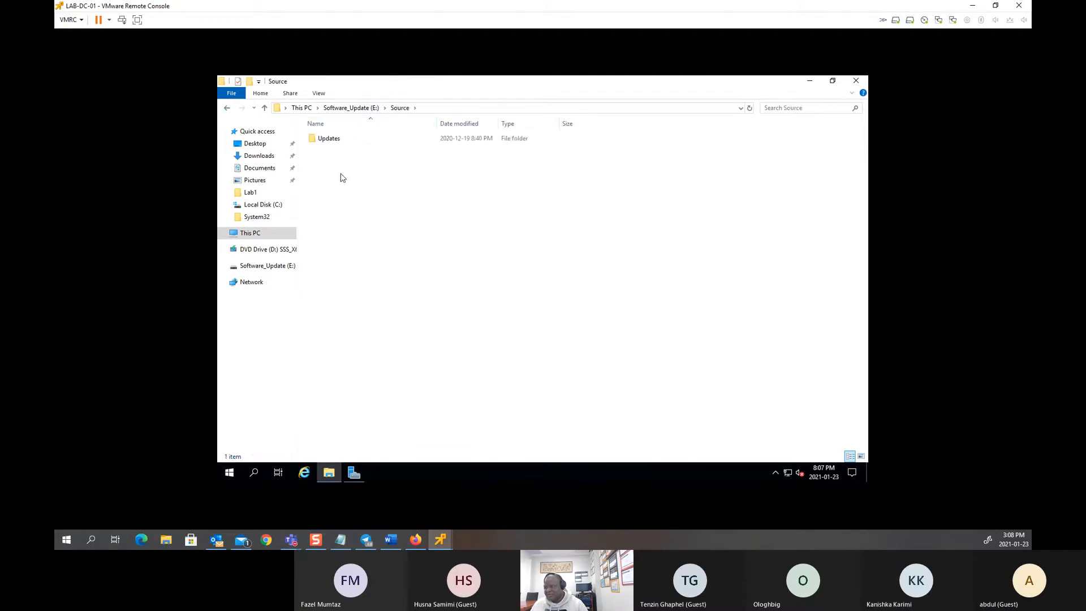
double_click(323, 139)
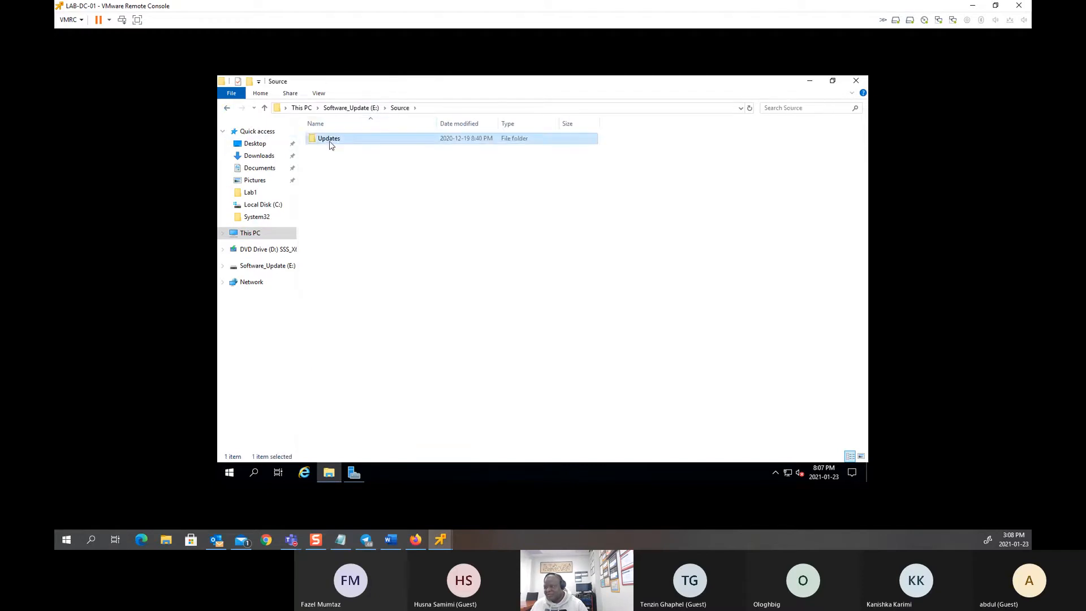
click(227, 108)
click(227, 108)
click(227, 108)
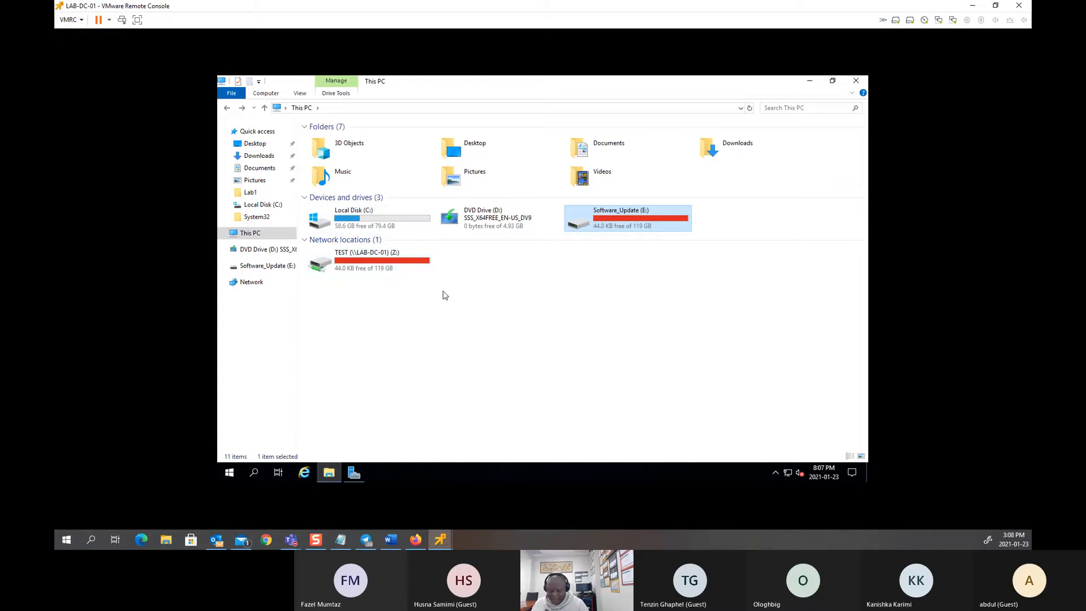
Step: Open Local Disk (C:) and create a new folder there named Public
double_click(384, 219)
click(345, 280)
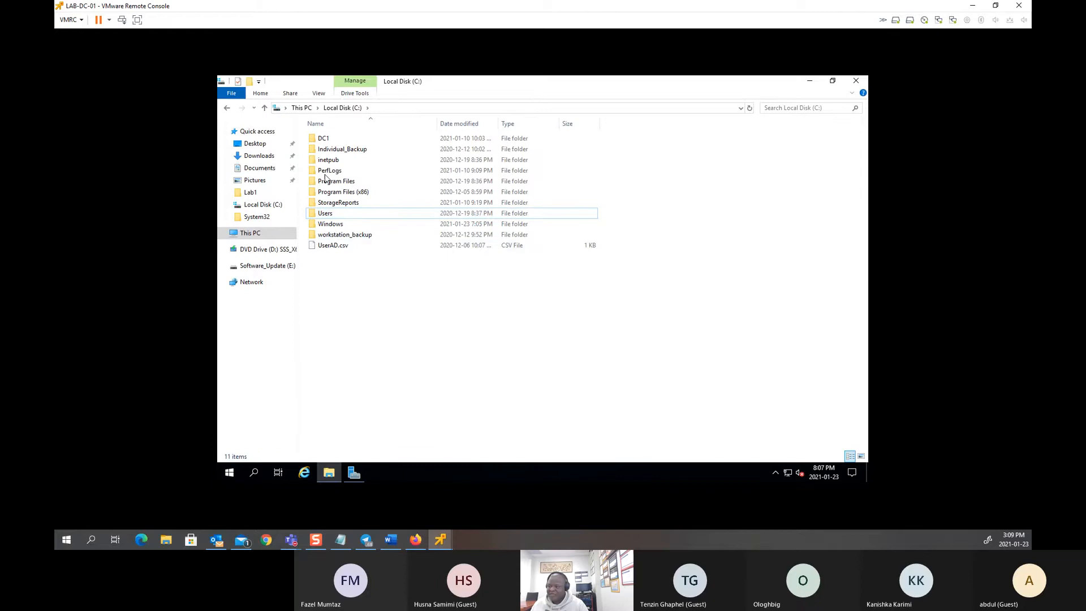
right_click(335, 266)
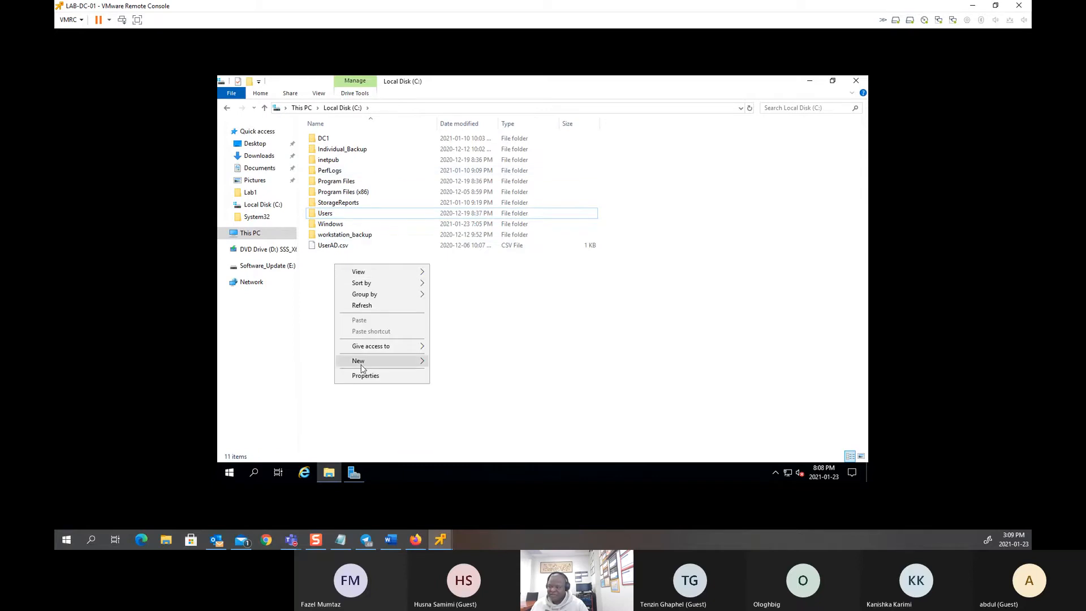
mouse_move(366, 366)
click(452, 363)
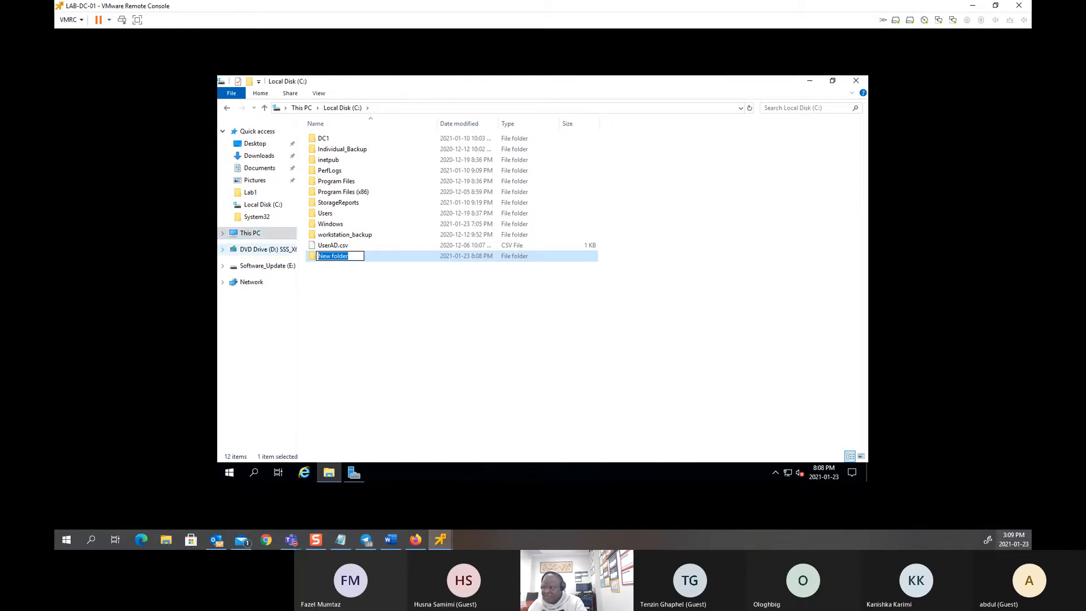
click(357, 255)
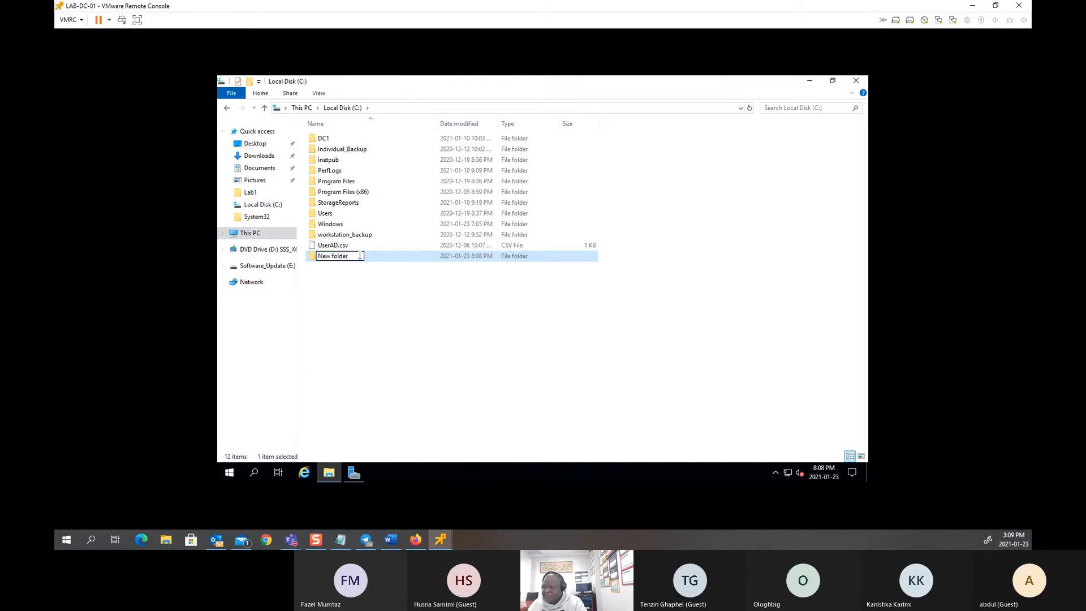
key(ctrl+a)
text(P)
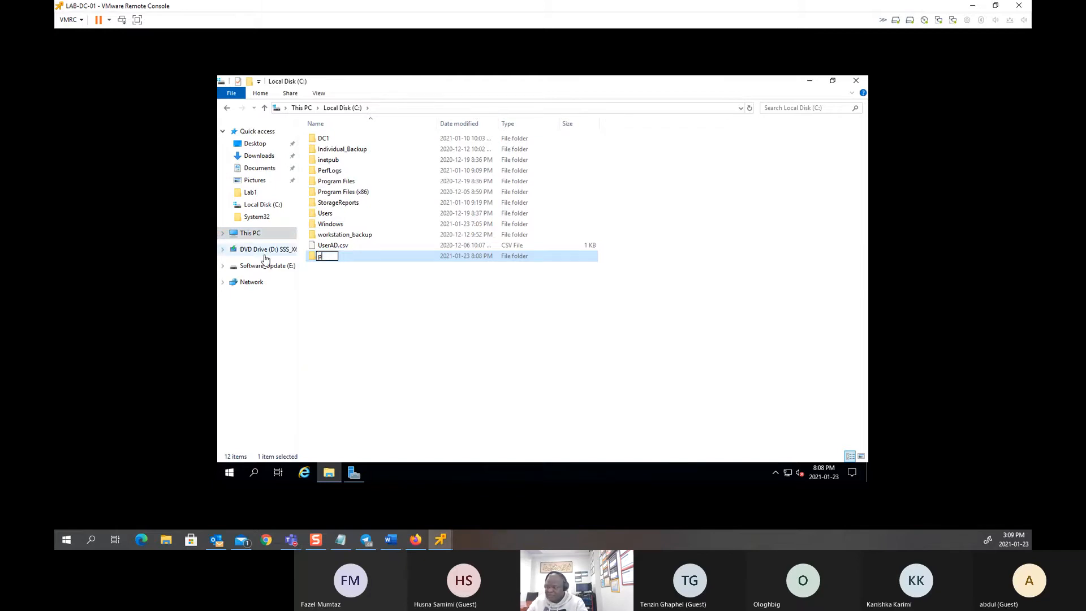
key(BackSpace)
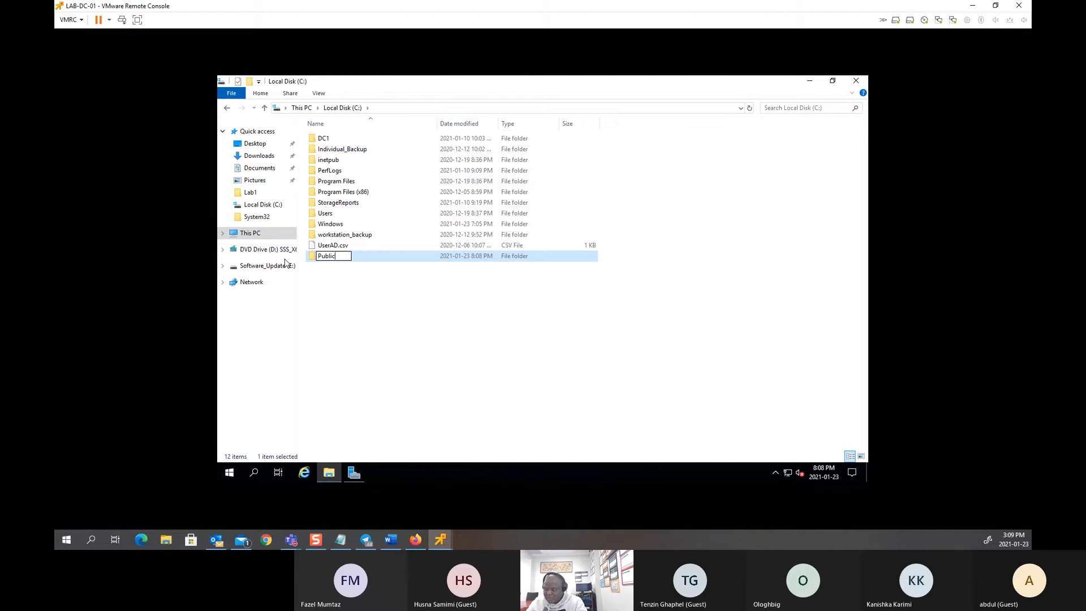
text(Public)
click(391, 279)
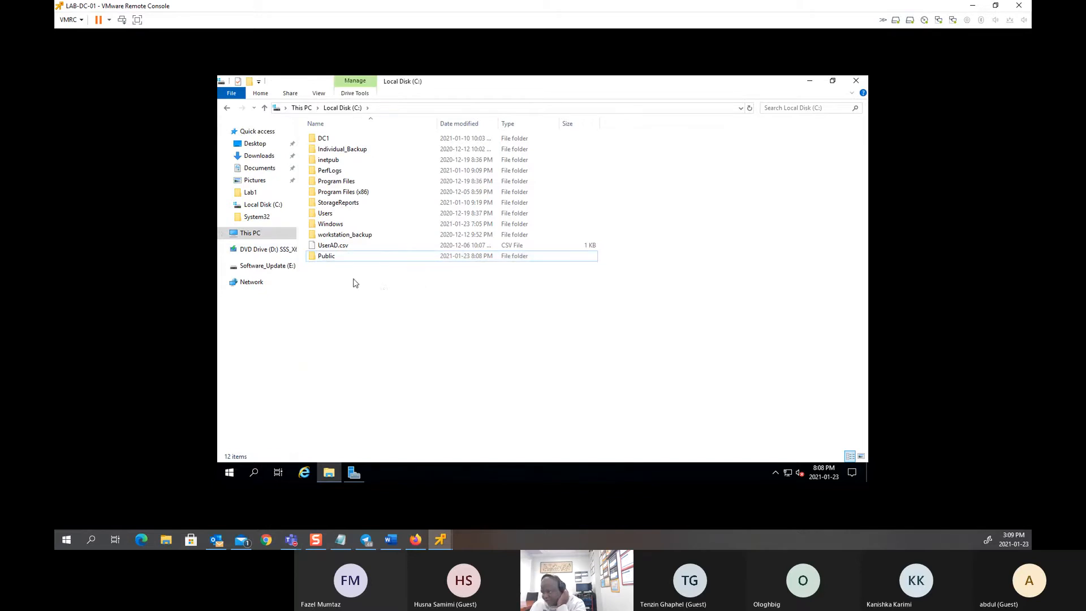
Step: Check the C: drive's advanced sharing options, then cancel without sharing the drive
right_click(338, 255)
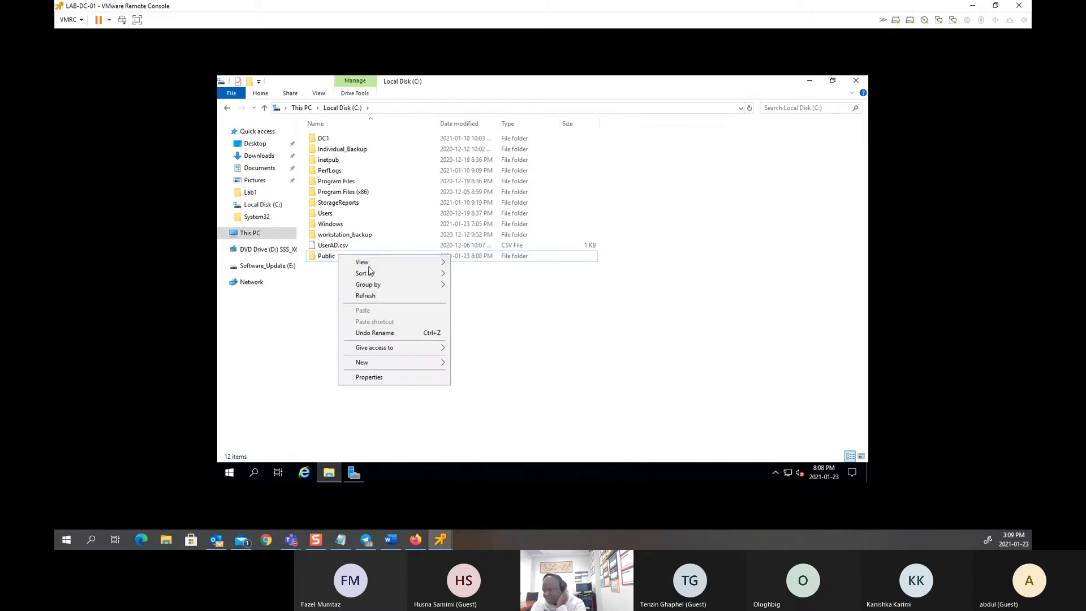
click(368, 377)
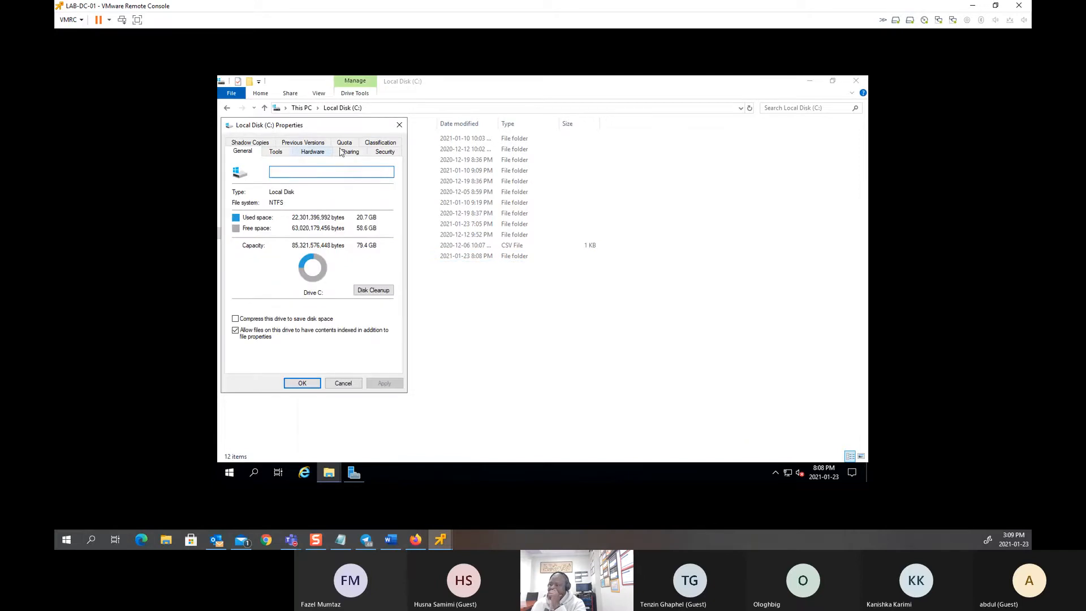
click(355, 151)
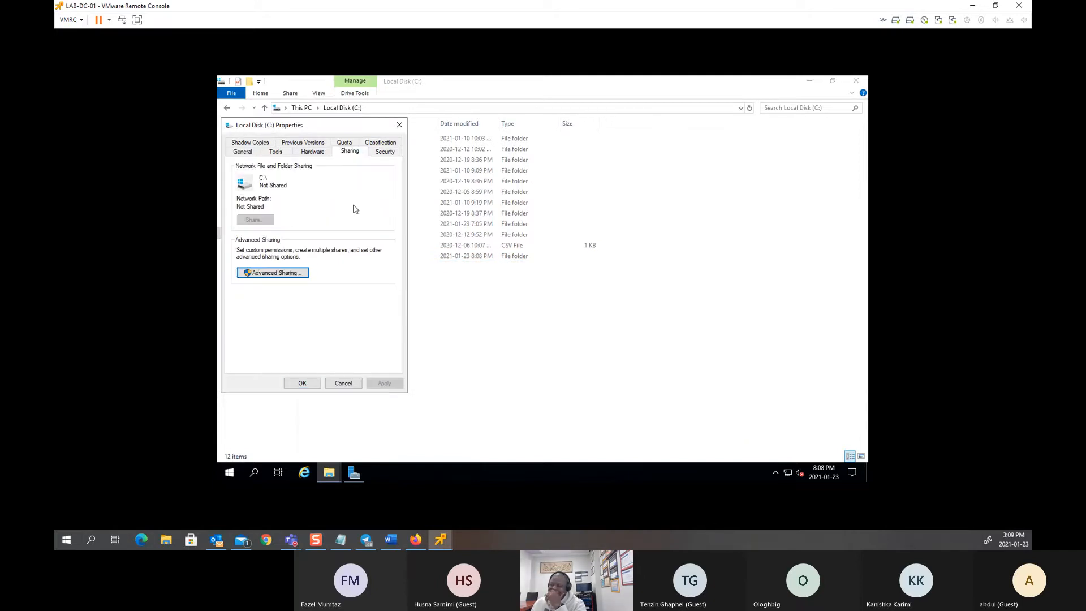
click(271, 274)
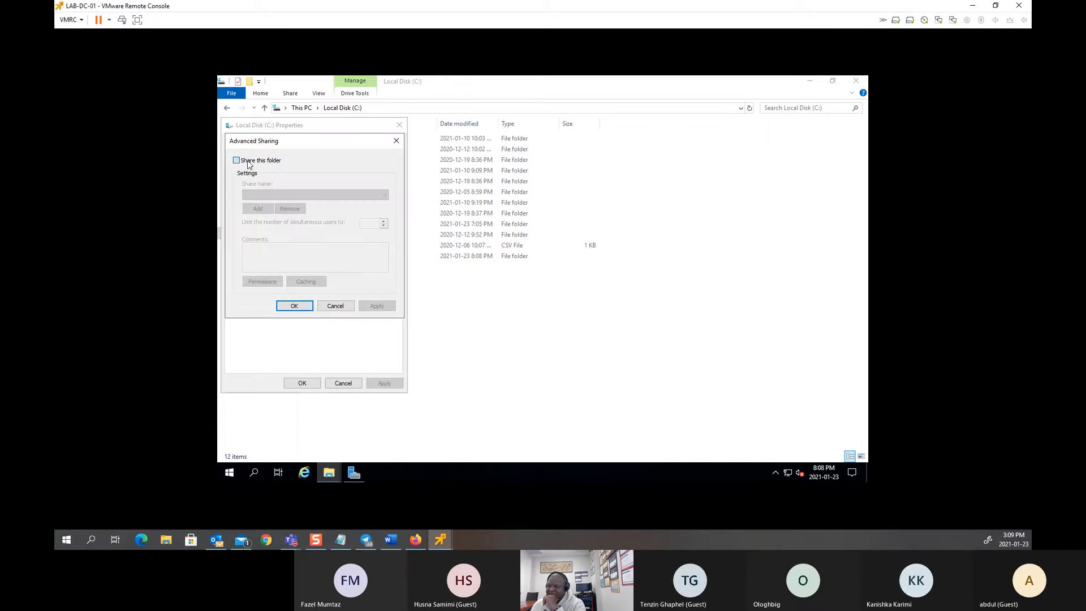
click(248, 164)
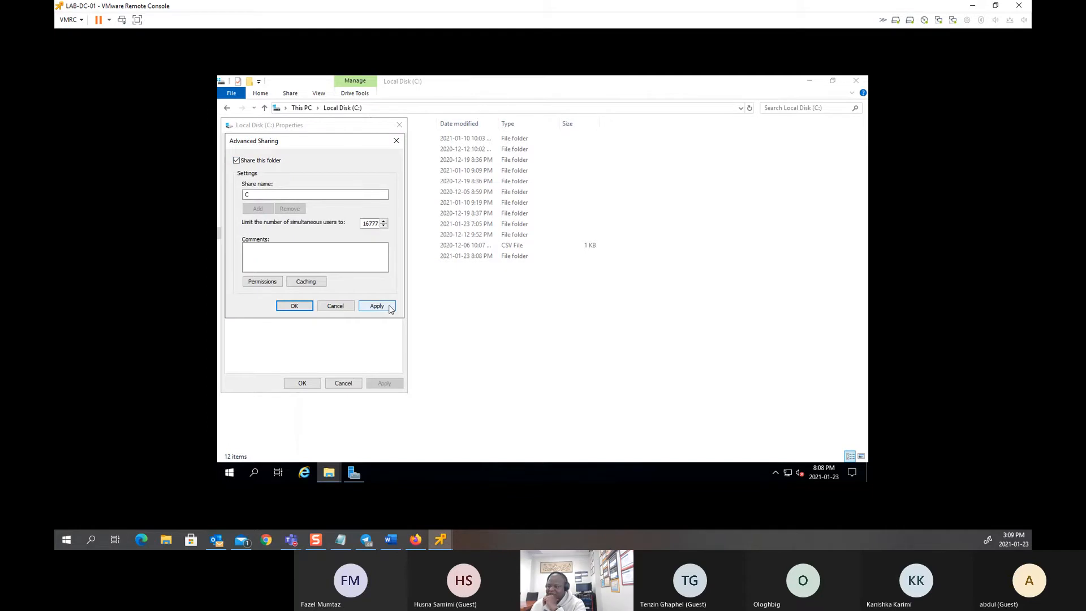
click(335, 305)
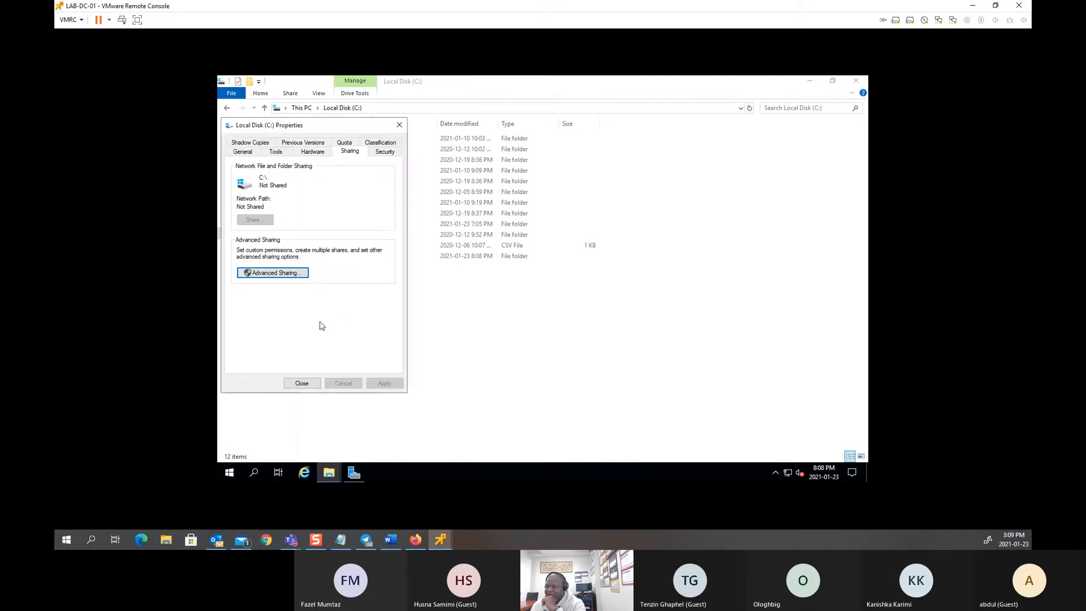
click(301, 383)
Step: Start the sharing wizard from the Public folder's Sharing properties
click(325, 256)
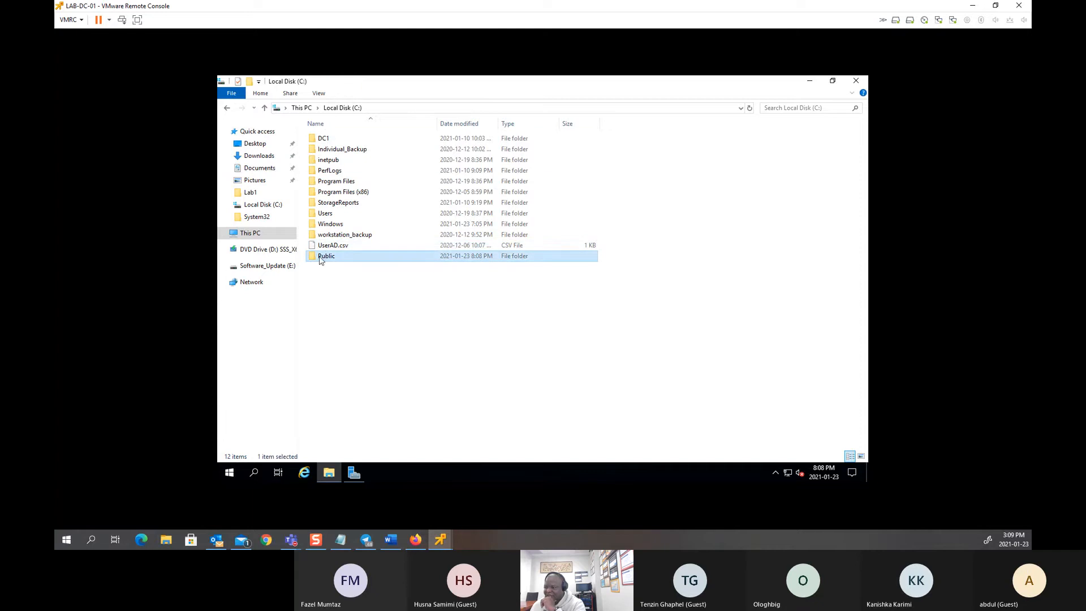
right_click(320, 259)
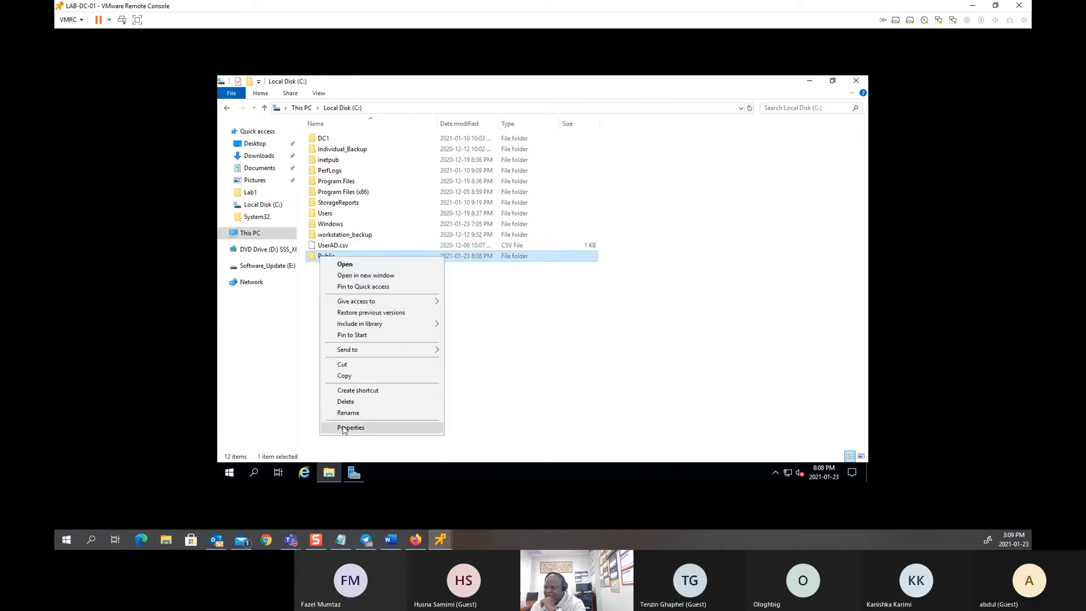
click(351, 428)
click(414, 216)
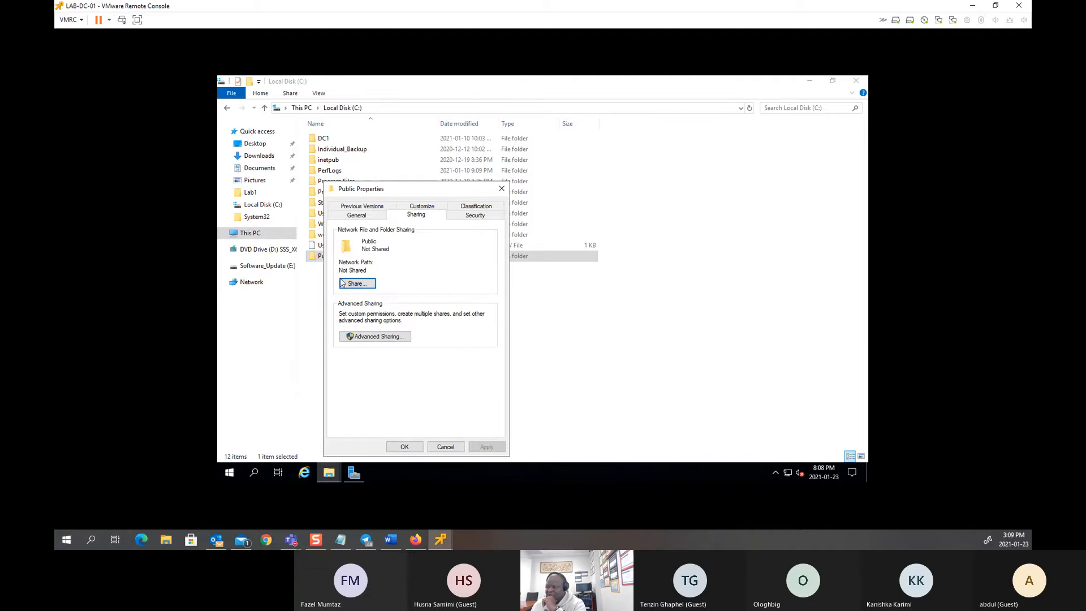
click(357, 283)
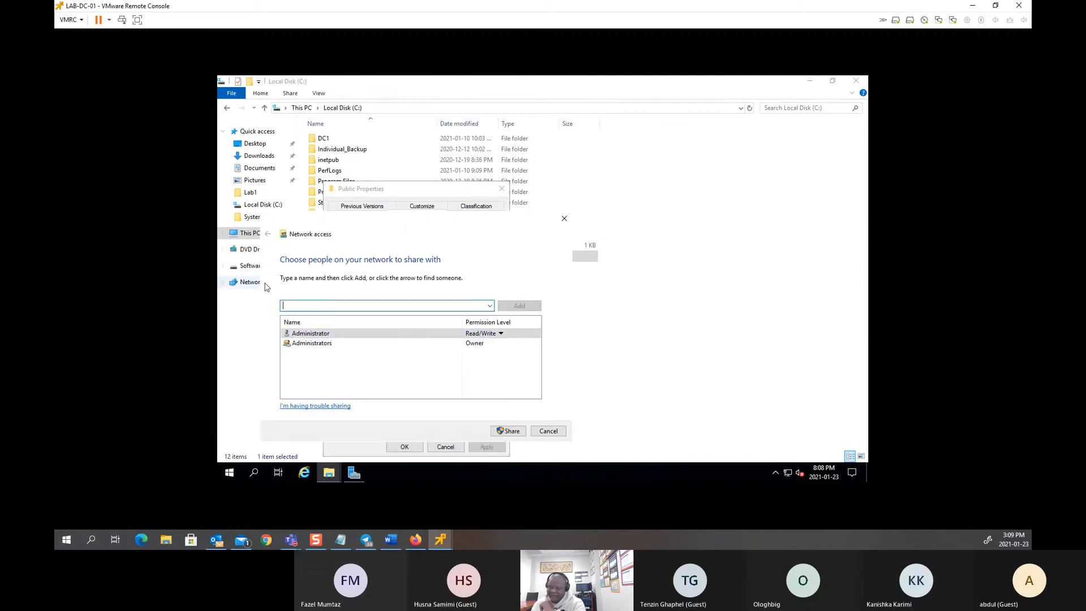
click(491, 306)
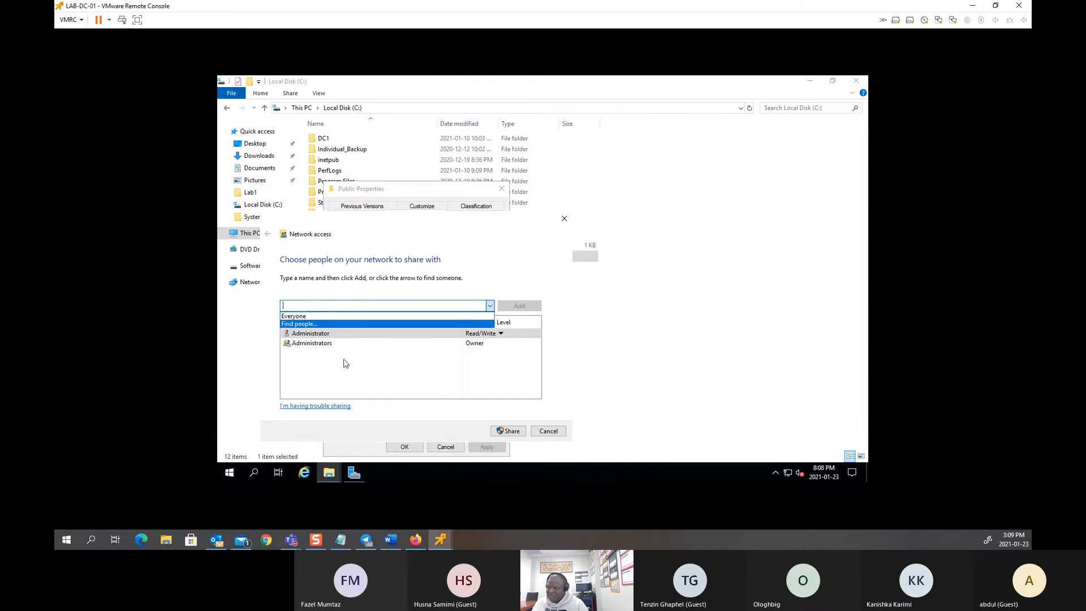
Step: Share Public with the Domain Users group and highlight its \\LAB-DC-01\Public network path
click(310, 324)
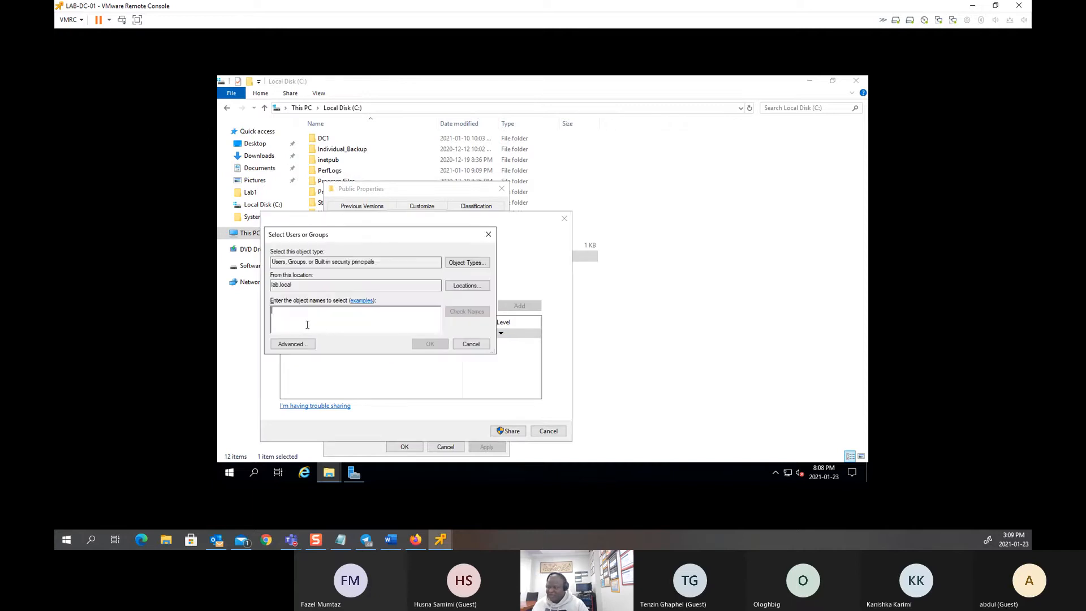
text(doma)
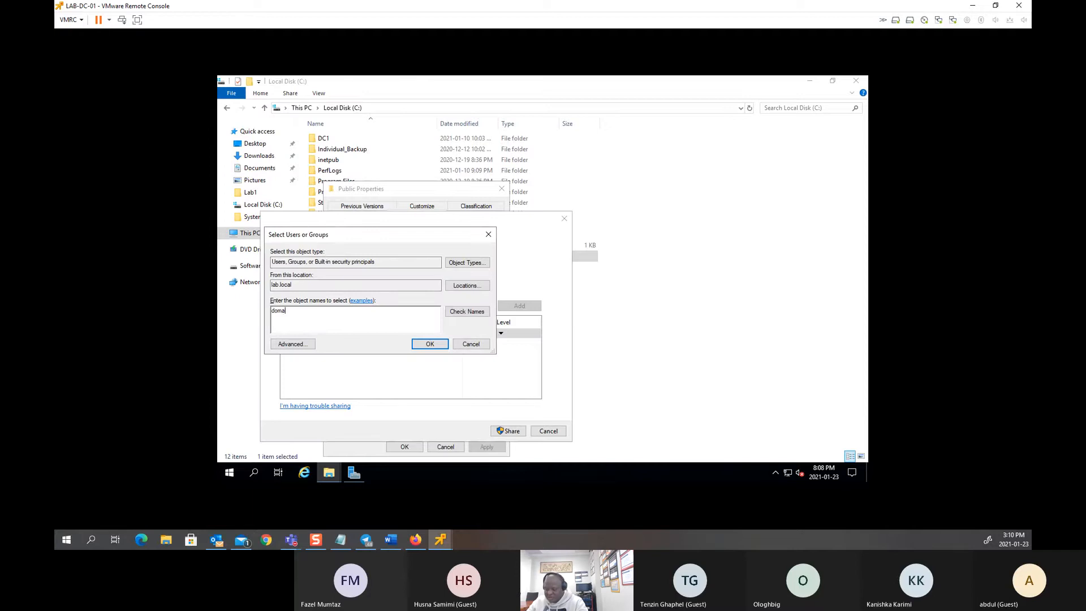
text(in users)
click(453, 315)
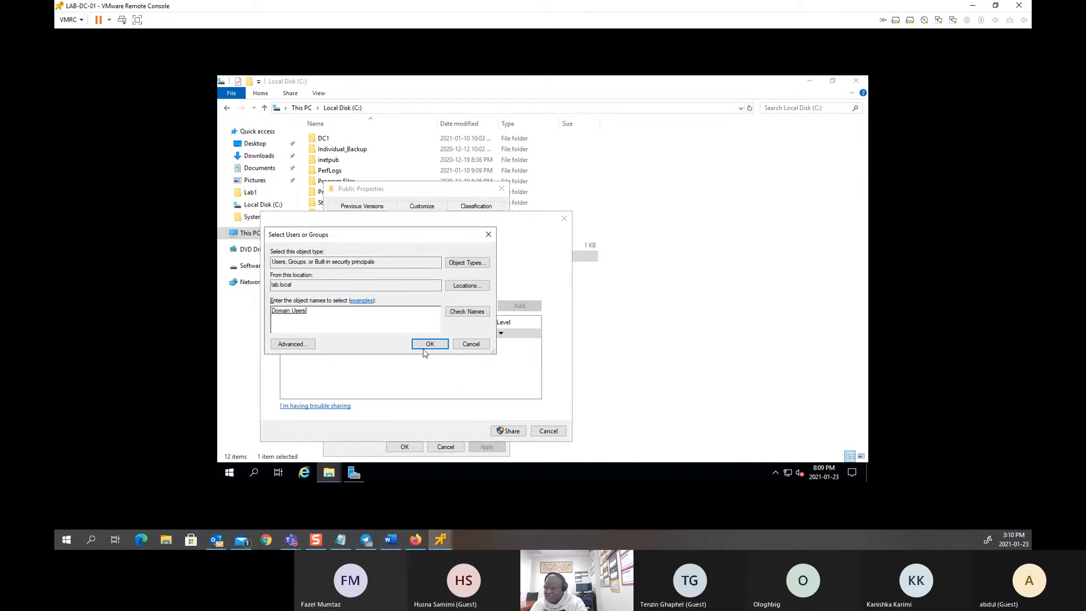
click(429, 344)
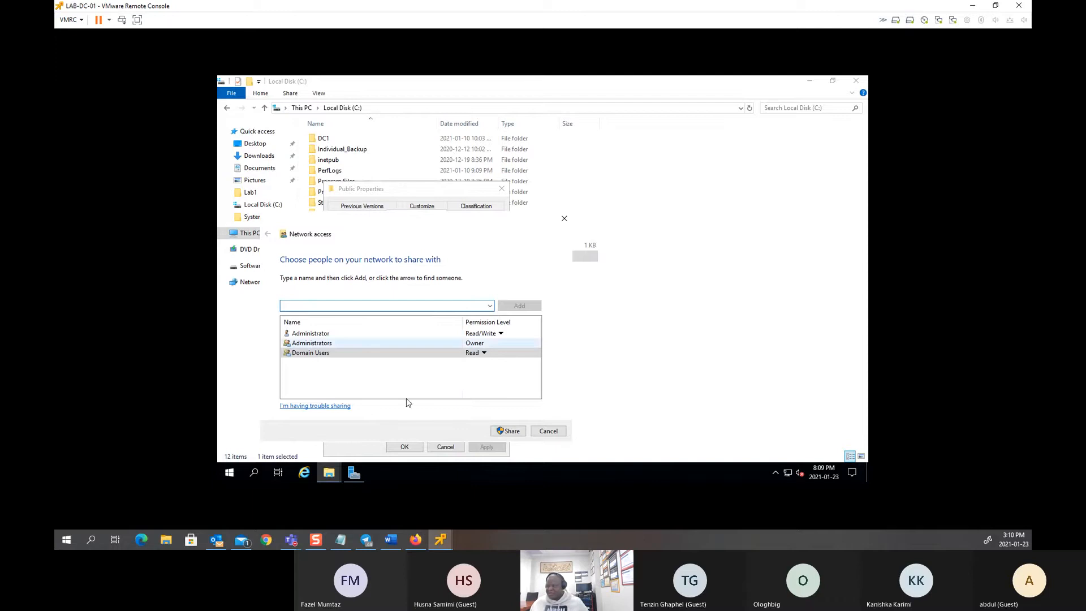
click(501, 429)
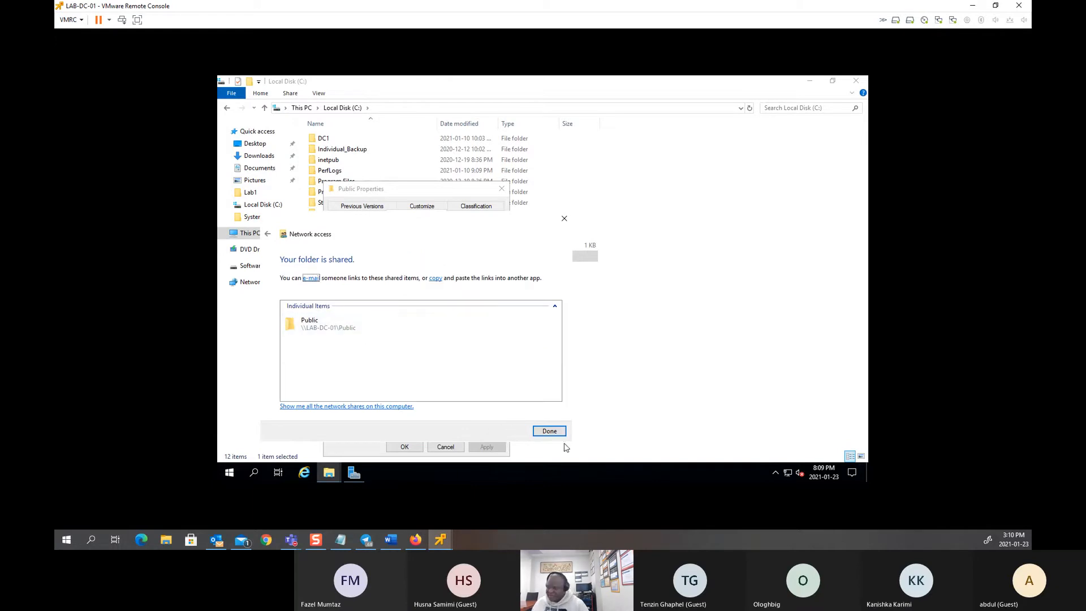
click(549, 431)
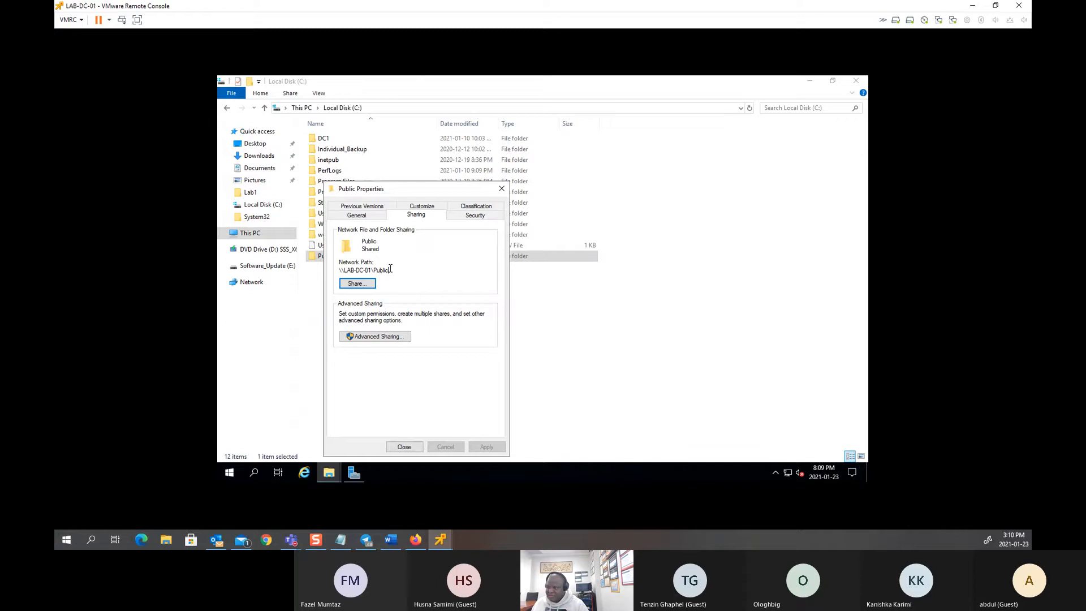
drag(391, 269, 332, 269)
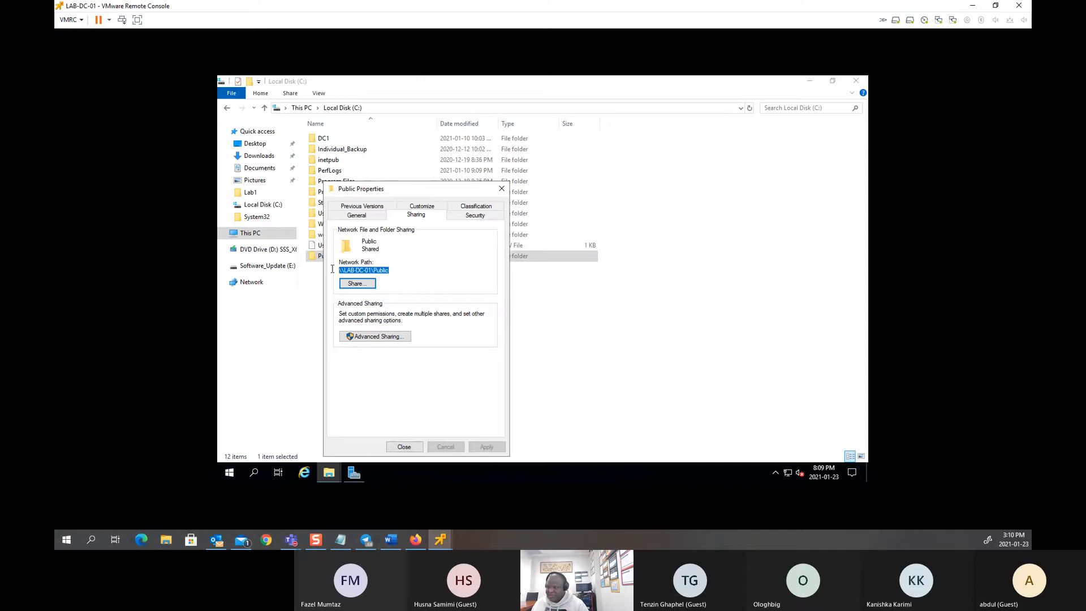
Step: Copy the network path and close the Public folder properties
right_click(377, 271)
click(402, 304)
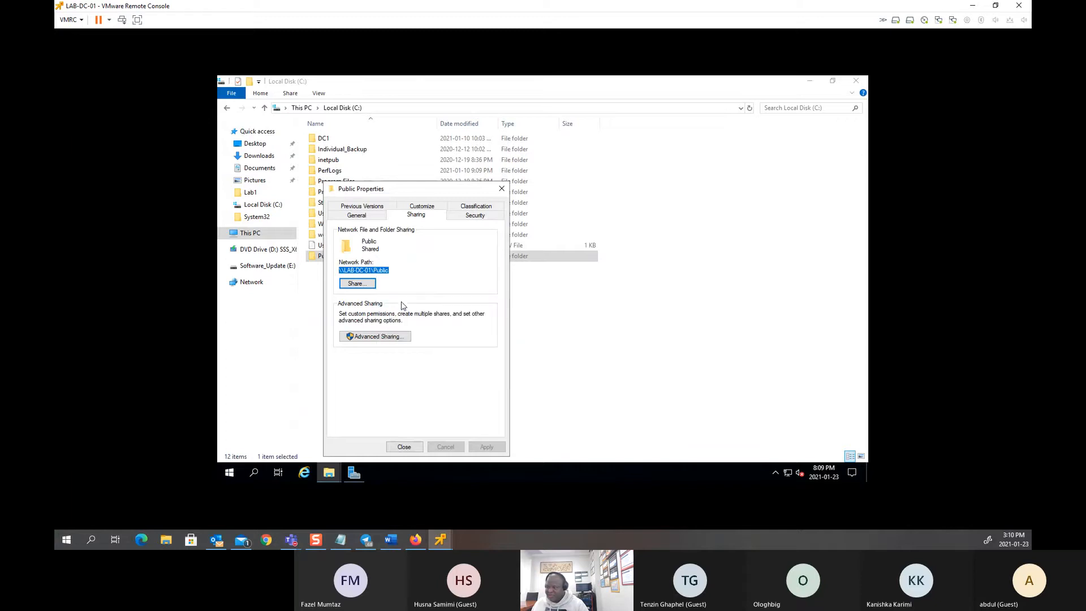
click(403, 446)
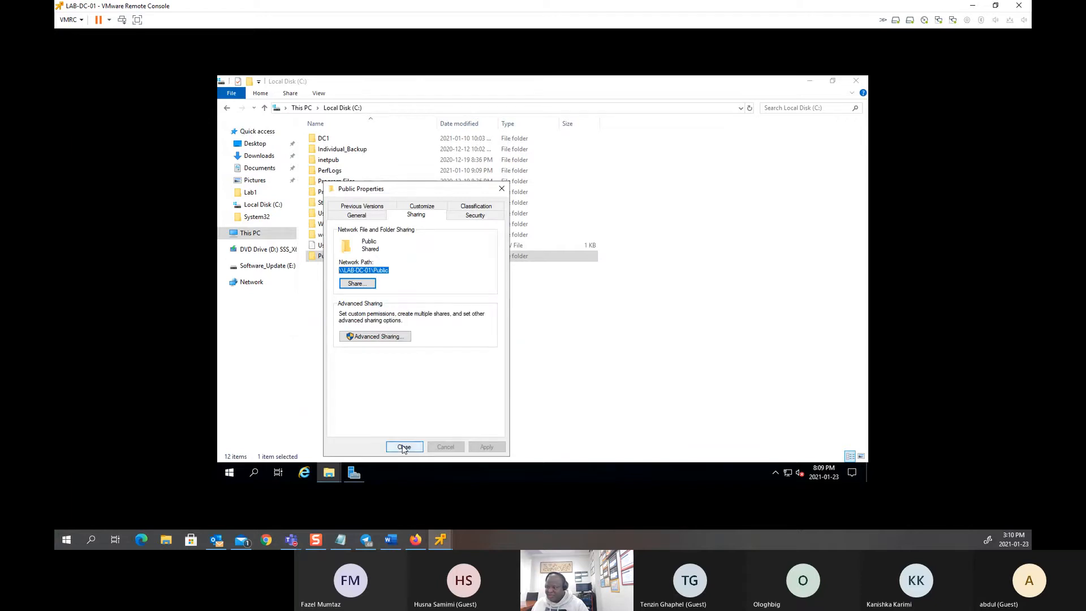
Step: Paste the clipboard (gpedit.msc) into a new Notepad, then return to the C: drive window
click(230, 473)
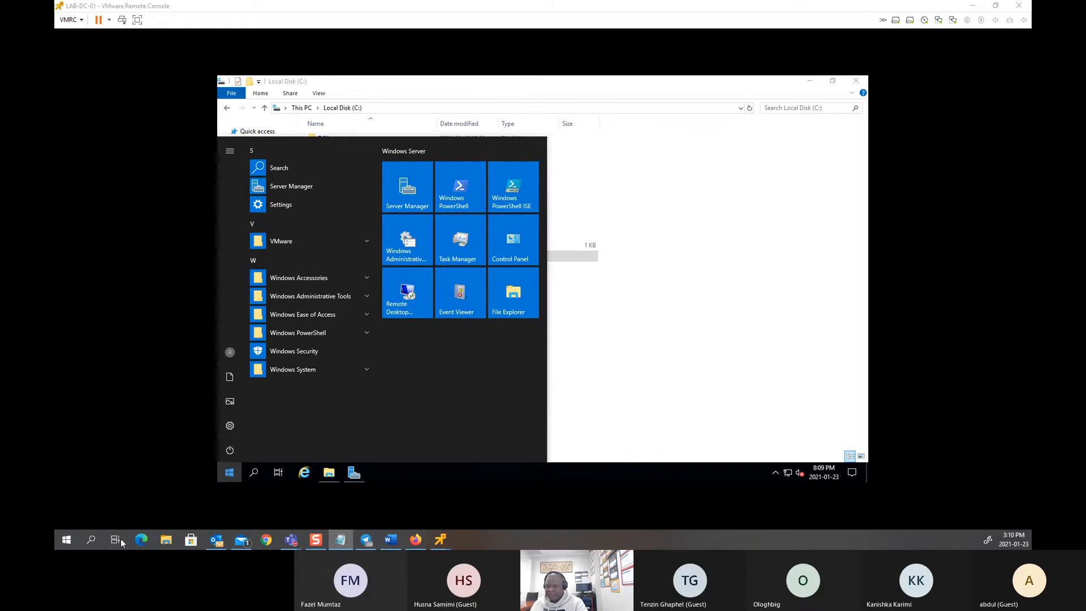
click(55, 539)
text(notepad)
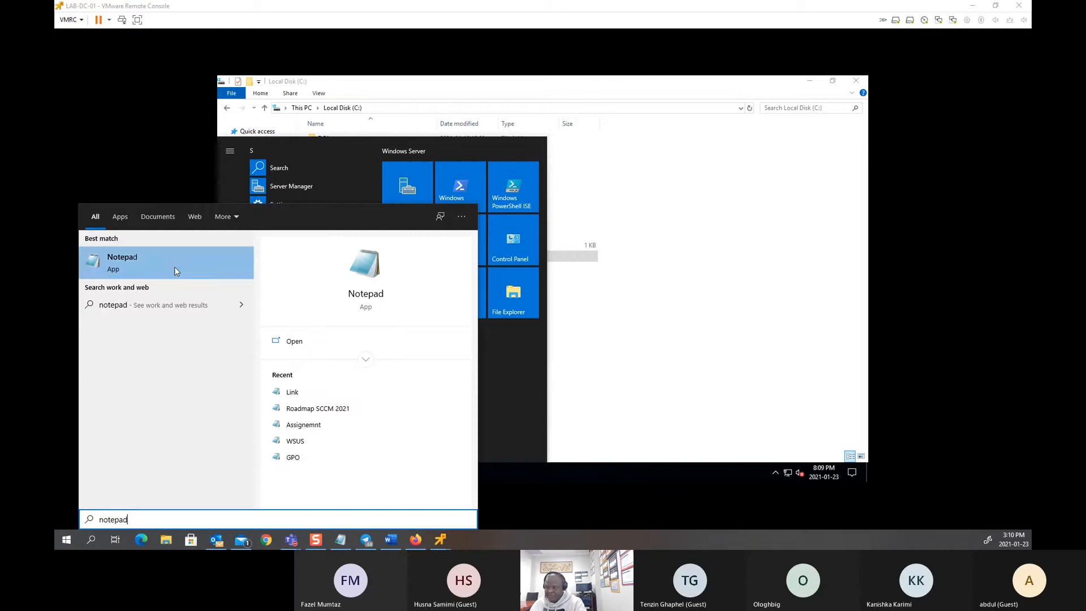
click(173, 263)
key(ctrl+v)
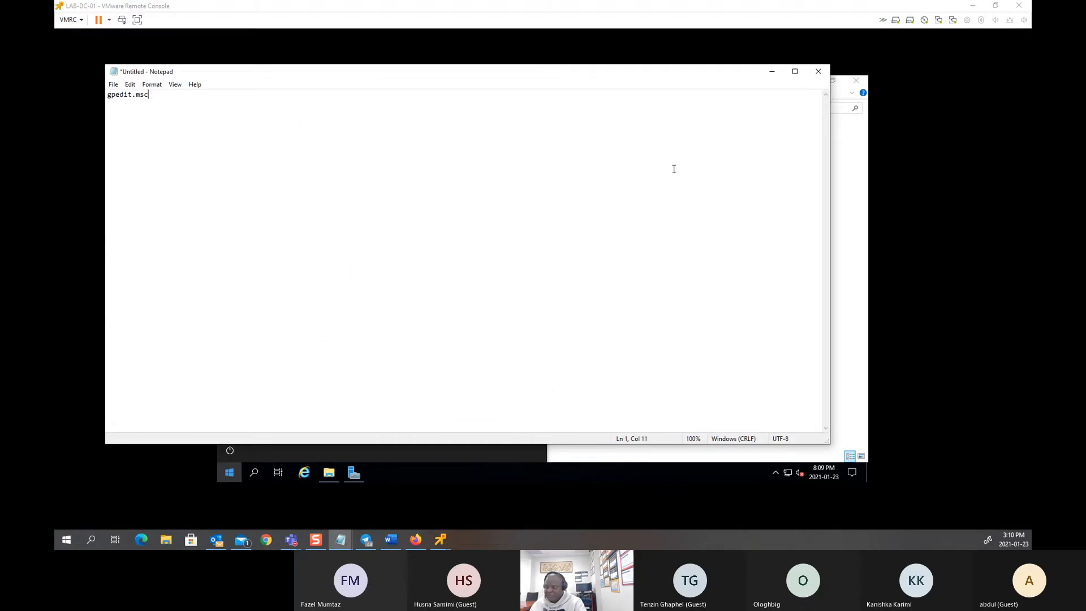
click(564, 453)
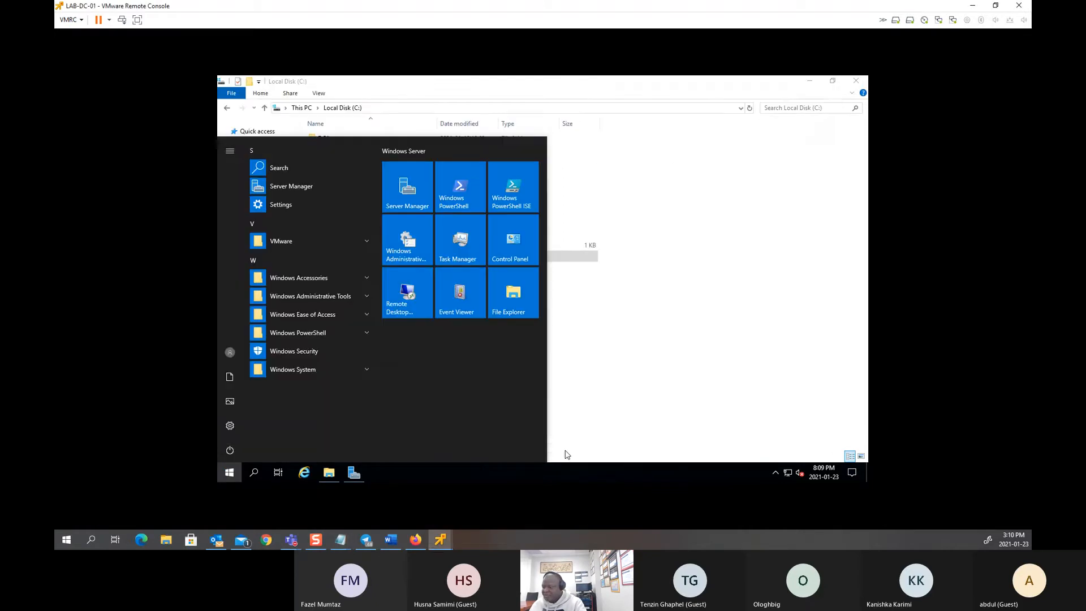
click(525, 418)
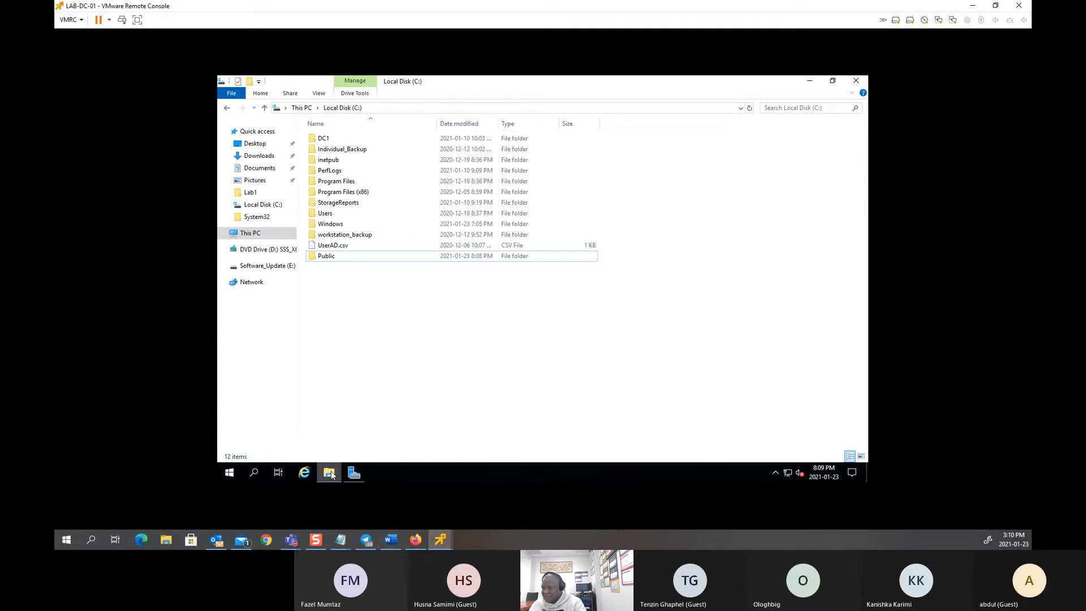
Step: Reopen Public's sharing details and copy the \\LAB-DC-01\Public network path
right_click(339, 255)
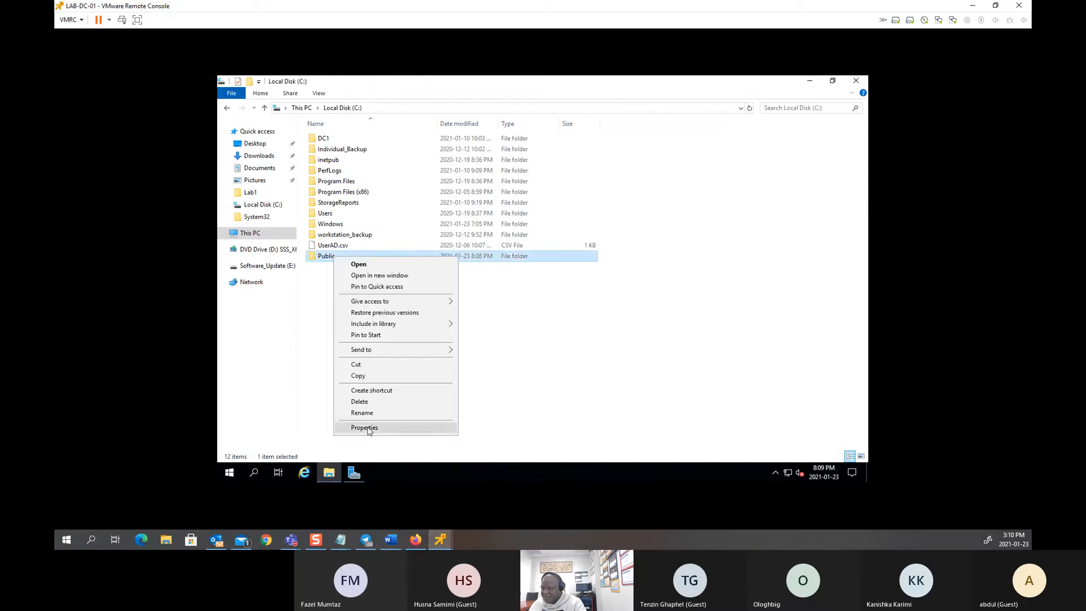
click(368, 432)
click(429, 215)
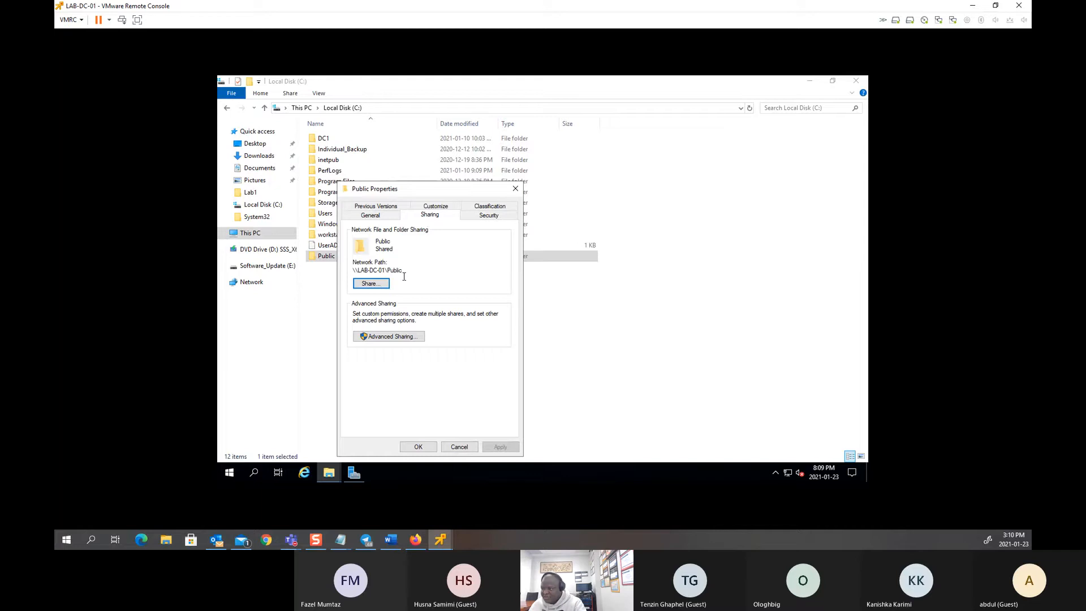
drag(397, 271, 359, 270)
right_click(363, 271)
click(384, 302)
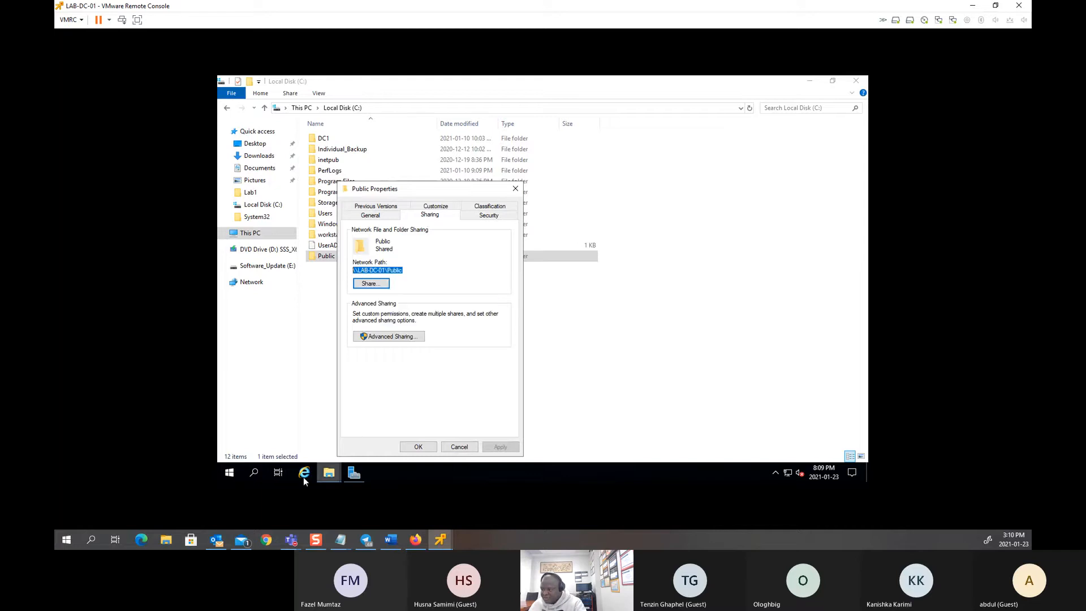
click(235, 472)
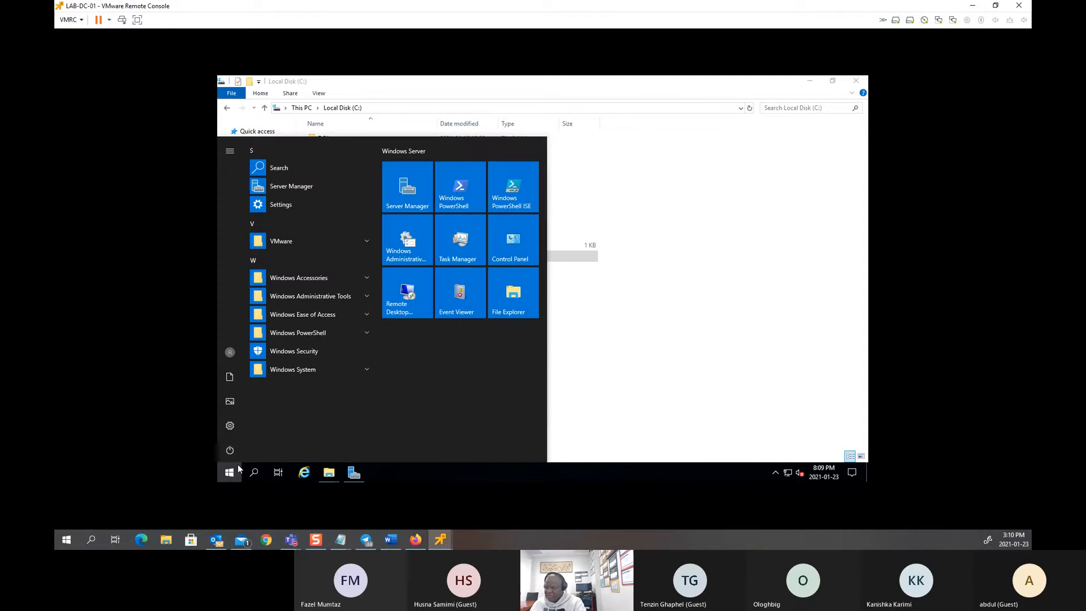
Step: Paste \\LAB-DC-01\Public into a new Notepad, then close Public Properties with OK
text(no)
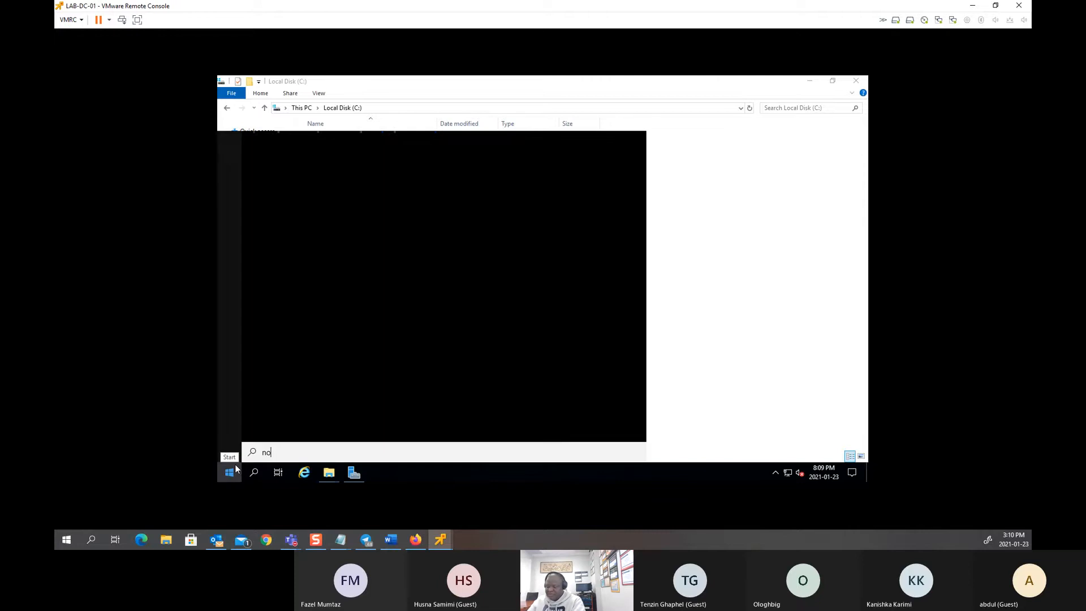
text(te)
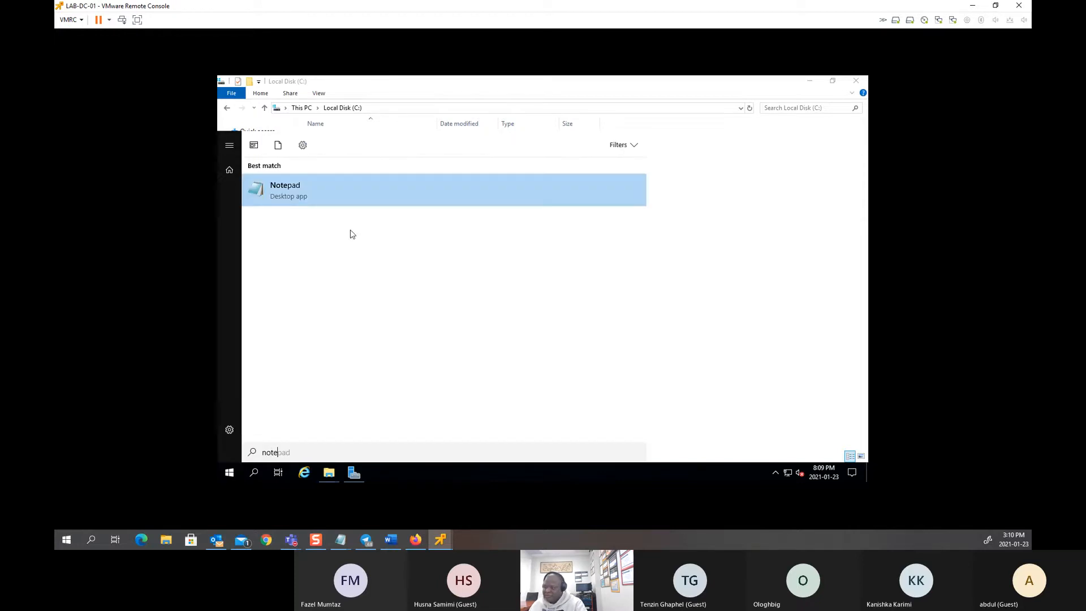
click(328, 198)
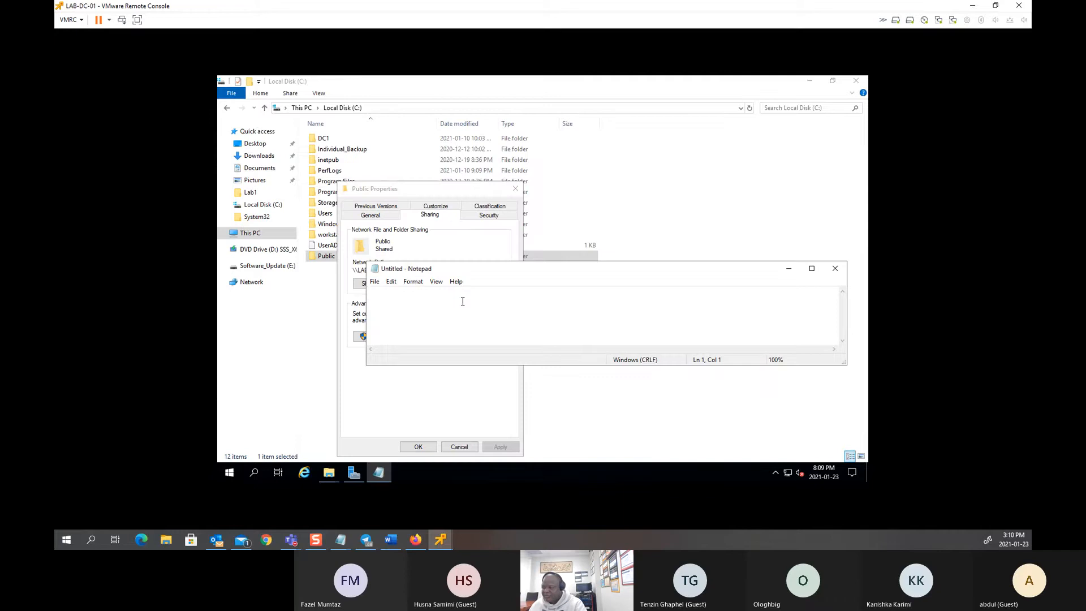
key(ctrl+v)
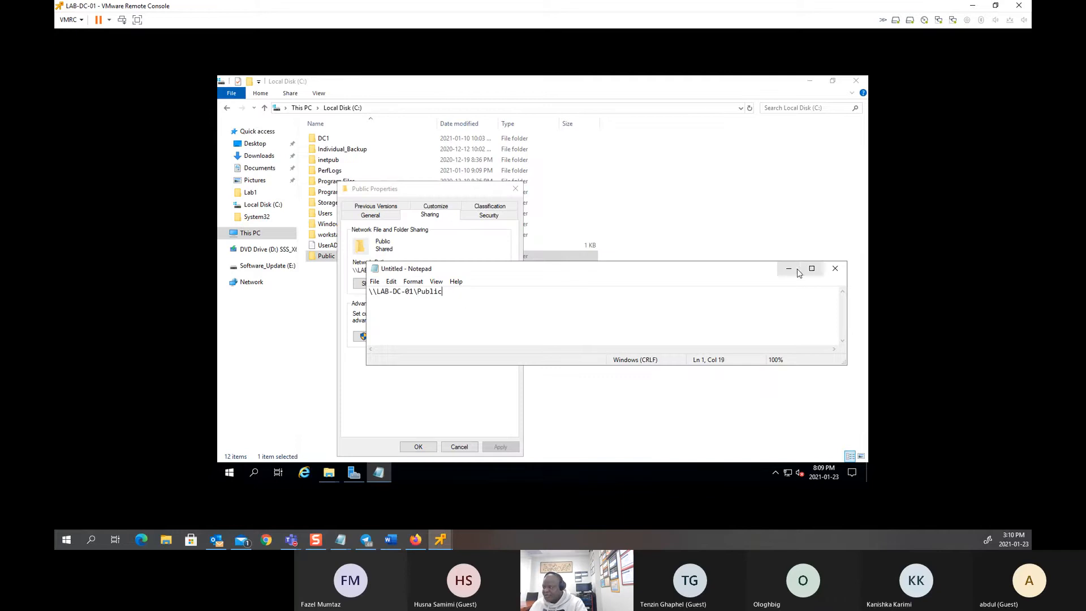
click(792, 270)
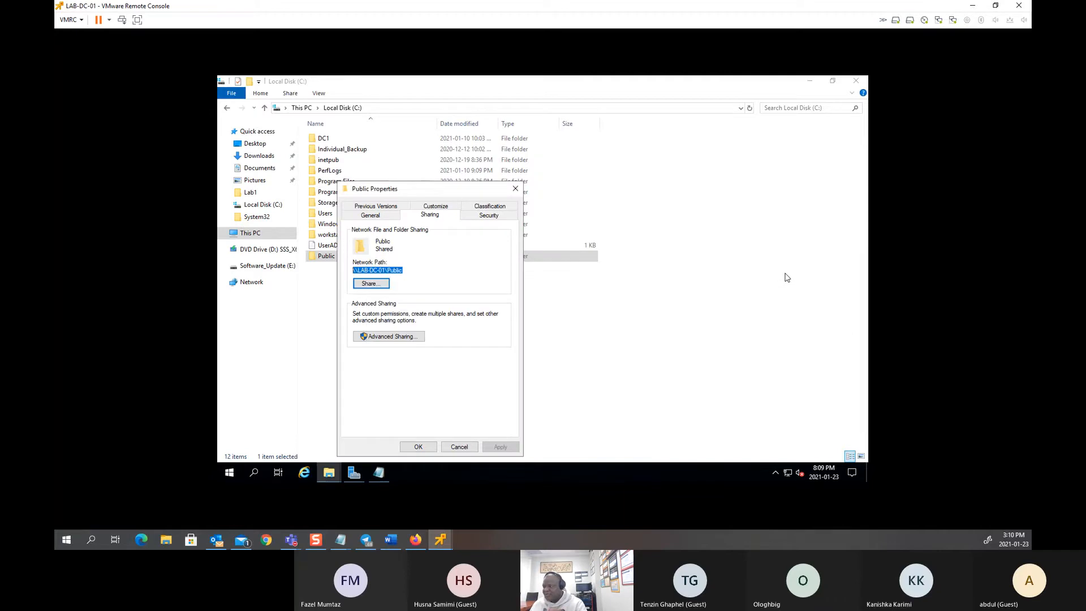
click(416, 447)
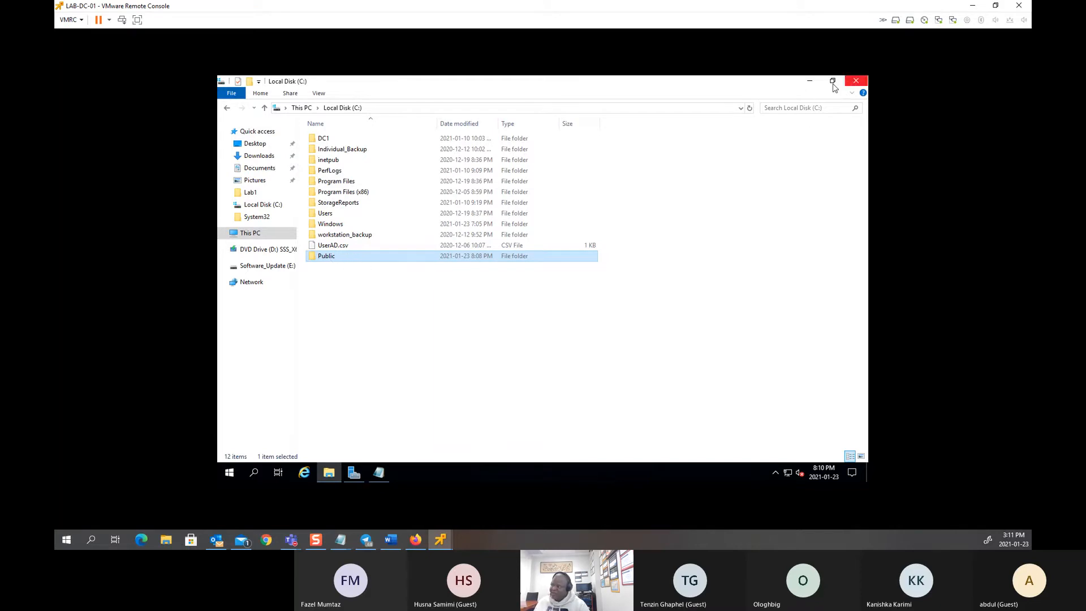
Step: Close File Explorer and launch Group Policy Management, minimizing Server Manager to reveal it
click(851, 85)
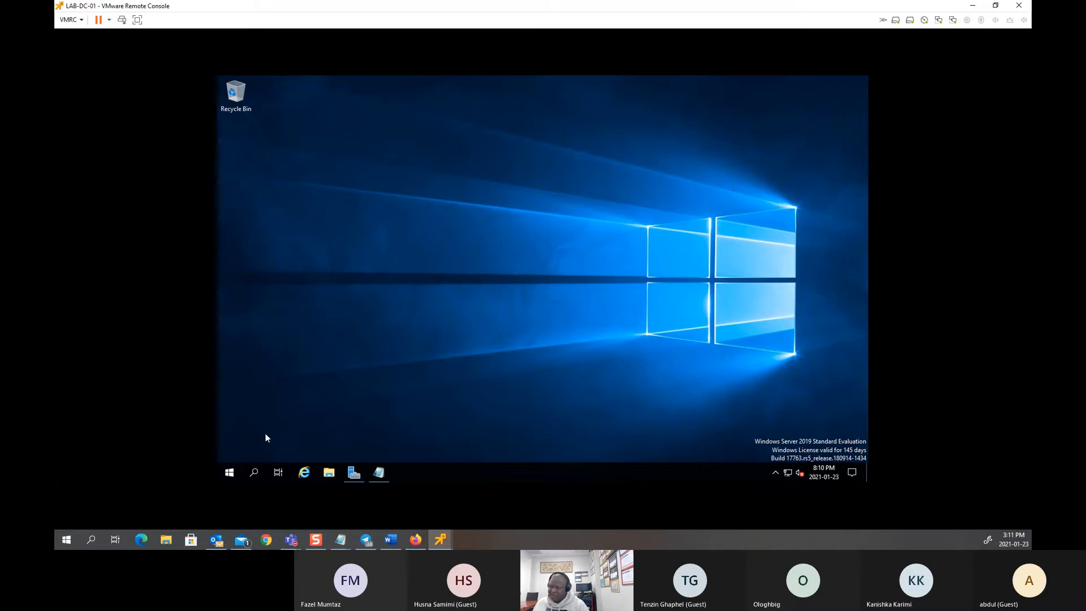
click(230, 472)
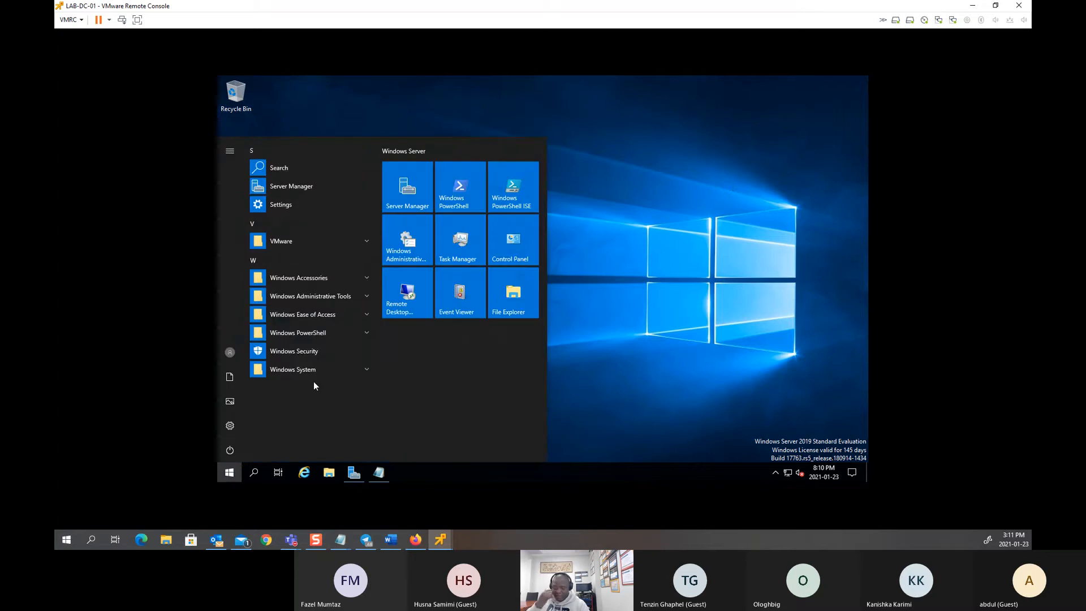
text(group)
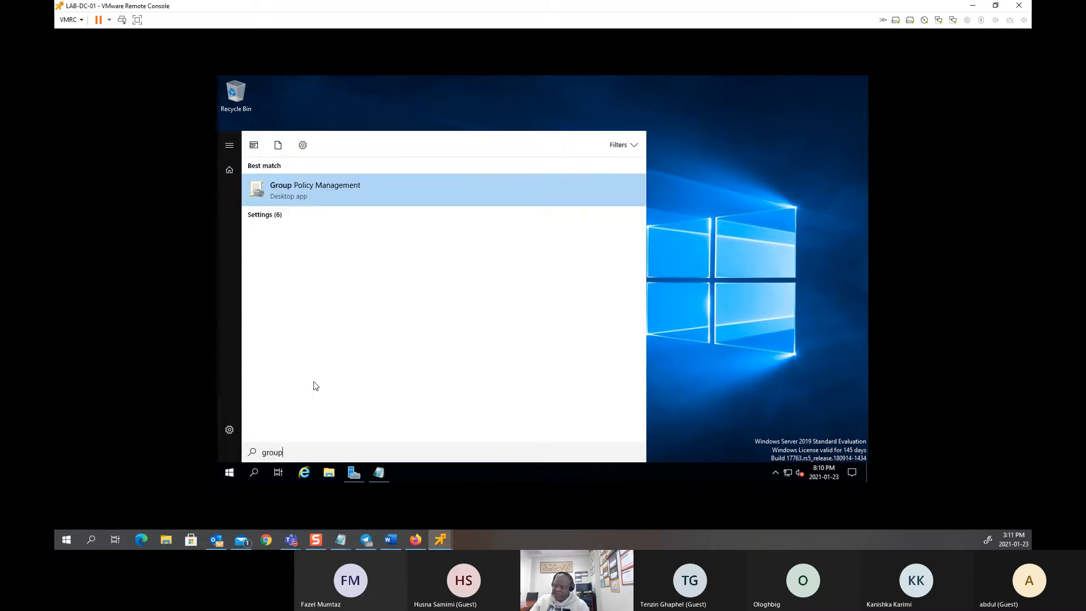
click(325, 187)
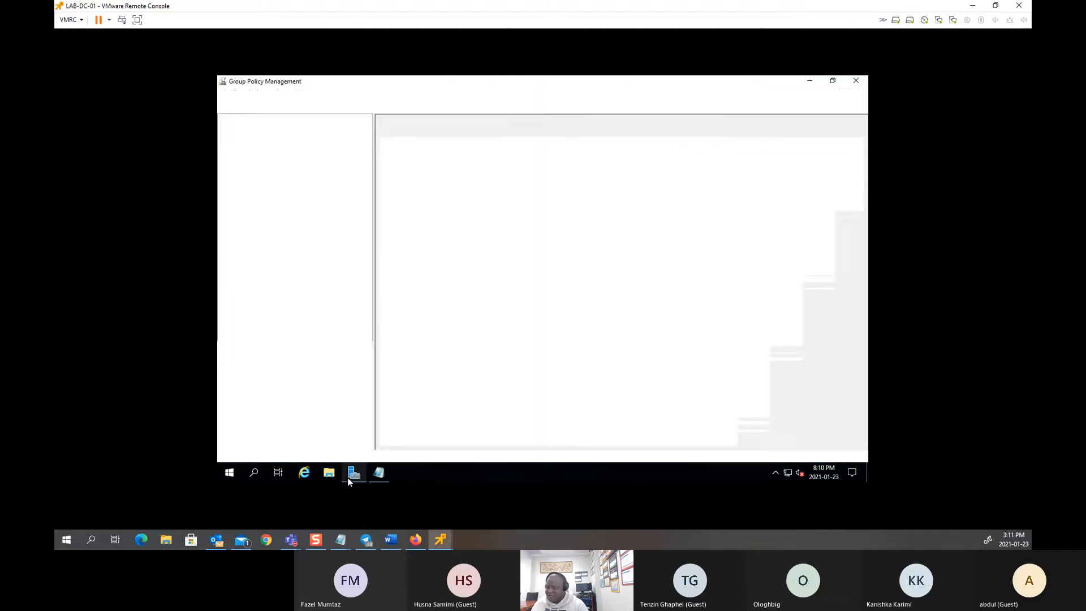
click(355, 474)
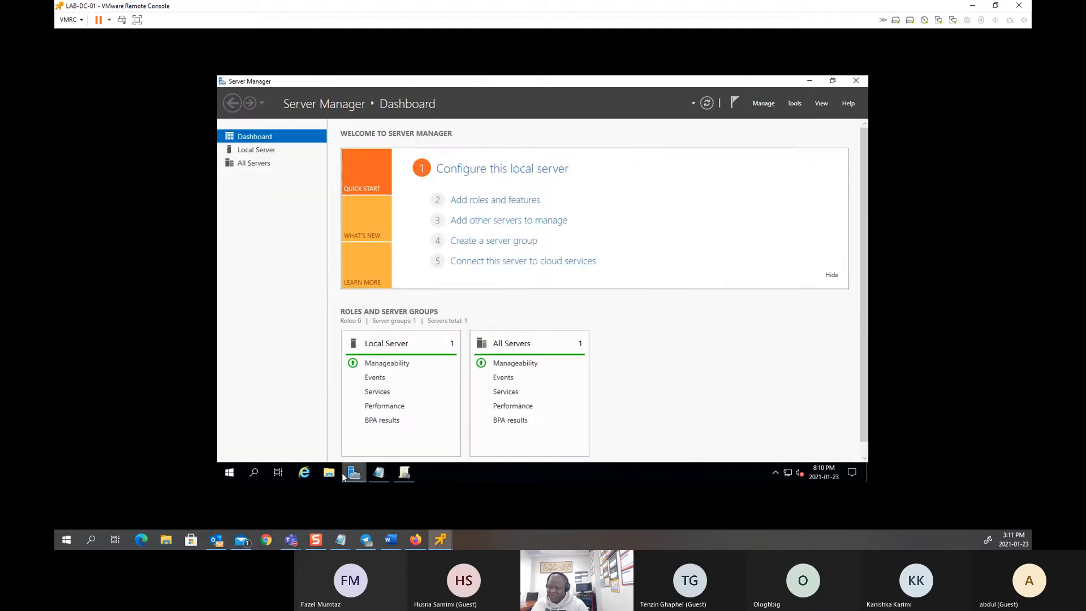
click(799, 105)
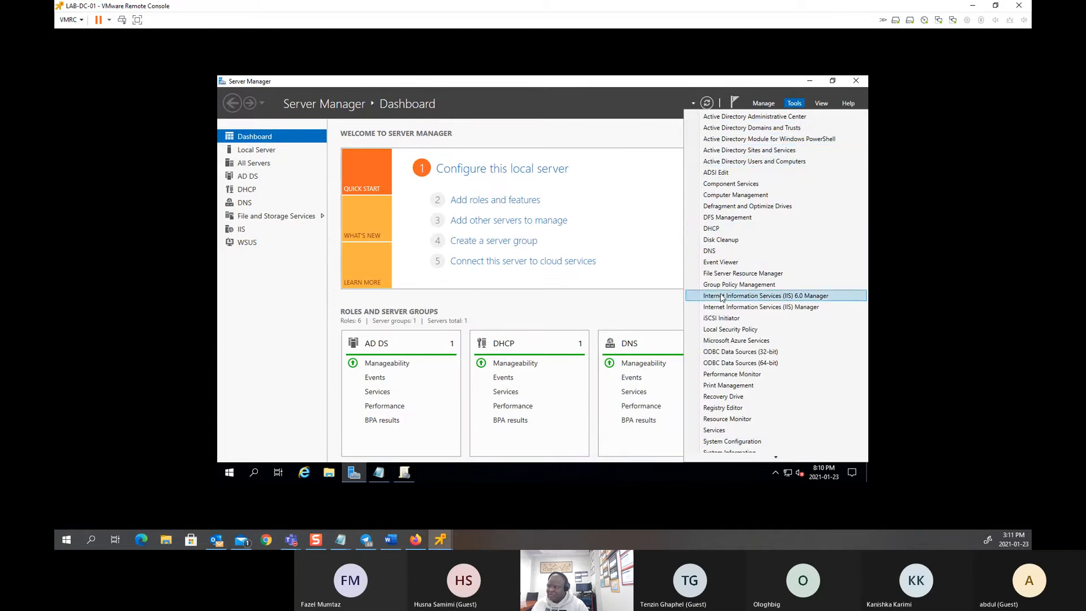
click(687, 80)
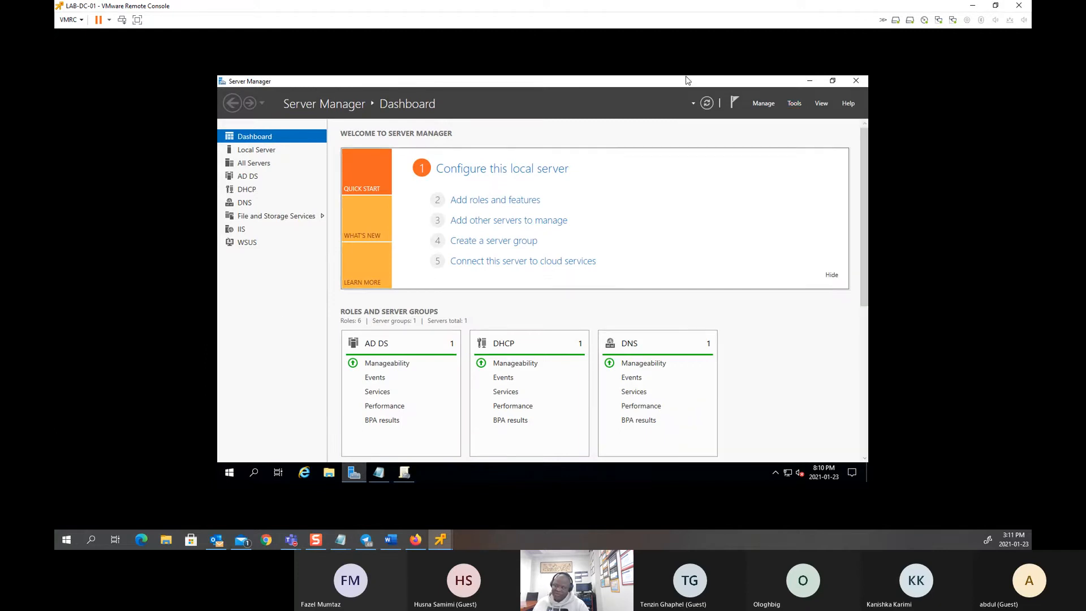
click(809, 81)
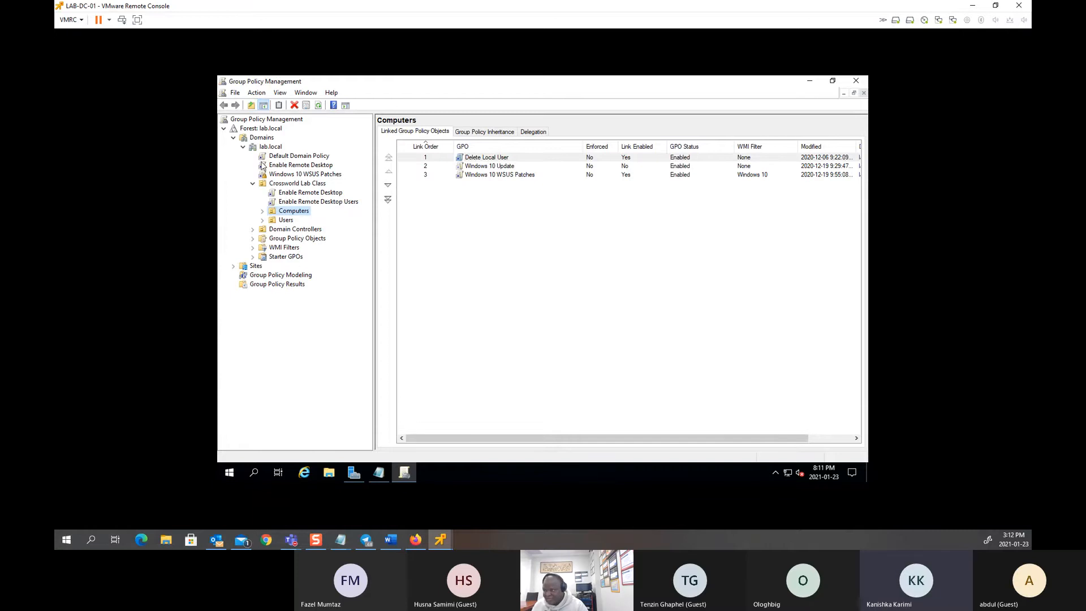
Step: Browse lab.local's tree, reviewing Domain Controllers' linked GPOs and the Group Policy Objects list
click(263, 120)
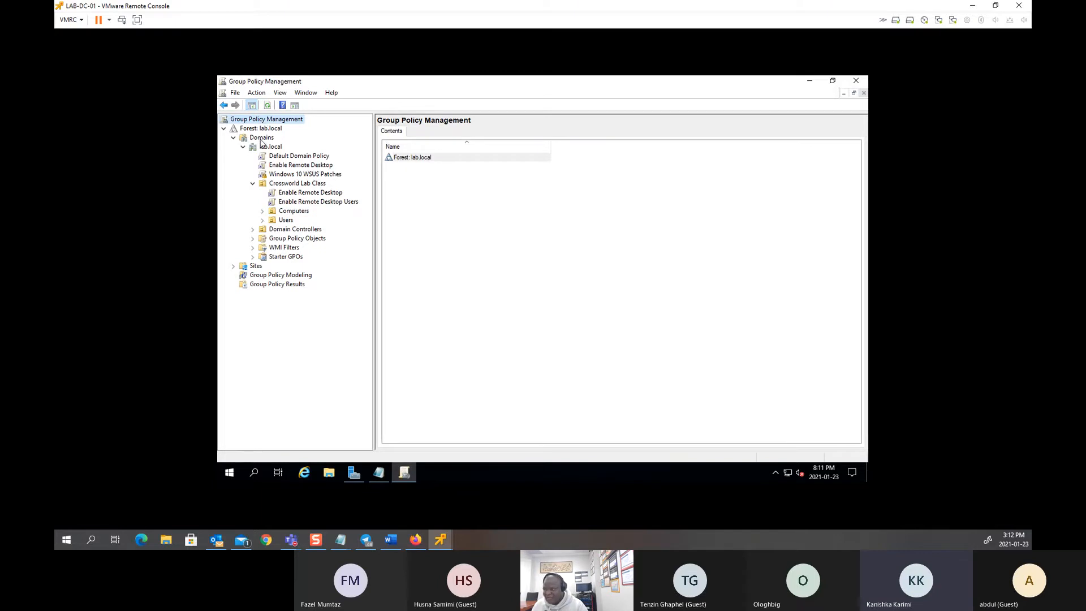
click(286, 241)
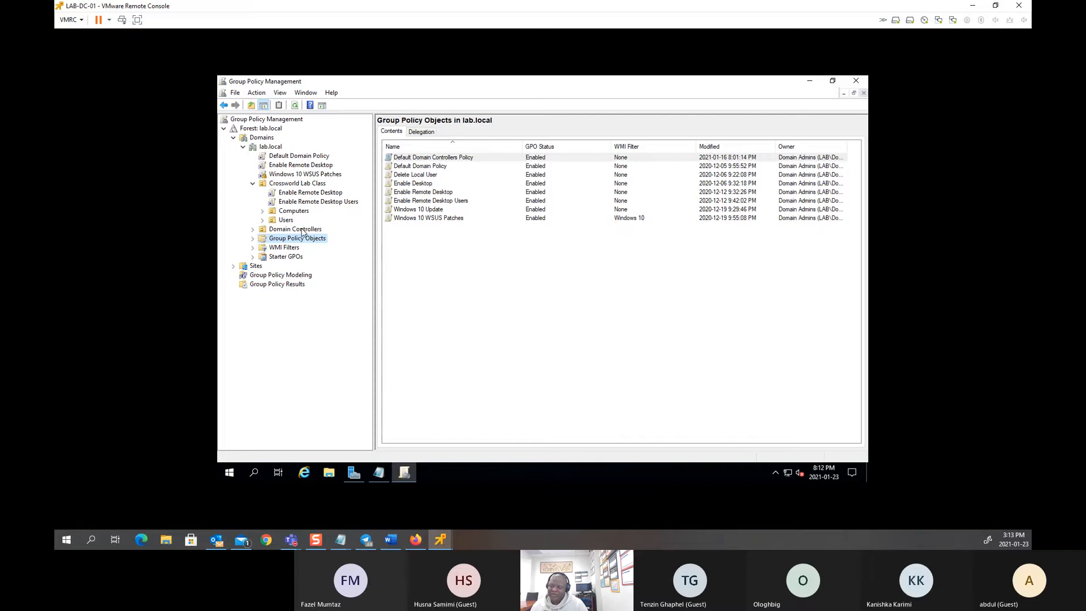
click(299, 229)
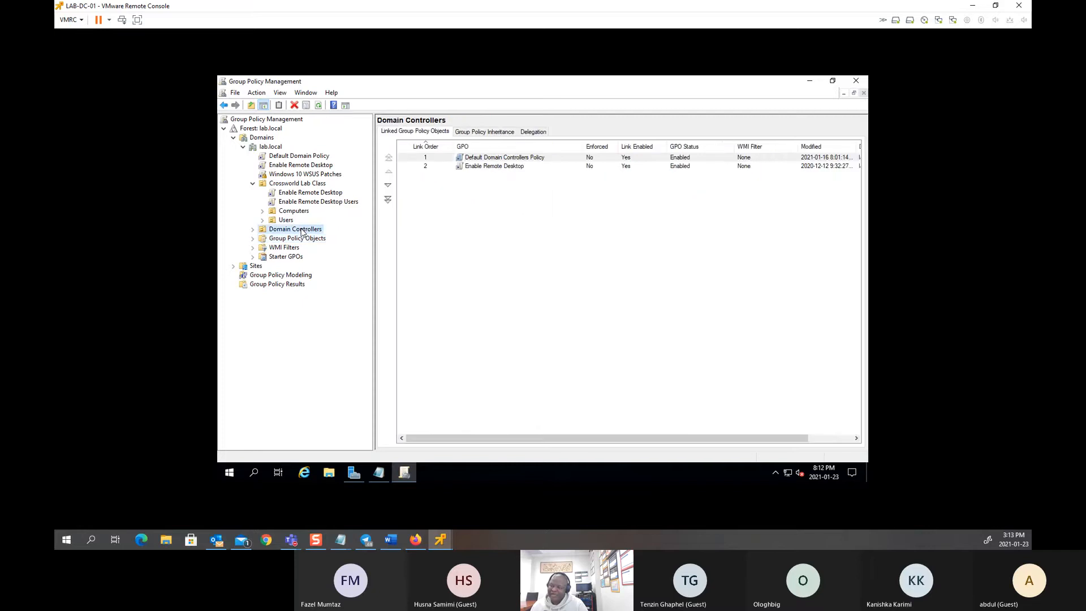
click(270, 147)
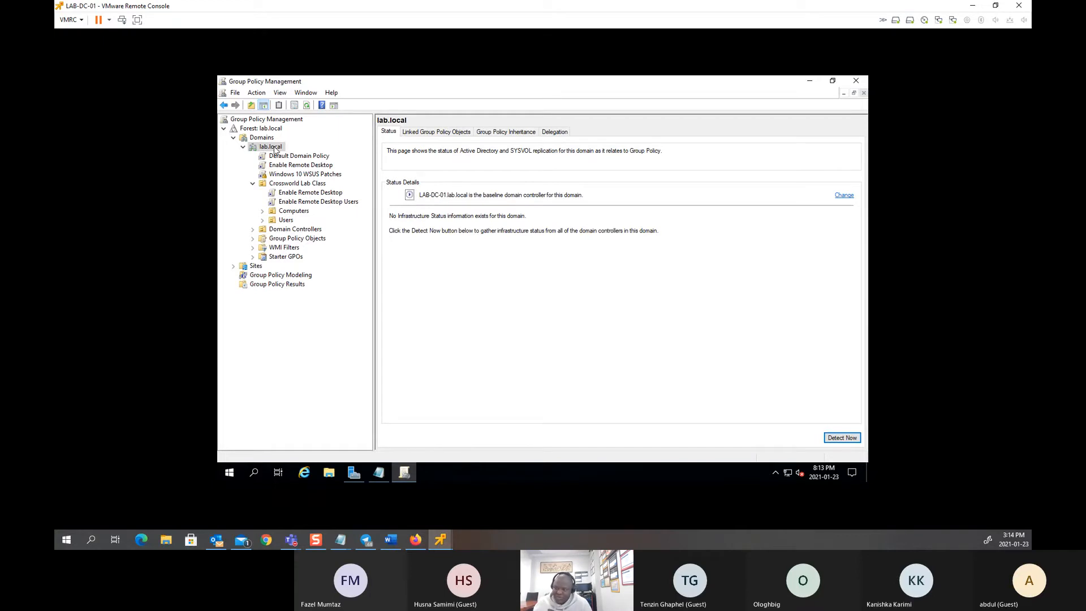
click(254, 229)
click(286, 231)
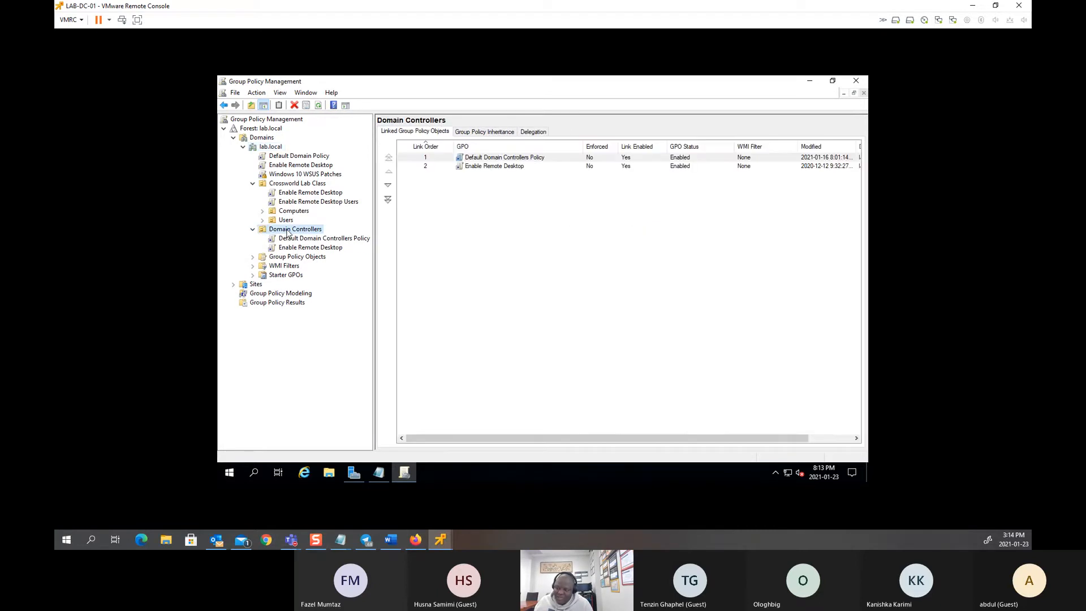
click(253, 230)
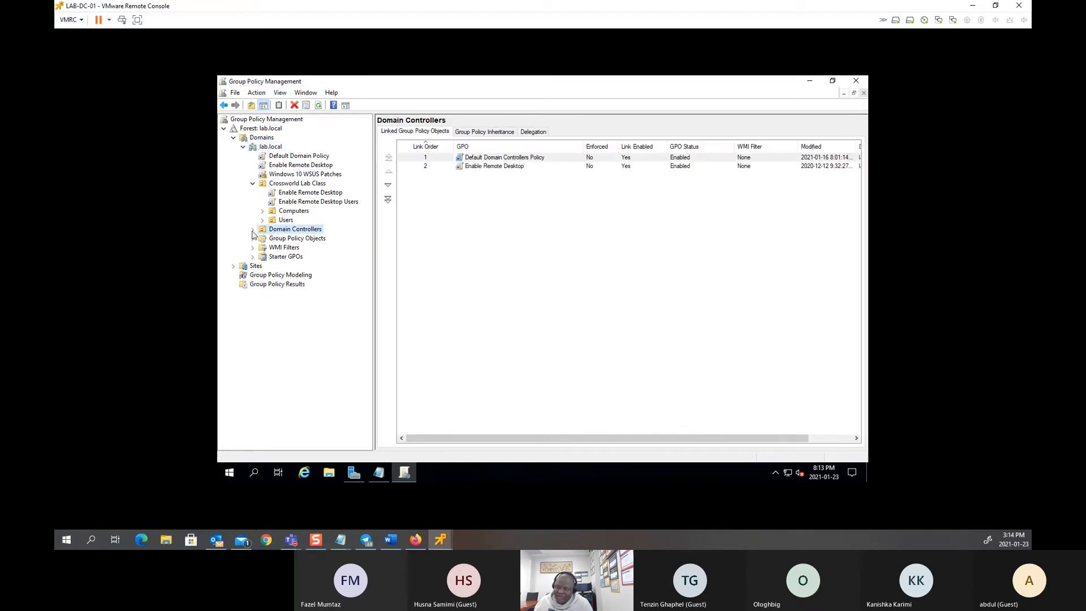
click(299, 239)
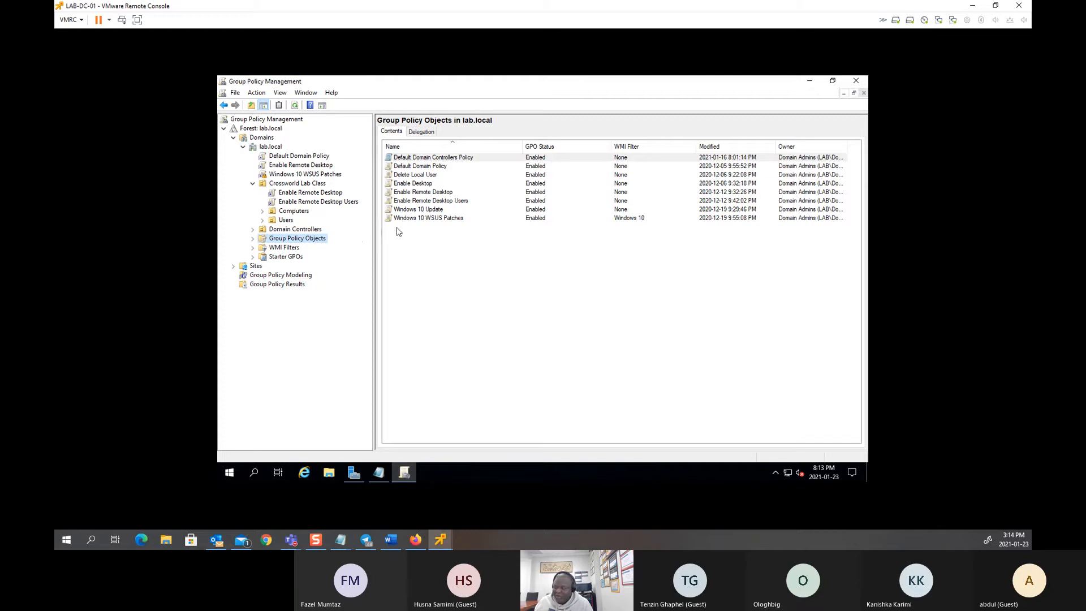
click(253, 184)
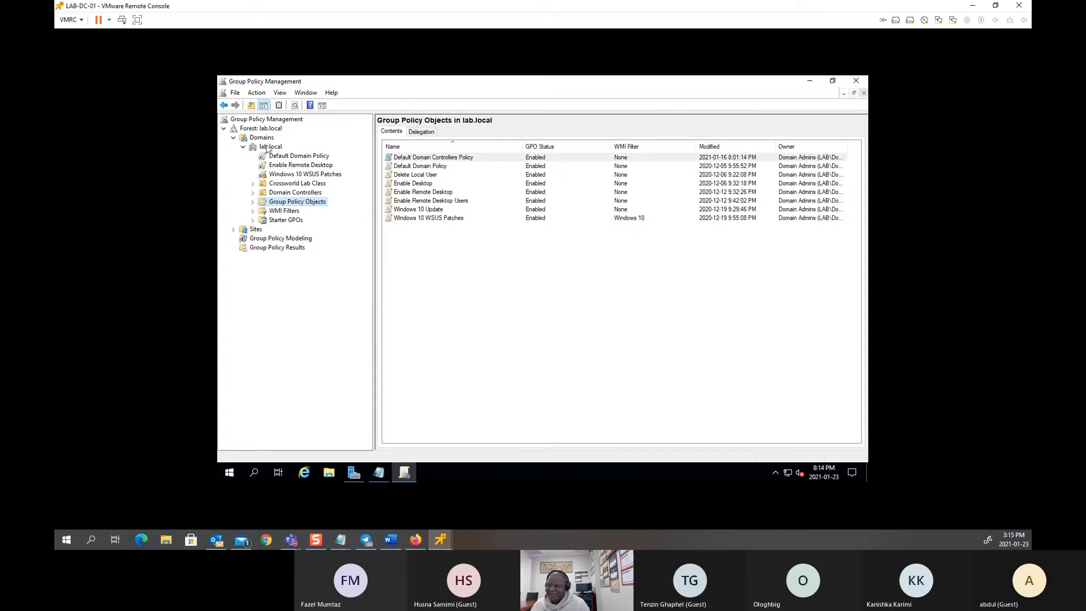
Step: Create a GPO named 'Public Folder Sharing' linked to the lab.local domain
click(269, 146)
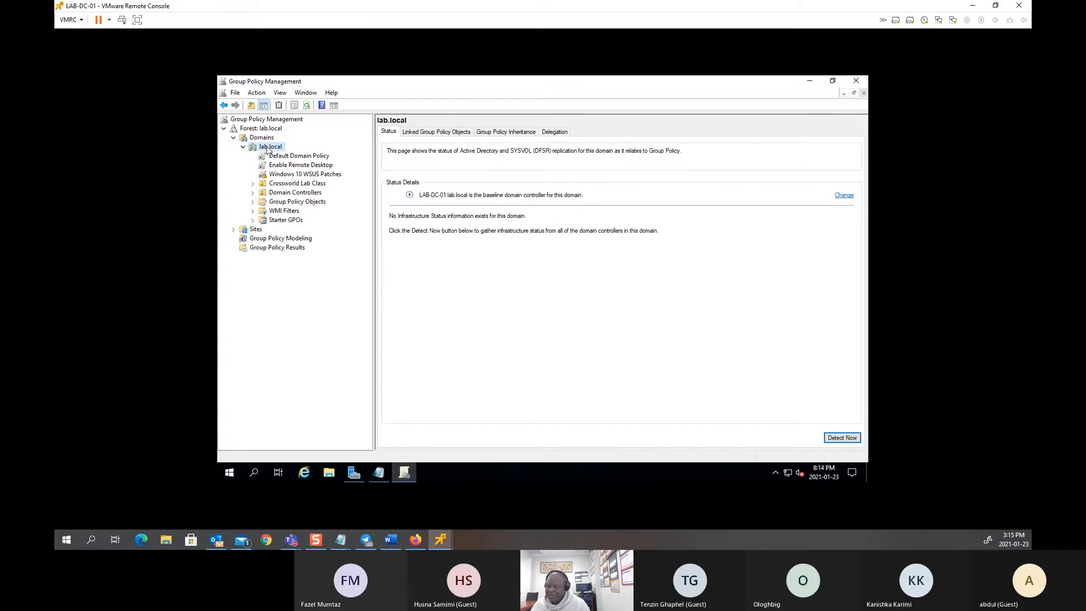
right_click(268, 149)
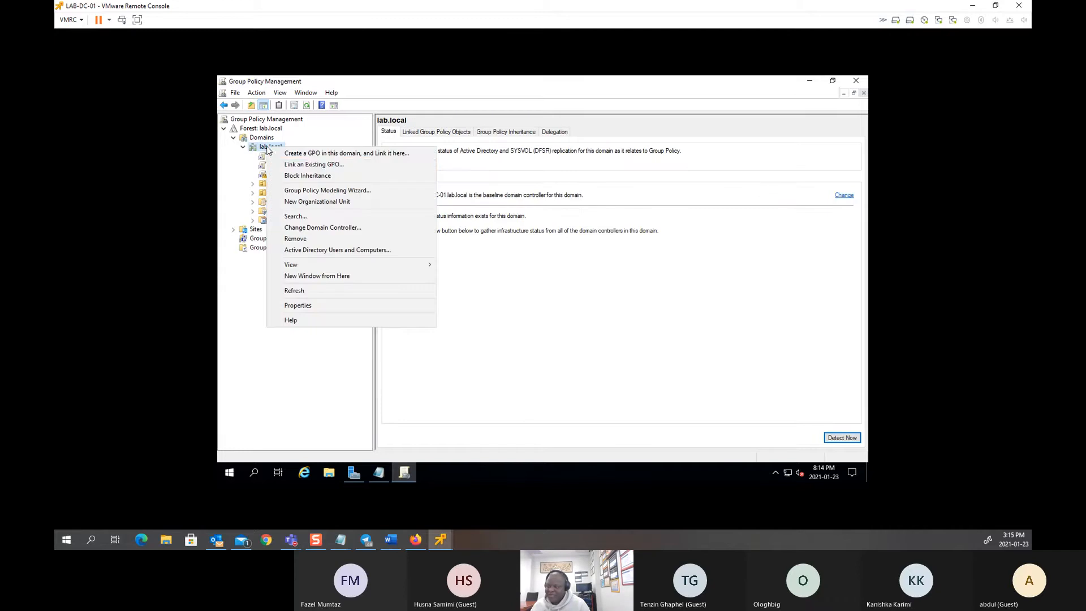
click(314, 154)
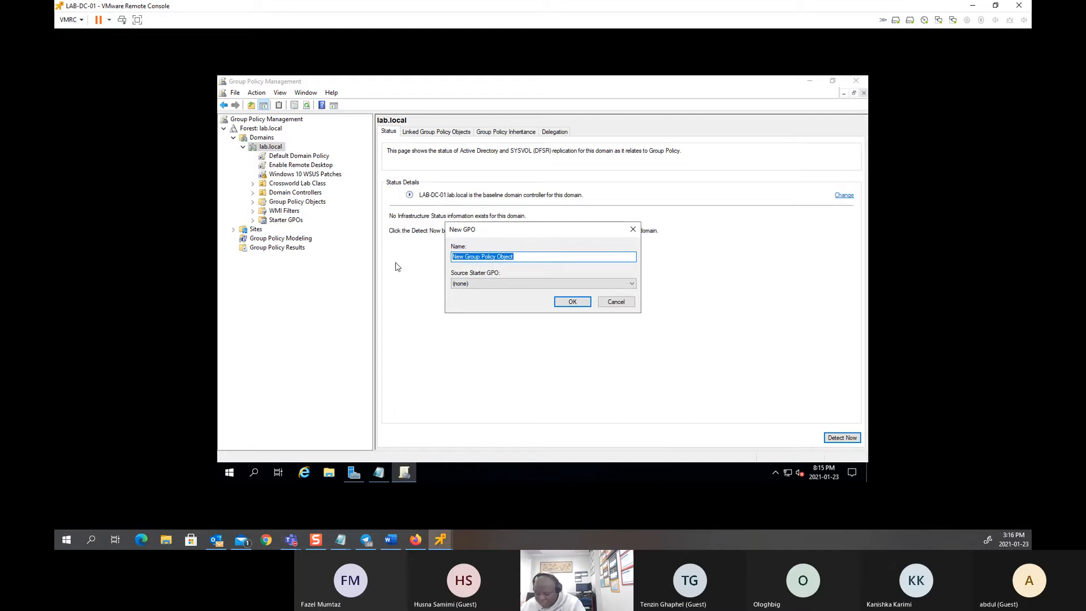
text(Public)
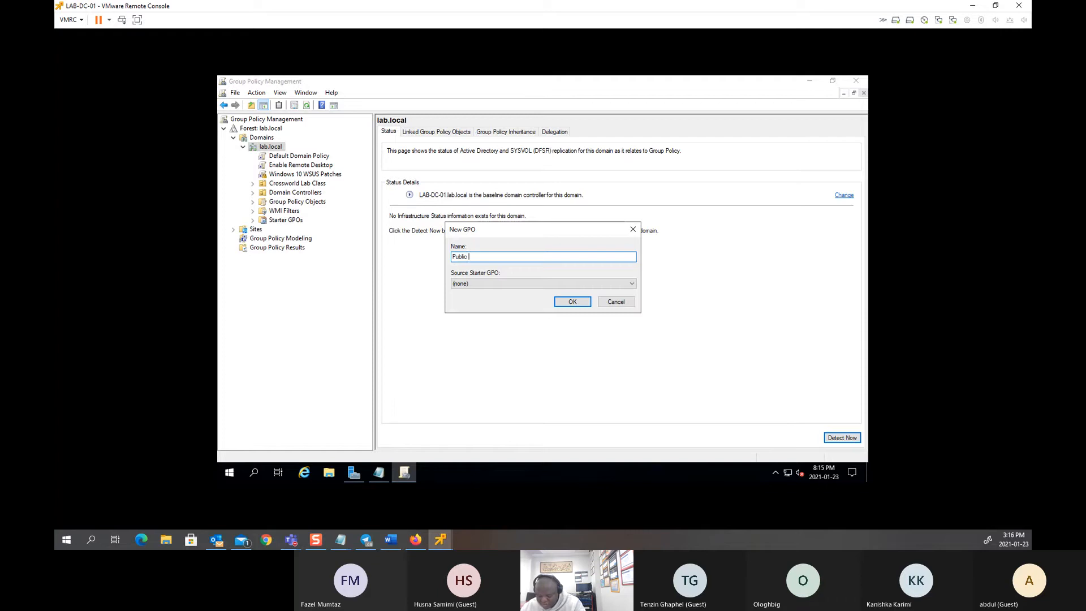
text(lder Sharing)
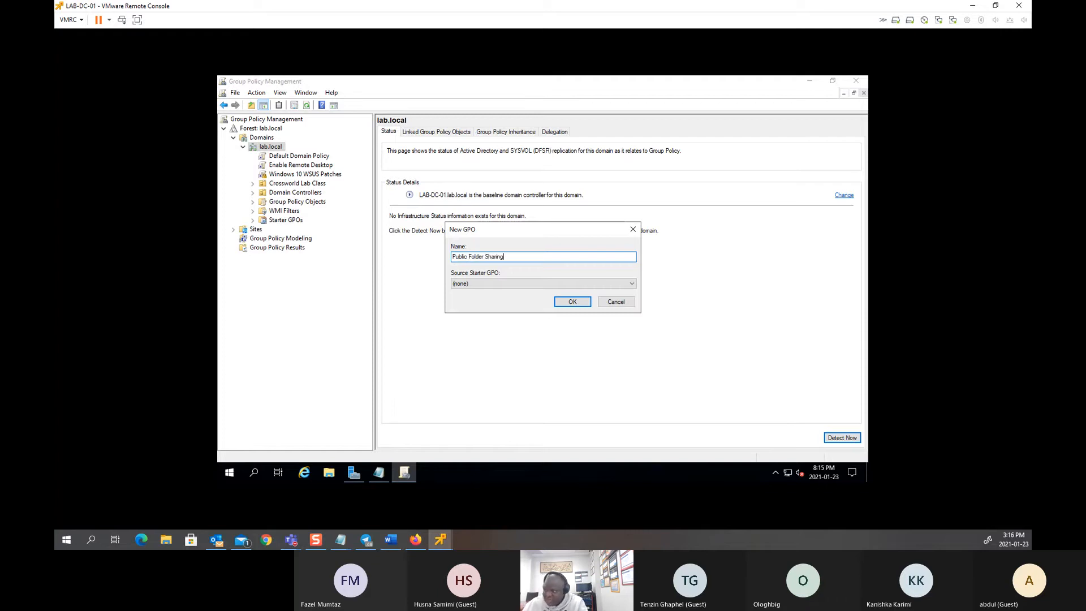
click(567, 301)
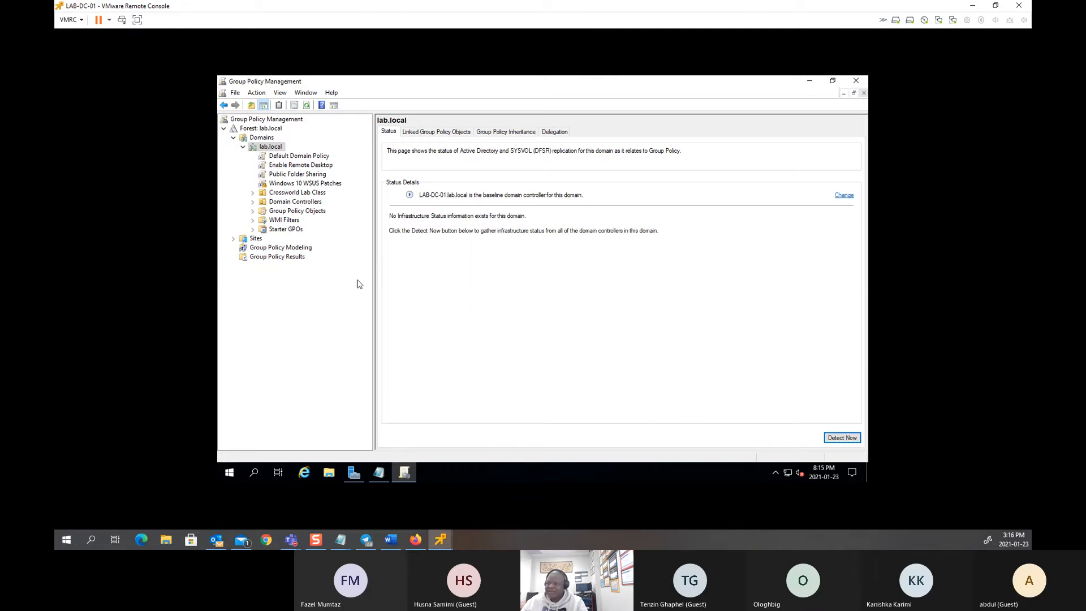
Step: Open the Public Folder Sharing GPO in the Group Policy Management Editor
click(305, 175)
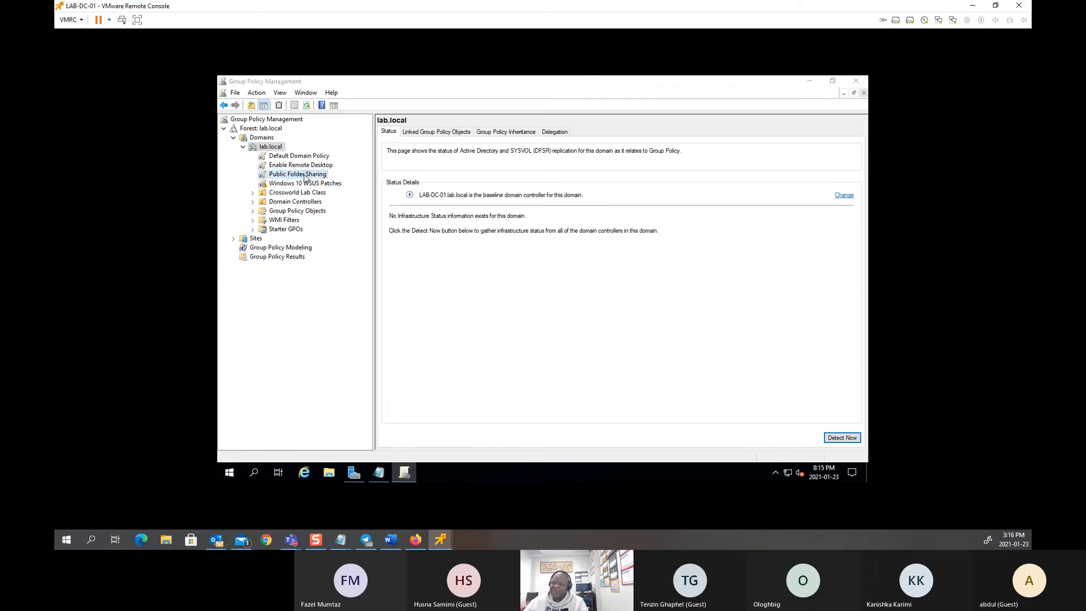
click(614, 293)
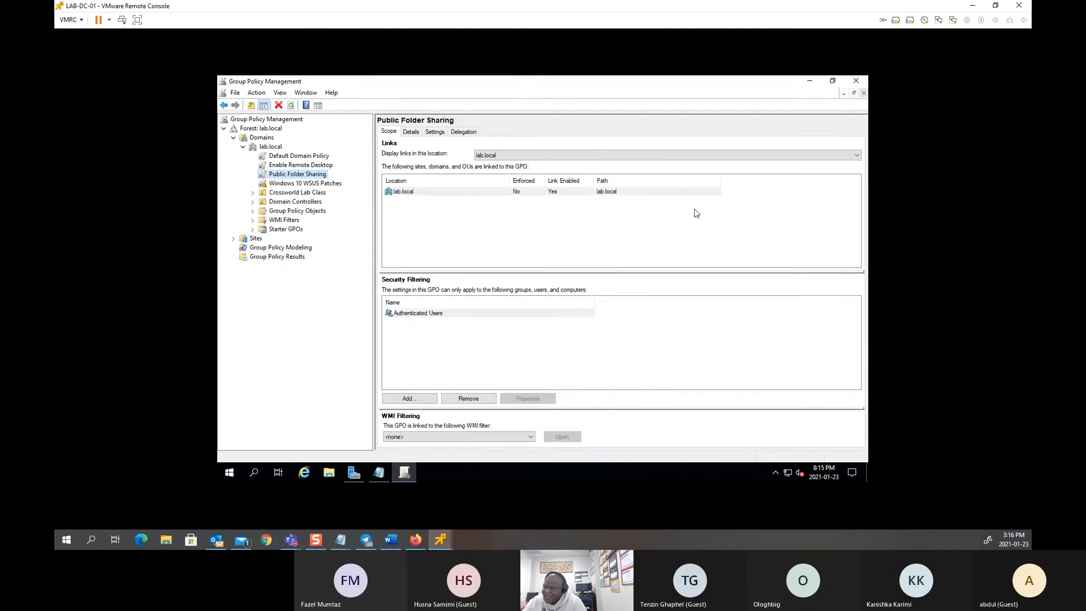
right_click(304, 177)
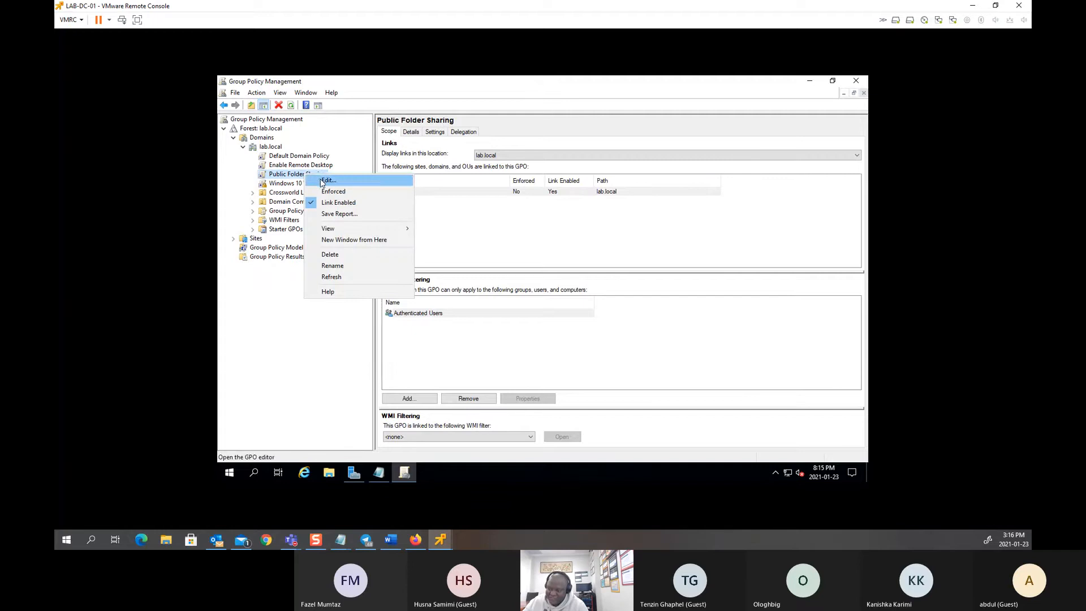
click(321, 180)
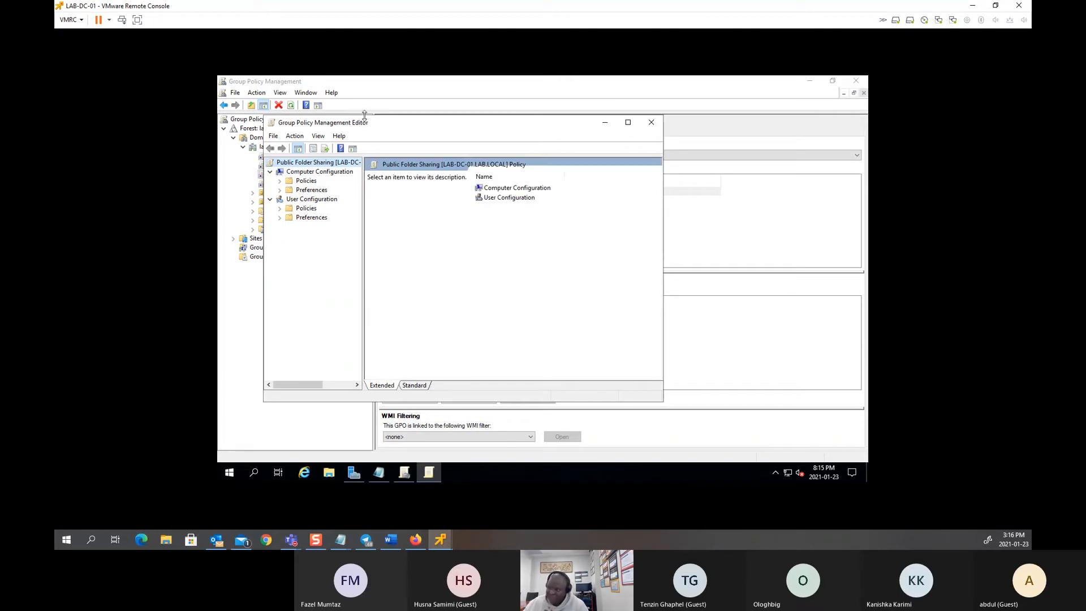
drag(369, 124, 408, 125)
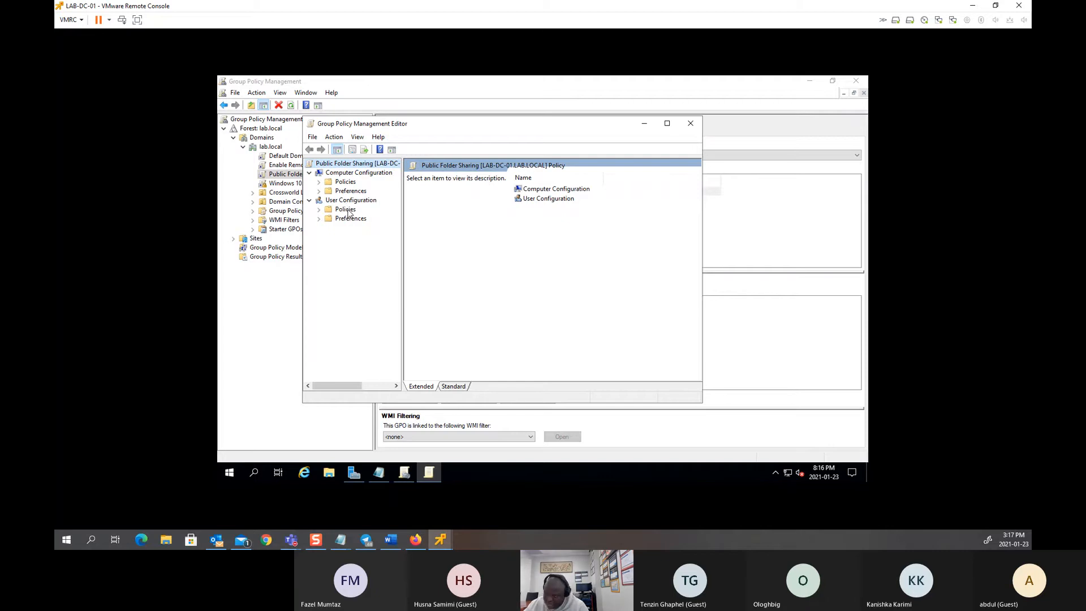
Step: Navigate to User Configuration > Preferences > Windows Settings > Drive Maps
click(320, 220)
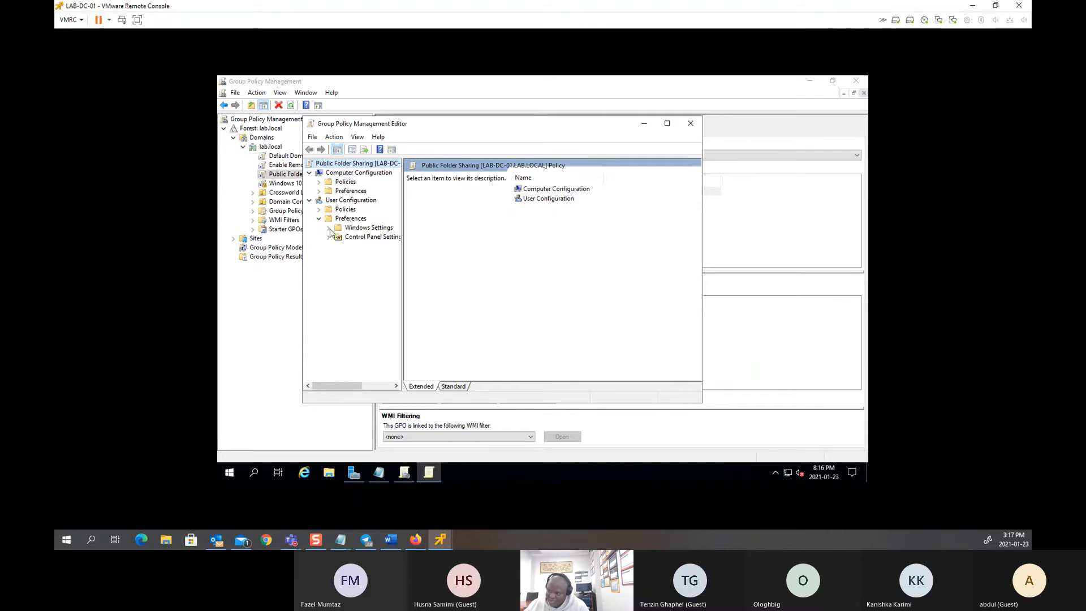
click(329, 228)
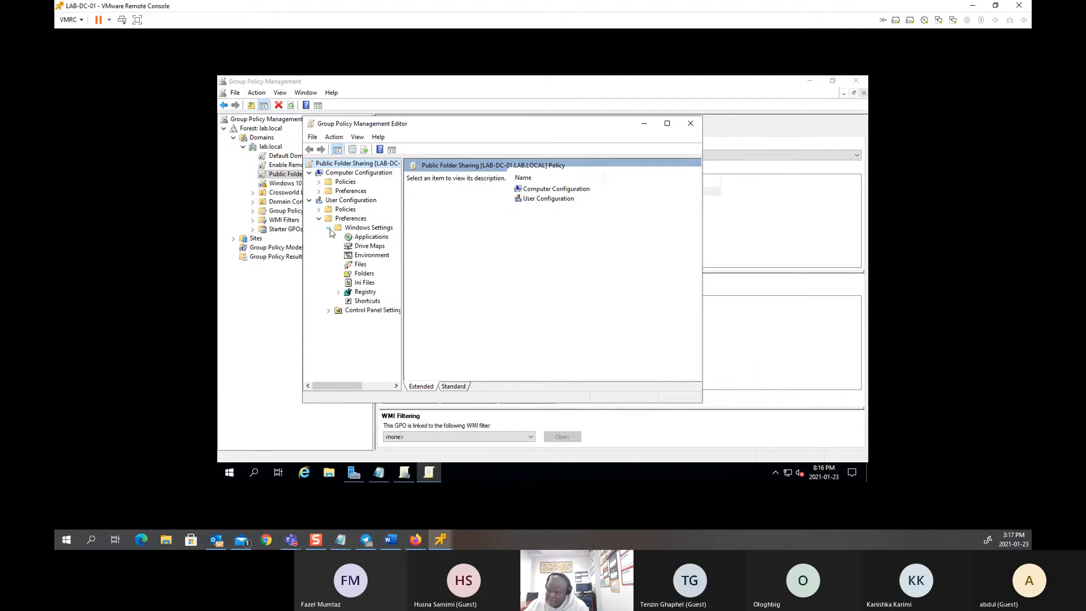
click(368, 247)
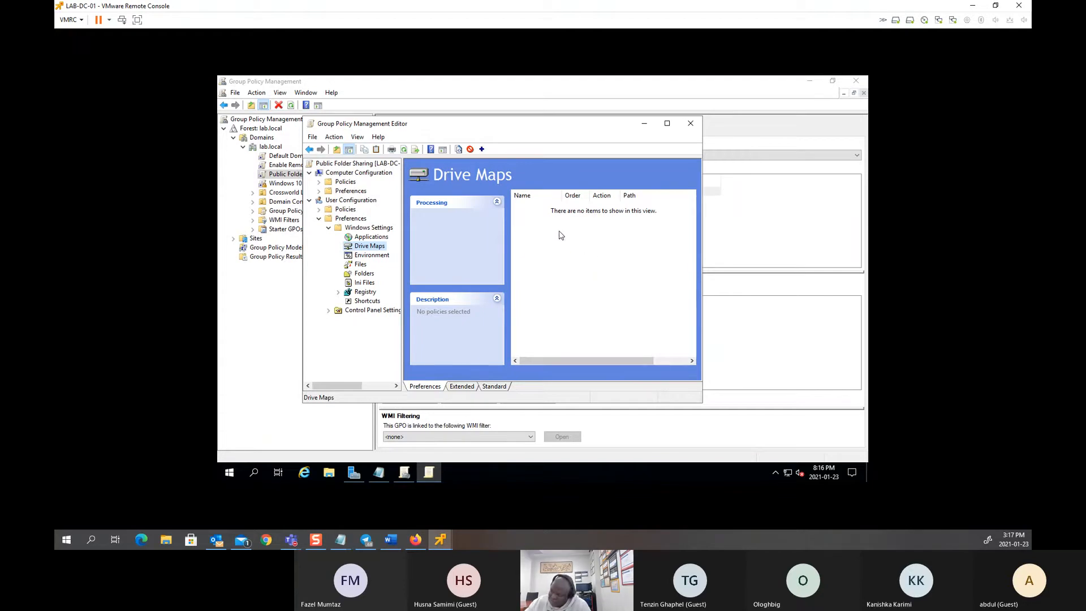
right_click(559, 235)
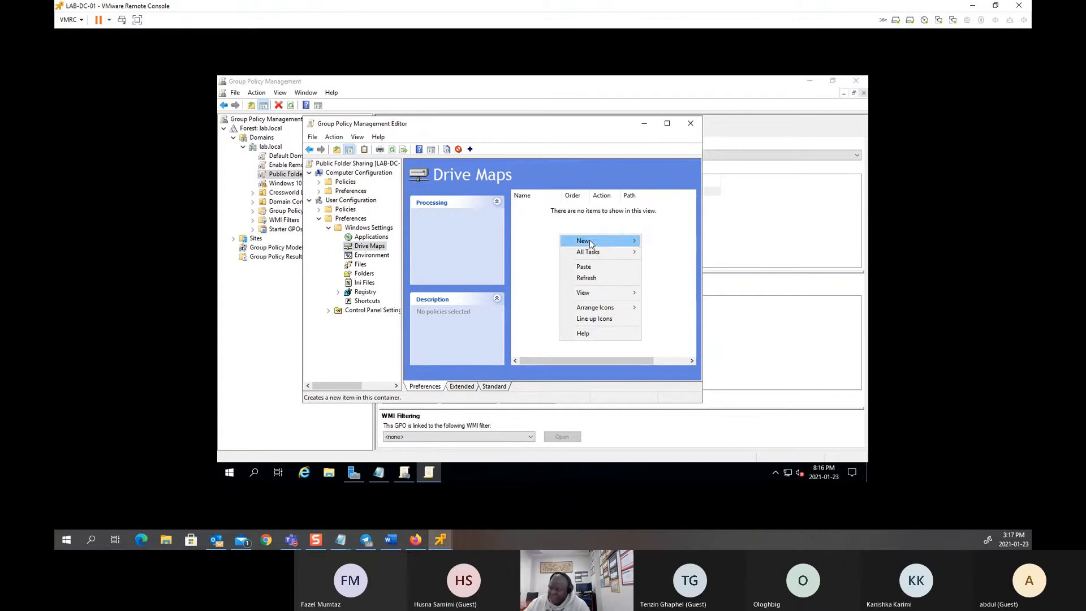
Step: Add a new Mapped Drive in Drive Maps, keeping its Action as Update
mouse_move(599, 244)
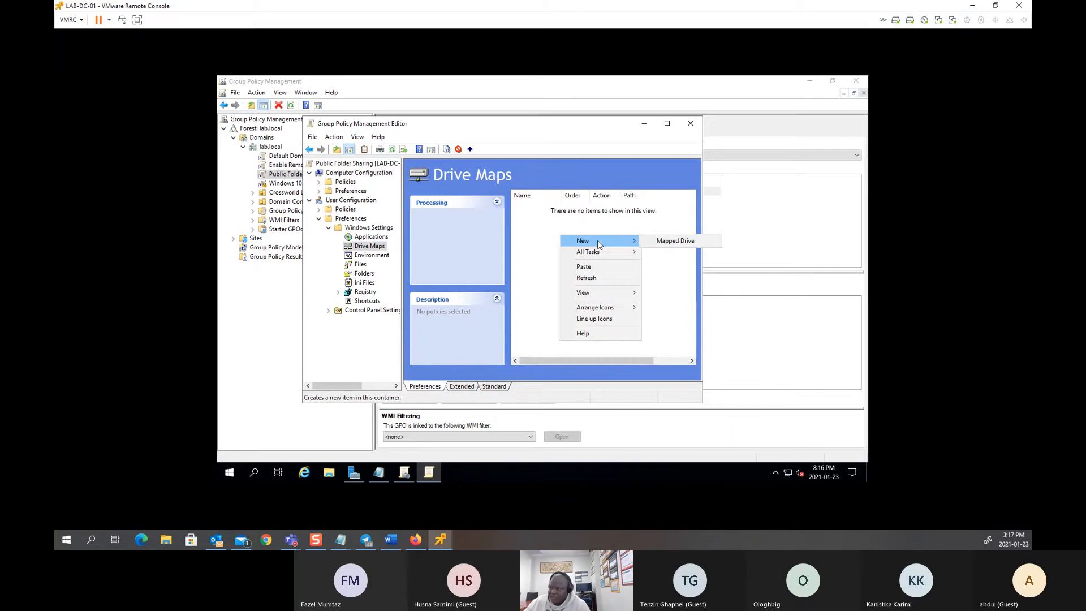
click(674, 242)
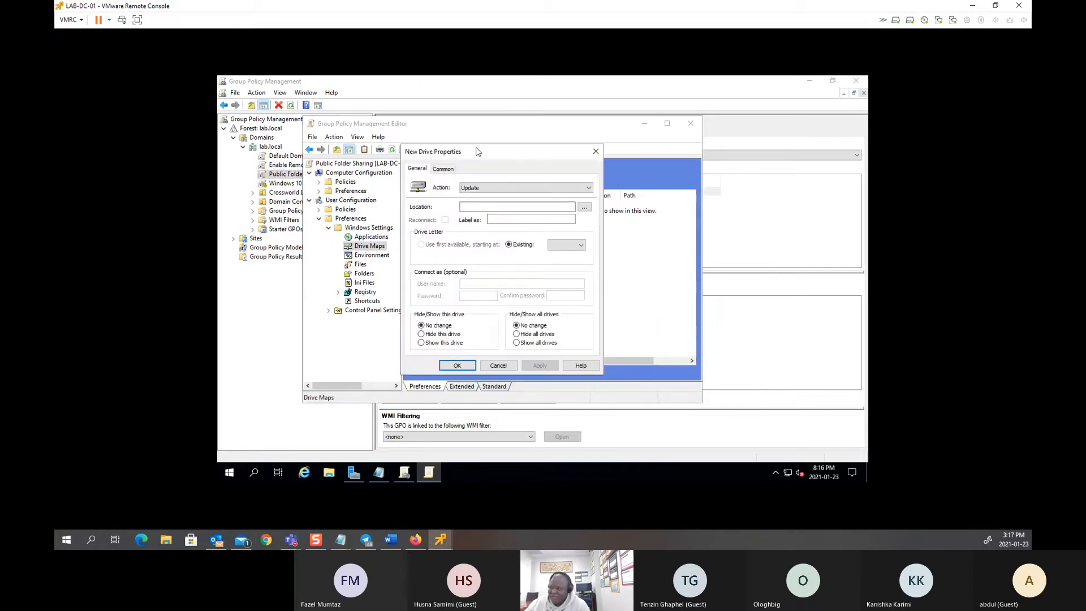
drag(476, 152, 587, 171)
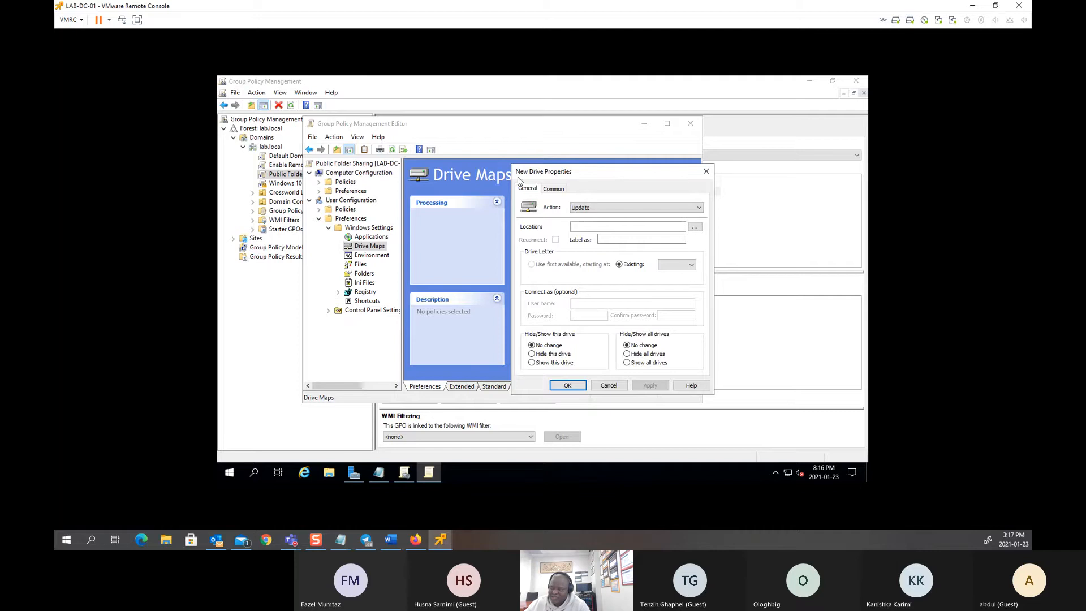
click(589, 207)
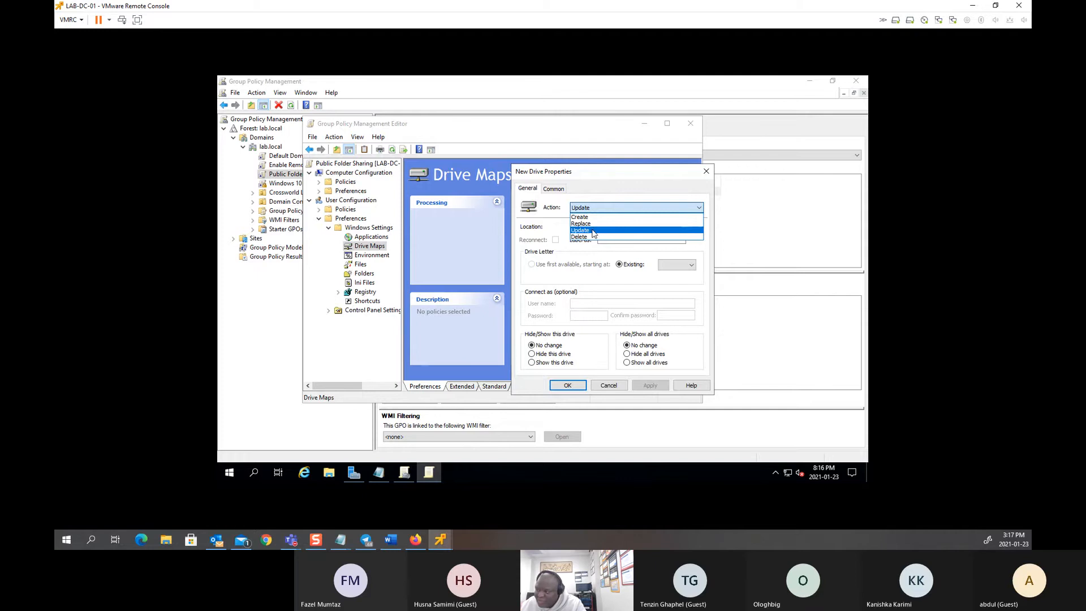
click(593, 231)
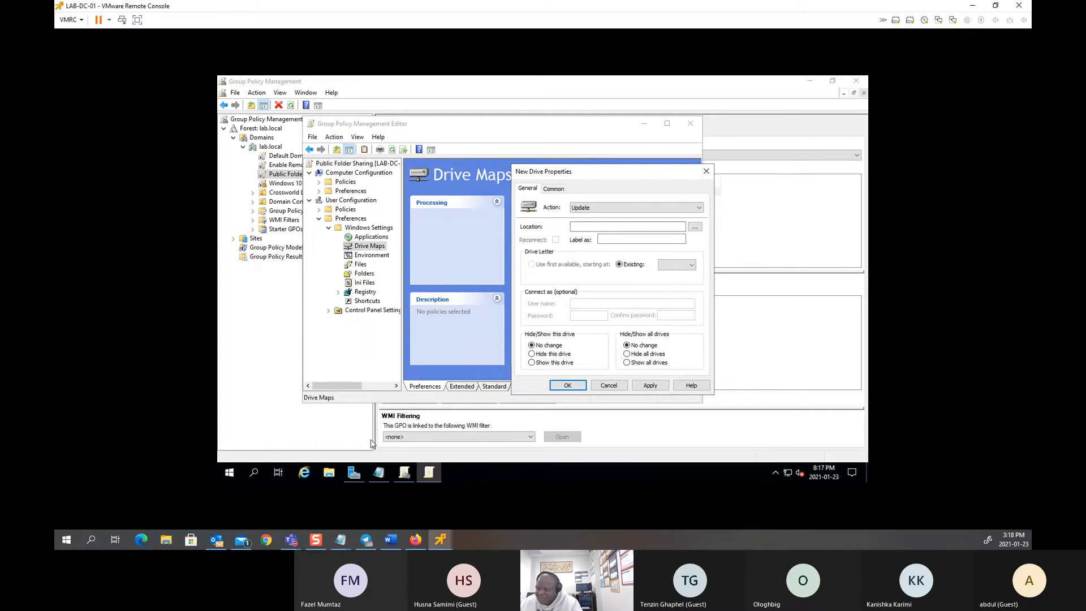
Step: Copy \\LAB-DC-01\Public from Notepad into the drive's Location field, then minimize Notepad
click(375, 474)
right_click(371, 470)
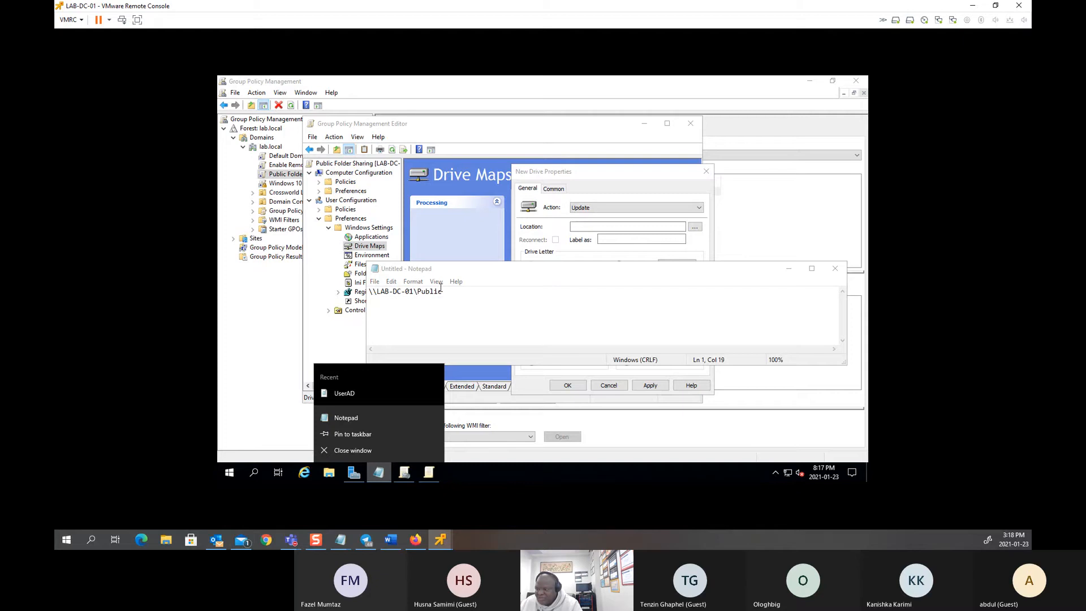
click(459, 292)
key(ctrl+a)
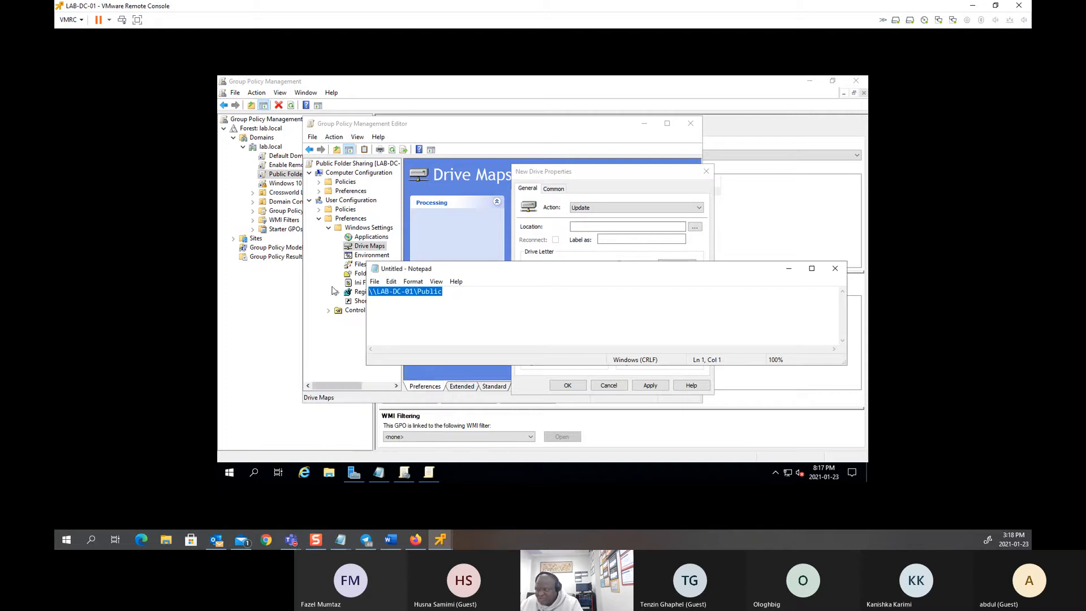
key(ctrl+c)
click(593, 227)
key(ctrl+v)
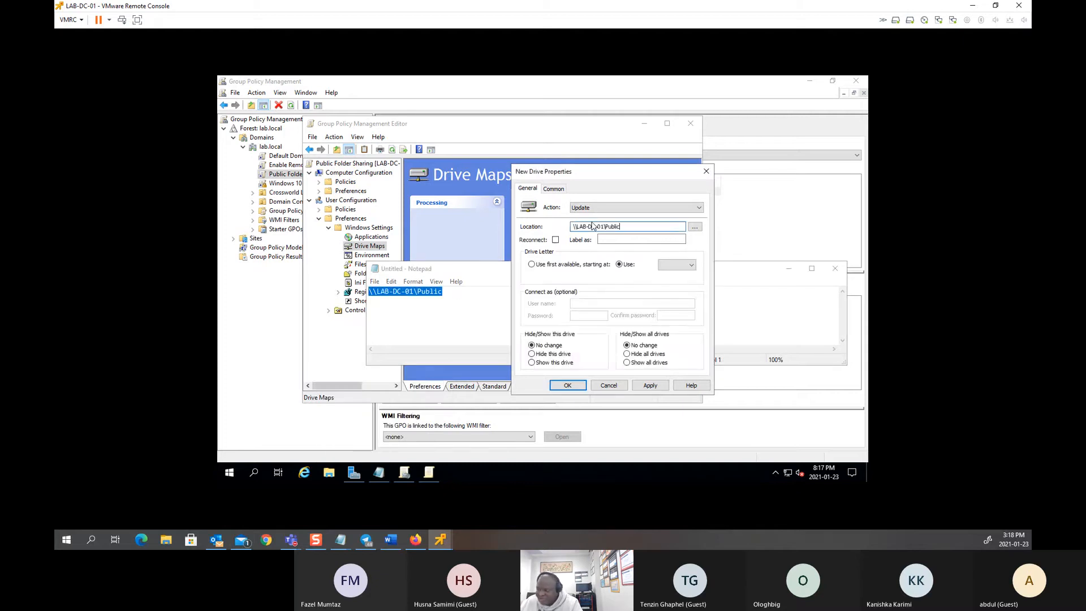
click(471, 278)
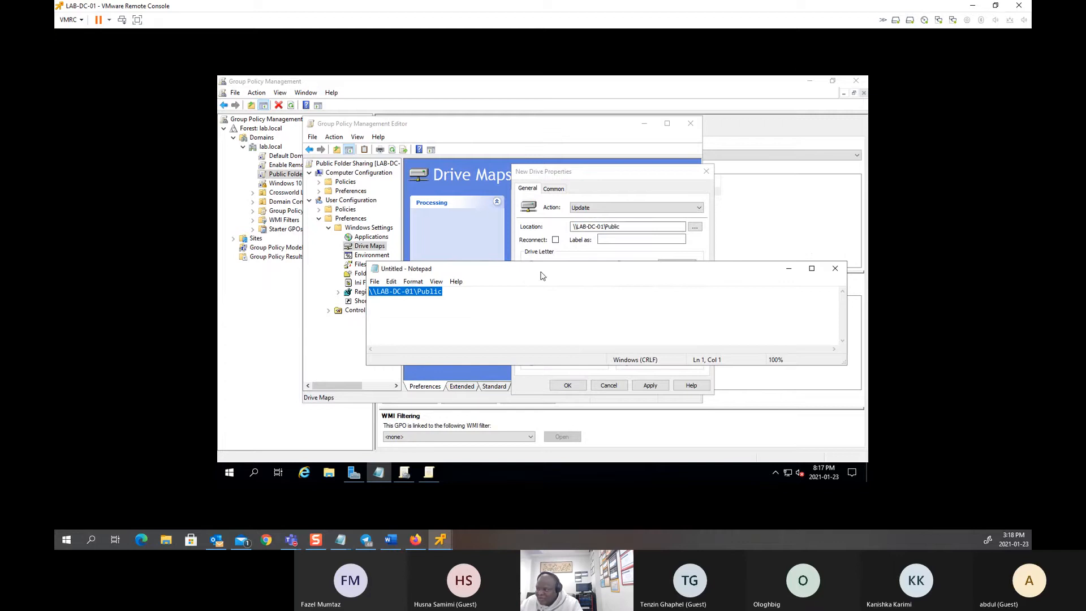
click(788, 268)
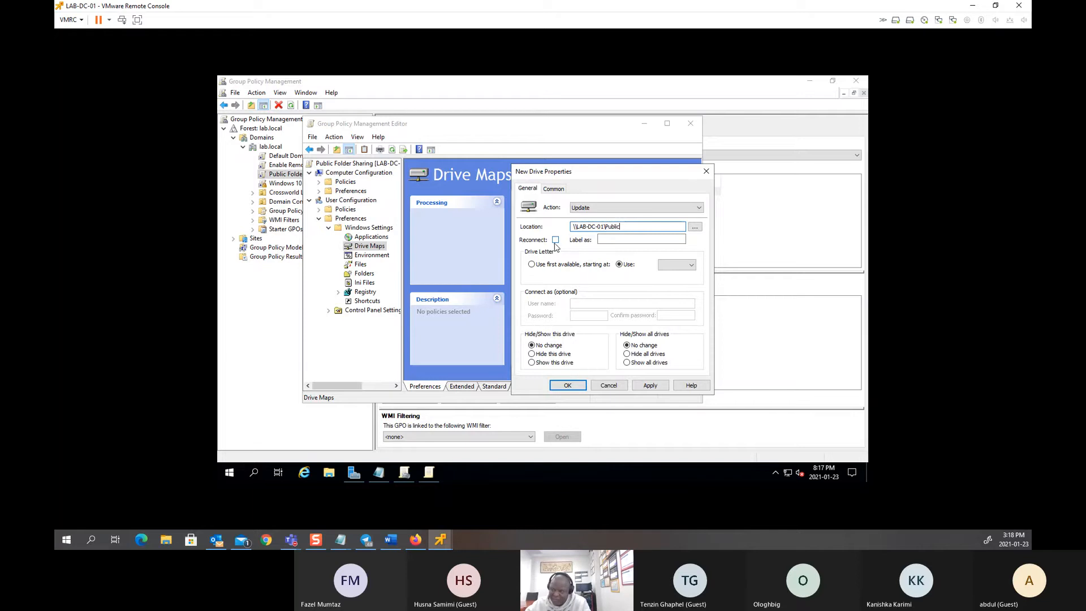
Step: Tick Reconnect for the drive map and label it 'Public Folder'
click(555, 240)
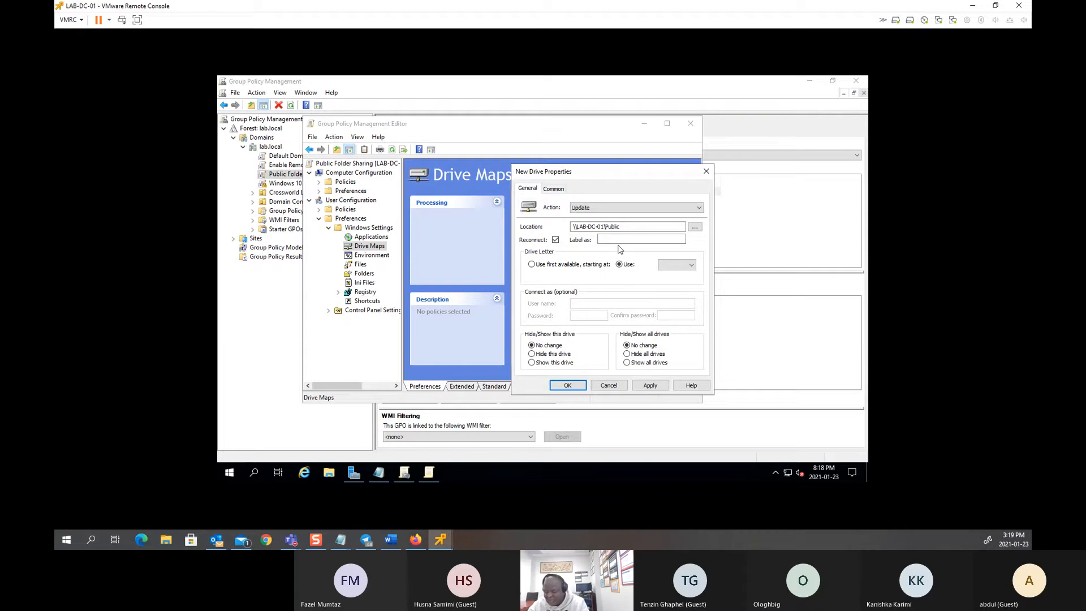
click(602, 239)
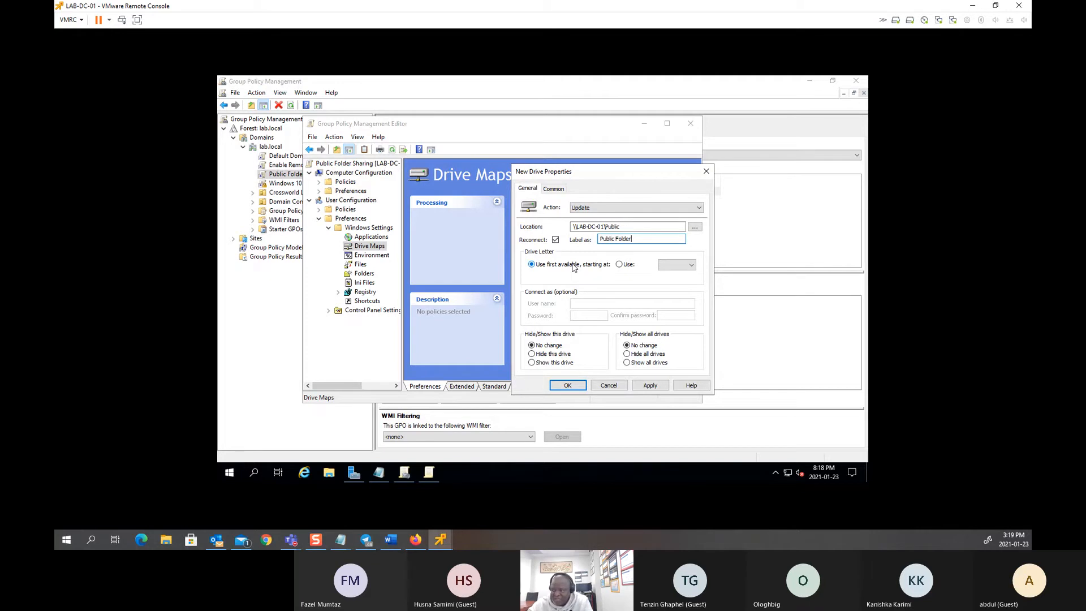
Step: Switch to a specific drive letter and pick I for the mapping
click(619, 264)
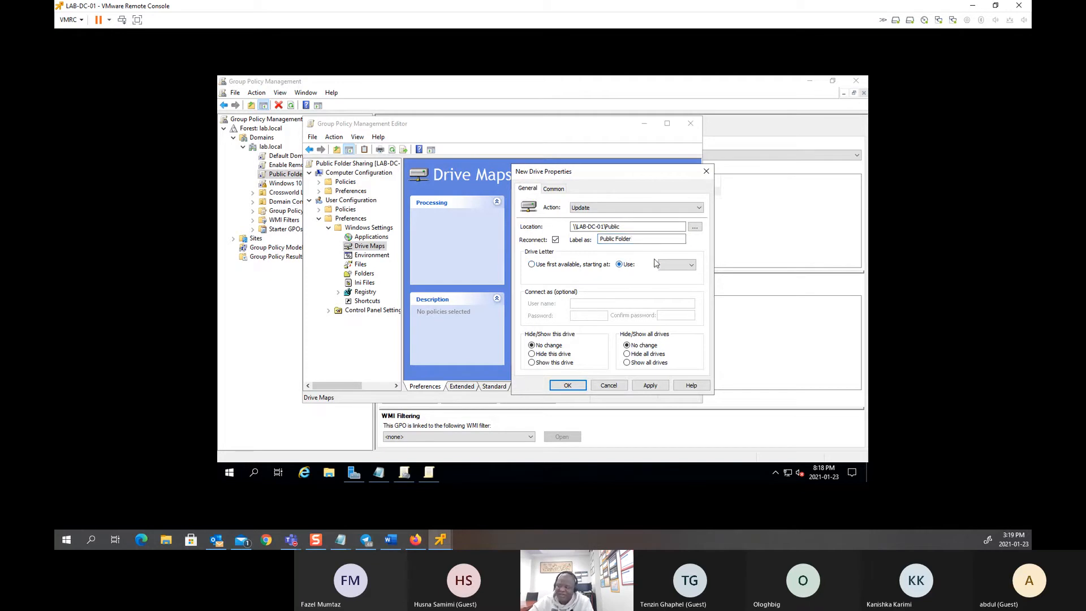
click(685, 267)
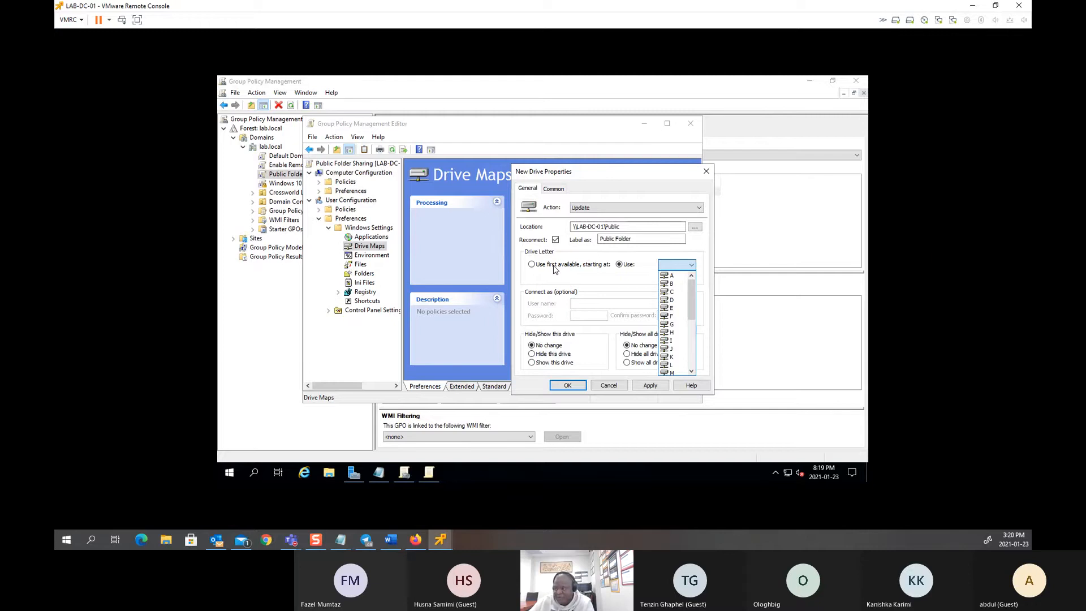
click(624, 265)
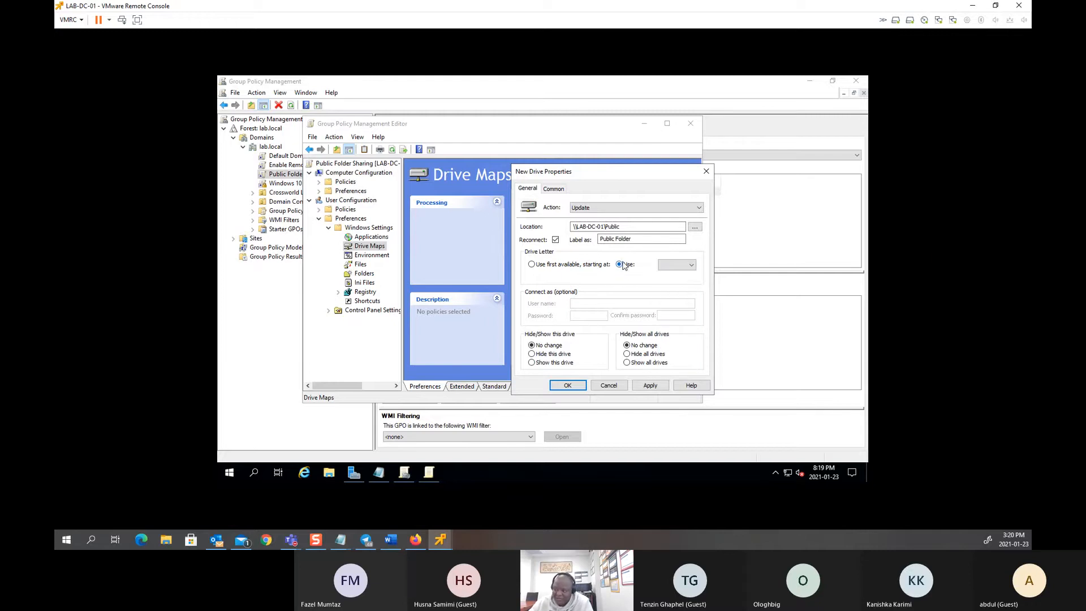
click(690, 265)
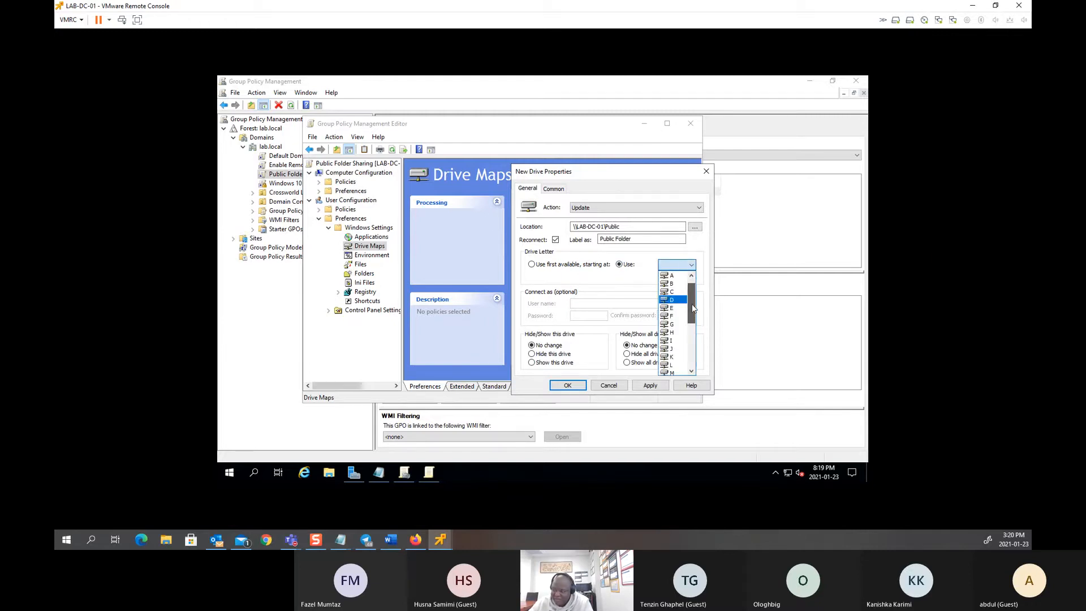
drag(694, 307, 700, 316)
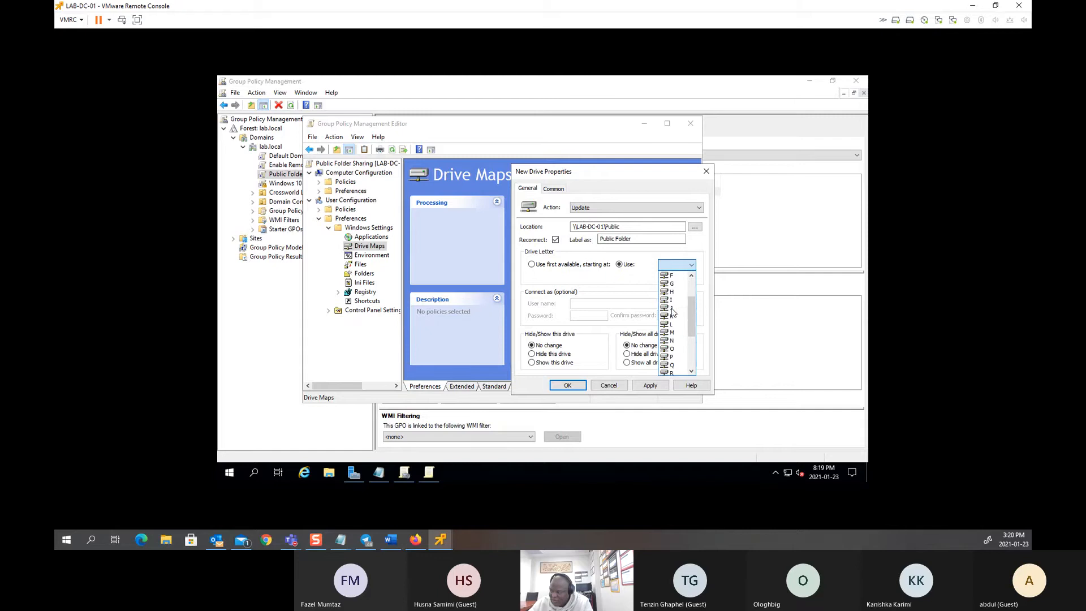
click(671, 300)
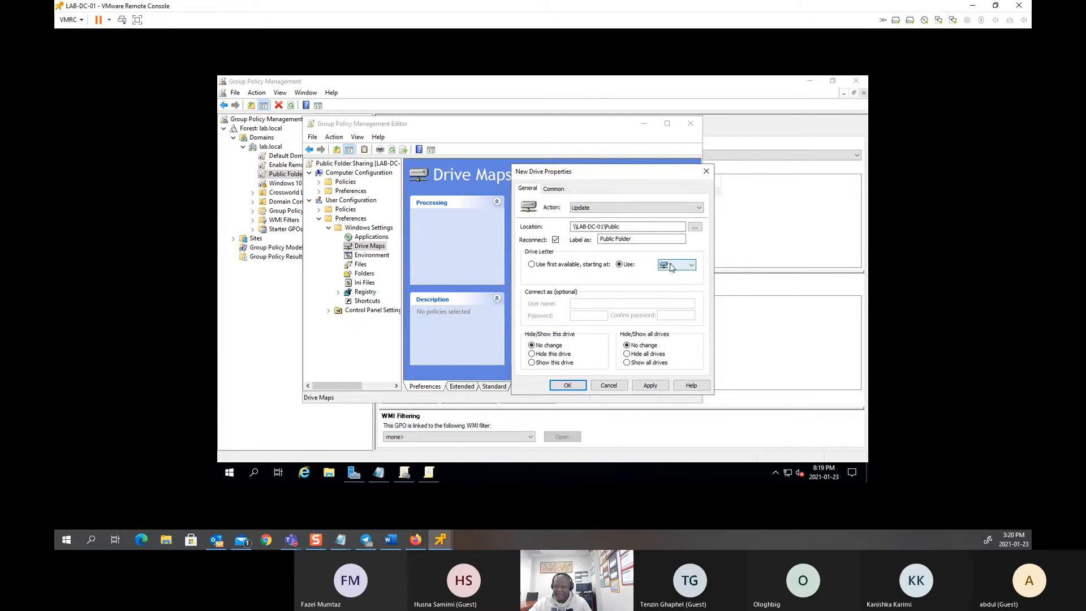
Step: Apply and save the I: mapping to \\LAB-DC-01\Public
click(655, 386)
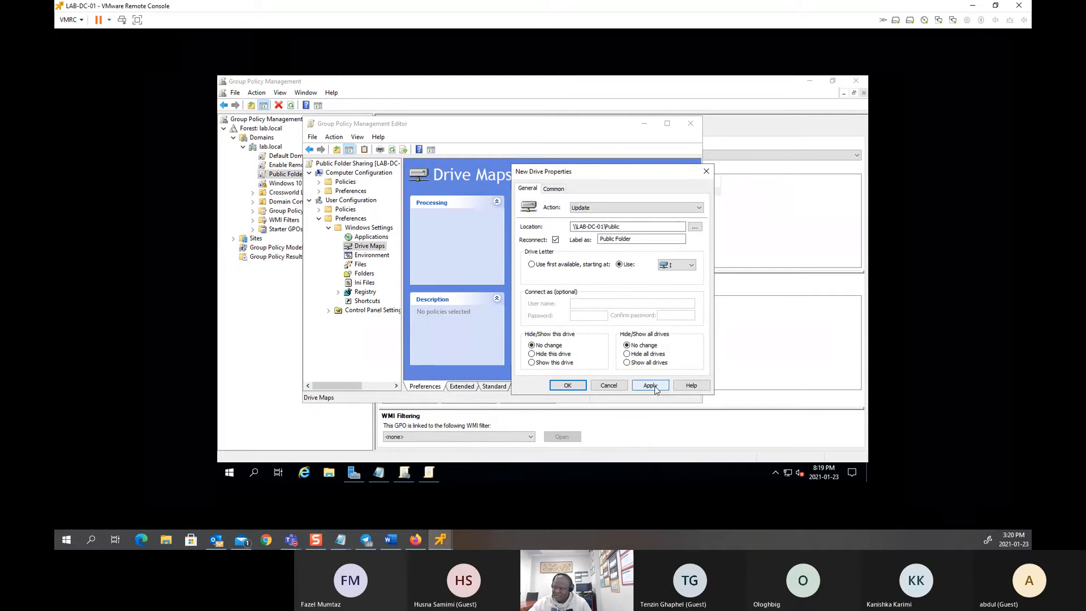
click(656, 388)
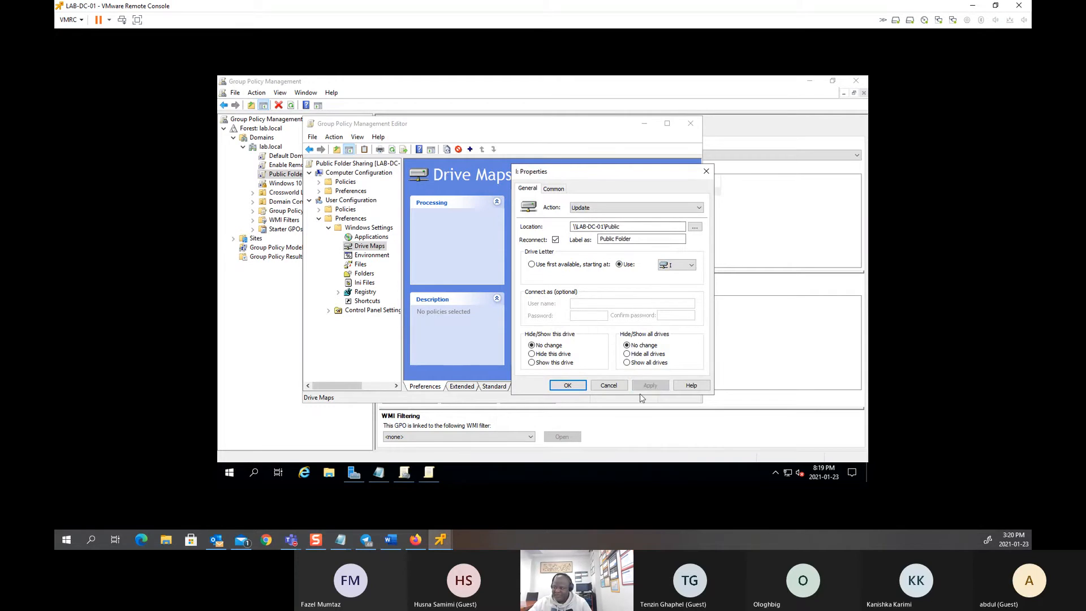
click(570, 385)
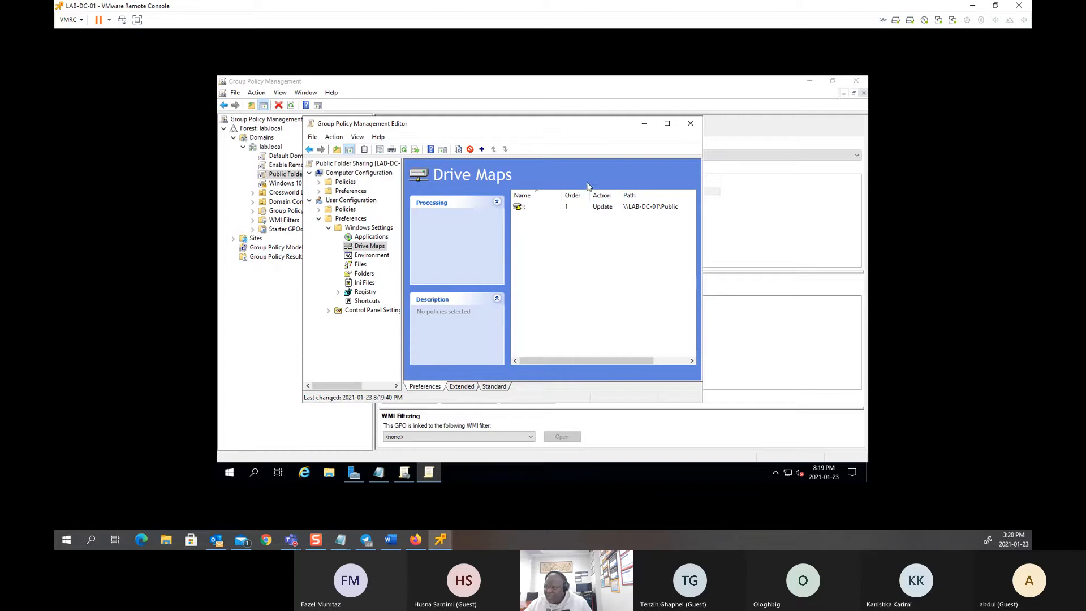
Step: Run gpupdate /force on LAB-DC-01 and confirm This PC shows Public Folder (I:)
click(690, 124)
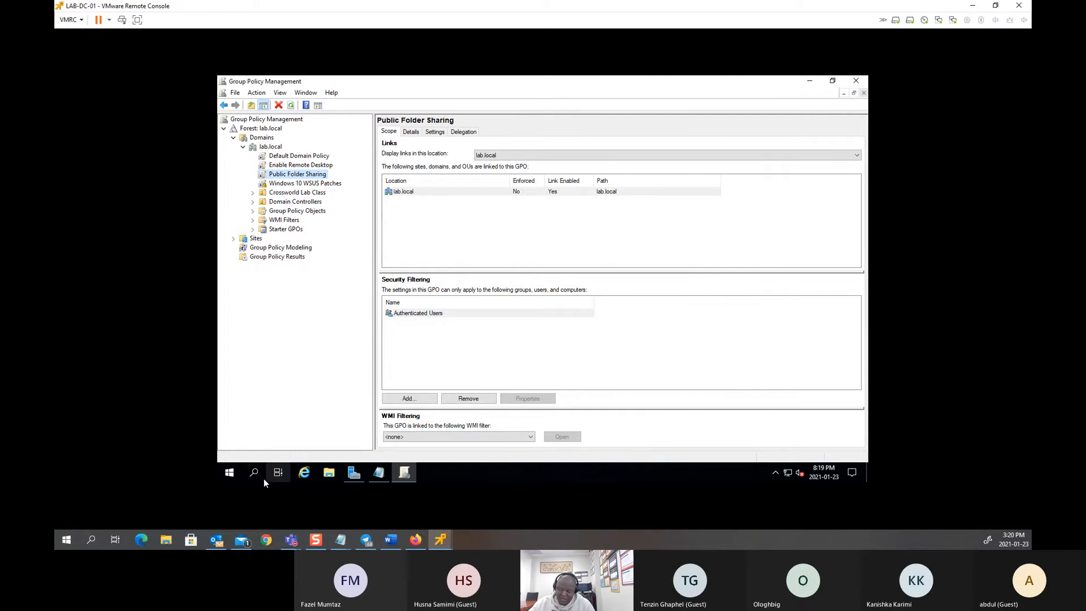
click(232, 476)
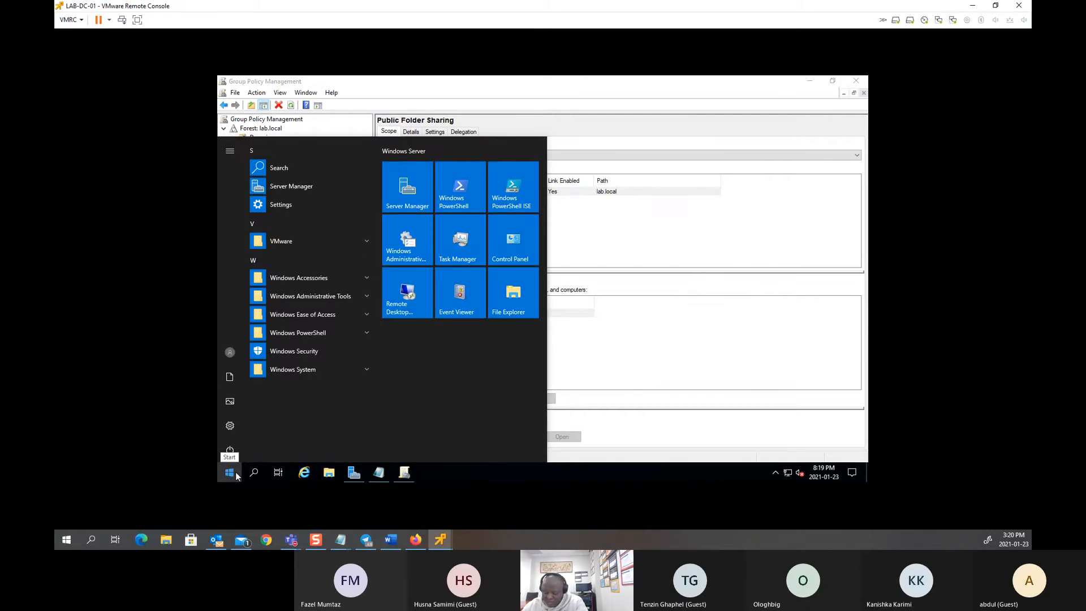
text(cmd)
key(Return)
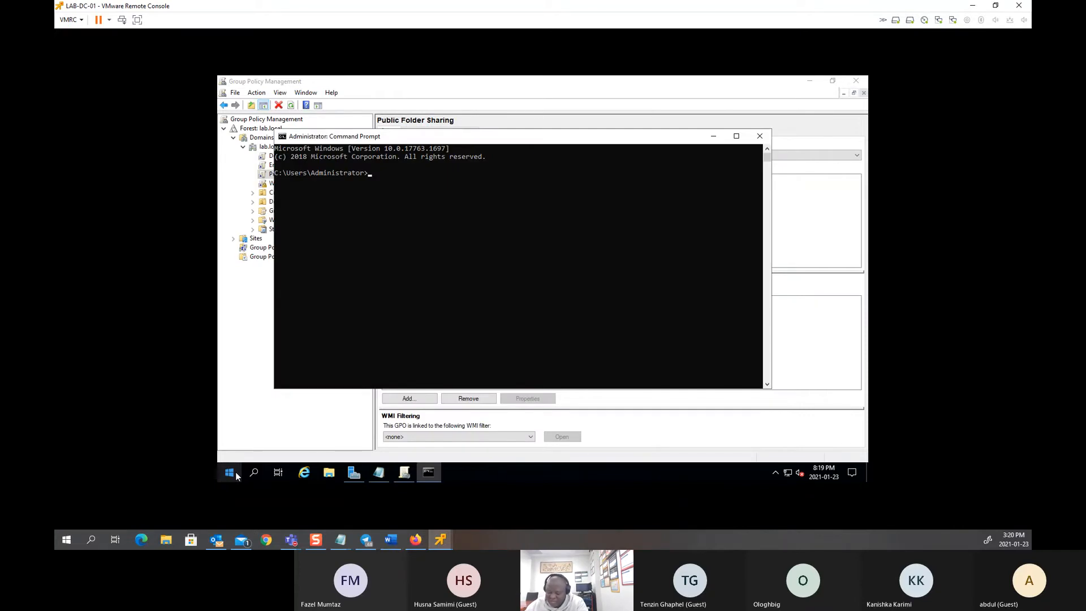
text(gpupdate /force)
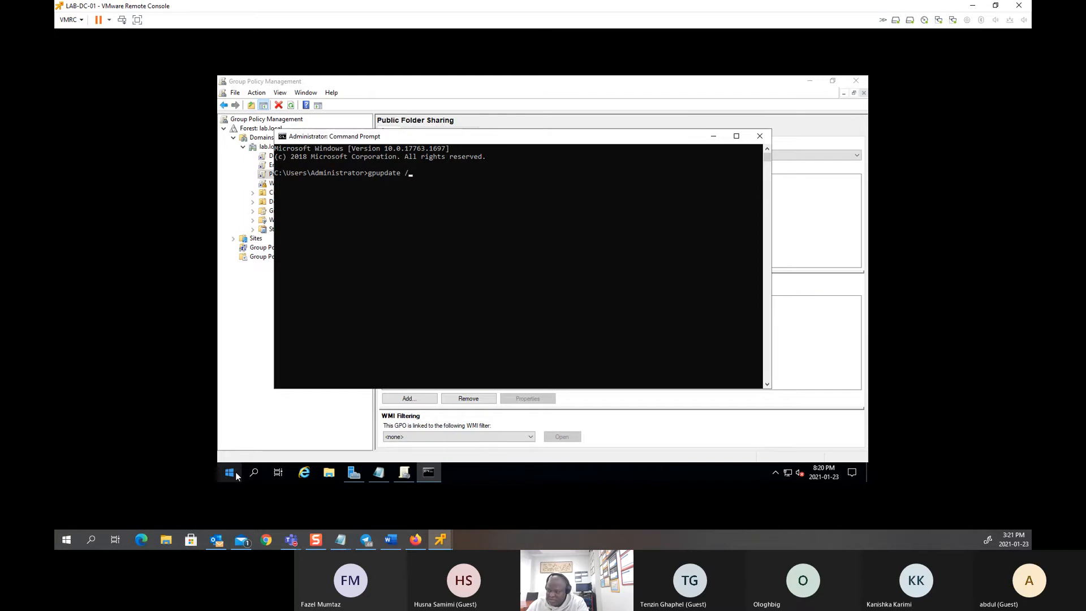
key(Return)
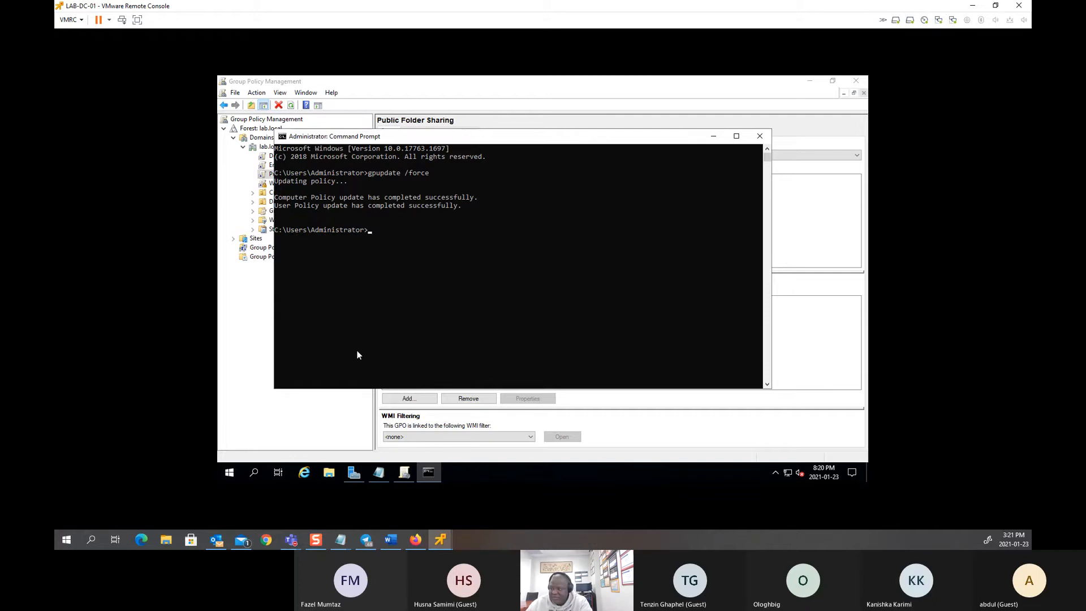
click(336, 474)
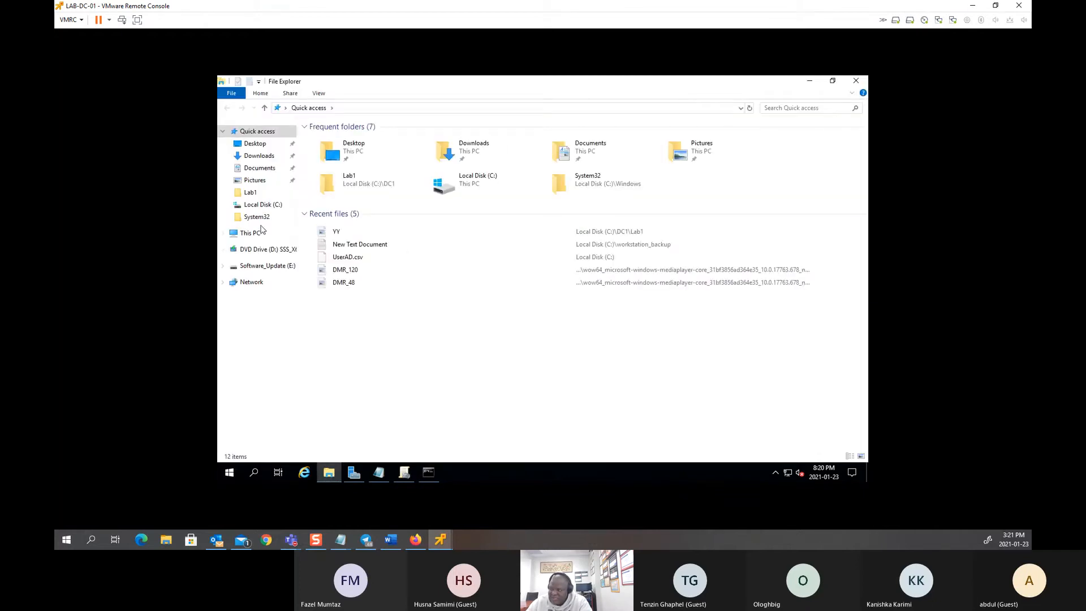
click(251, 235)
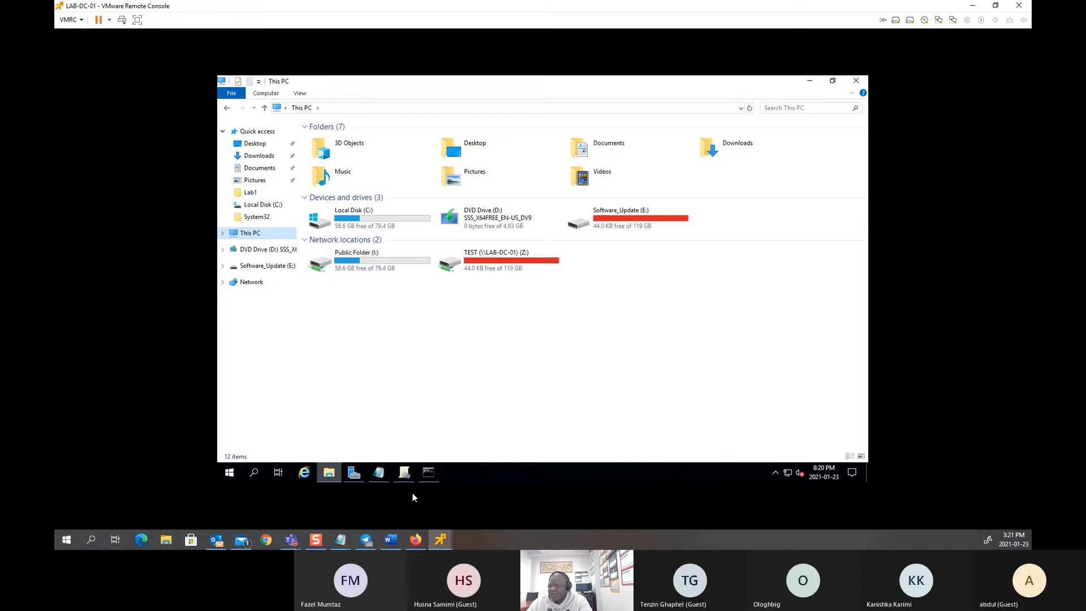
Step: Bring the CSTC-TEST-01 console forward, maximize it, and sign in with the password
mouse_move(328, 472)
drag(1029, 140, 362, 90)
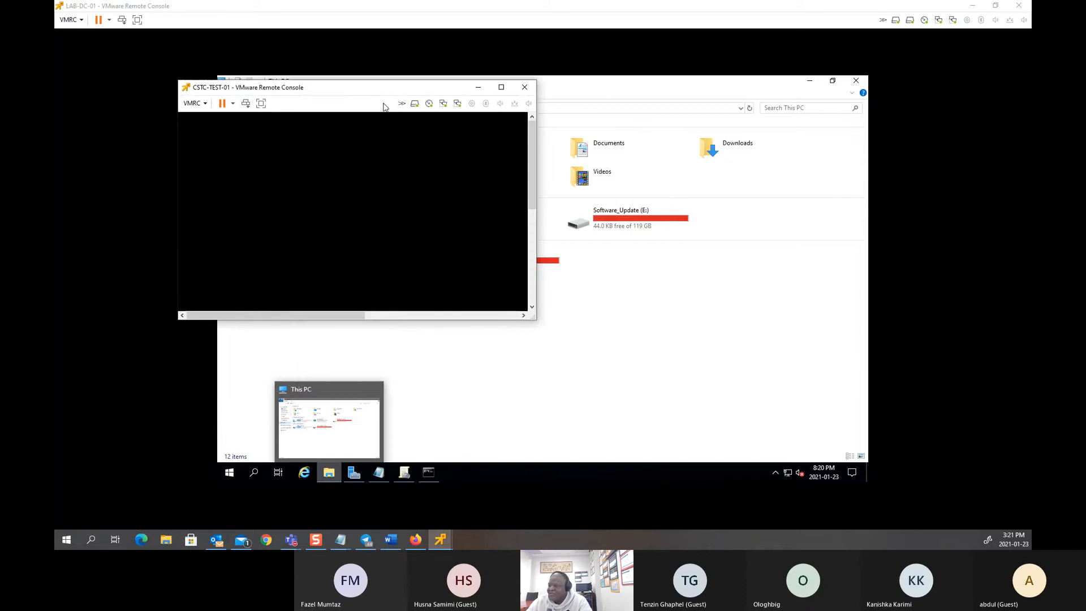
double_click(398, 88)
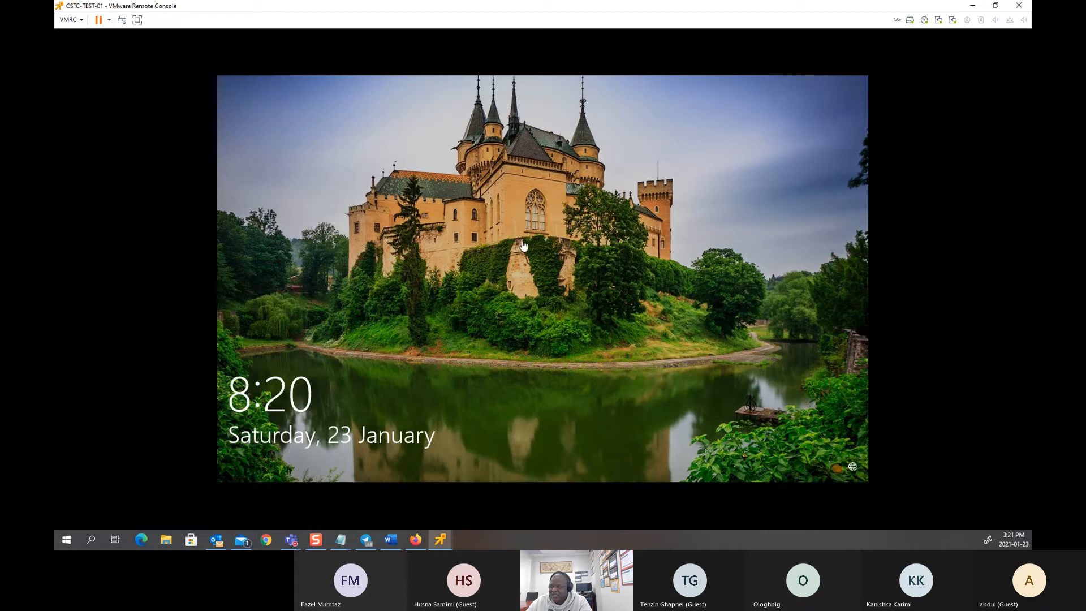
click(121, 20)
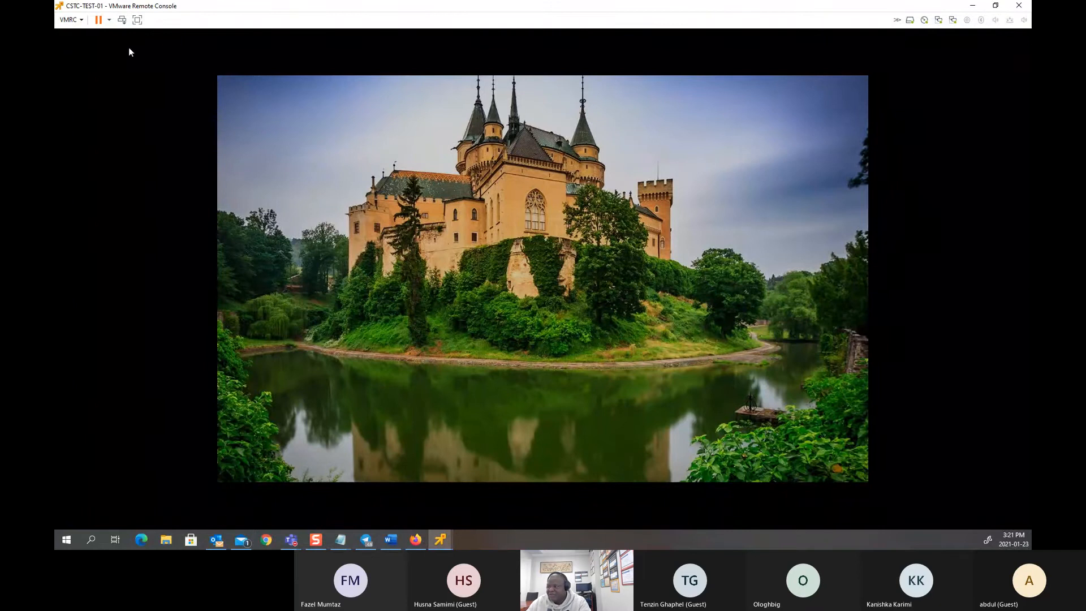
click(121, 20)
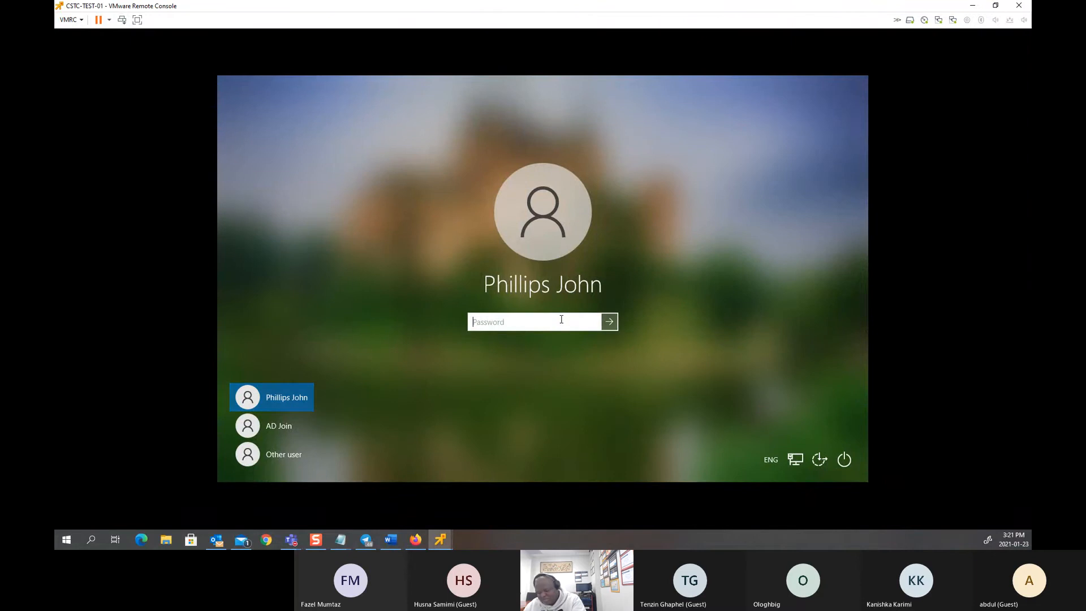
text(••••••••)
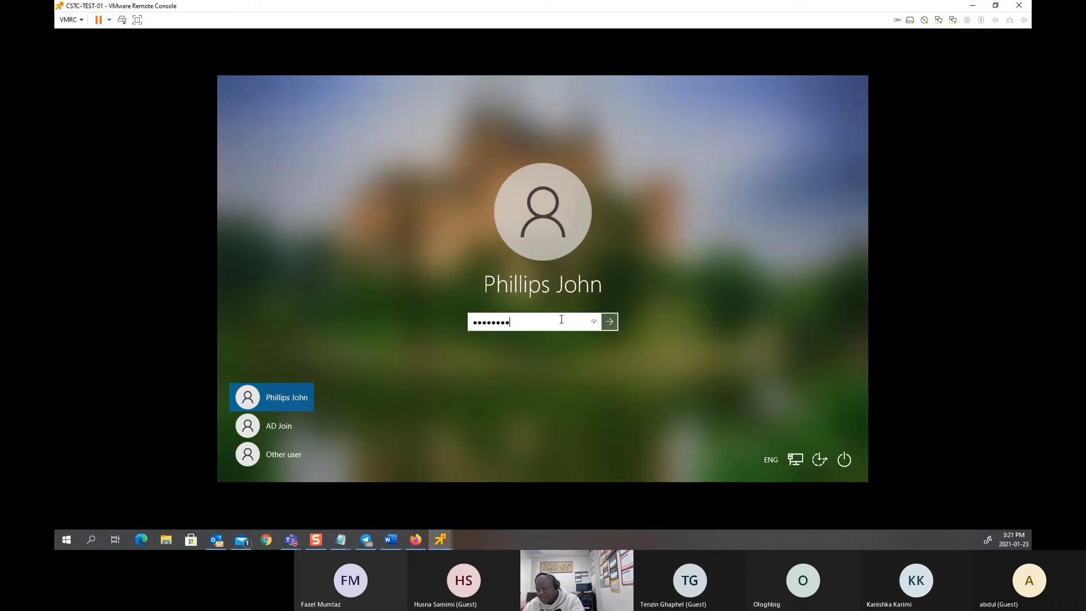
key(Return)
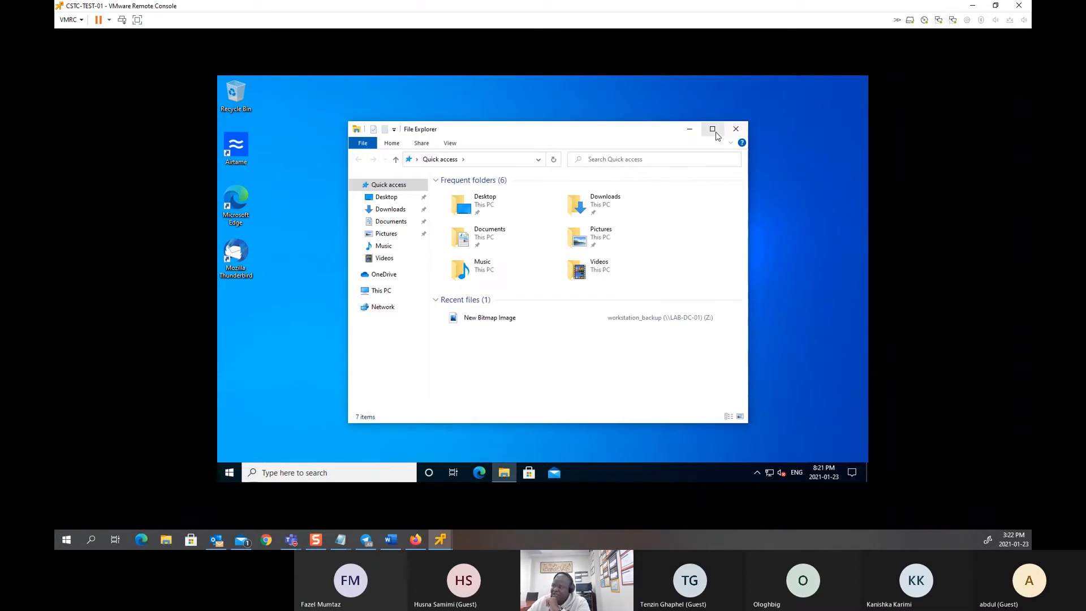
Step: Check the client's This PC (only PJ and Z:, no I:) and launch Command Prompt
click(713, 130)
click(250, 241)
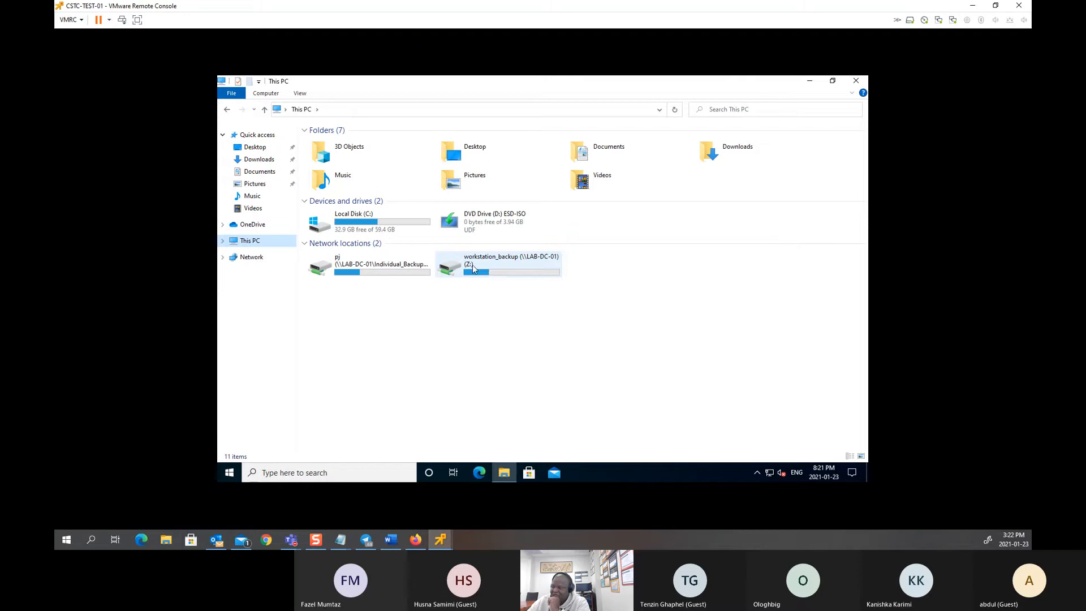
click(232, 477)
text(cmd)
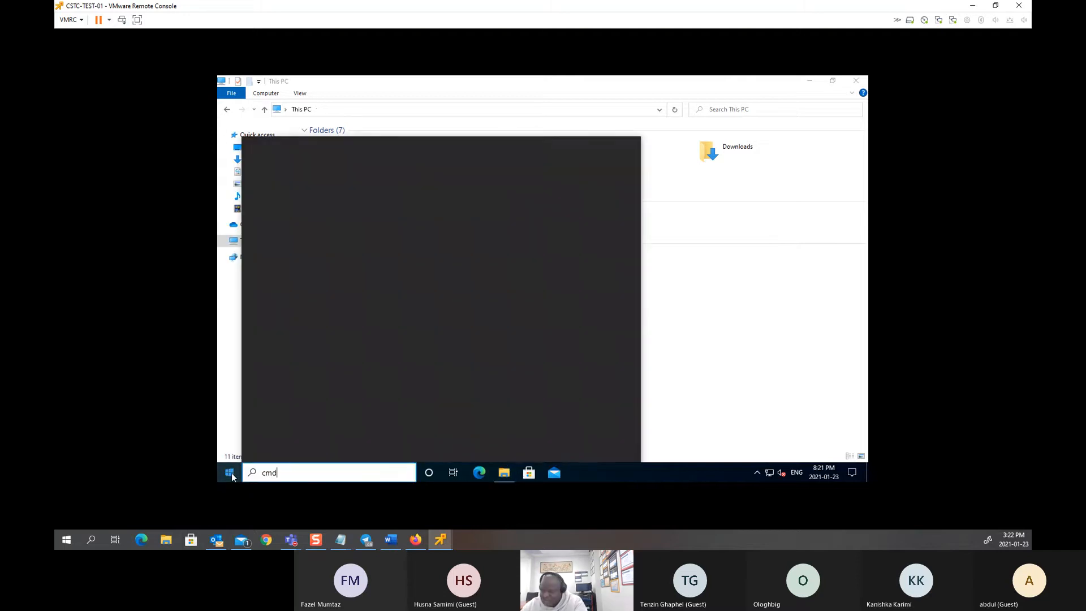
key(Return)
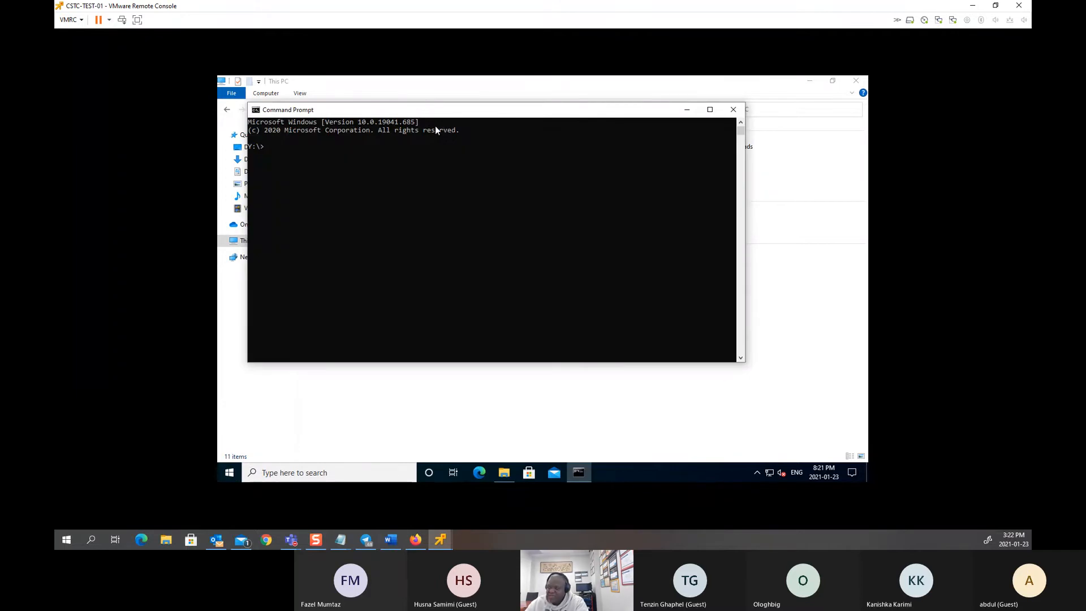
drag(413, 111, 397, 168)
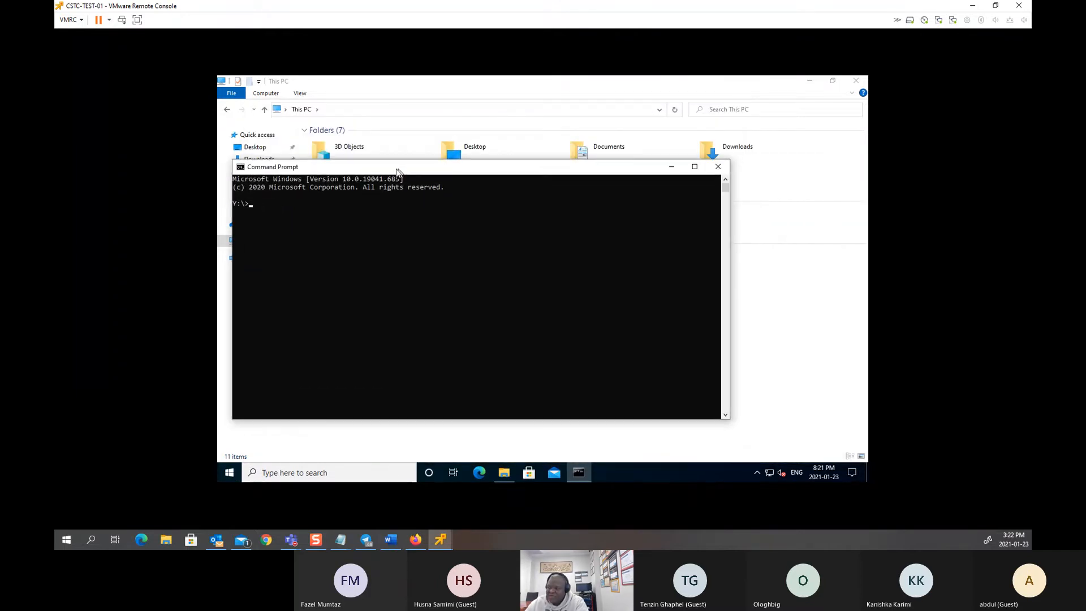
click(328, 211)
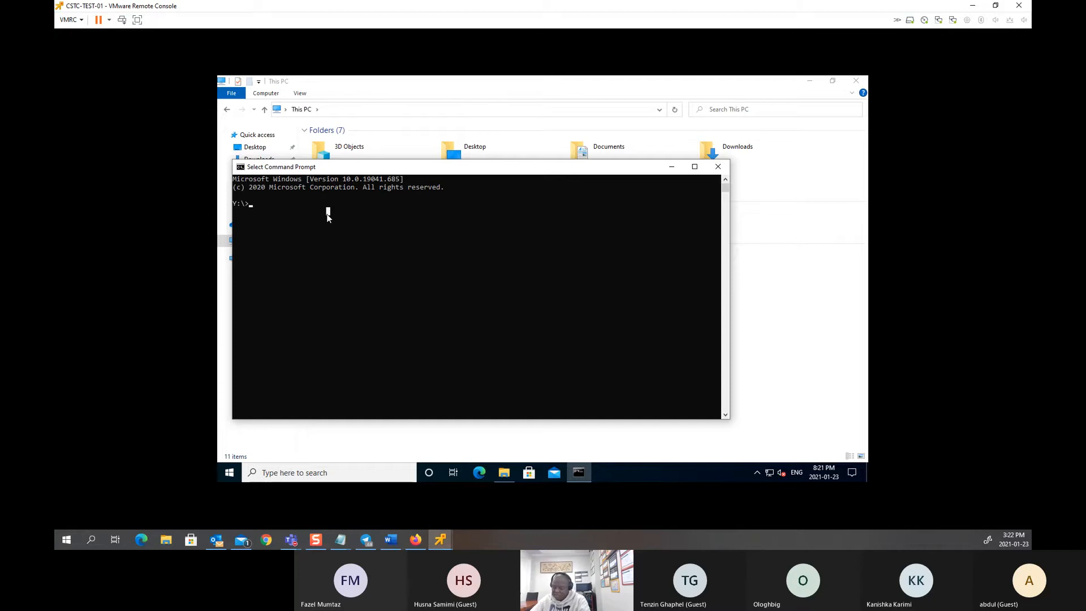
text(gpupdate /fi)
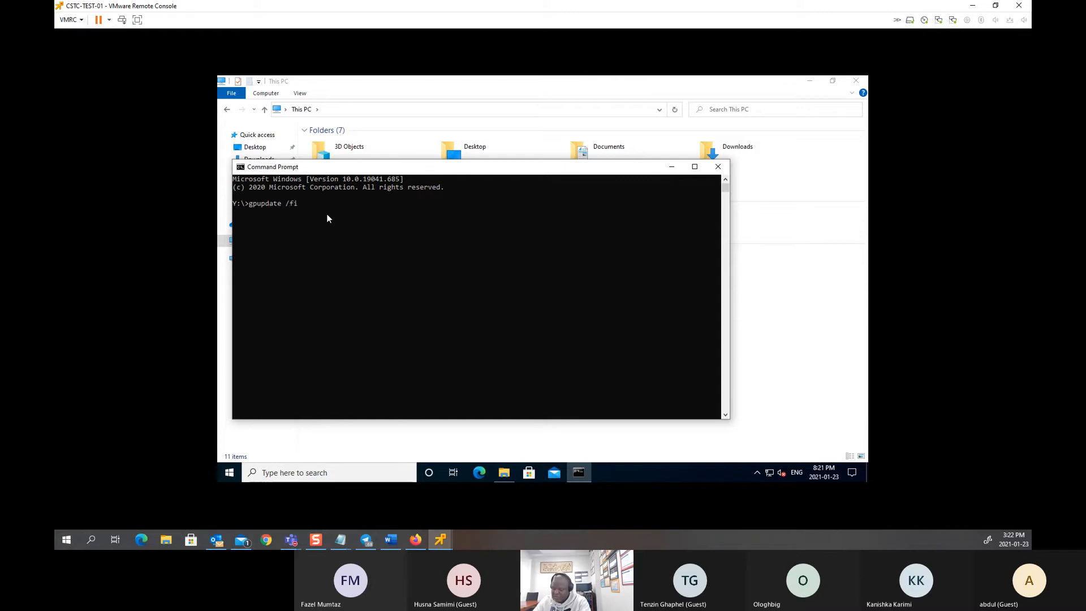
key(BackSpace)
key(BackSpace)
drag(451, 161, 458, 314)
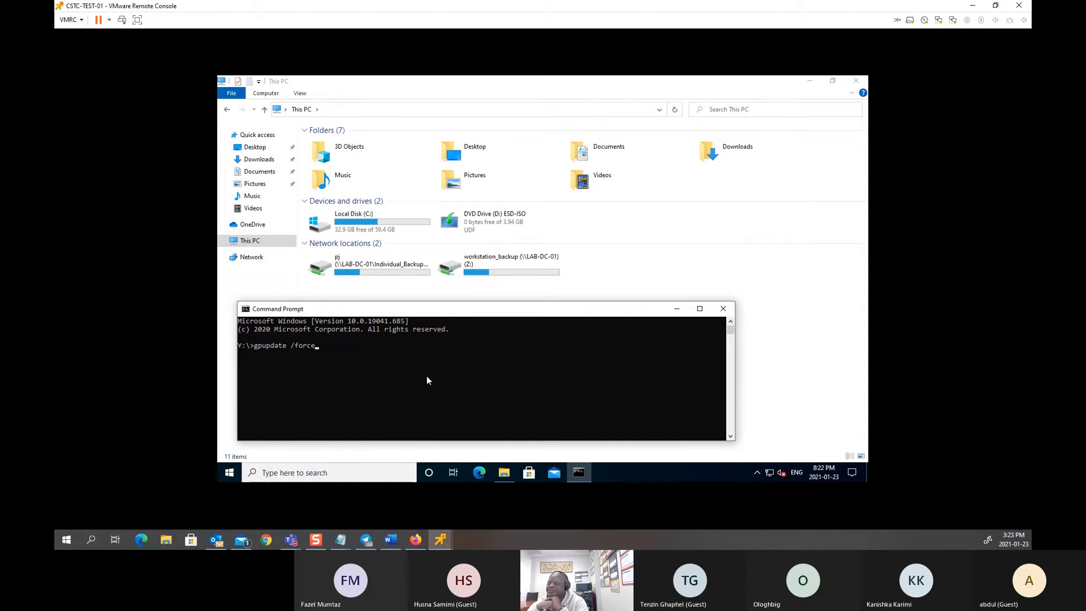
click(427, 376)
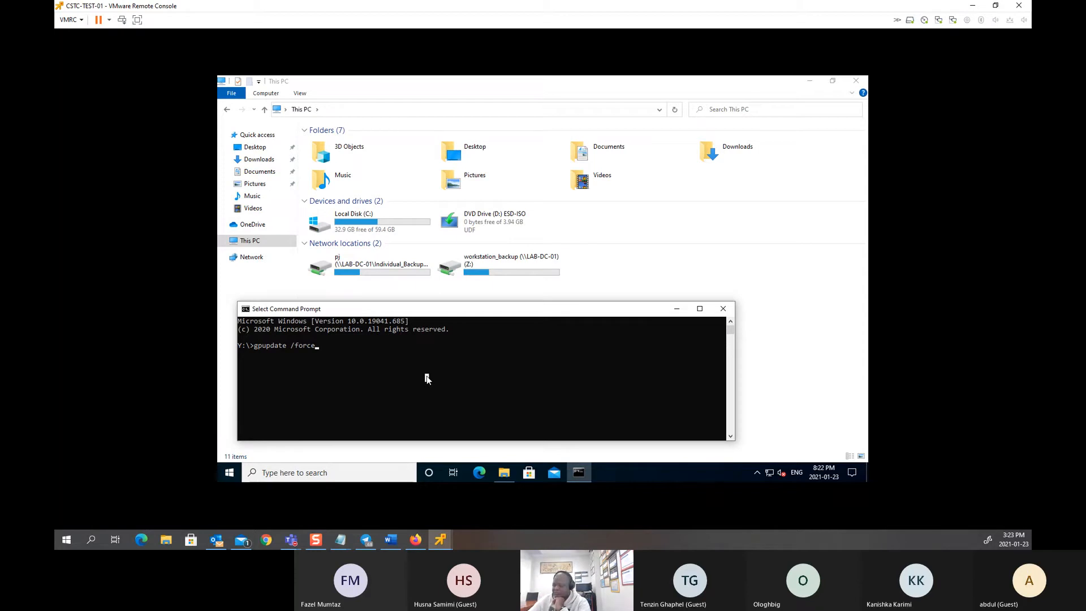
key(Return)
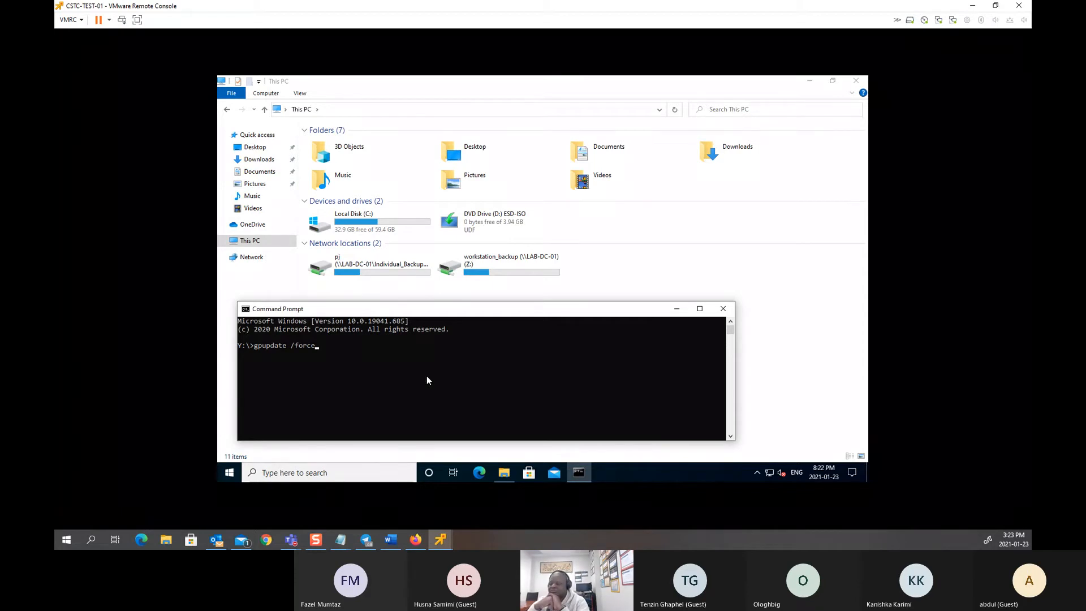
drag(426, 376, 426, 368)
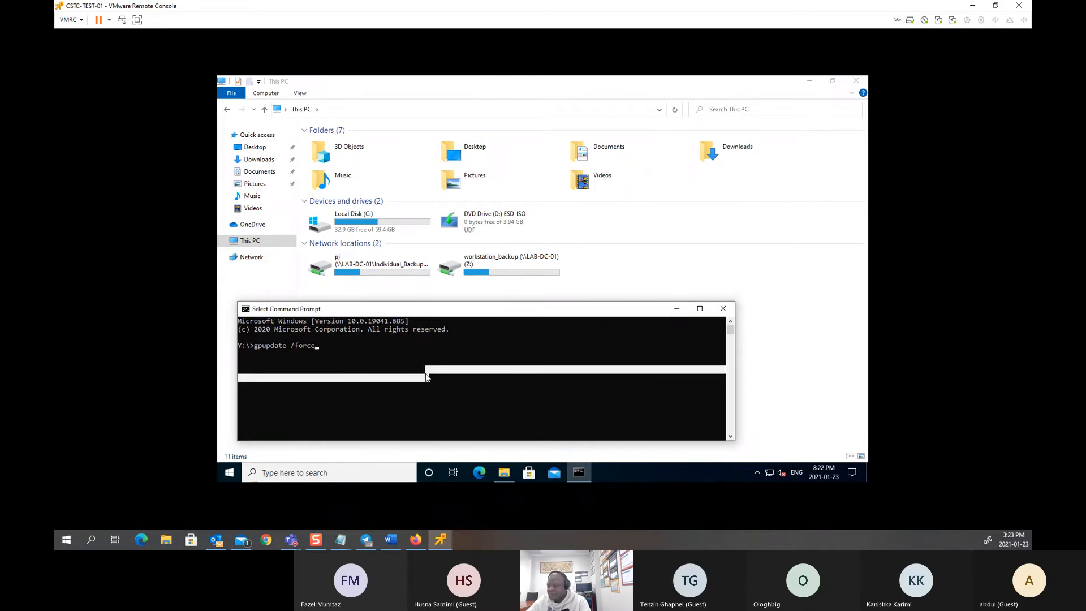
click(317, 344)
key(Return)
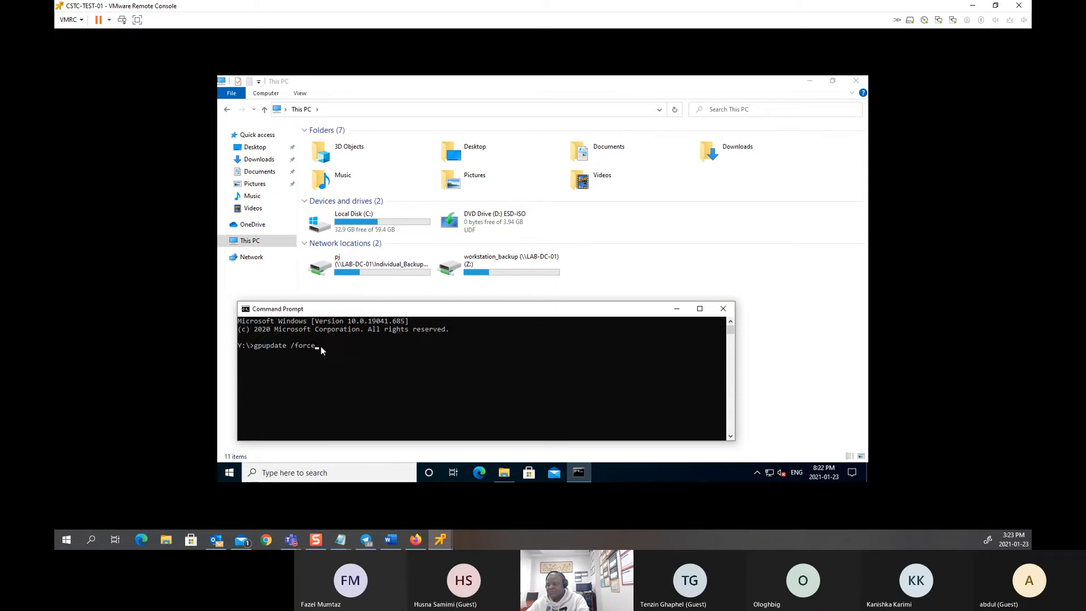
click(321, 346)
key(Return)
click(321, 347)
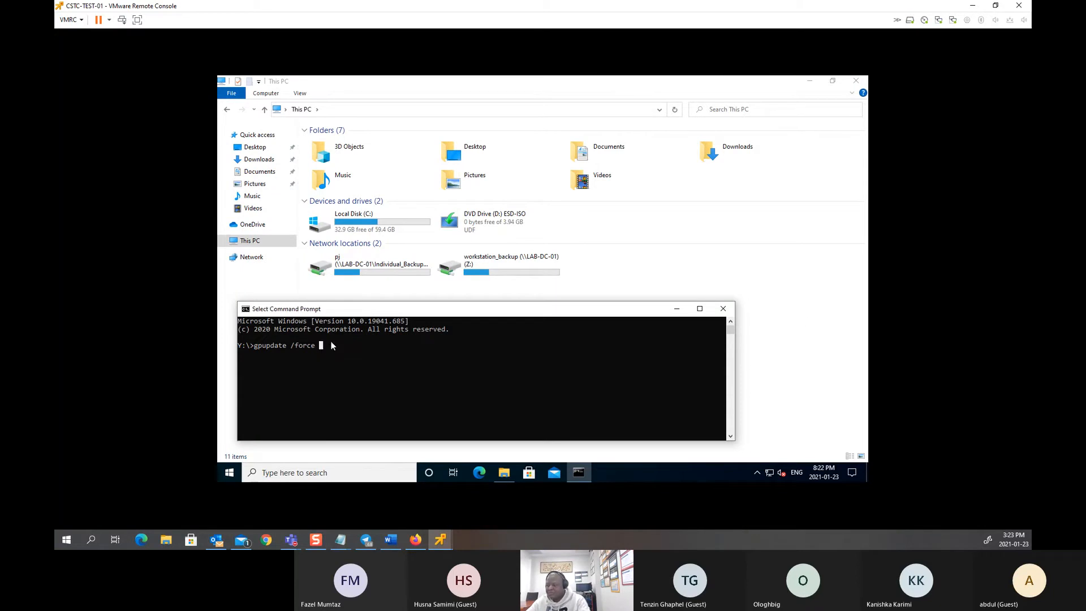
click(723, 309)
Step: Launch Command Prompt as administrator on the client using the domain admin account credentials
click(226, 477)
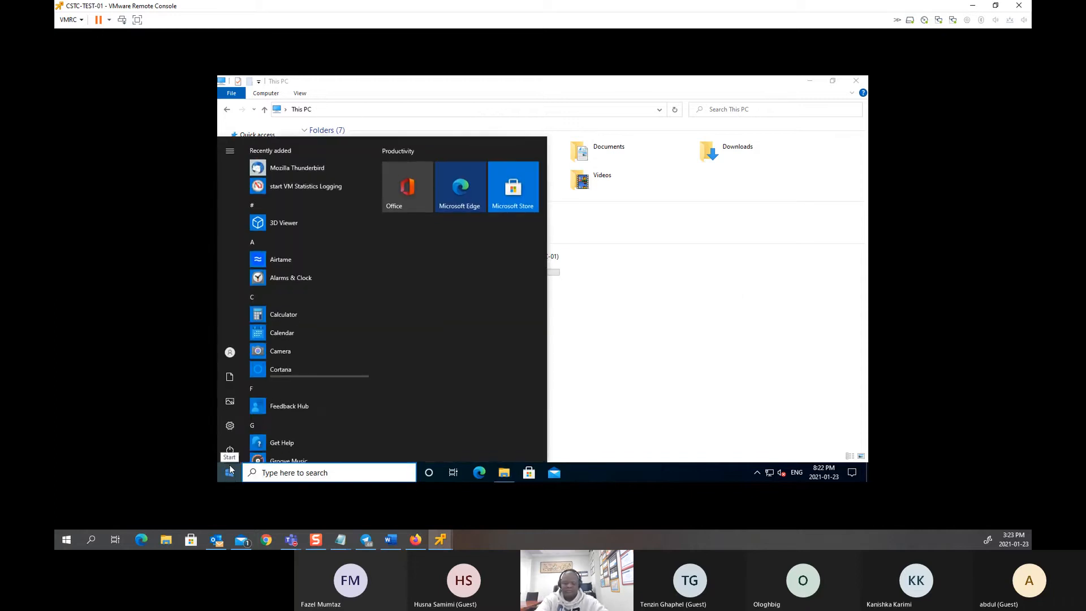
text(cmd)
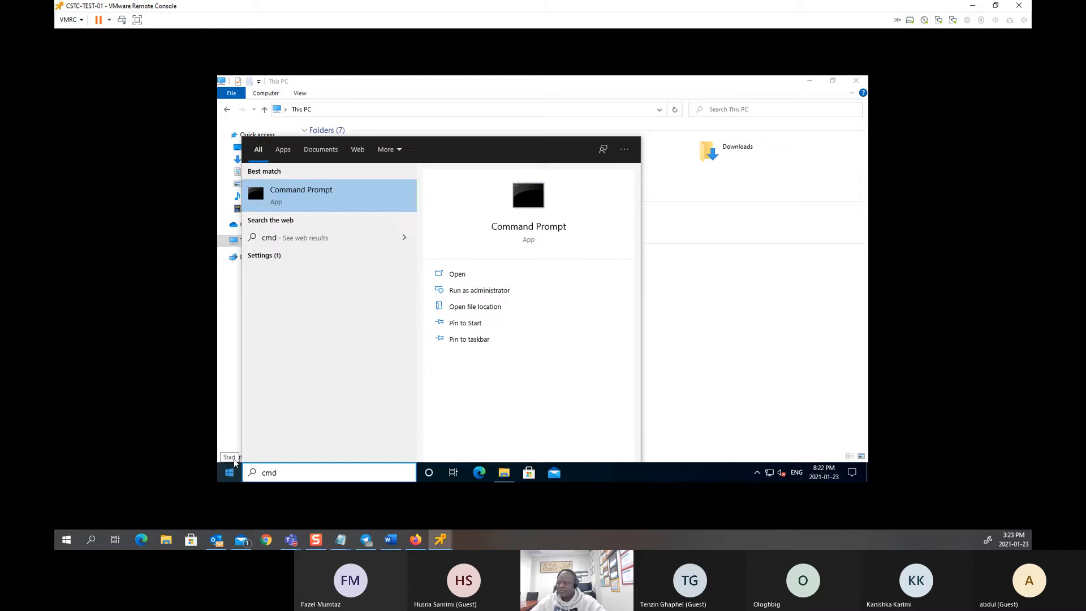
right_click(372, 203)
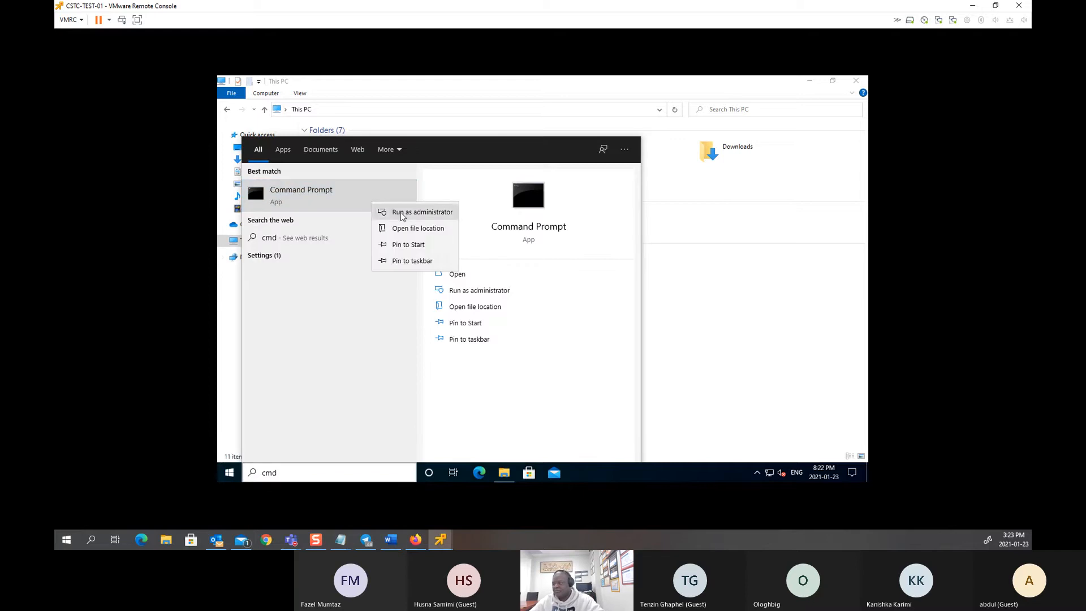
click(401, 214)
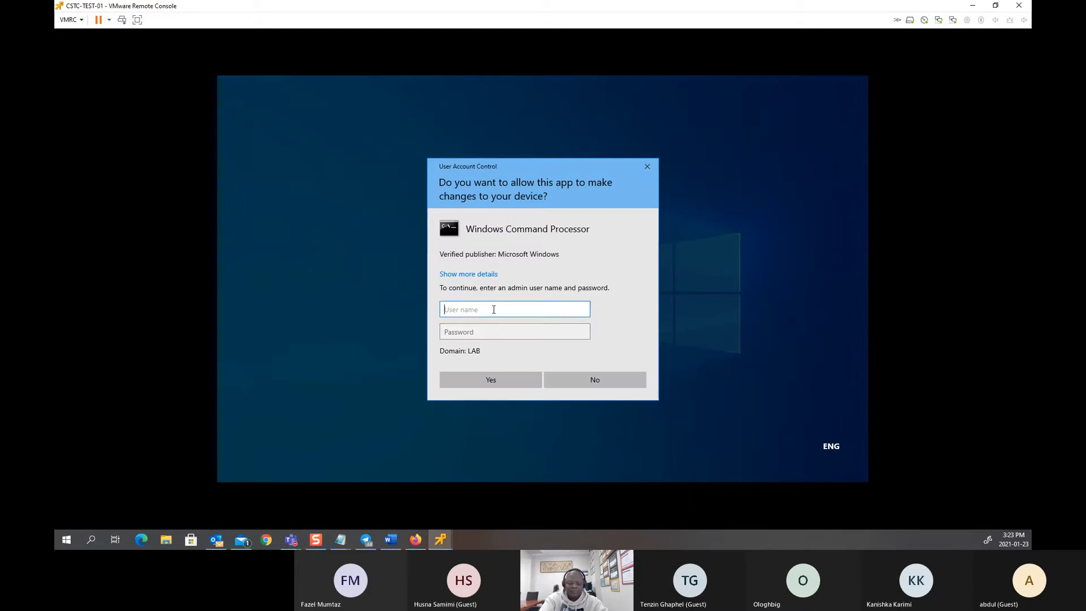
text(adjoin)
key(Tab)
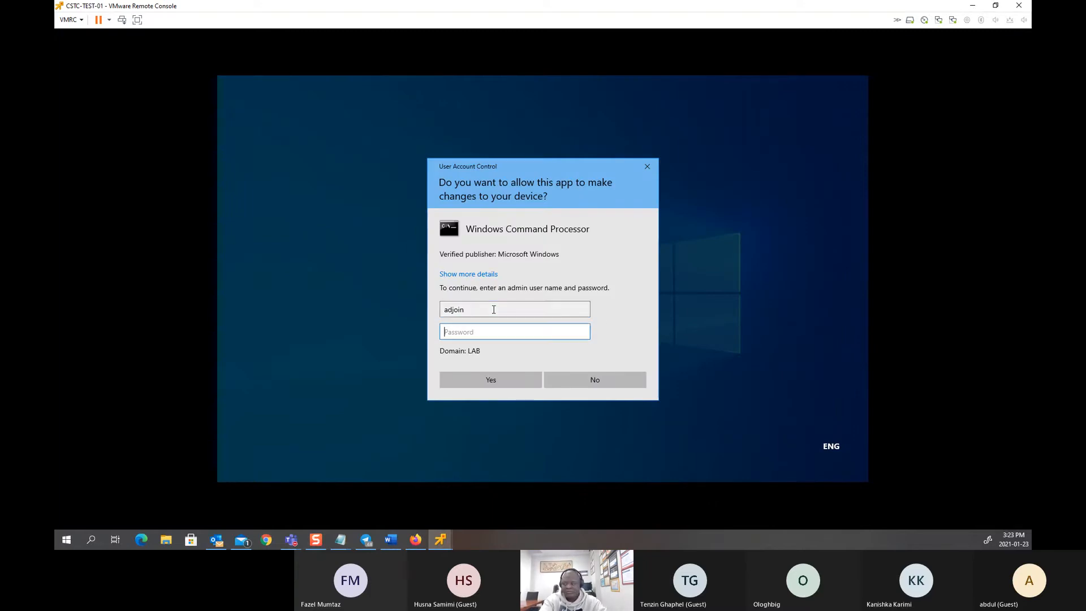
text(•••••)
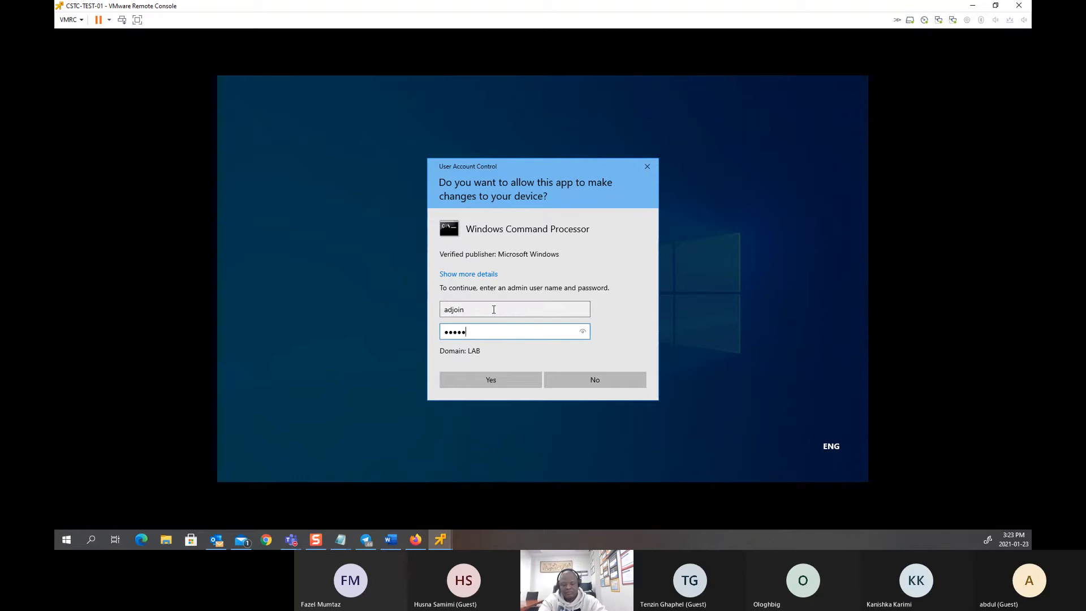
text(••••••••)
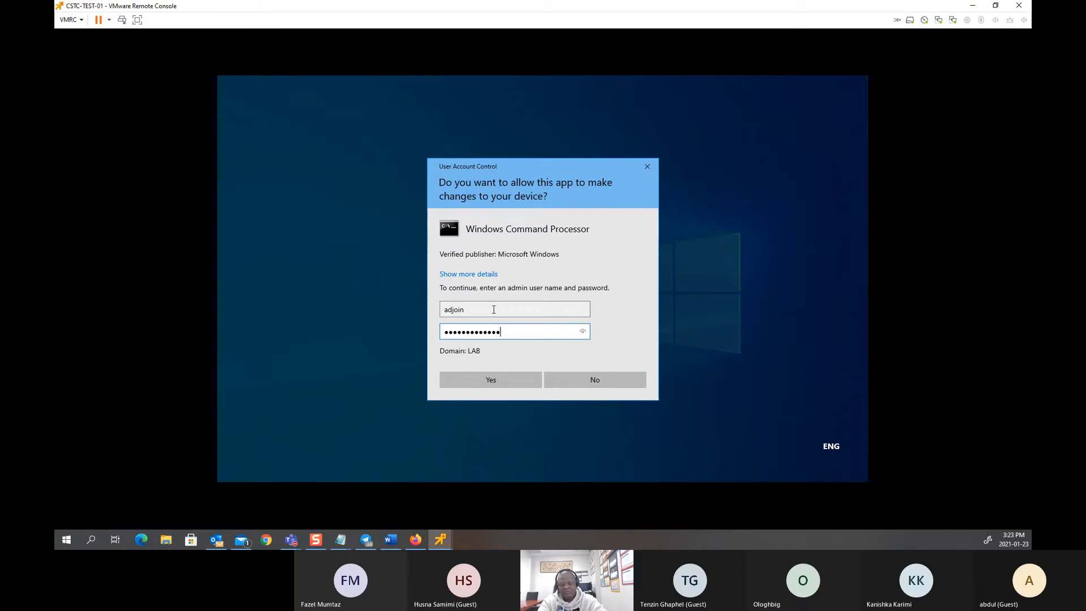
key(Return)
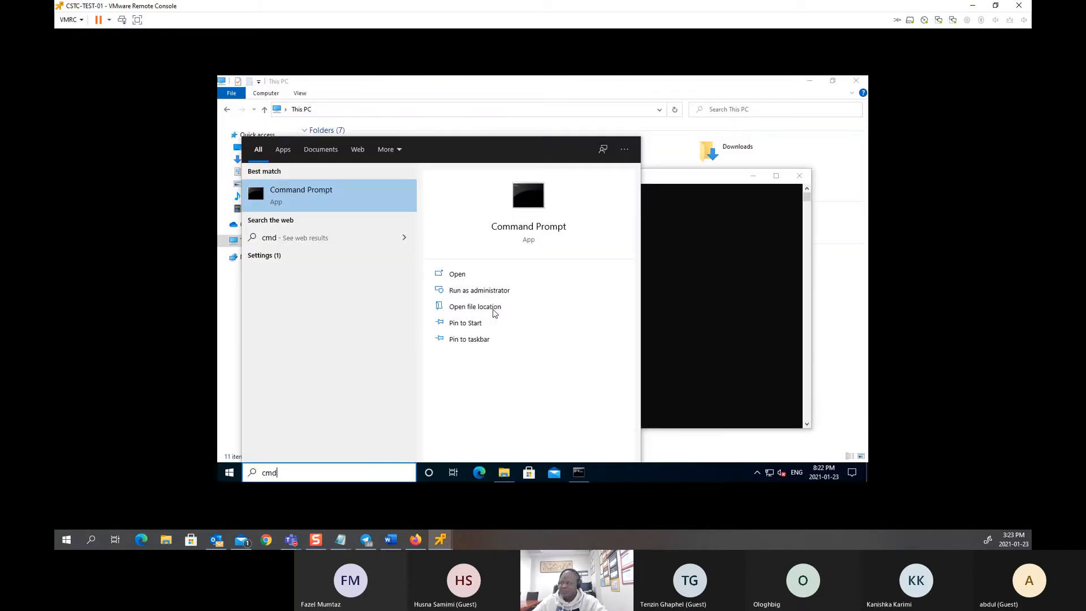
Step: Run gpupdate /force in the client's elevated Command Prompt and move the window aside
click(703, 309)
click(476, 279)
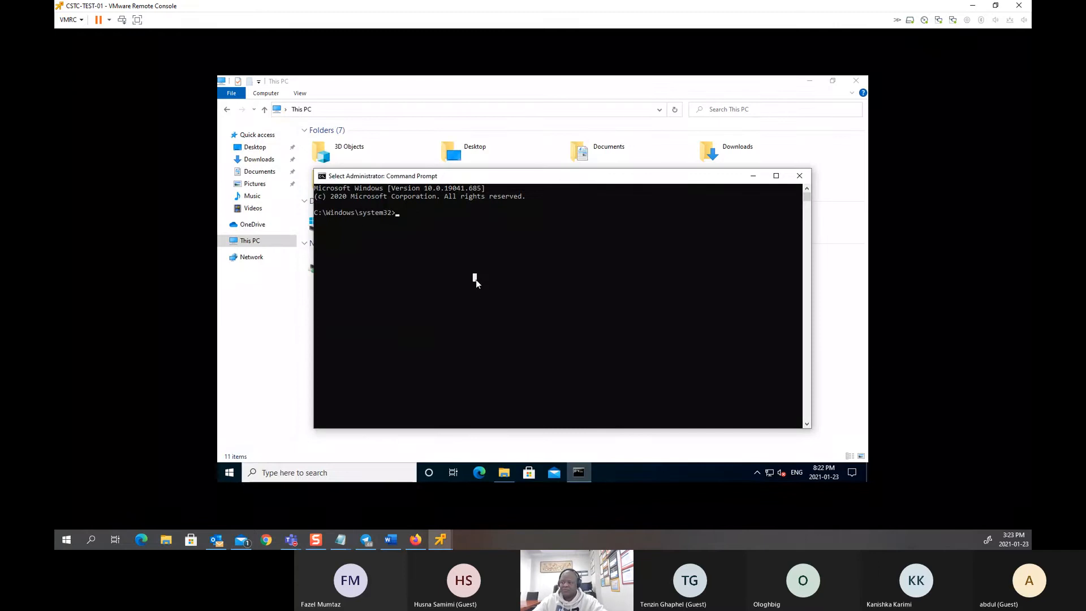
text(gpupdate)
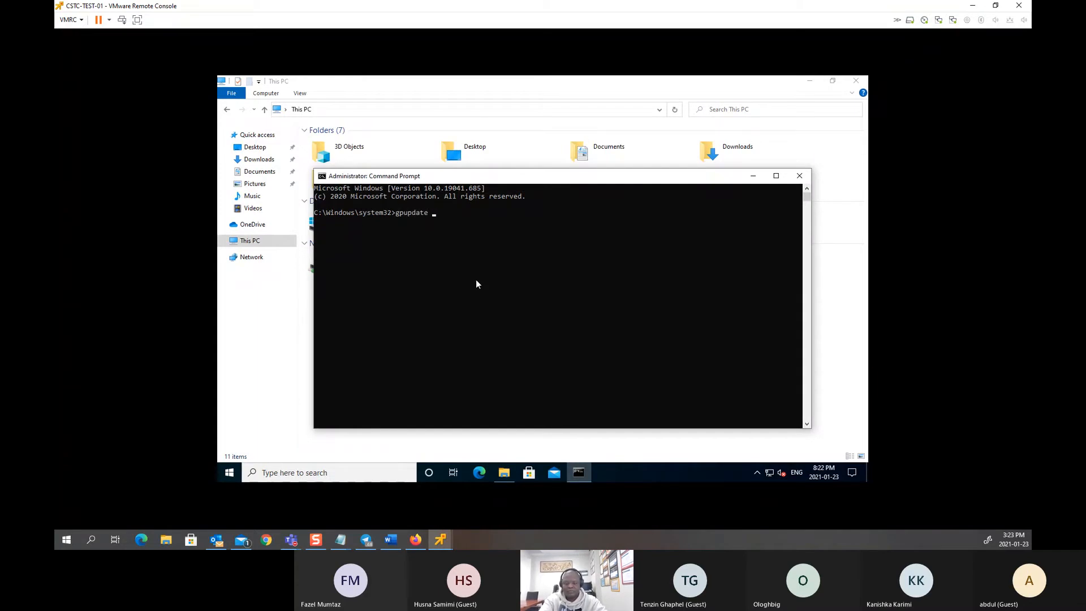
text( /force)
key(Return)
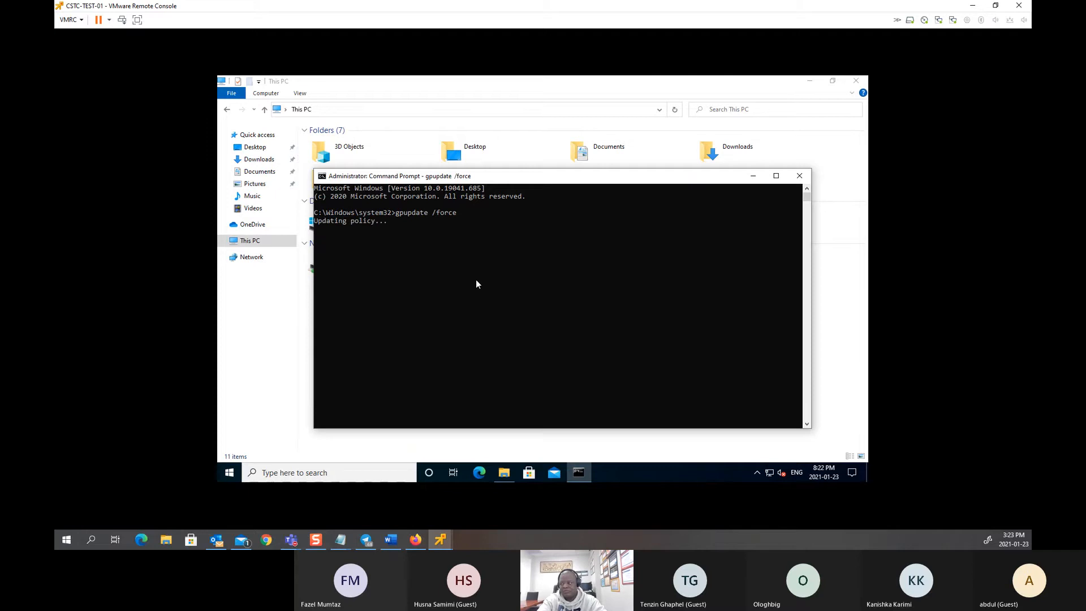
drag(536, 181, 614, 313)
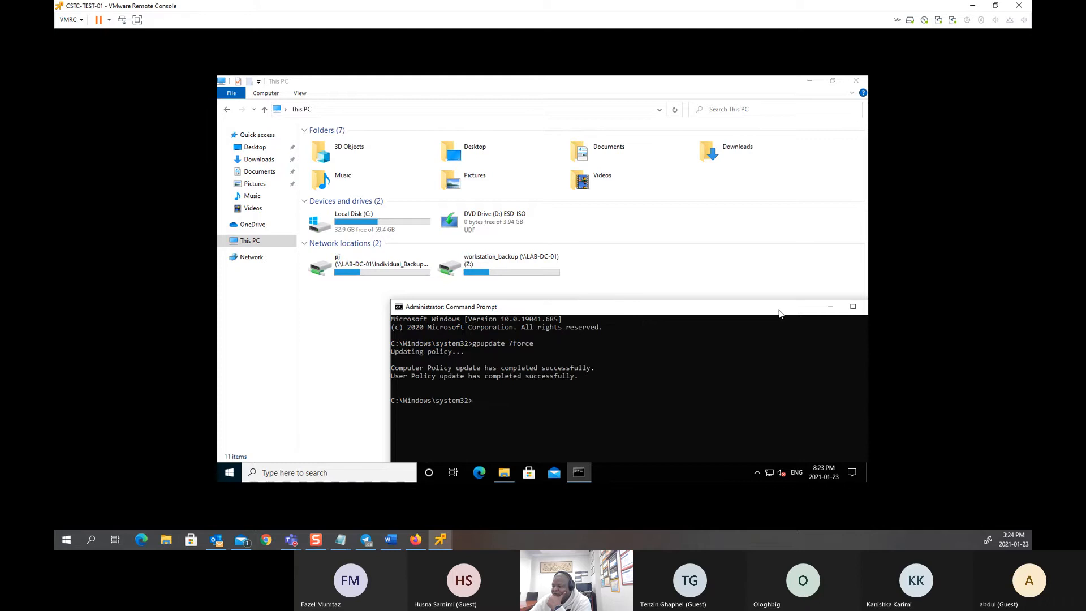
drag(779, 314, 588, 206)
Step: Minimize Command Prompt, glance at the empty Network view, and return to This PC
click(670, 199)
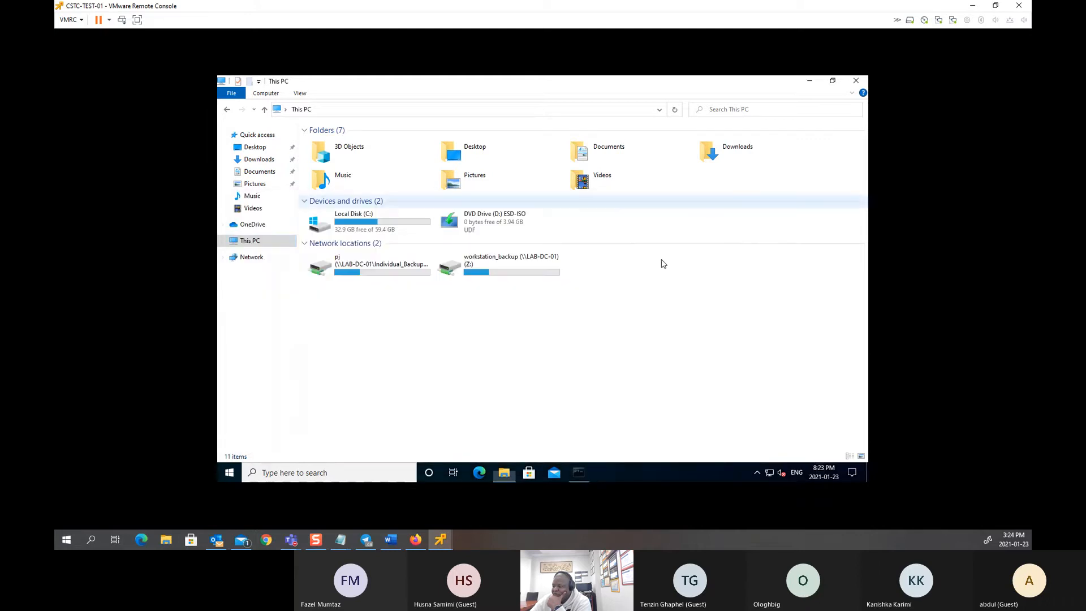
click(245, 259)
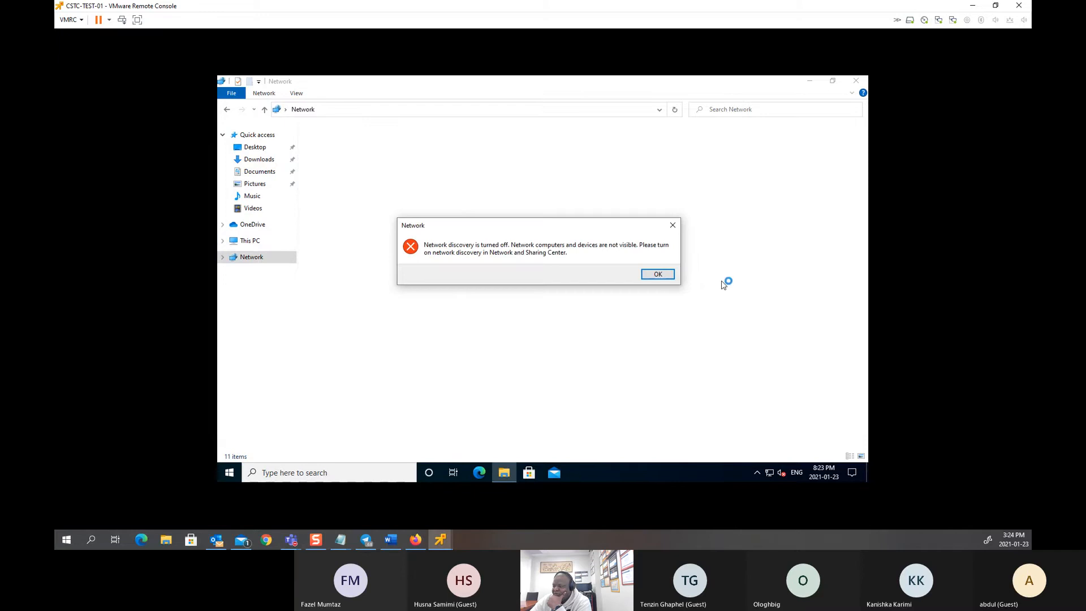
click(660, 273)
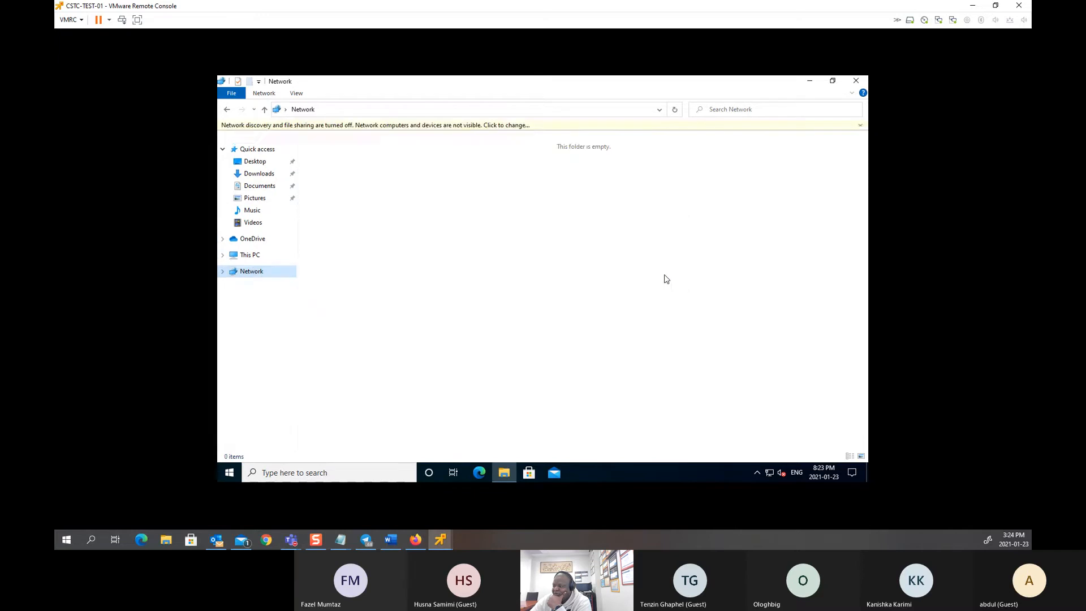
click(256, 259)
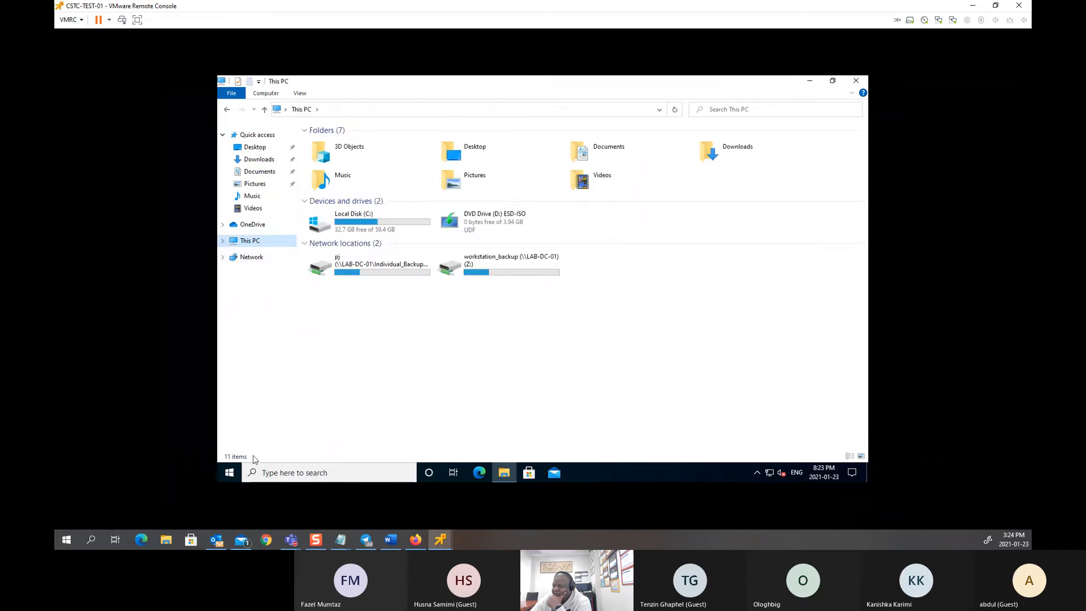
Step: Restart CSTC-TEST-01 despite another user being signed in
right_click(233, 470)
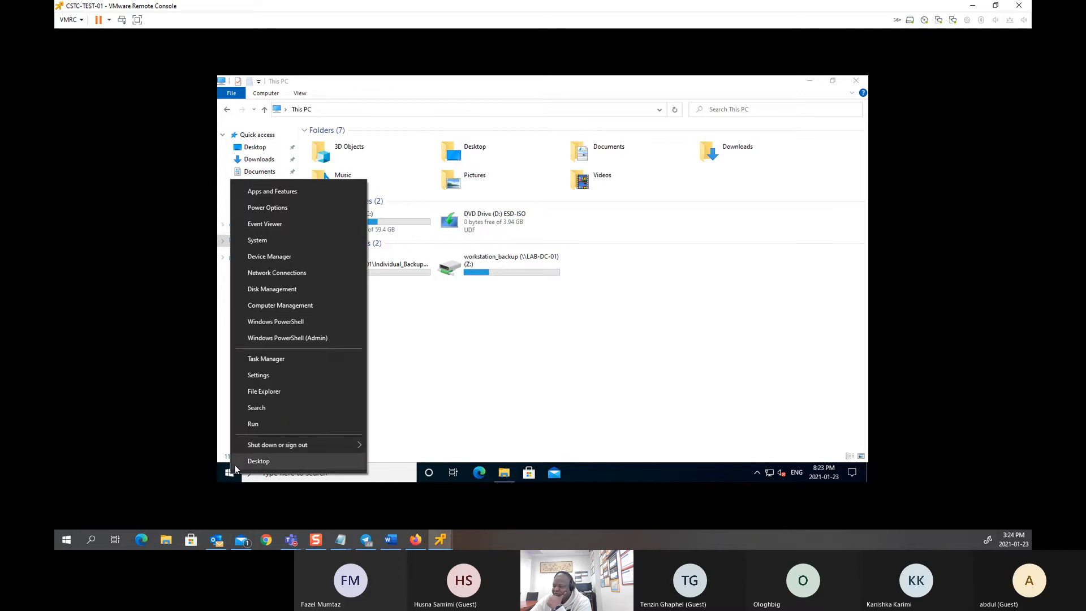
mouse_move(313, 444)
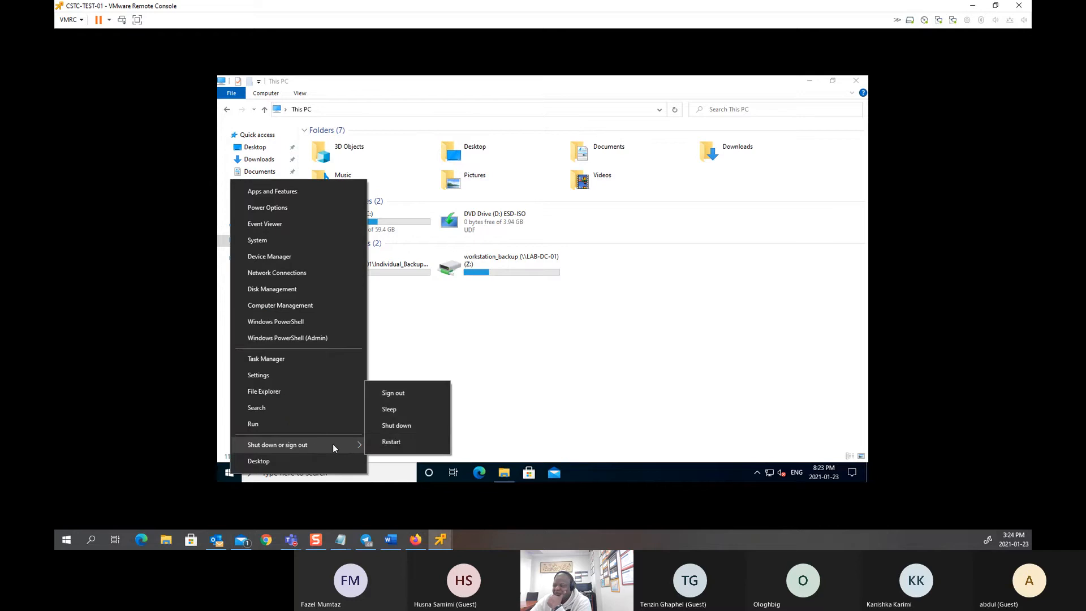
click(395, 442)
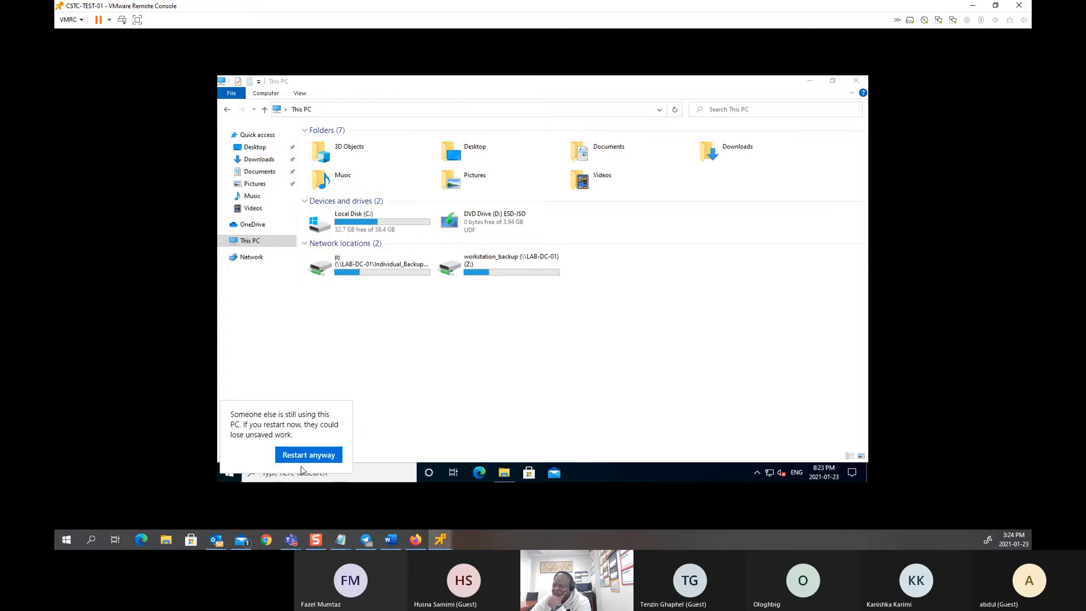
click(300, 454)
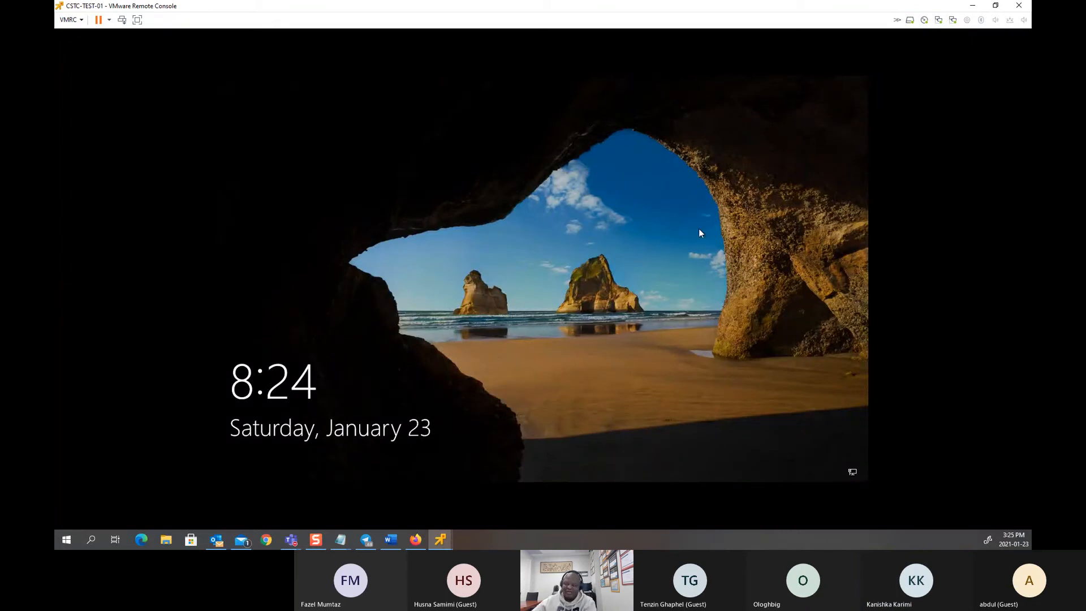
Step: Sign back into CSTC-TEST-01 with the account password
click(122, 21)
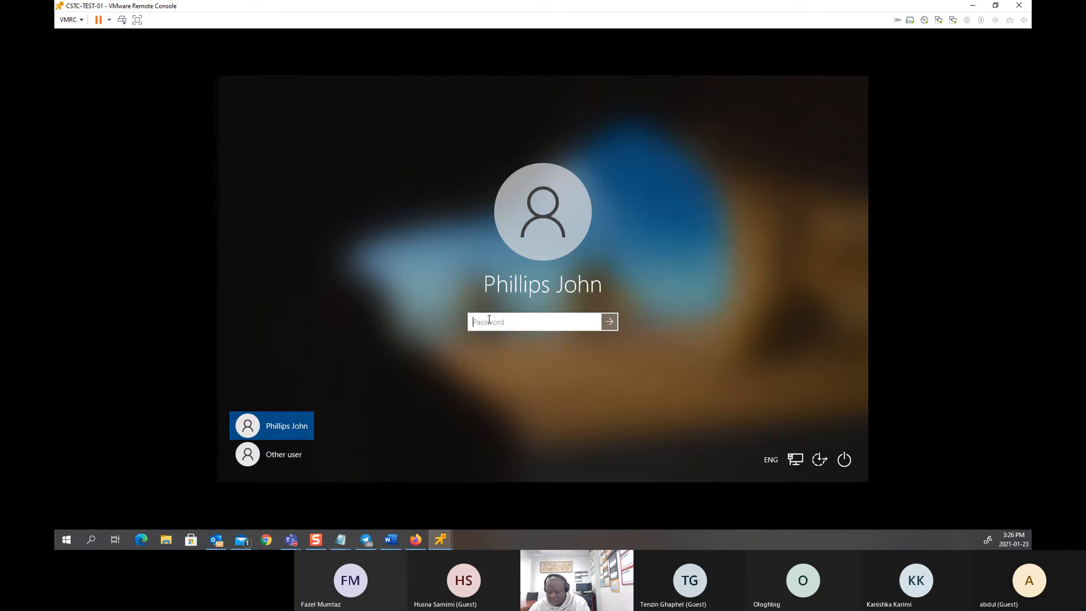
text(********)
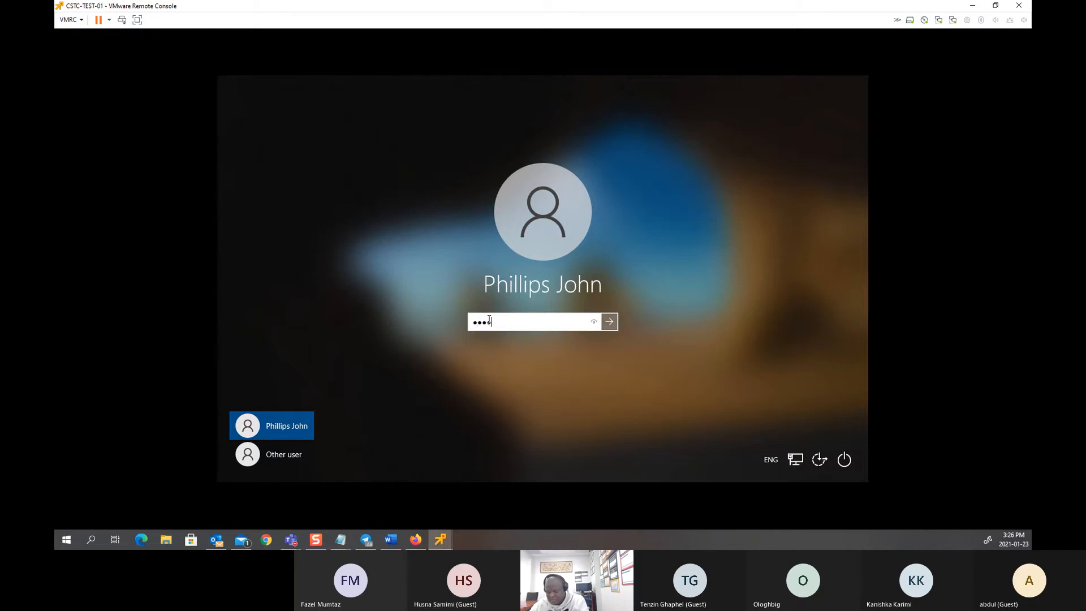
key(Return)
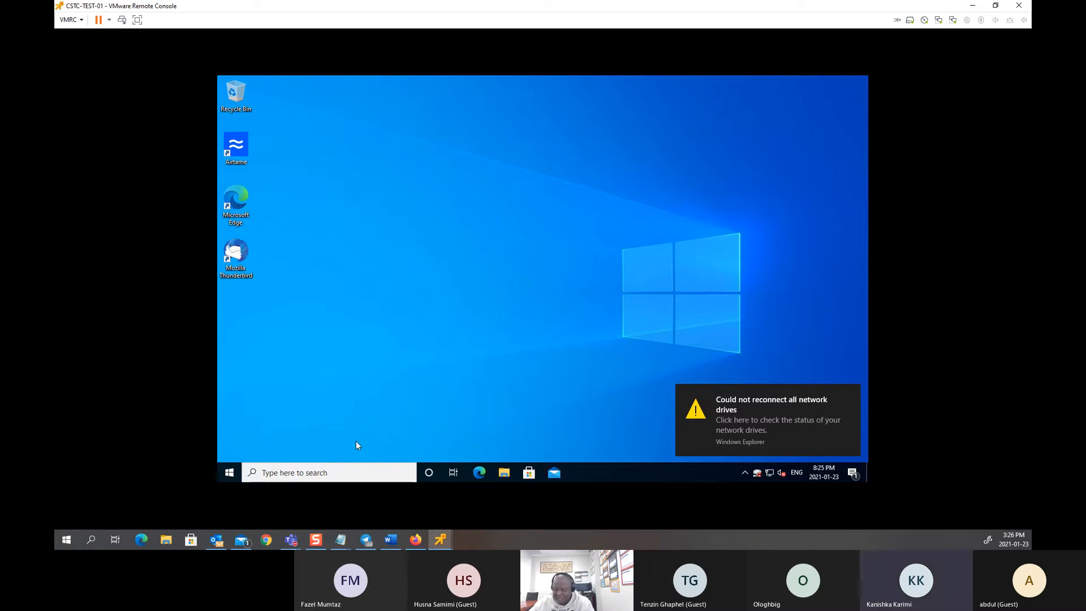
Step: Dismiss the drive reconnect warning and confirm This PC lists Public Folder (I:)
click(851, 389)
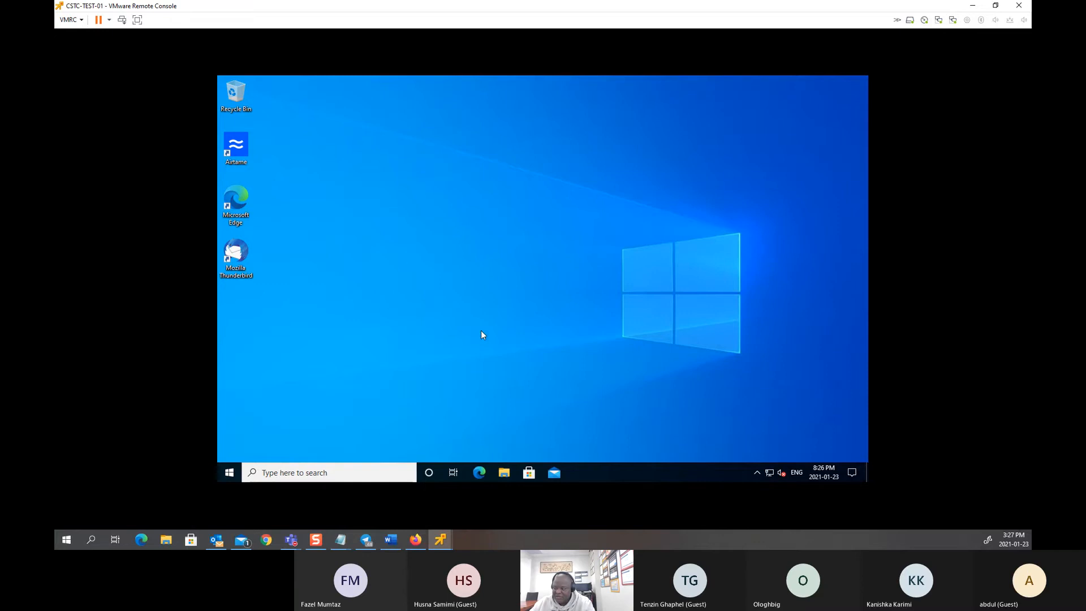
click(504, 474)
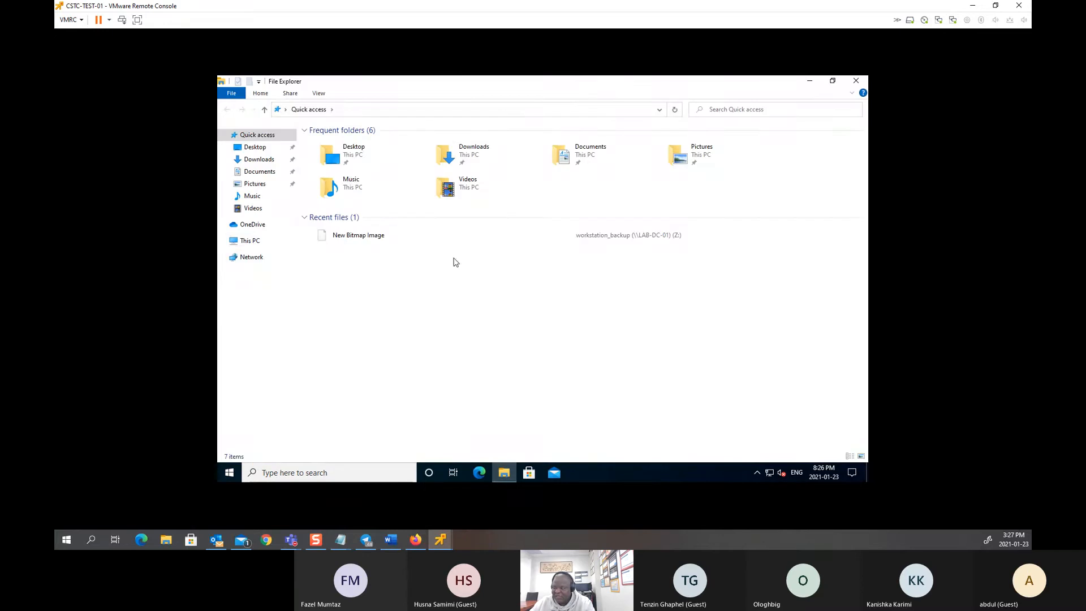
click(247, 241)
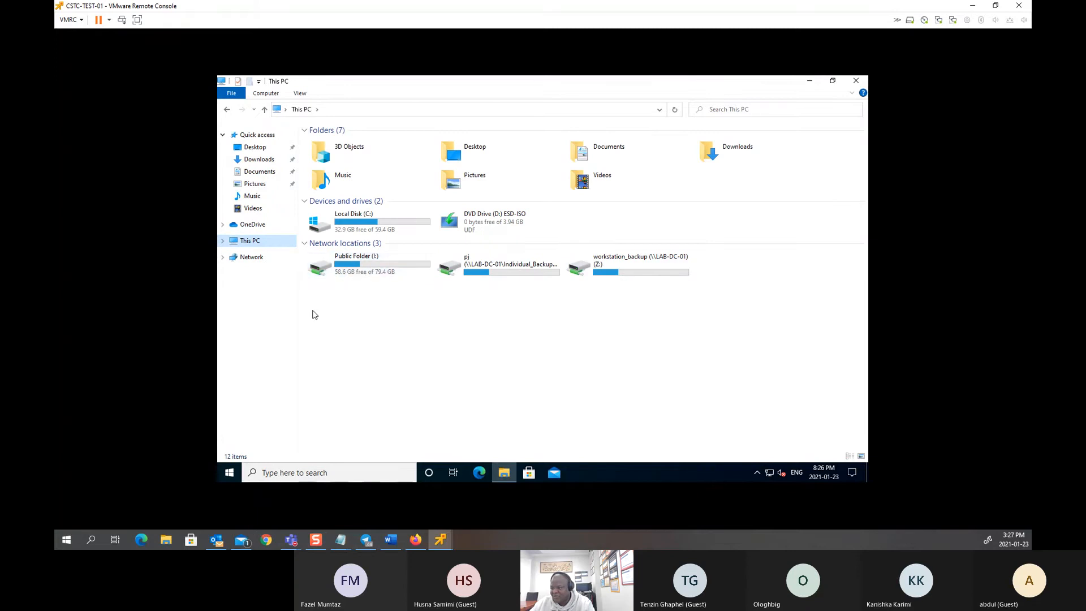
click(231, 473)
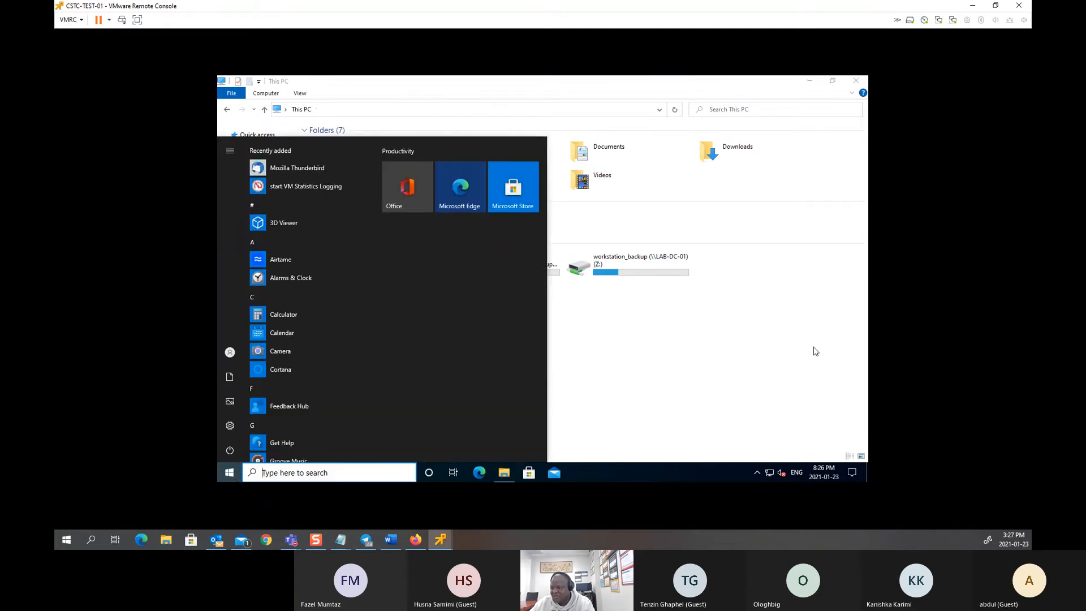
click(813, 350)
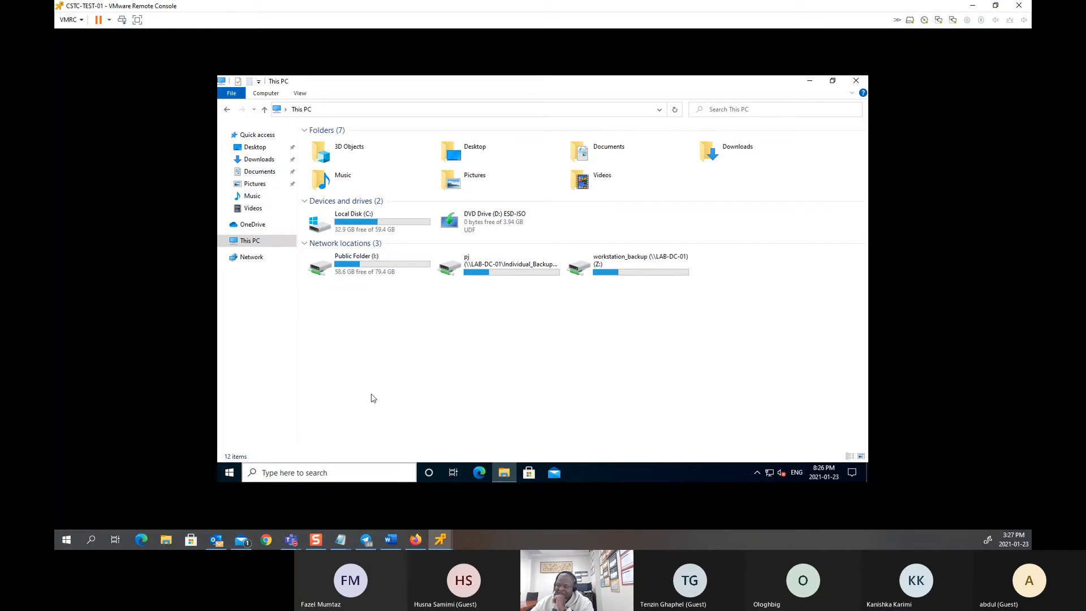
Step: Open the client's Public Folder (I:) and try creating a new text document; access is denied
double_click(371, 268)
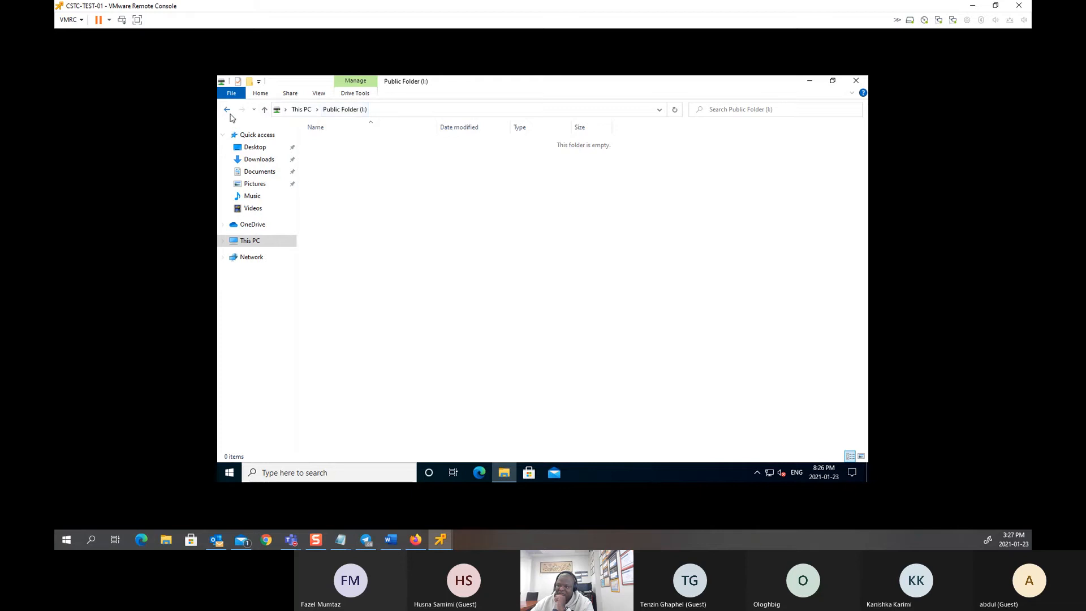
click(226, 109)
double_click(364, 261)
right_click(456, 281)
mouse_move(548, 379)
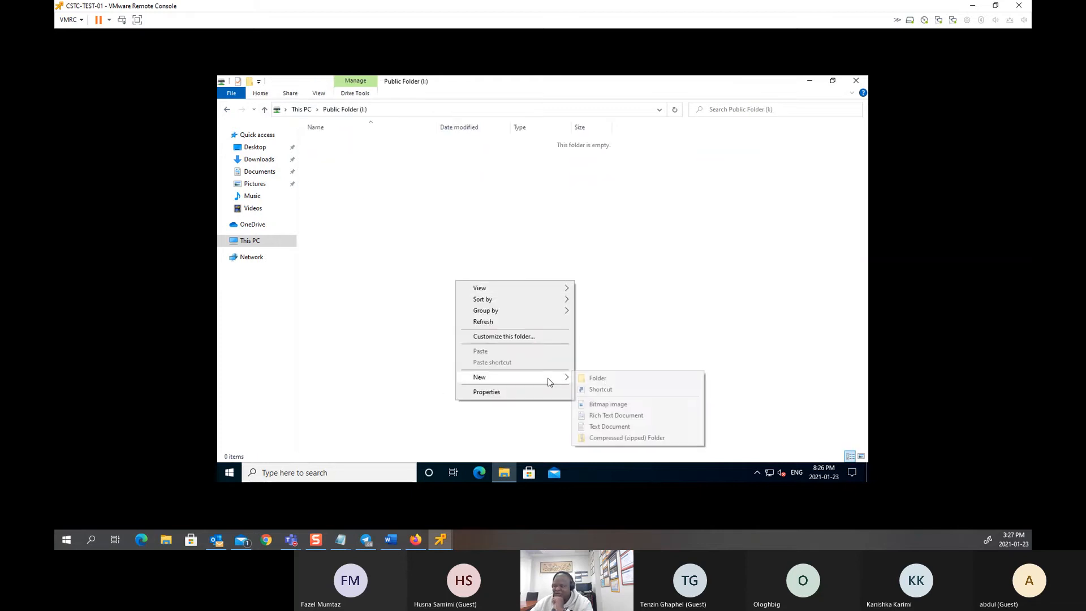
click(607, 428)
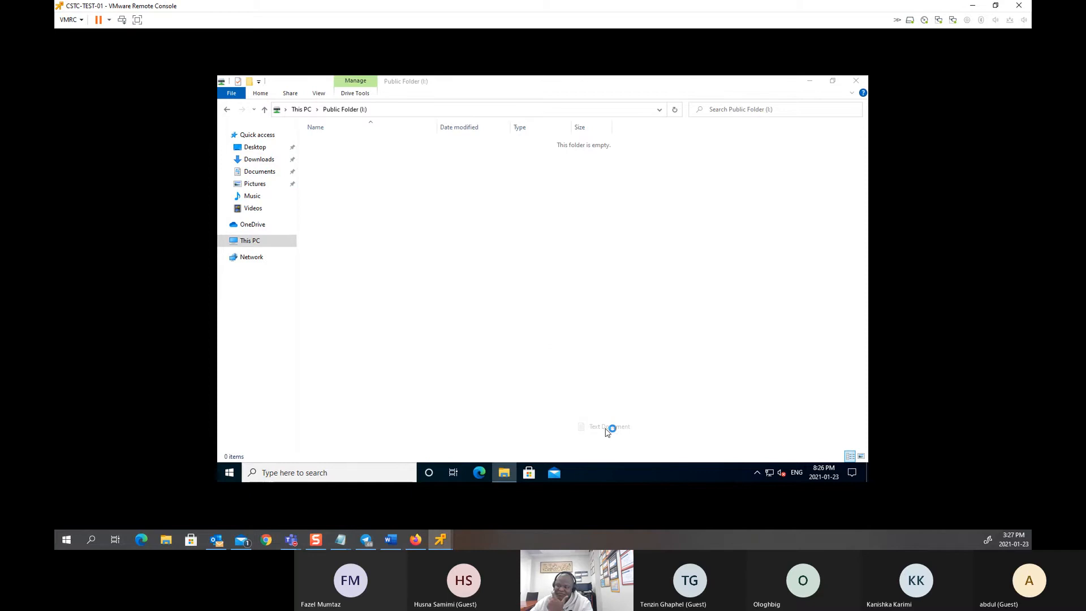
click(636, 314)
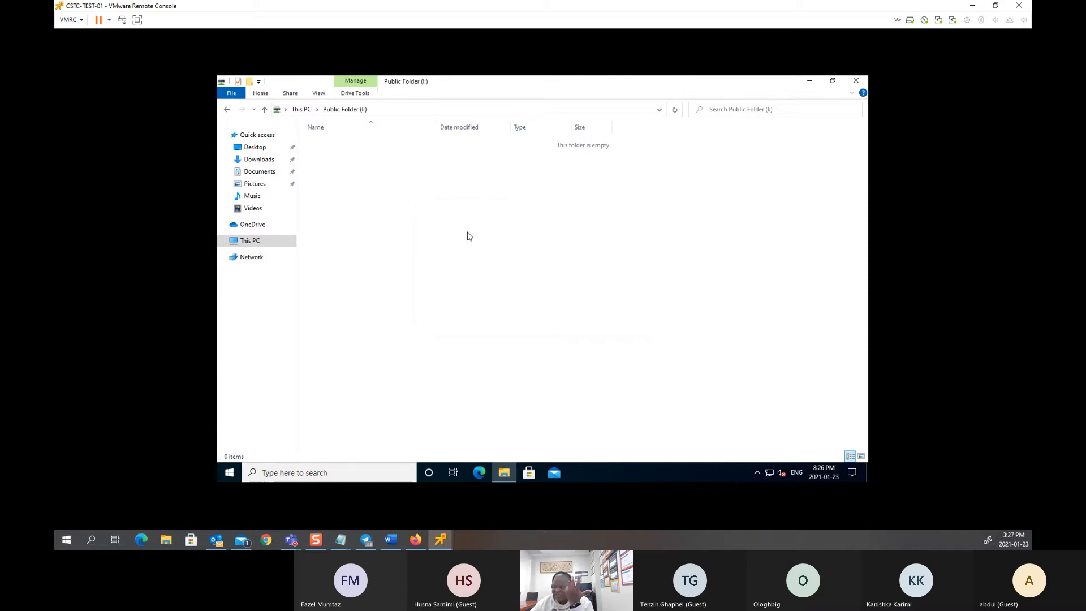
Step: Retry creating a text document on I:, dismiss the access denied error, then switch to LAB-DC-01
right_click(449, 221)
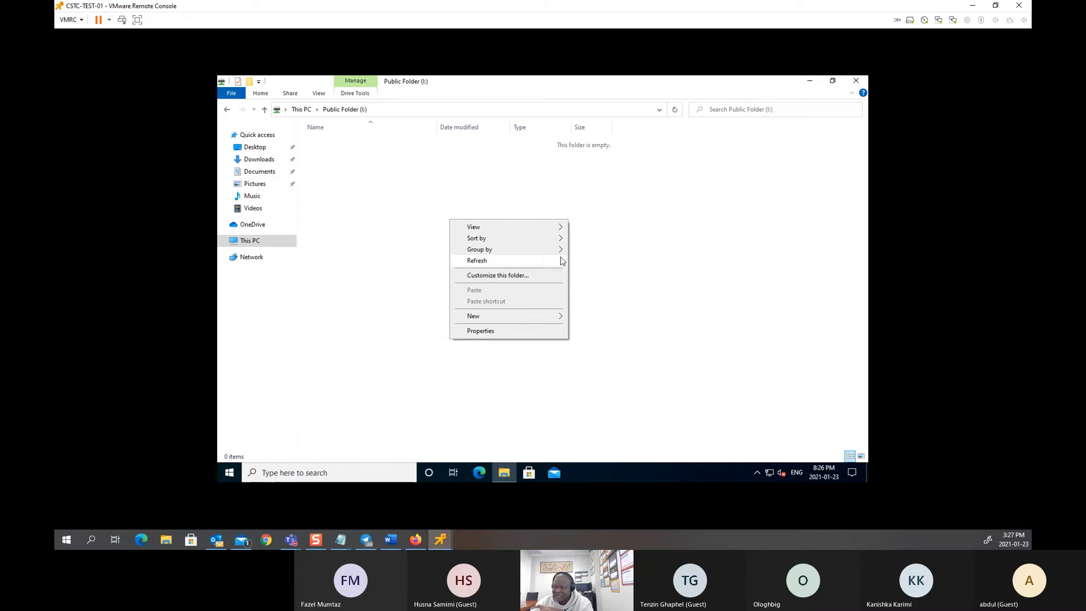
mouse_move(559, 242)
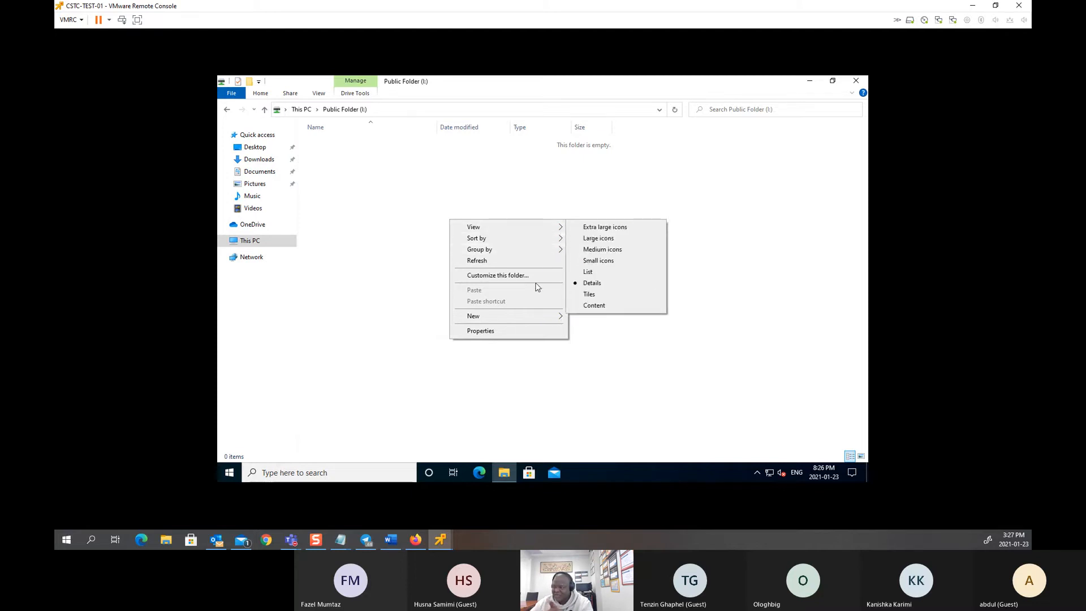
mouse_move(537, 321)
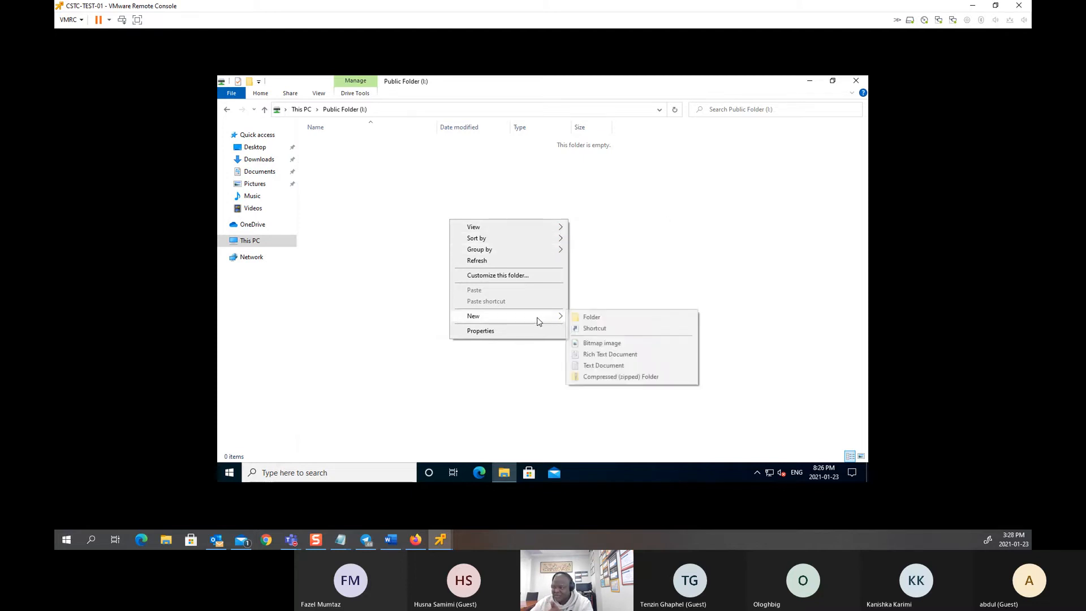
click(597, 365)
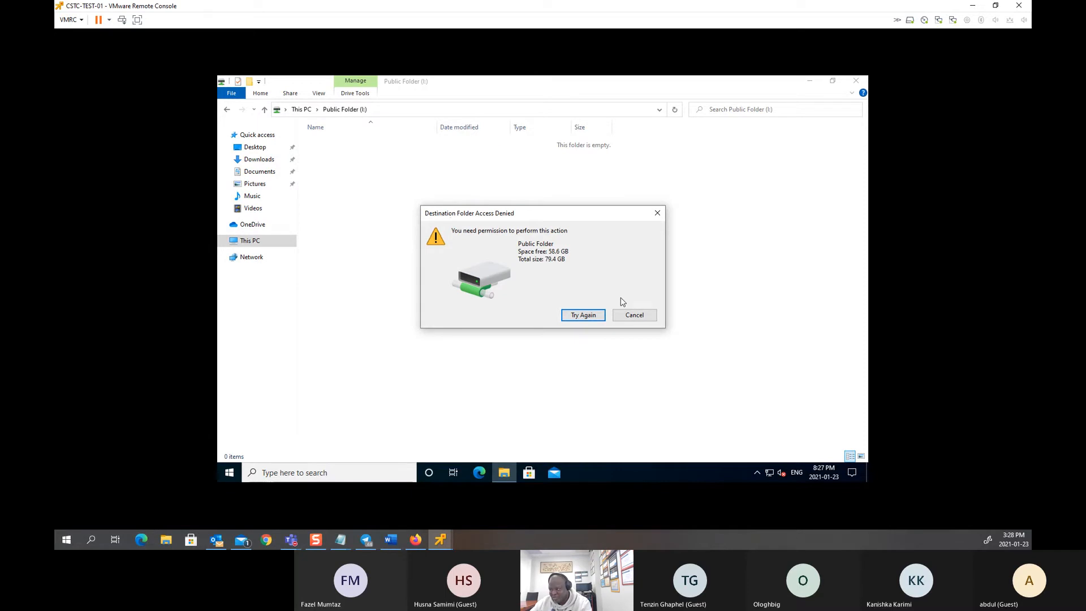
click(633, 315)
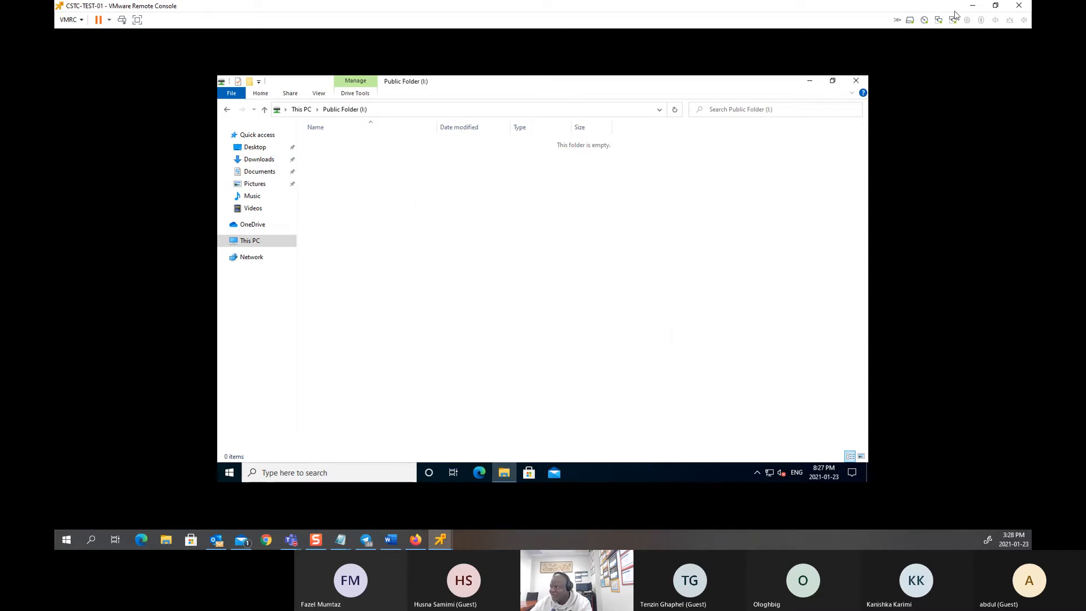
click(972, 5)
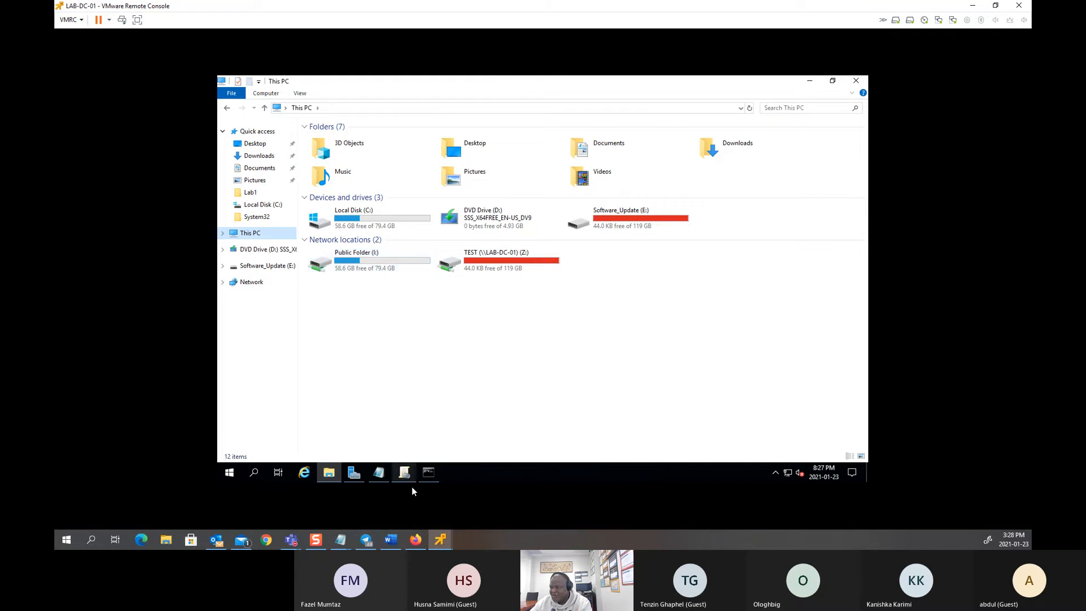
Step: Show Domain Users' Security permissions on LAB-DC-01's C:\Public: only Read & execute, List folder contents, Read
double_click(341, 226)
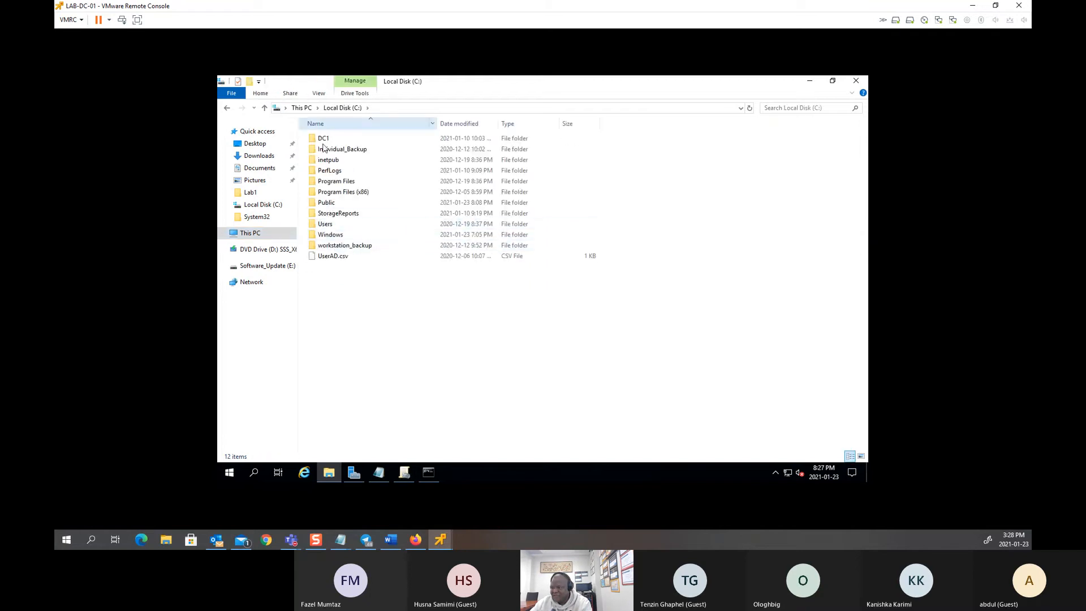
right_click(329, 202)
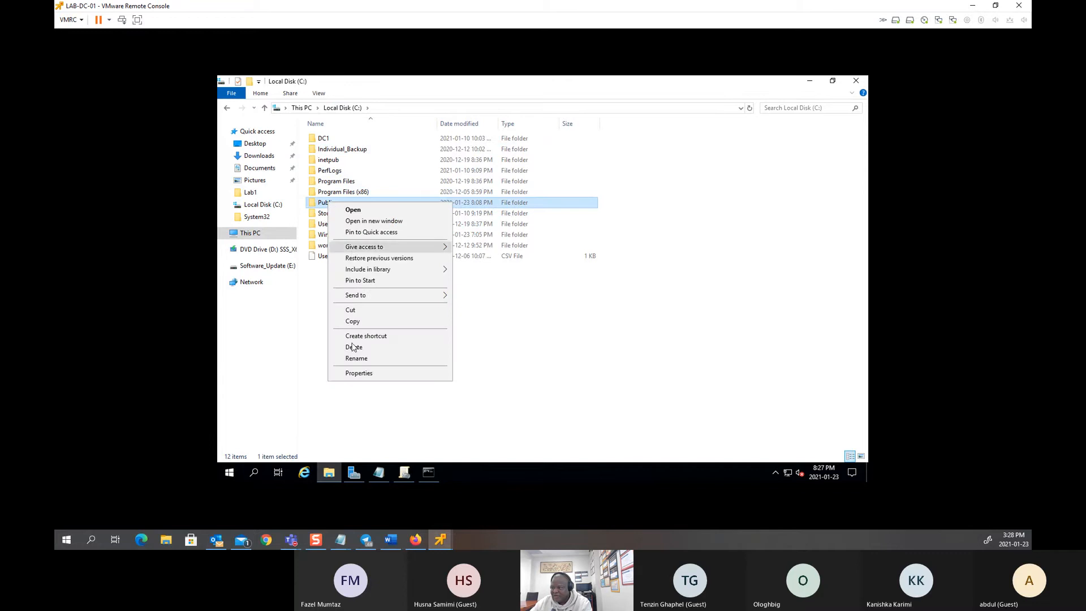
click(357, 373)
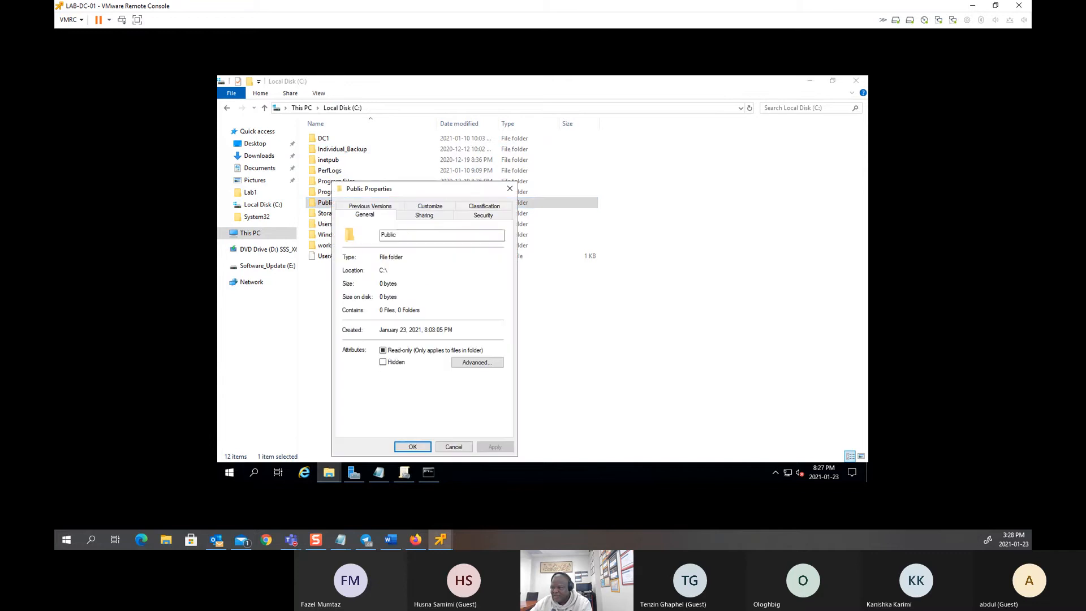
drag(385, 188, 386, 134)
click(496, 161)
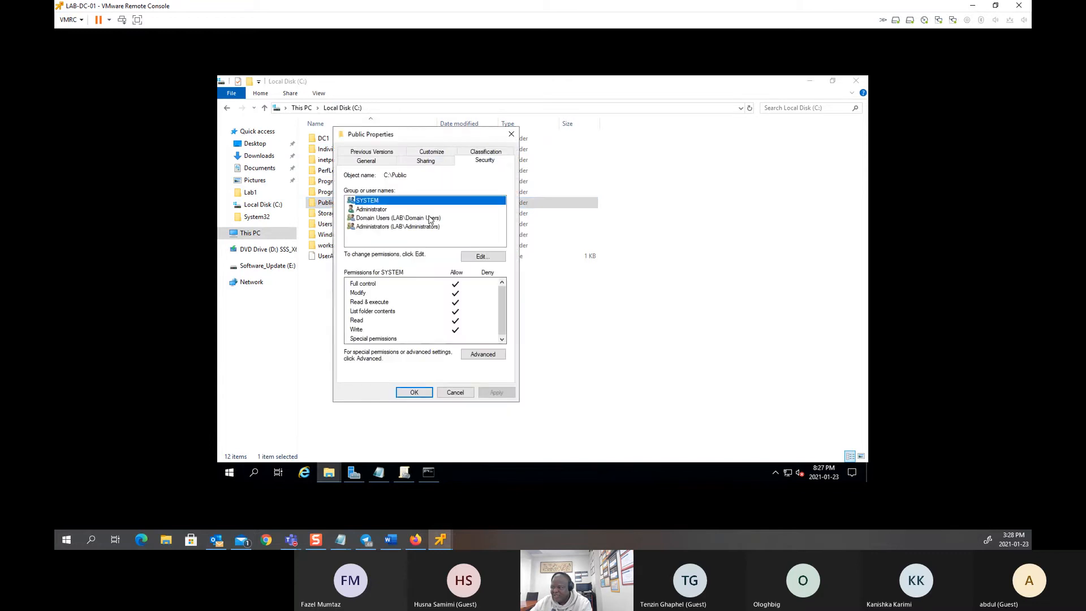
click(389, 219)
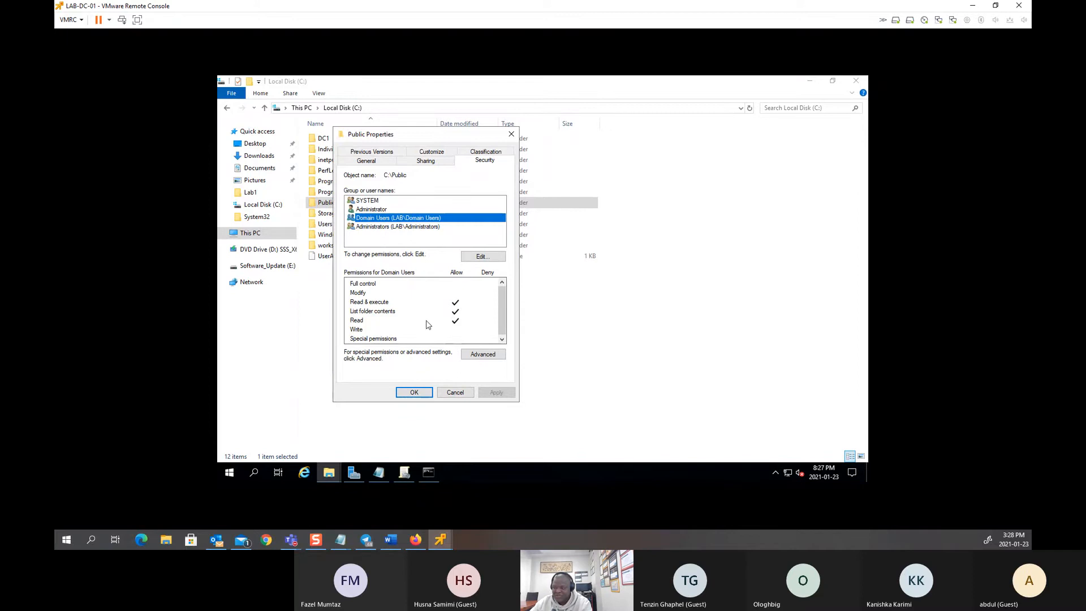
mouse_move(440, 539)
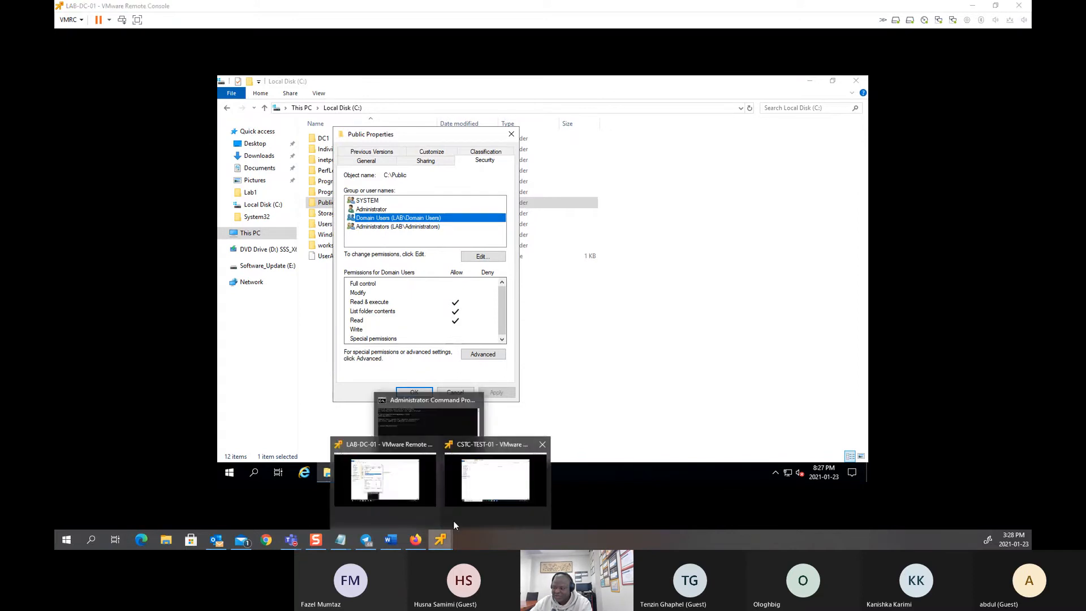
click(482, 484)
right_click(420, 206)
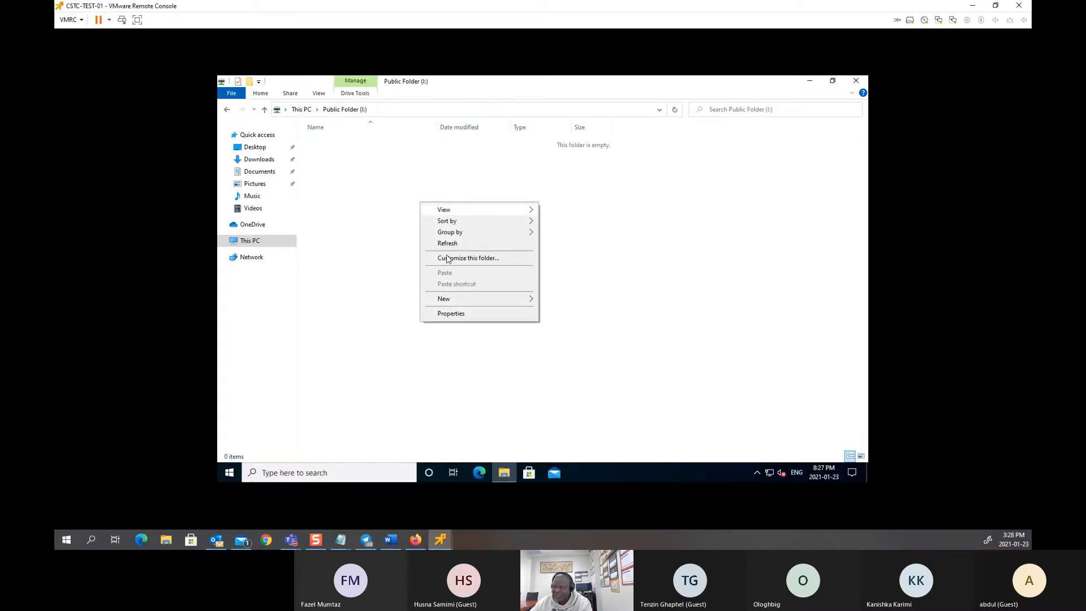
mouse_move(472, 299)
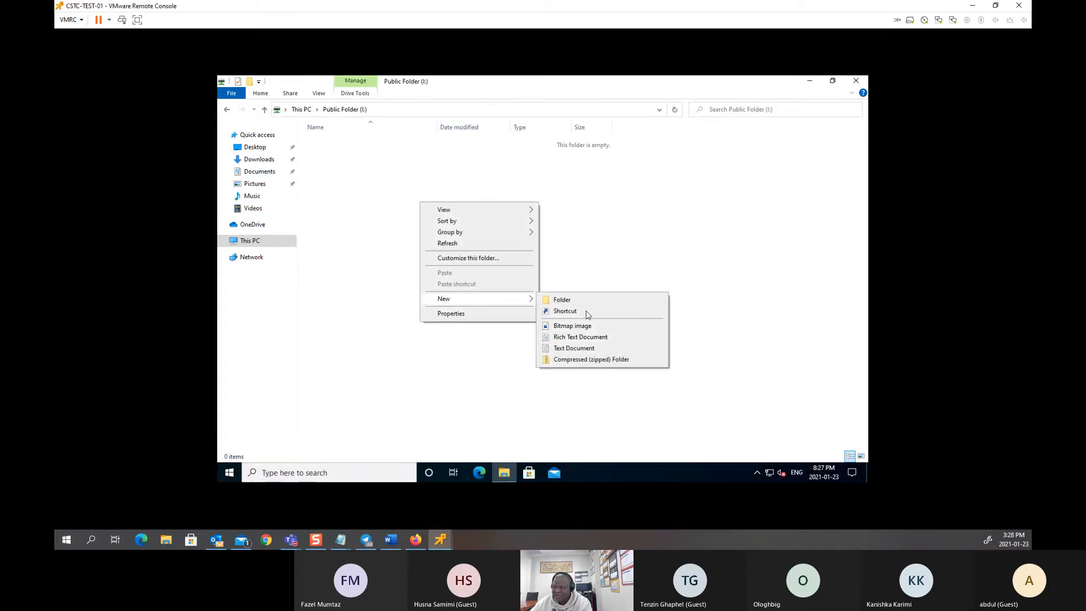
click(573, 347)
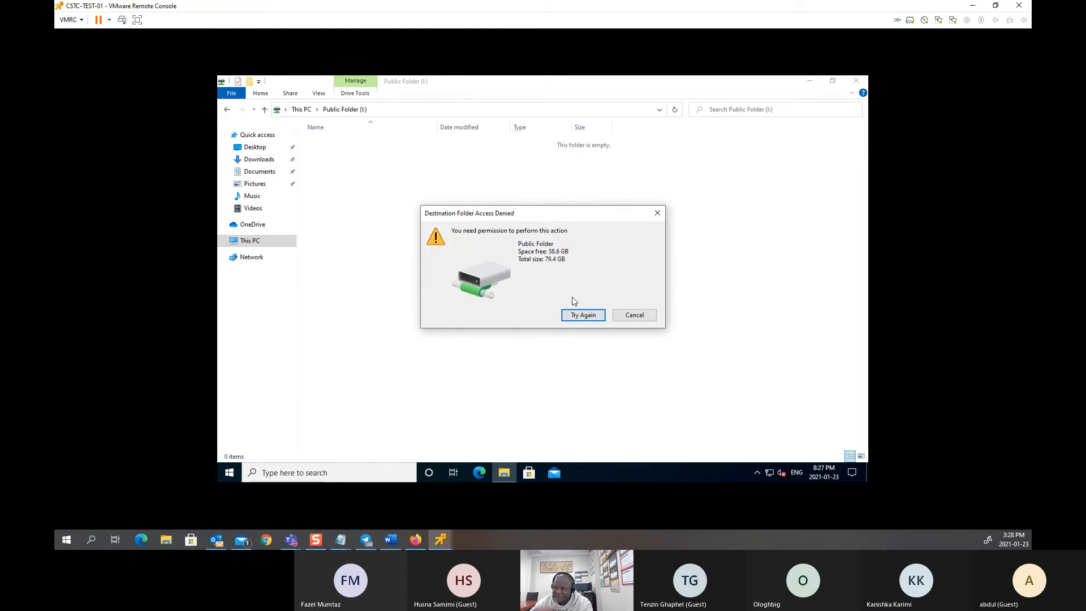
click(622, 318)
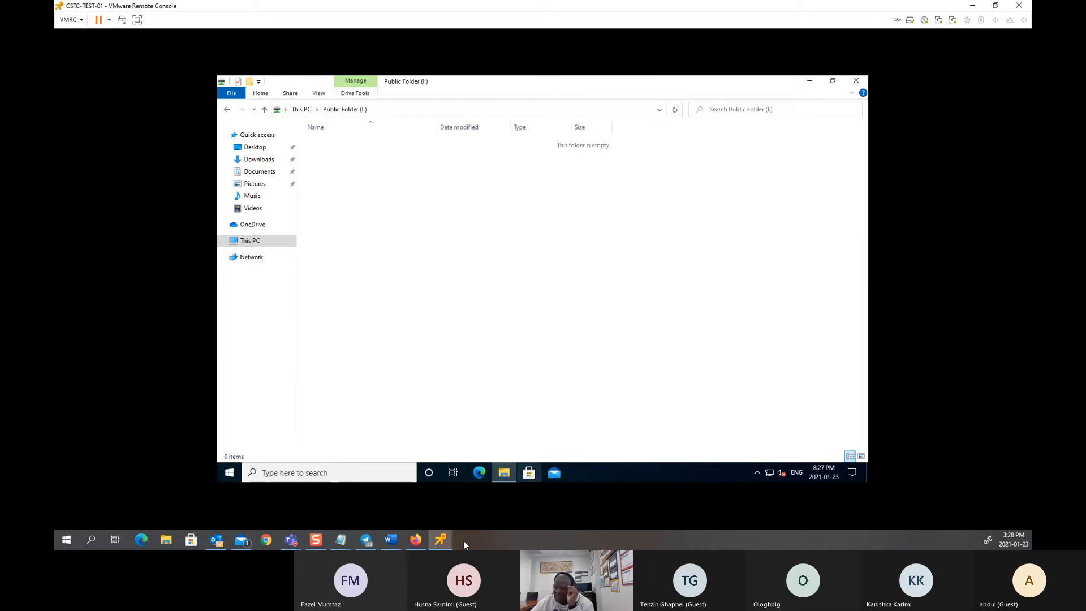
mouse_move(440, 539)
click(492, 481)
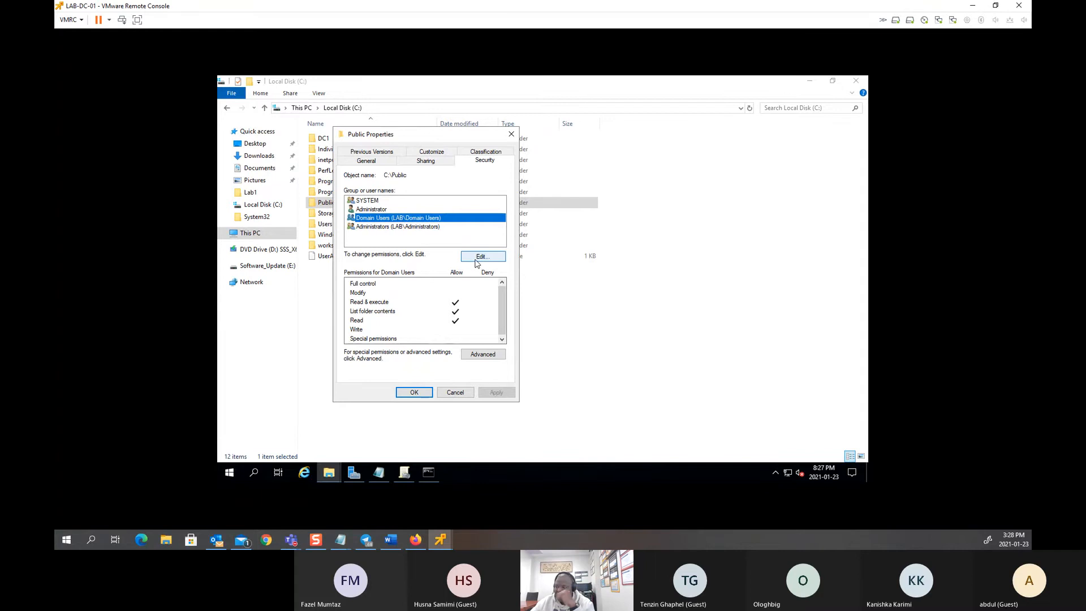
Step: Allow Write and Modify for Domain Users on C:\Public, apply, and close the properties
click(476, 261)
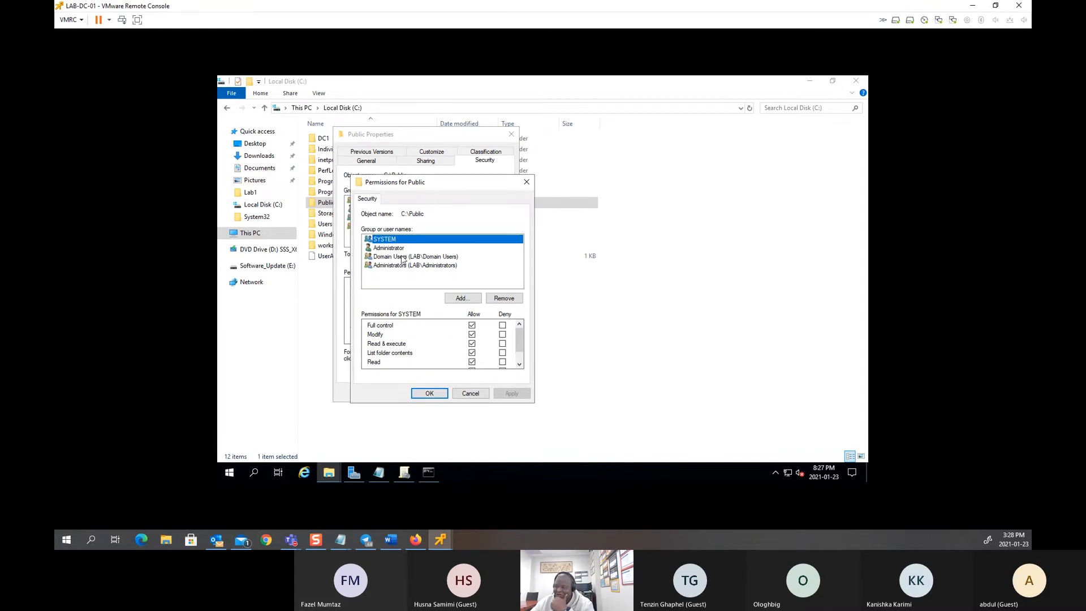
click(403, 258)
click(520, 365)
click(519, 365)
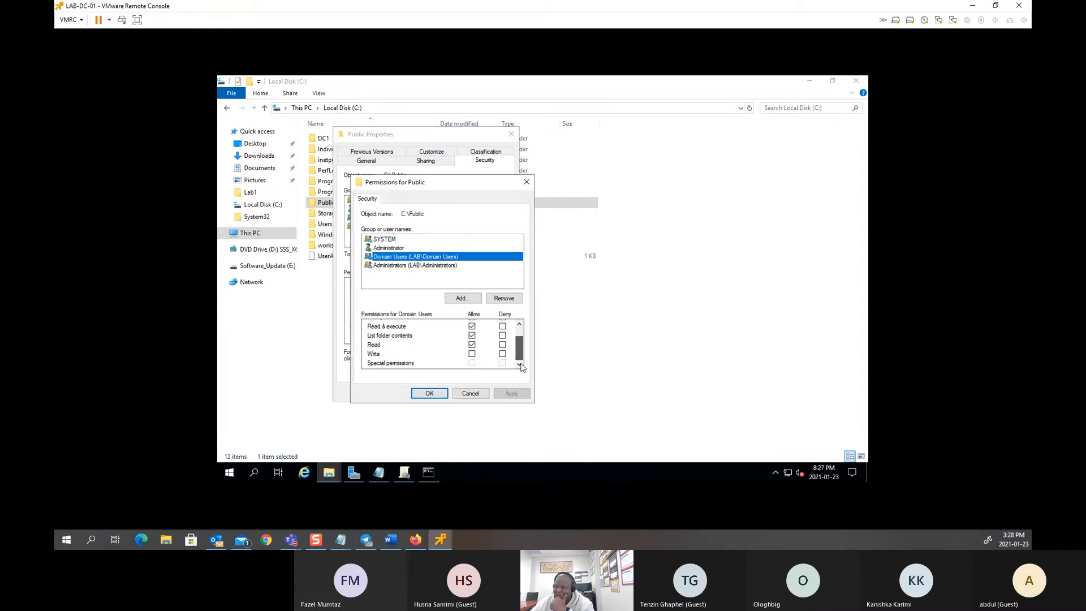
click(472, 353)
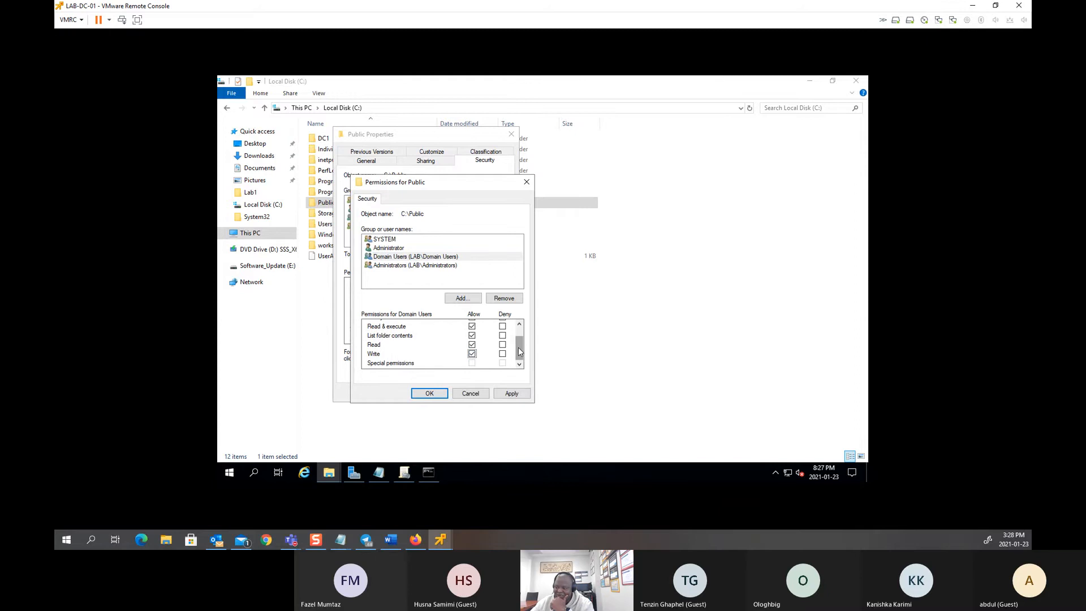
drag(519, 348, 523, 333)
click(471, 334)
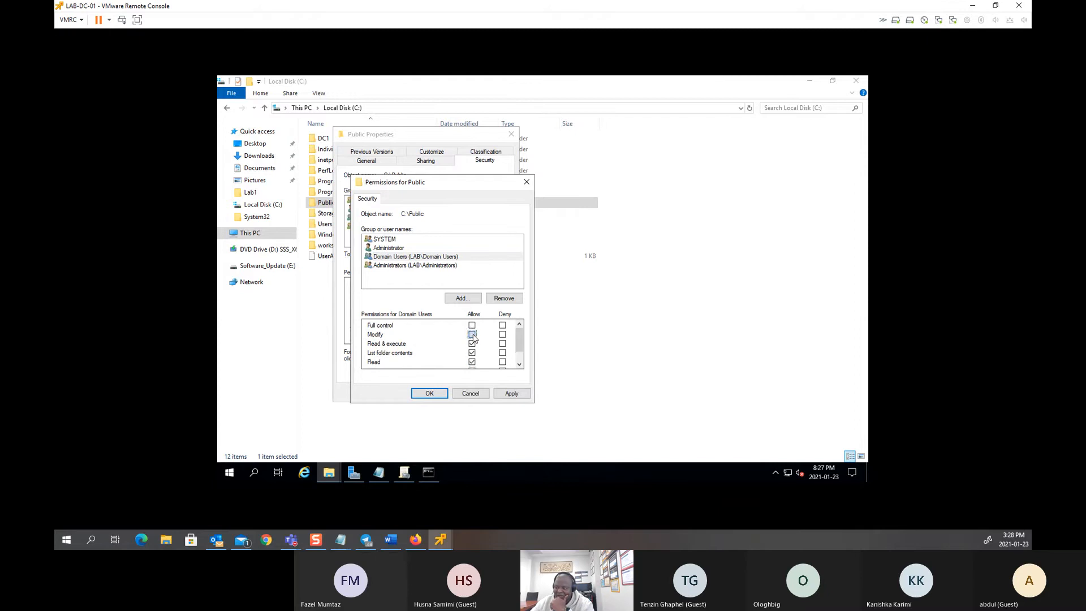
click(509, 395)
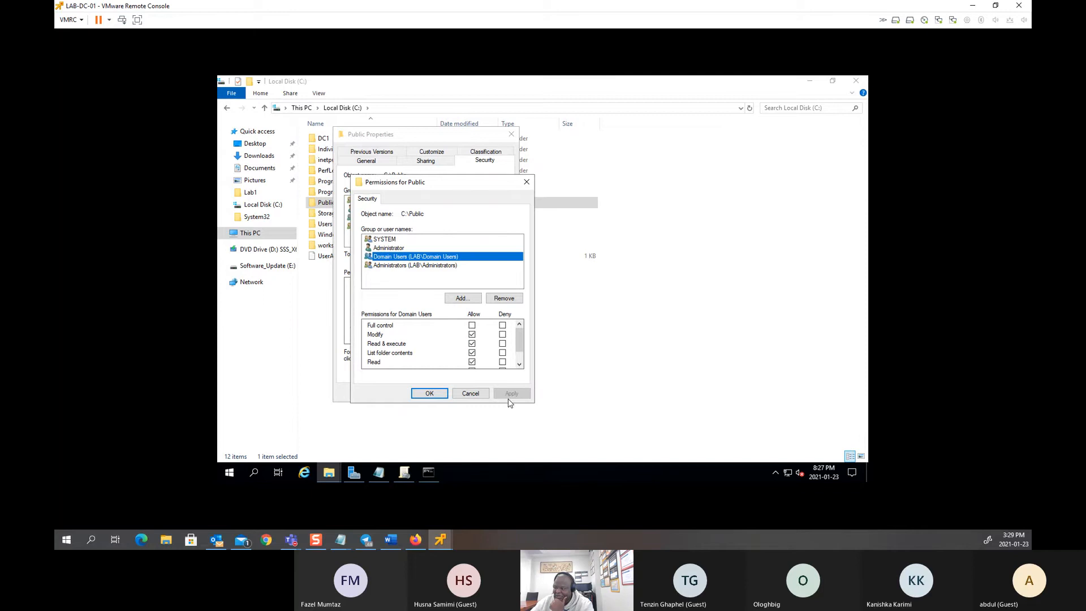
click(429, 394)
click(425, 394)
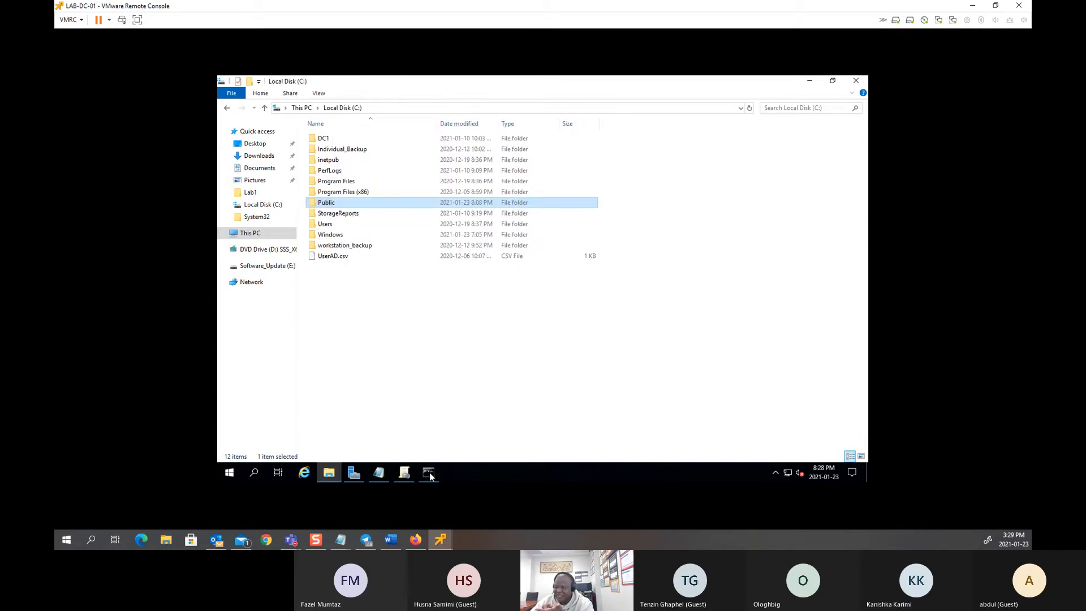
Step: On CSTC-TEST-01, create a new text document named test in Public Folder (I:)
mouse_move(440, 539)
click(491, 478)
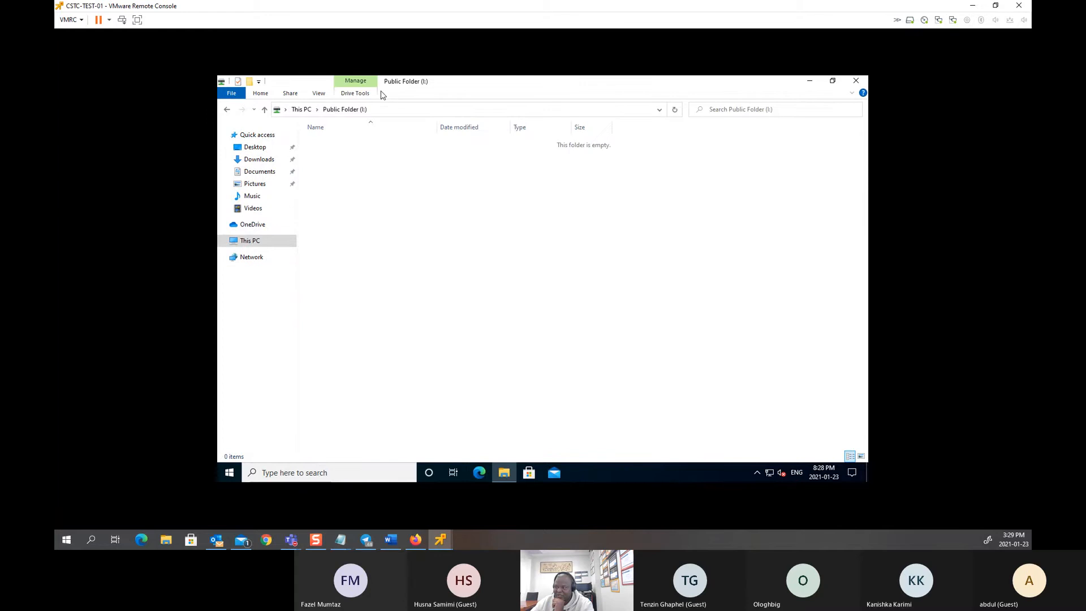
right_click(391, 194)
mouse_move(444, 291)
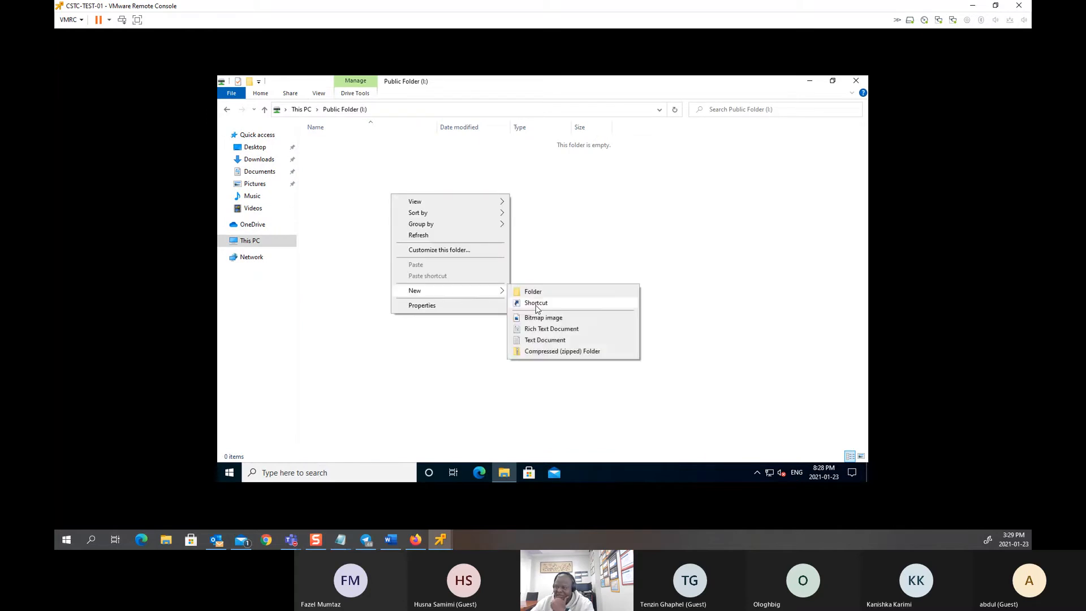
click(539, 341)
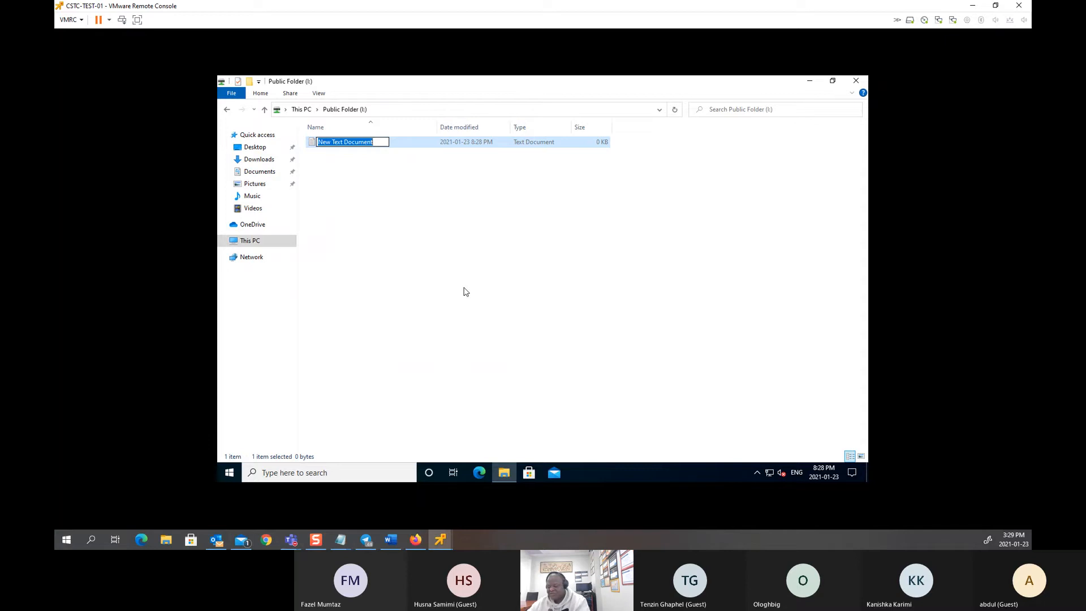
text(test)
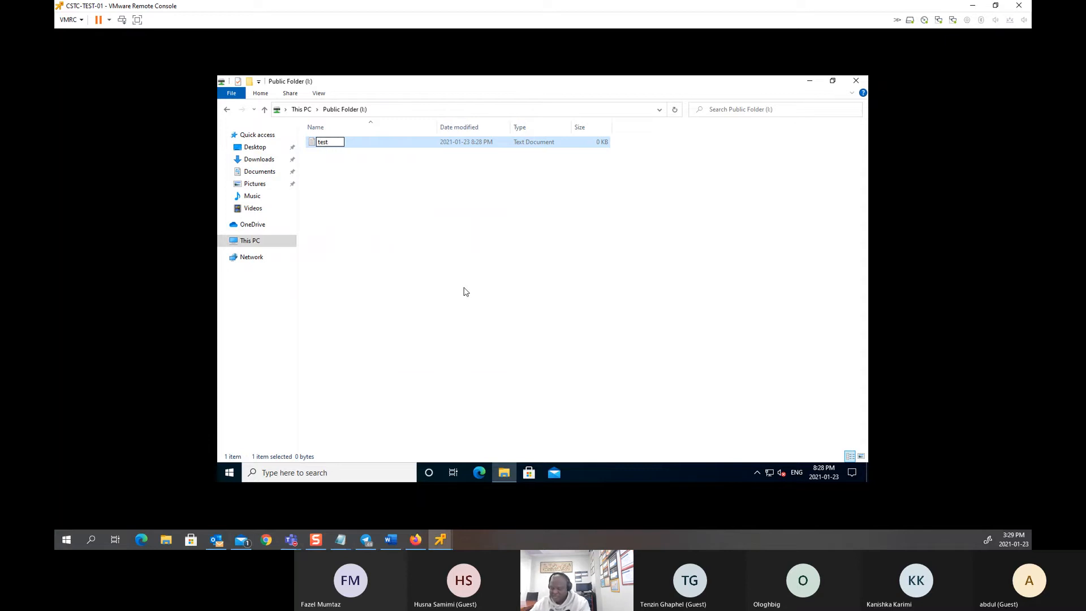
key(Return)
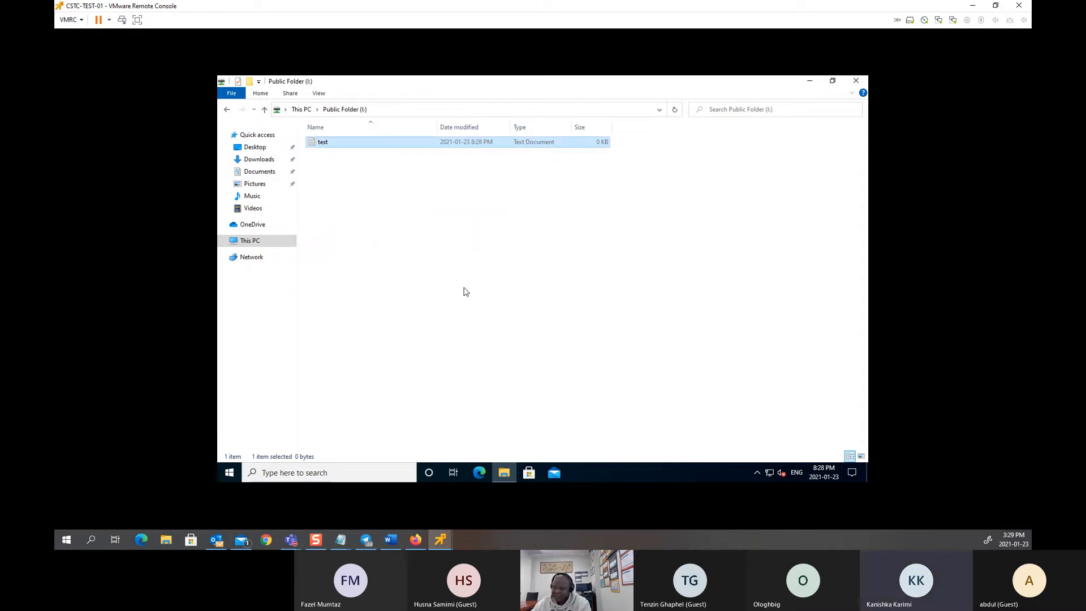
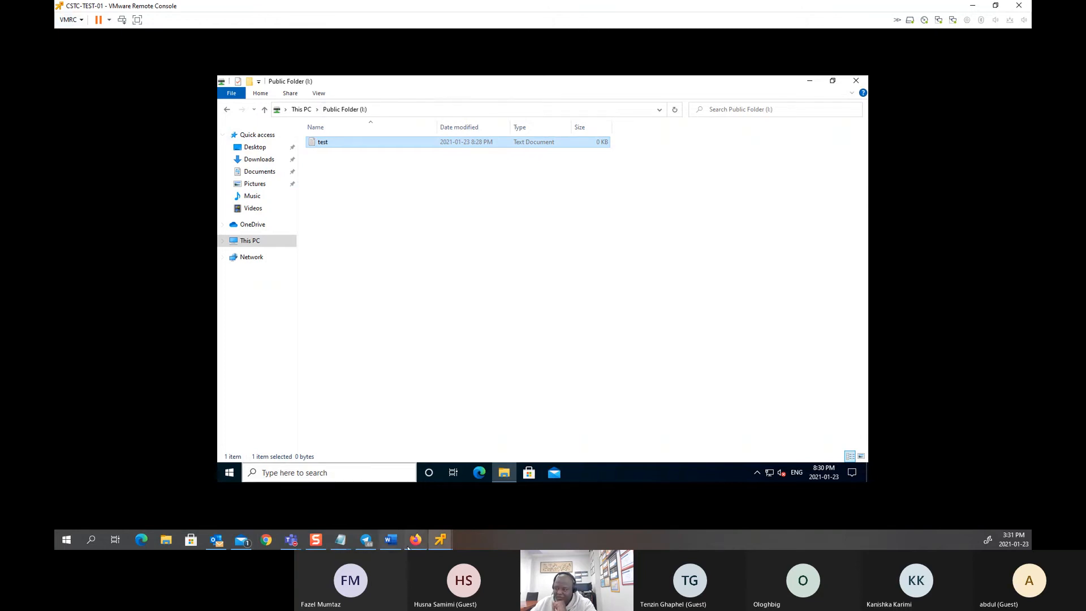
Step: On LAB-DC-01, browse to \\lab-dc-01 to list the server's shares, then go back to Local Disk (C:)
mouse_move(440, 539)
click(398, 487)
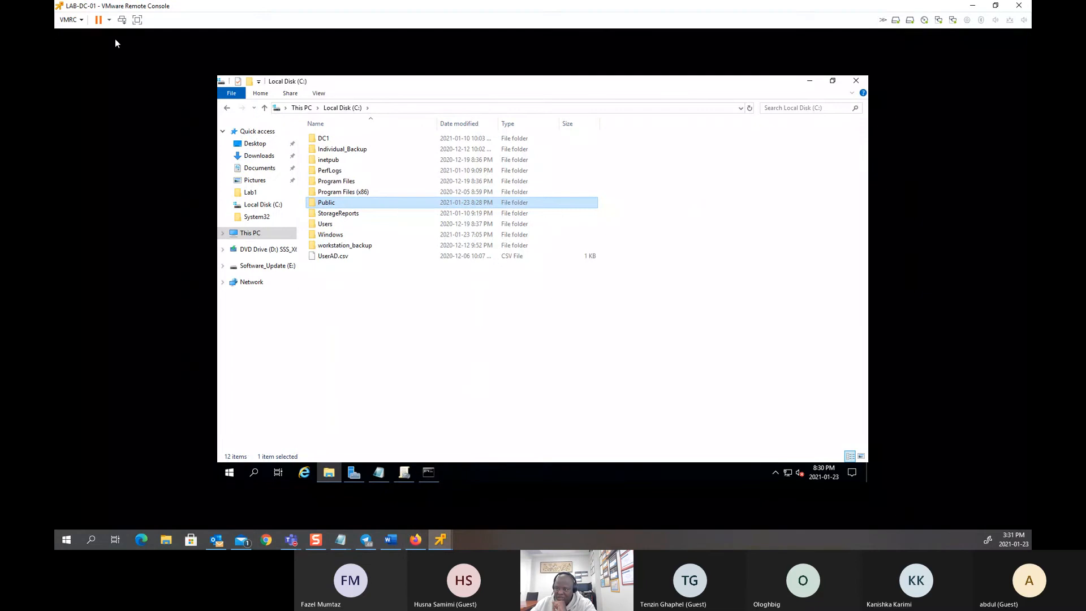
click(402, 107)
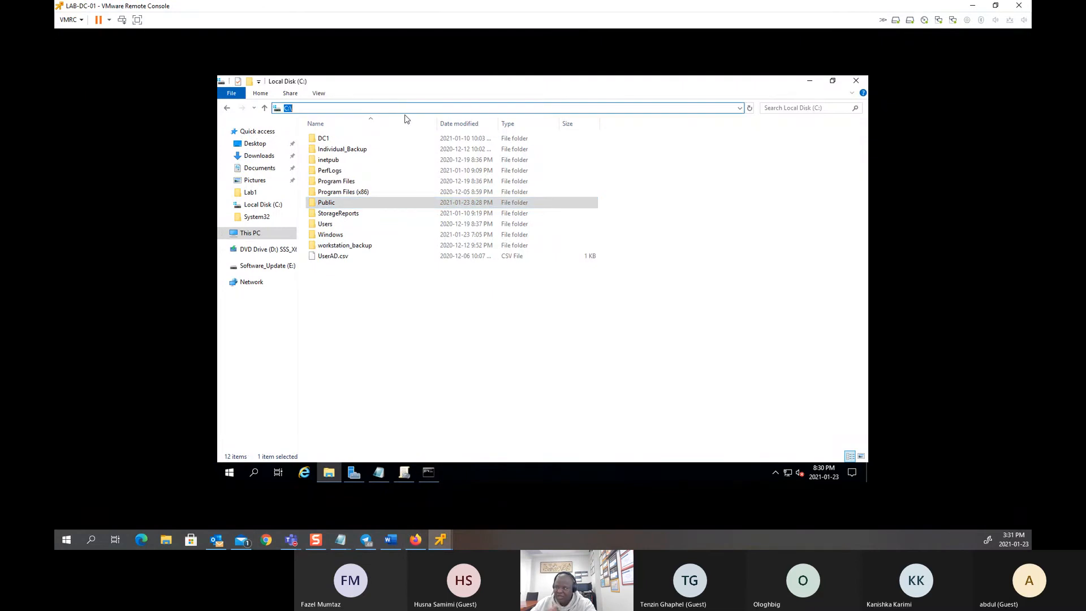
text(\\)
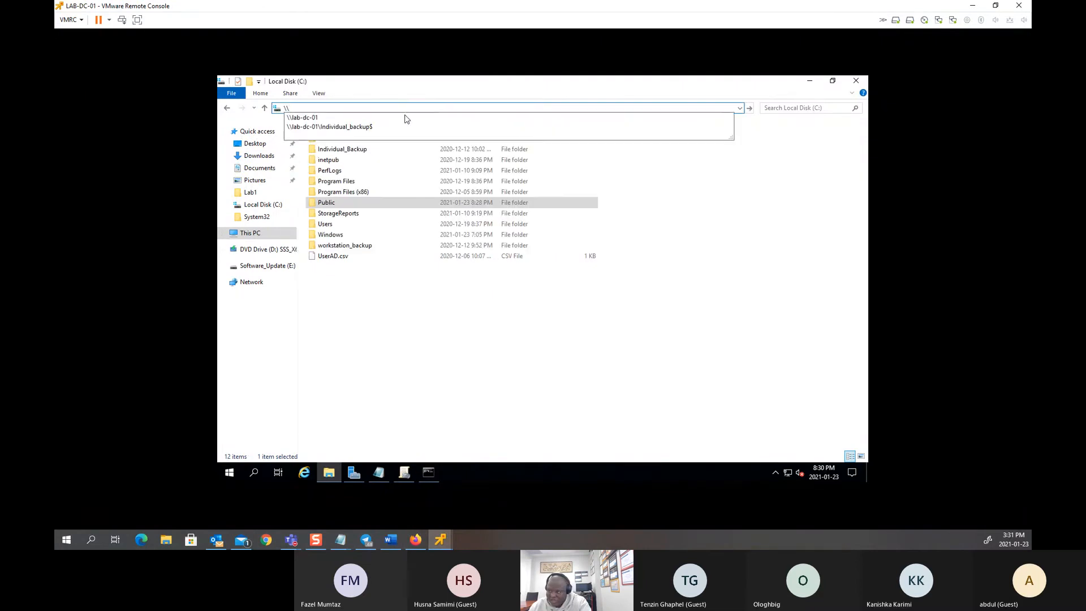
key(Down)
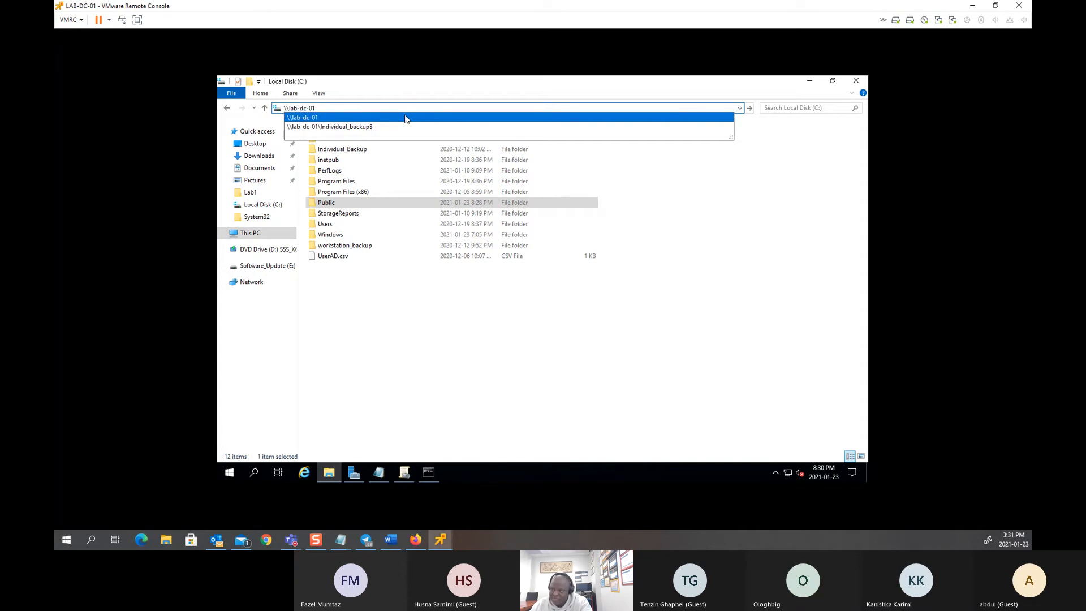
click(404, 117)
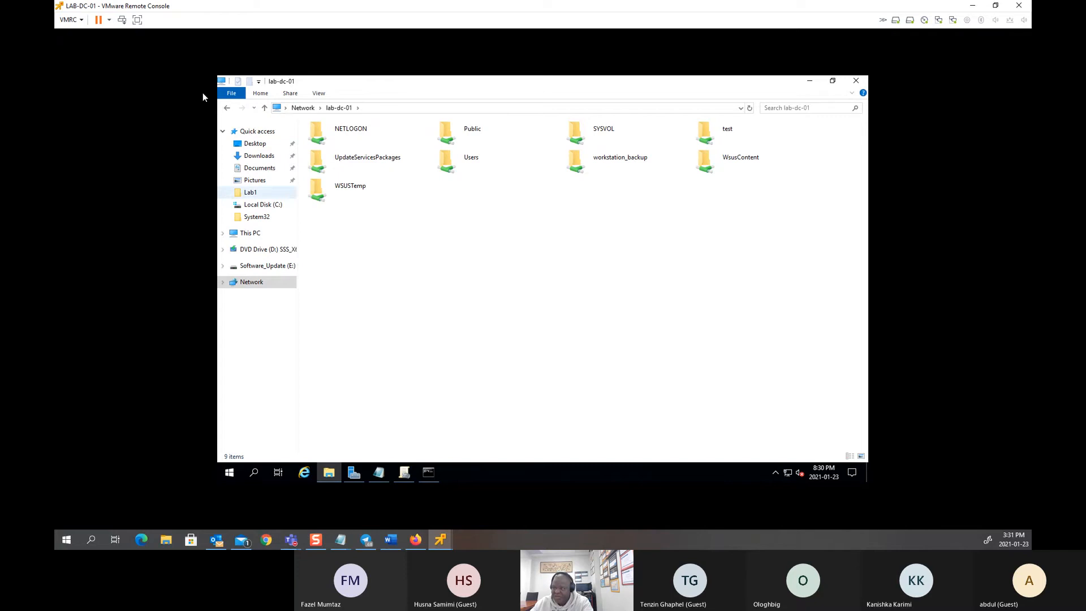
click(227, 109)
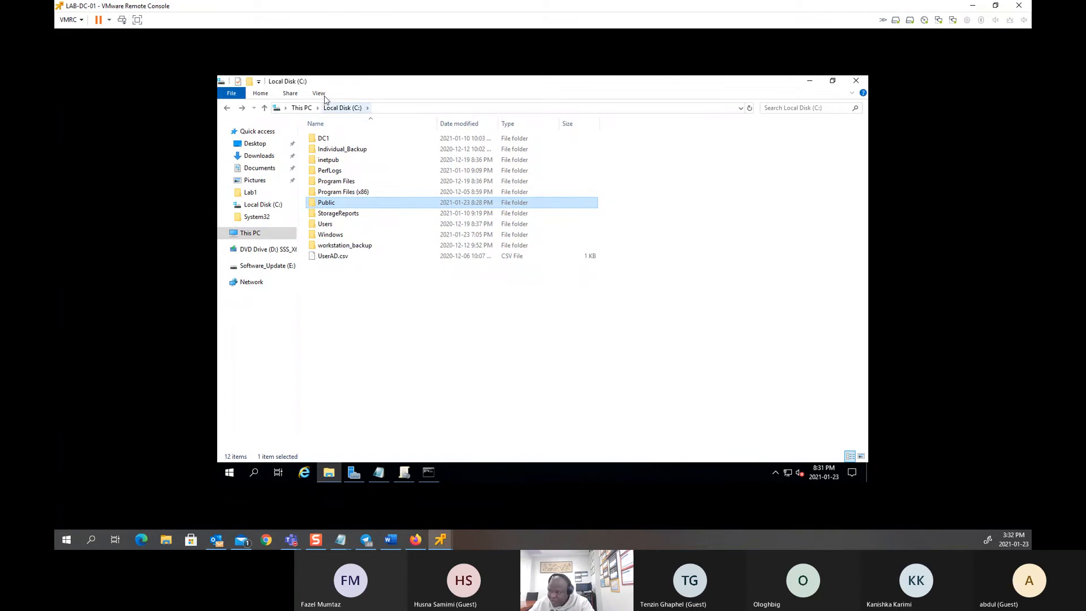
Step: Create a new folder named Admin_Folder at the root of LAB-DC-01's C: drive
right_click(337, 294)
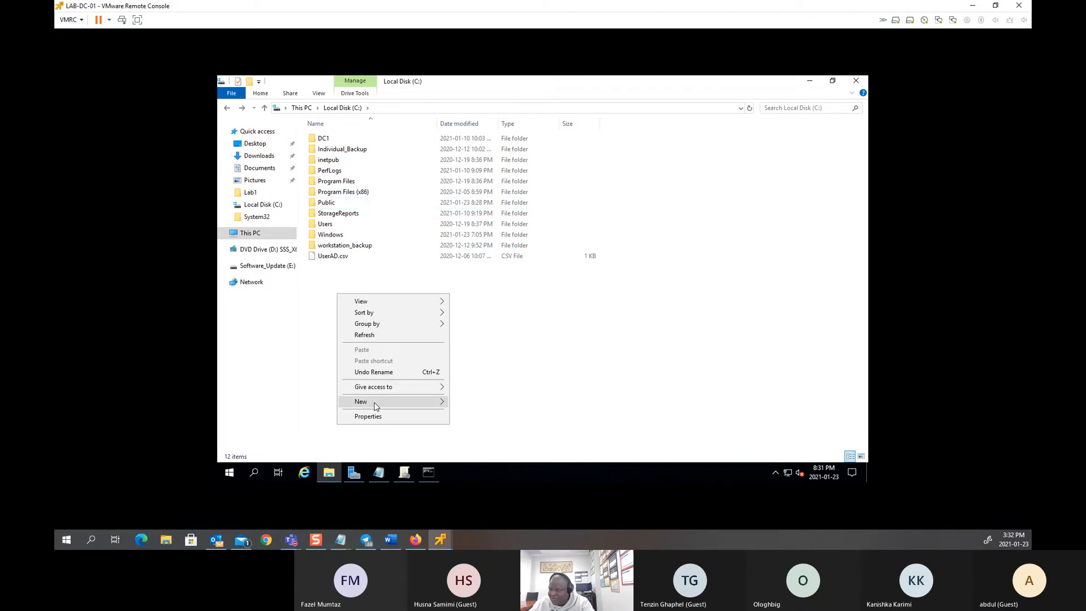
mouse_move(374, 405)
click(469, 401)
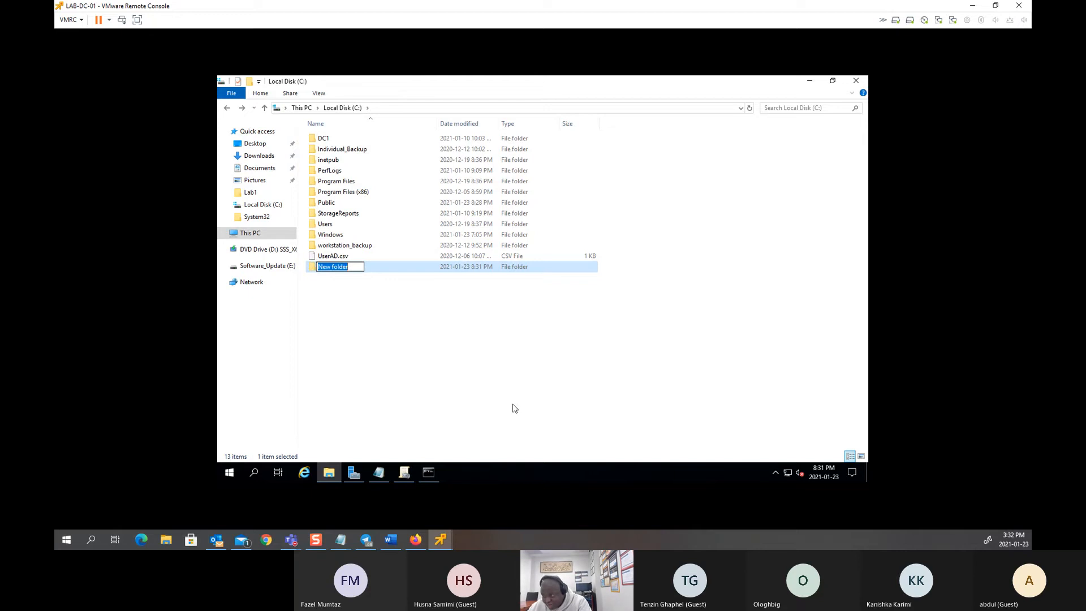
text(Ad)
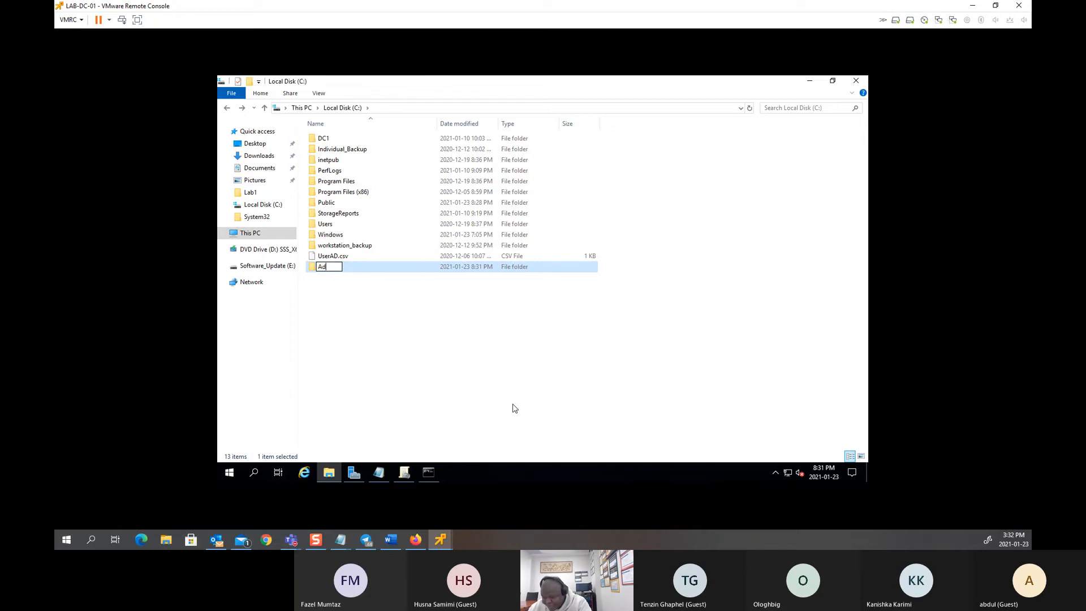
text(min)
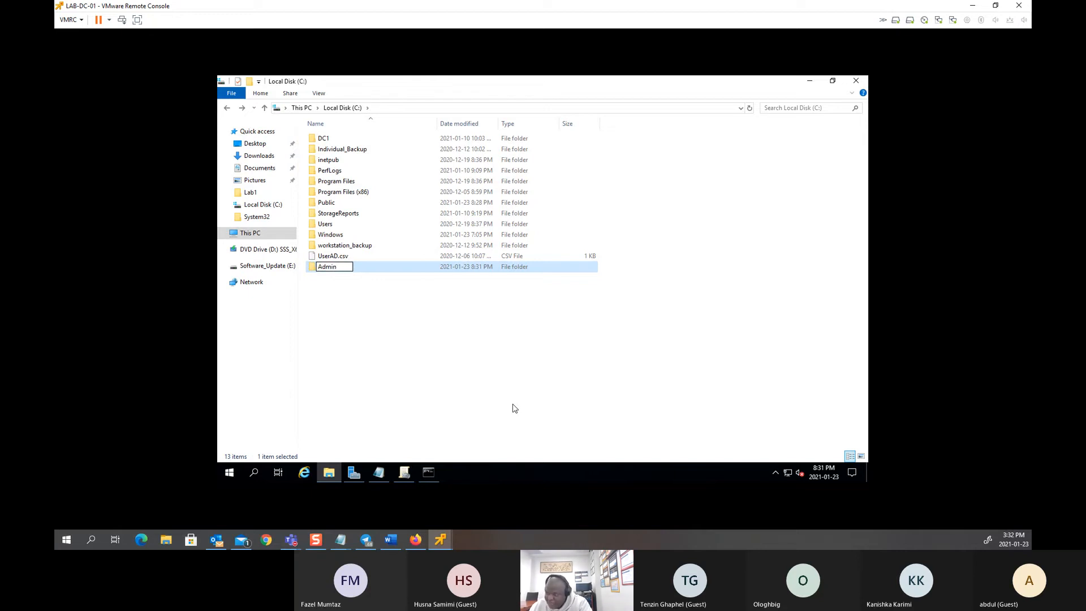
text(_Folder)
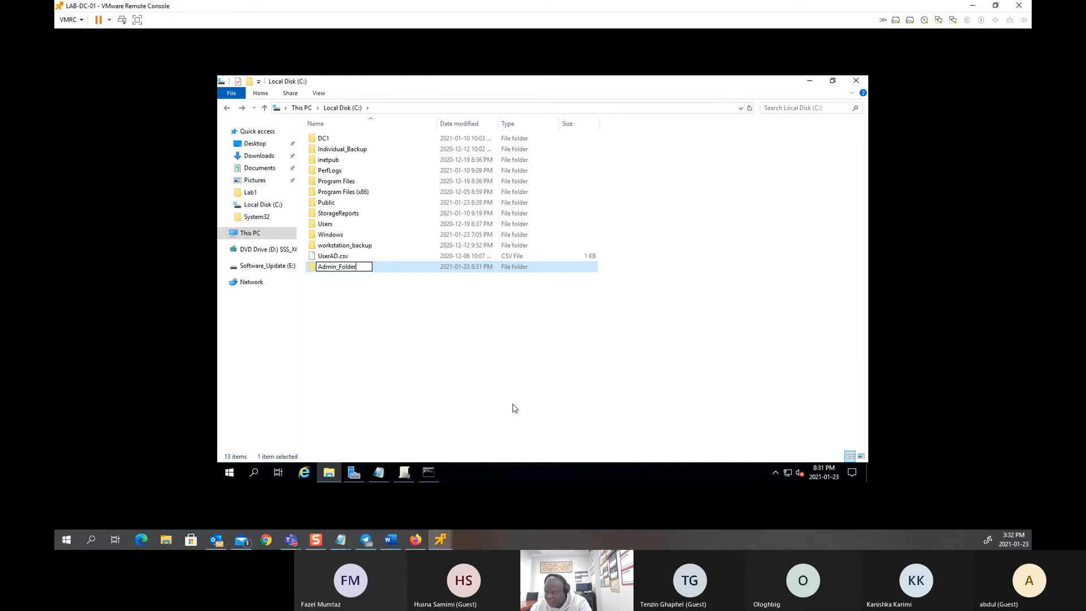
key(Return)
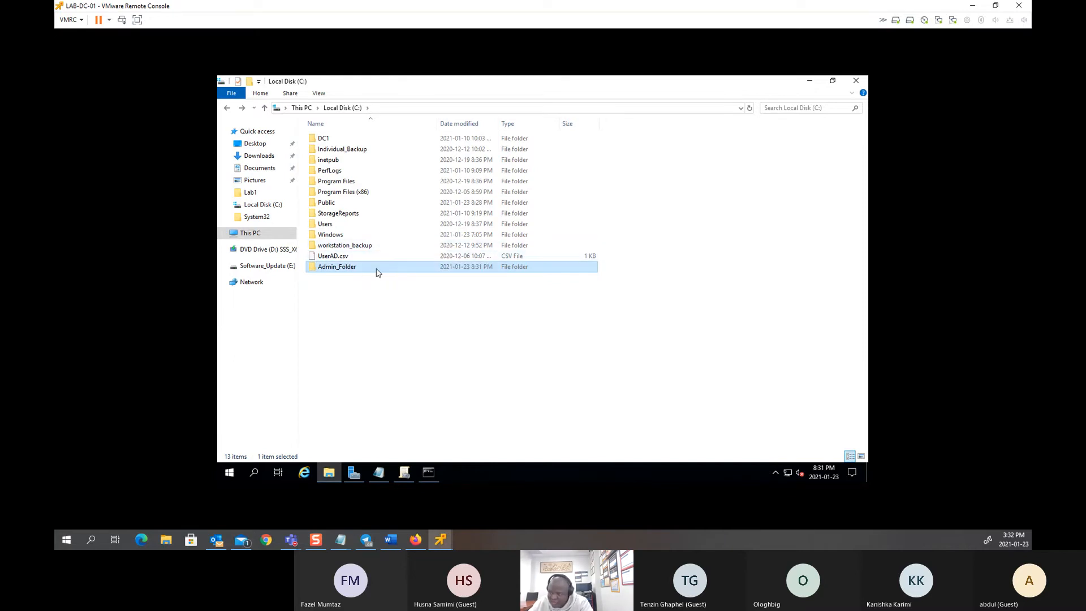
right_click(353, 272)
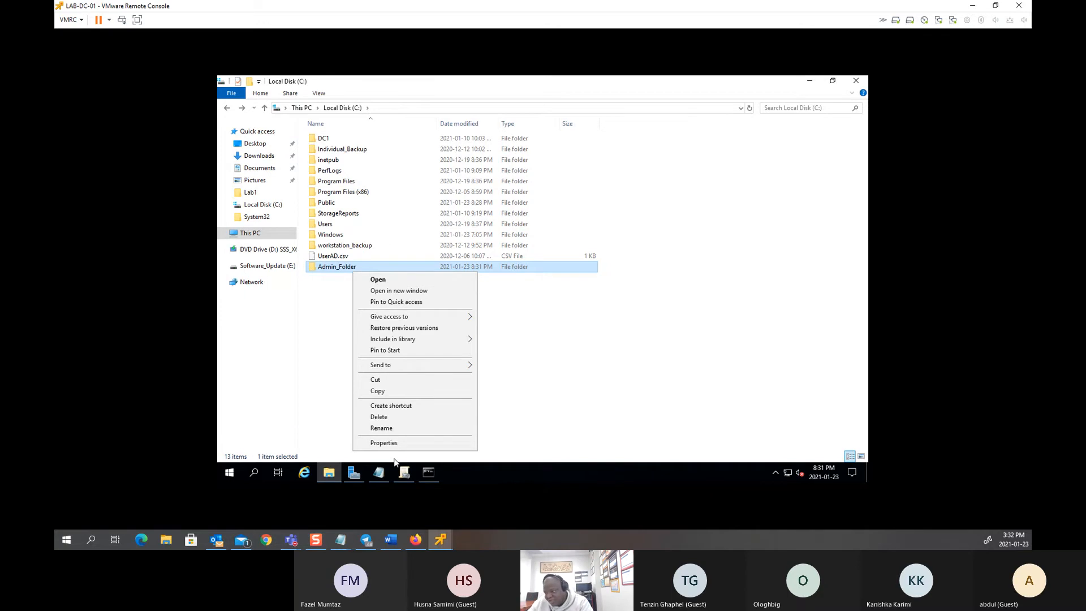
Step: Open the Advanced Sharing settings from Admin_Folder's Sharing properties
click(383, 442)
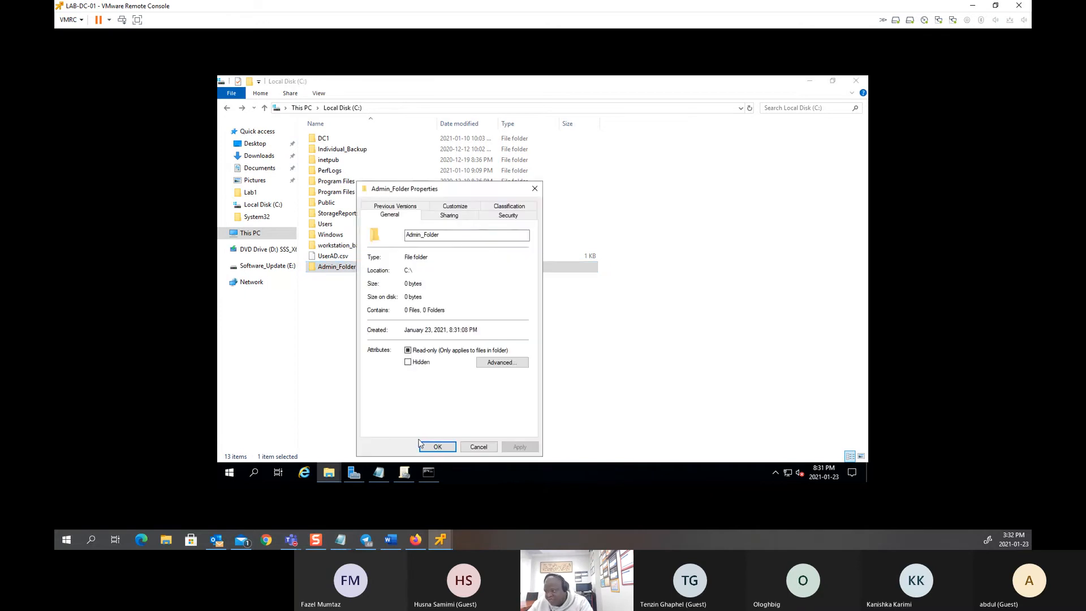
click(449, 219)
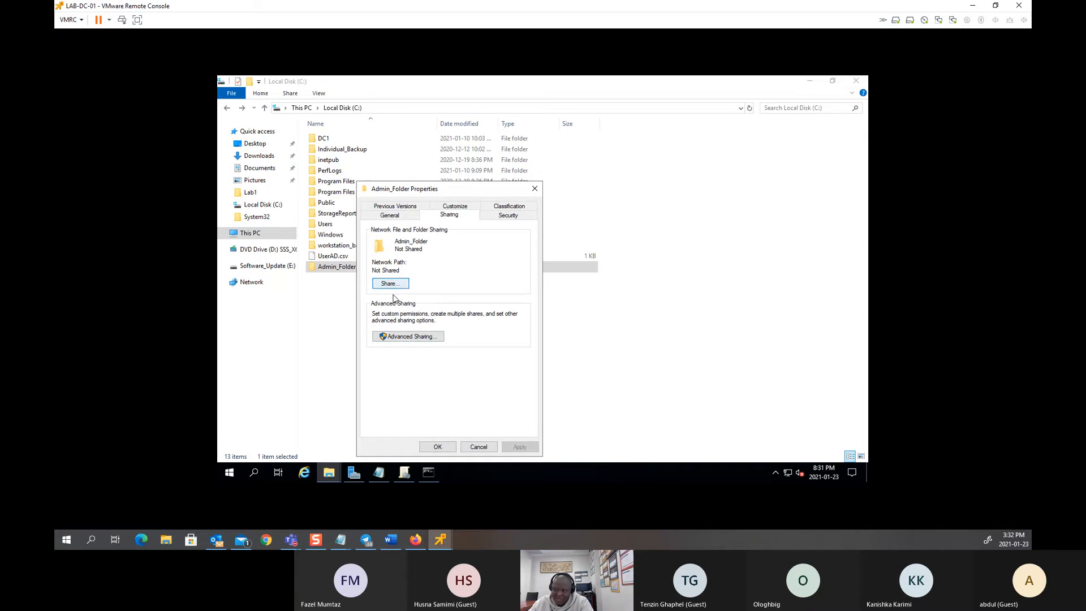
click(407, 338)
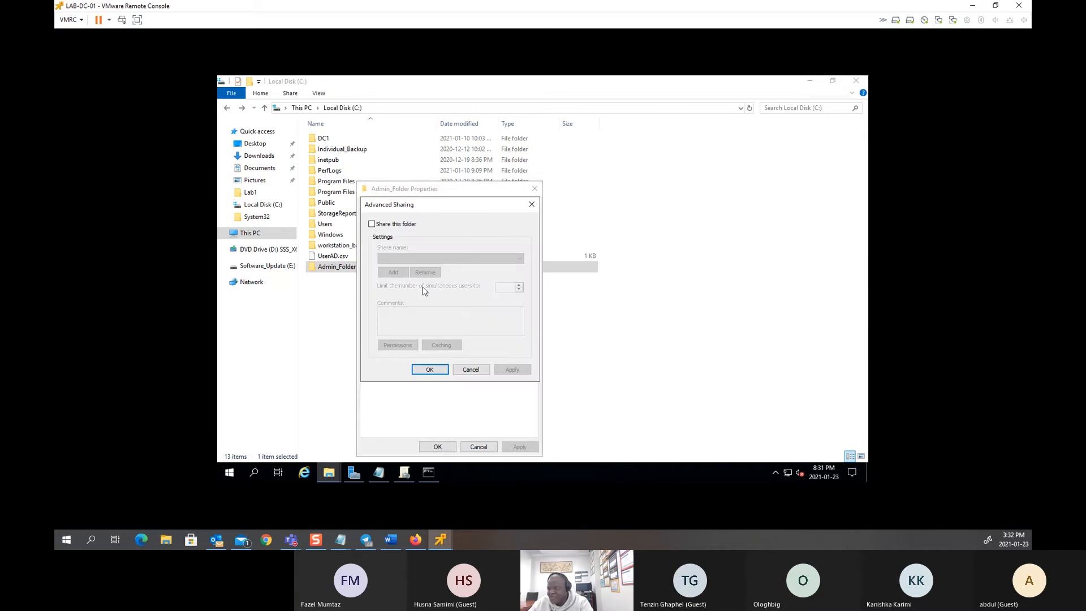
drag(433, 206, 629, 216)
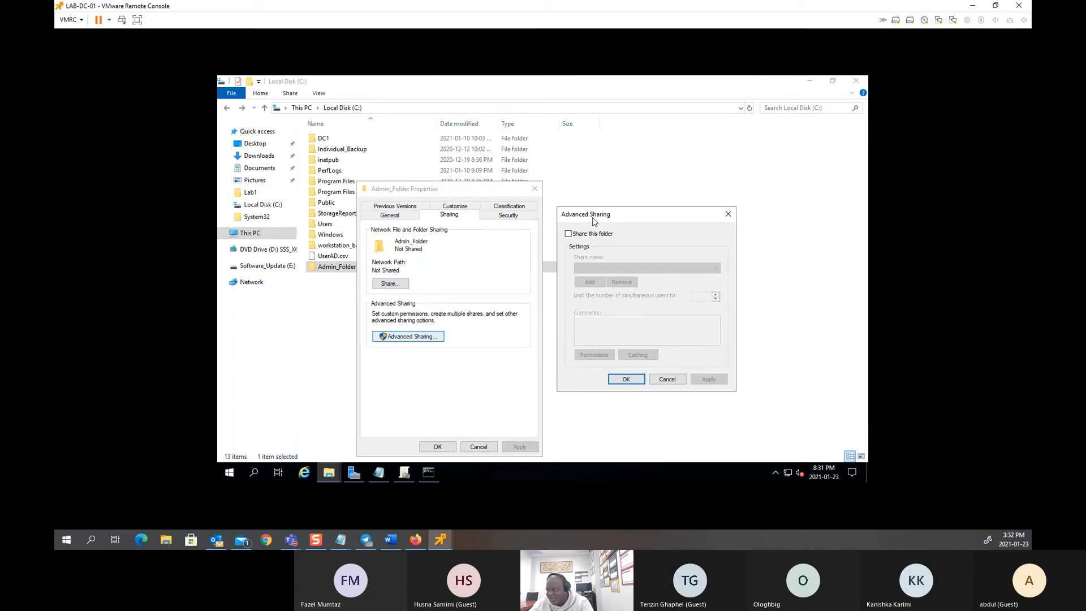
drag(567, 213, 315, 188)
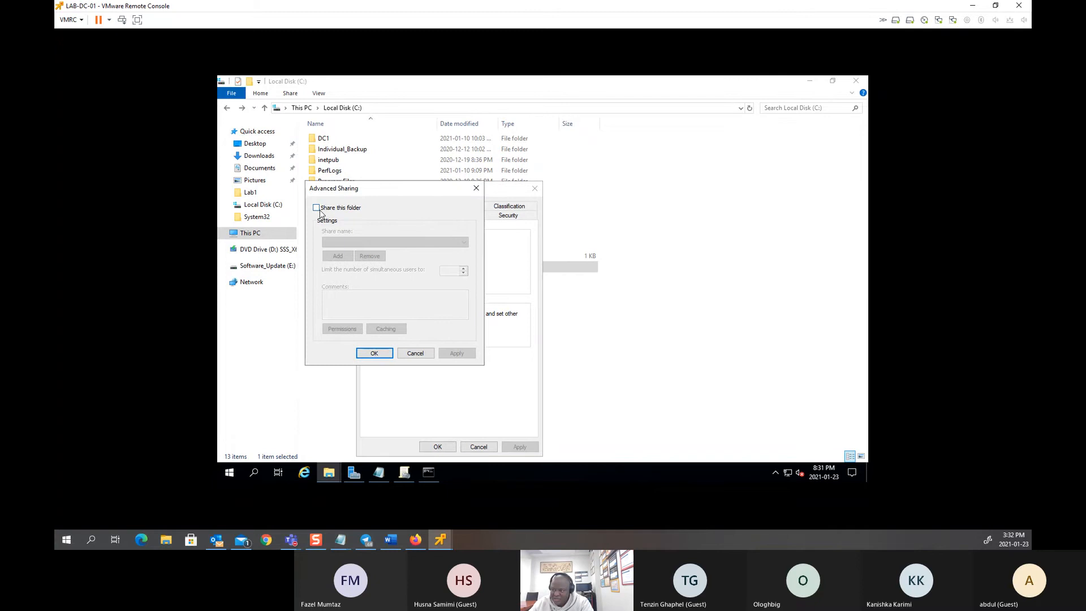
Step: Share the folder as hidden Admin_Folder$ and remove Everyone from its share permissions
click(317, 208)
click(367, 242)
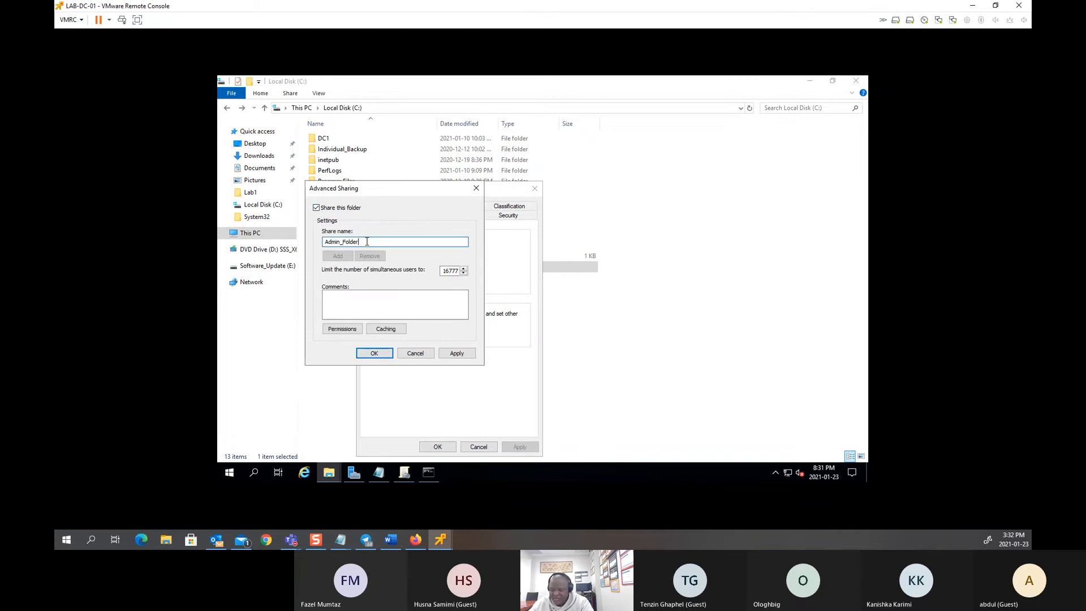
text($)
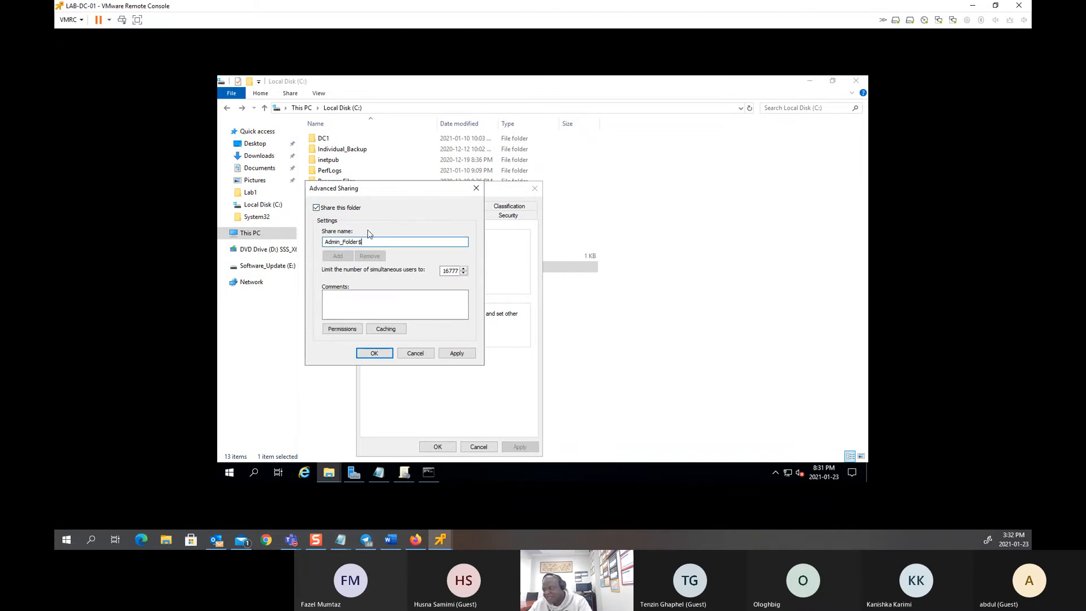
click(344, 330)
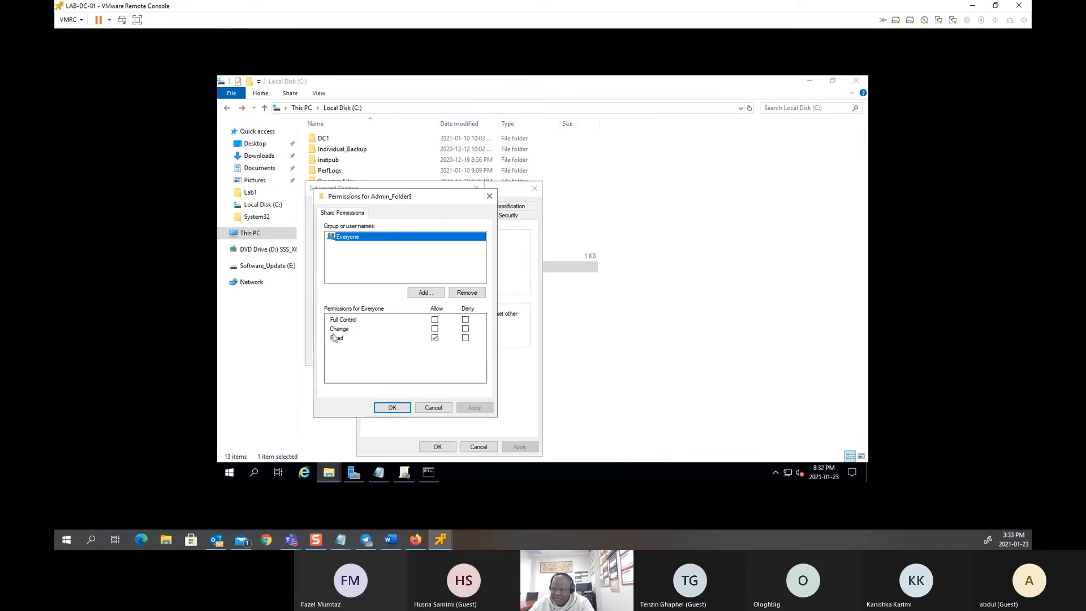
click(472, 298)
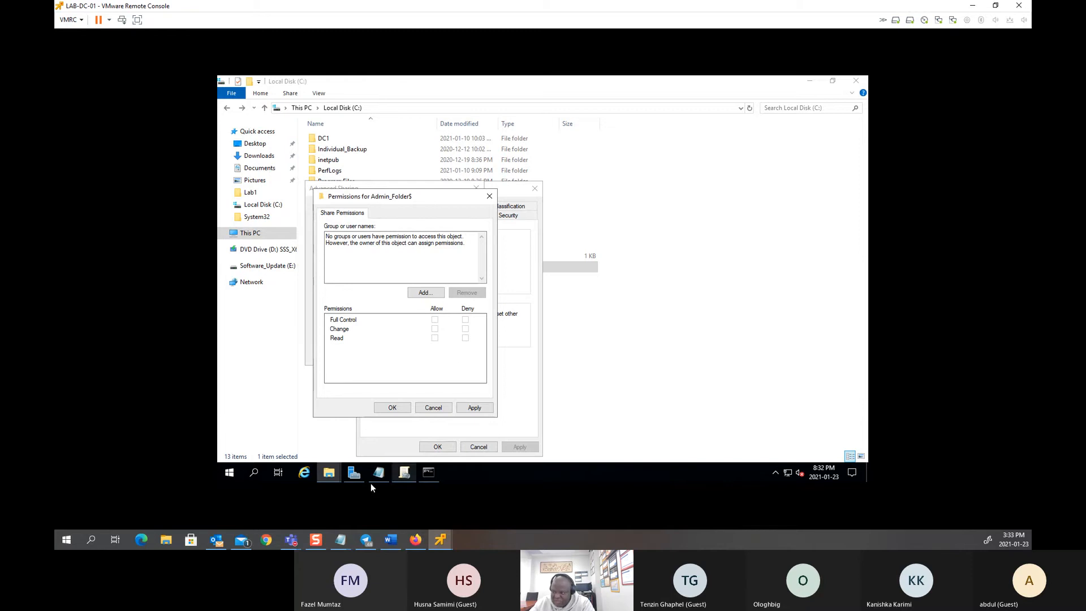
Step: Launch Active Directory Users and Computers from Windows Administrative Tools
click(229, 472)
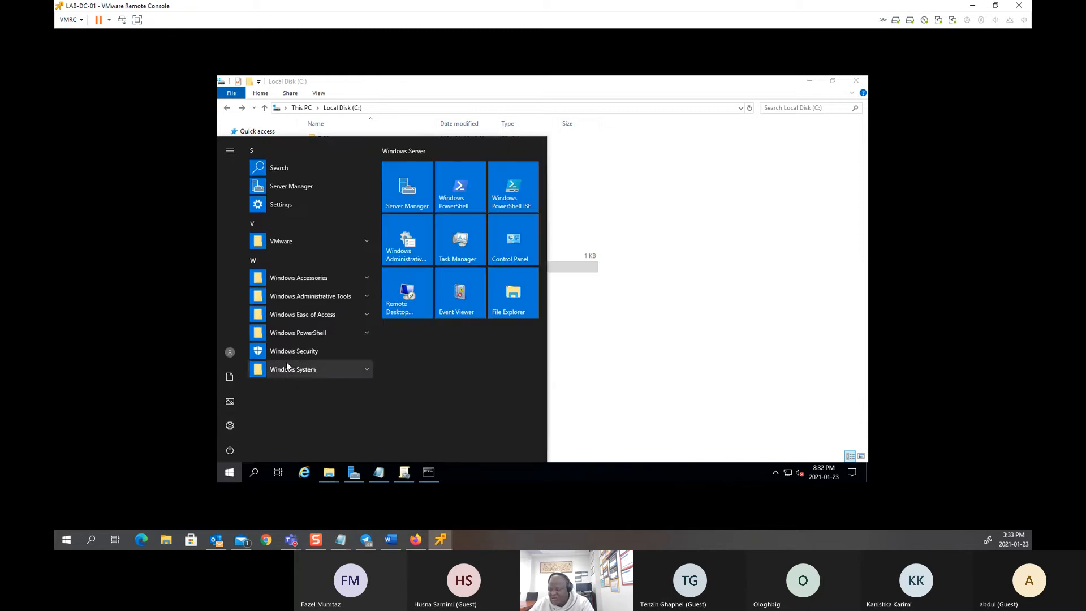
click(323, 295)
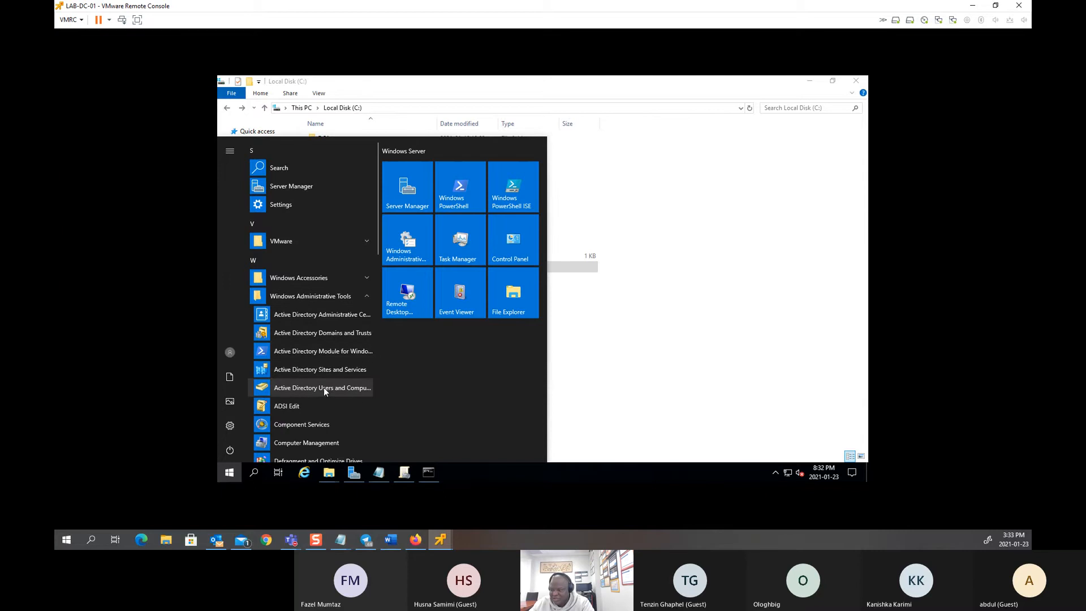
click(339, 387)
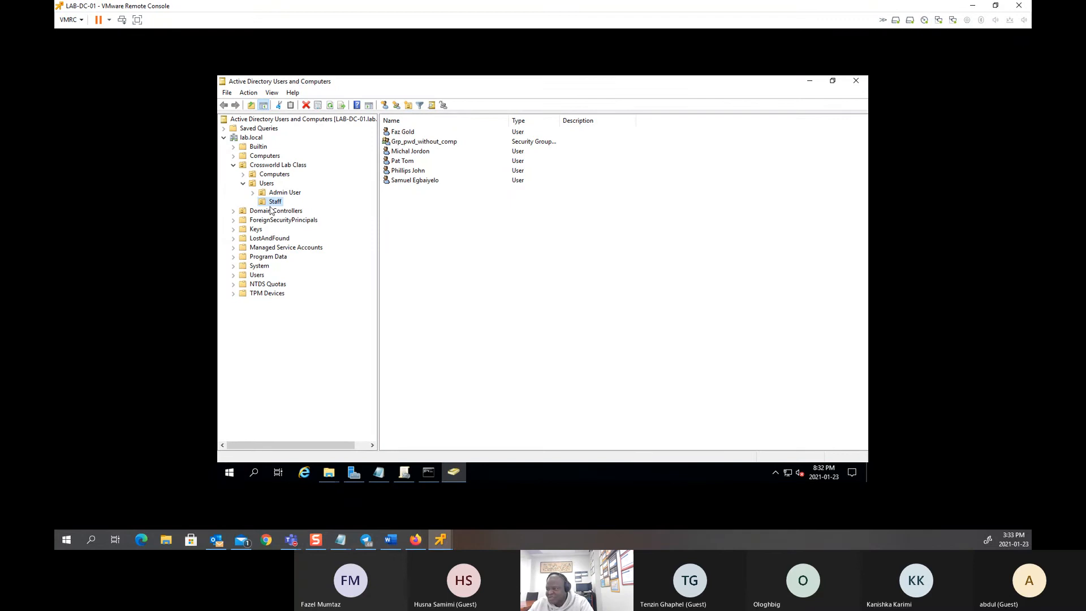
Step: Create the global security group GRP_Administrator in the Staff container
click(416, 243)
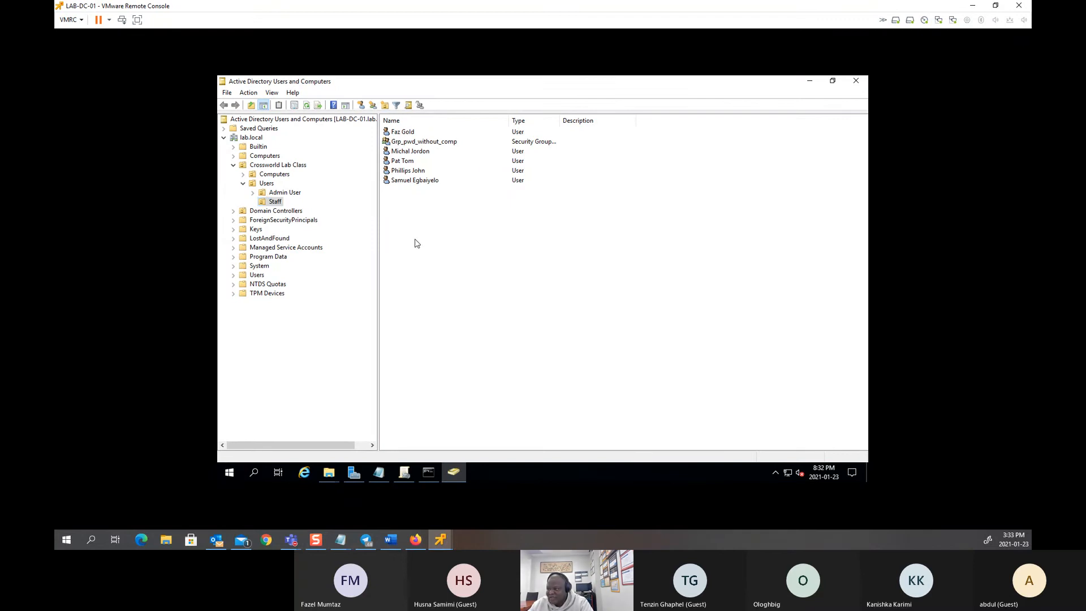
right_click(409, 210)
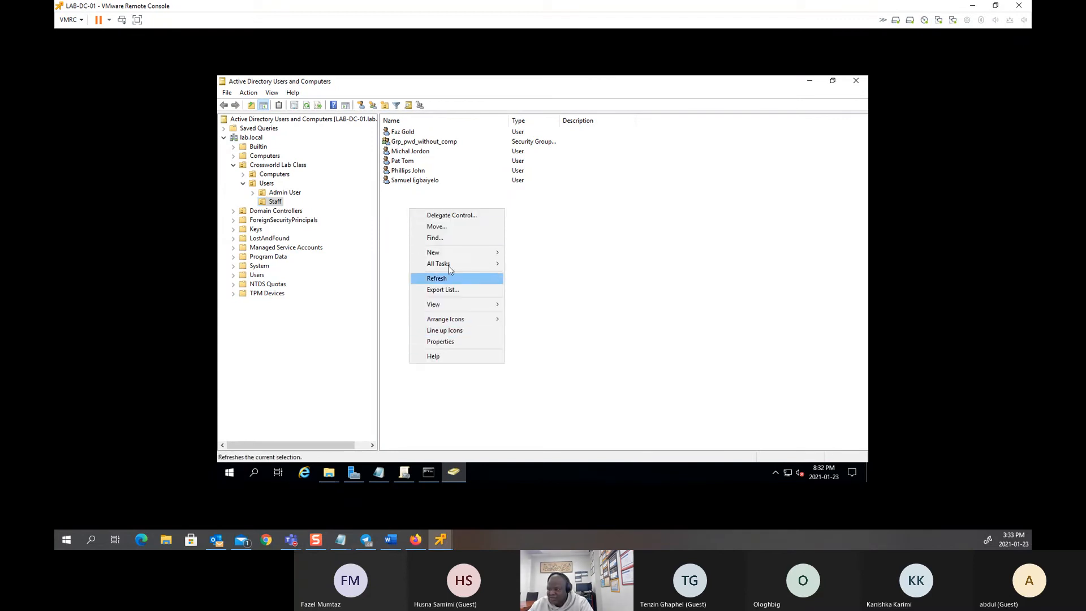
mouse_move(472, 256)
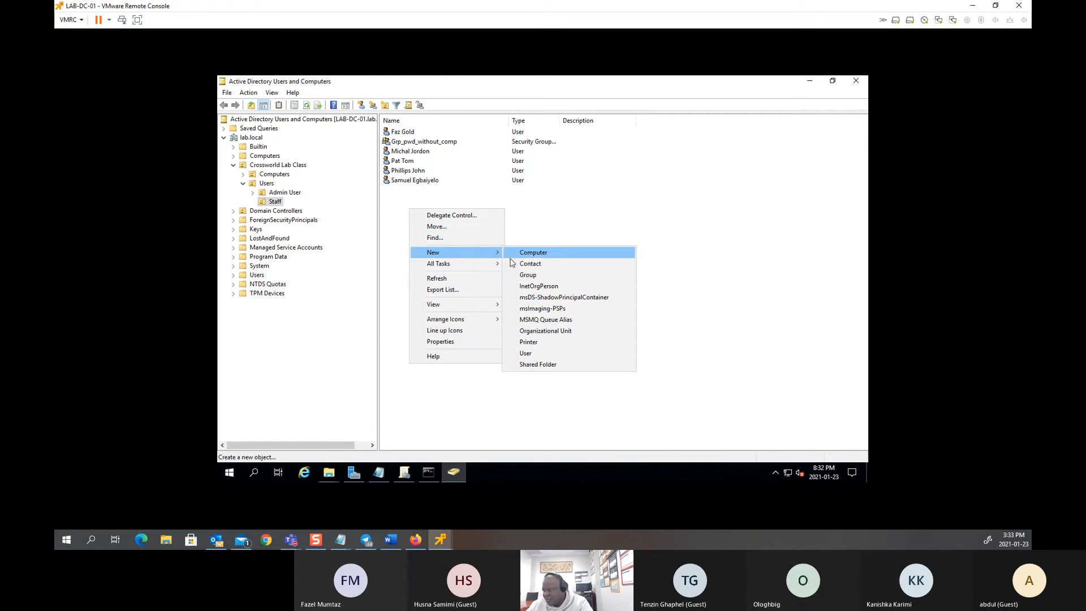
click(528, 275)
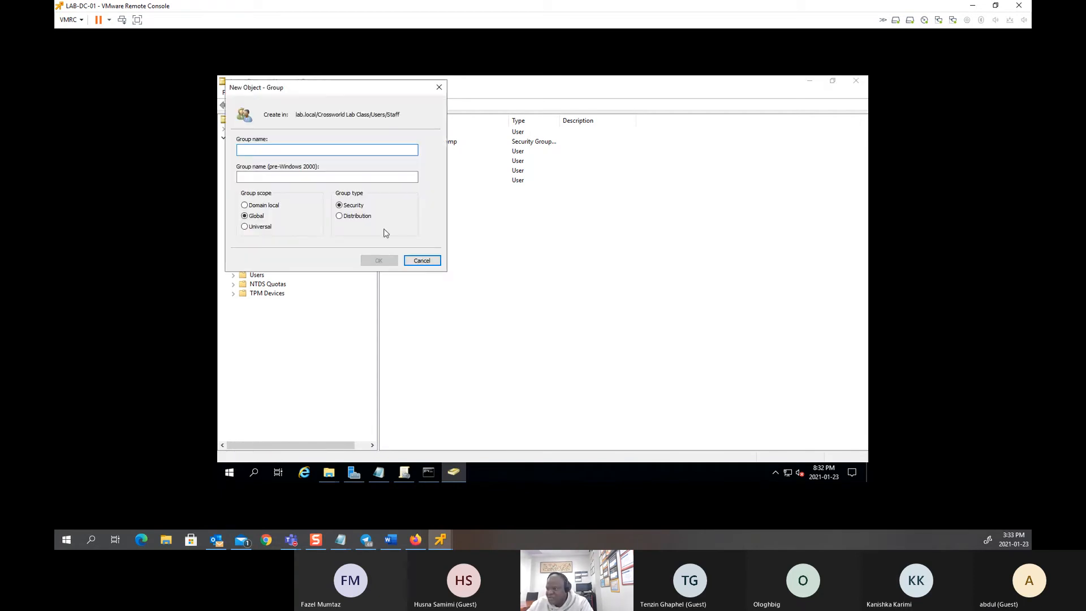
drag(328, 95, 346, 204)
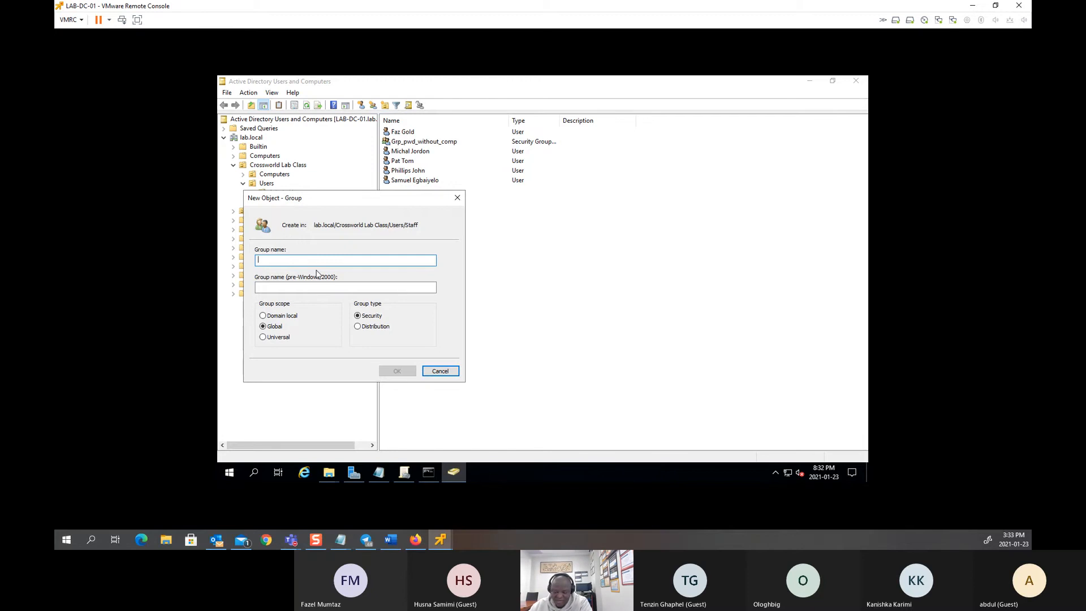
text(GRP_A)
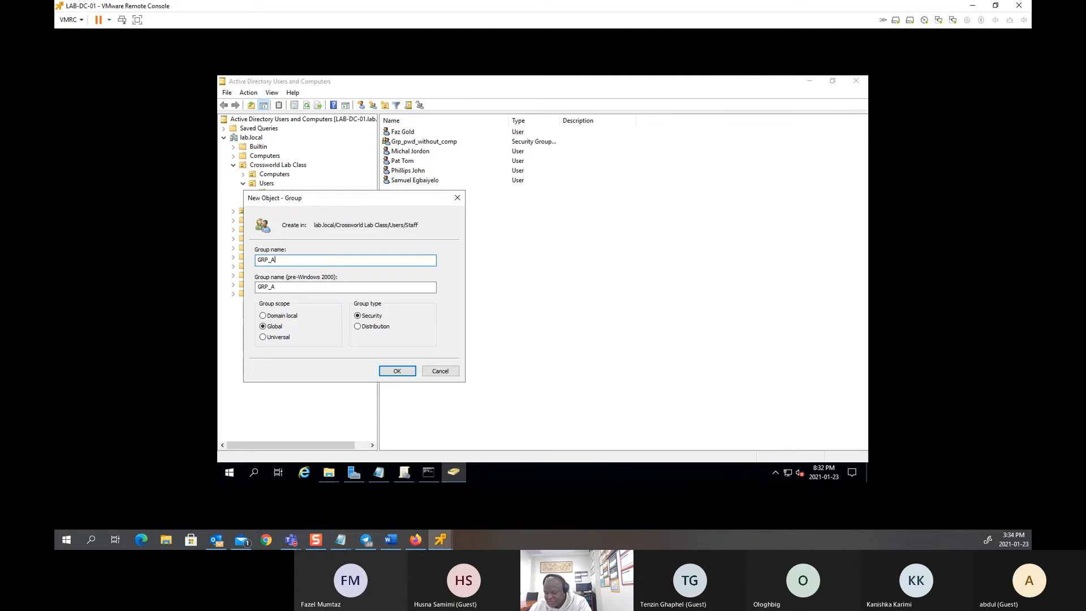
text(trator)
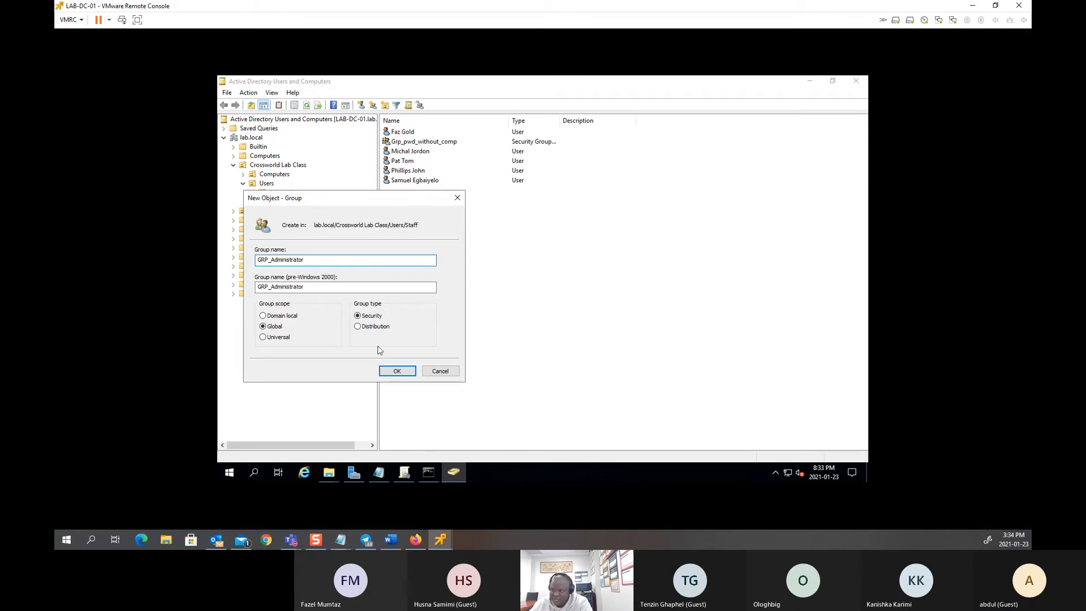
click(394, 371)
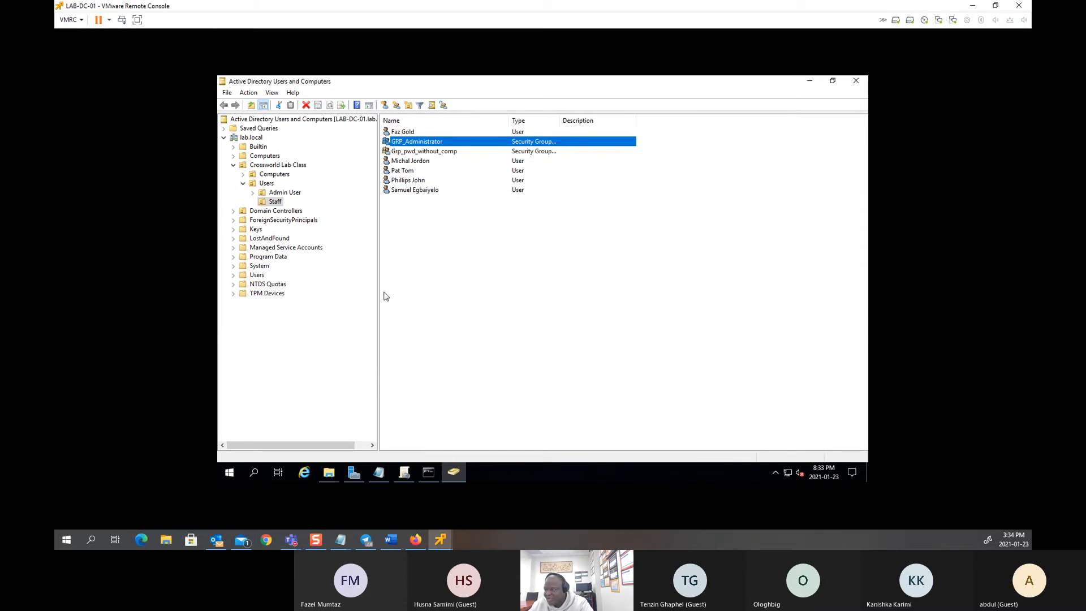
Step: Add the account in the Admin User folder to GRP_Administrator, then return to Staff
click(281, 193)
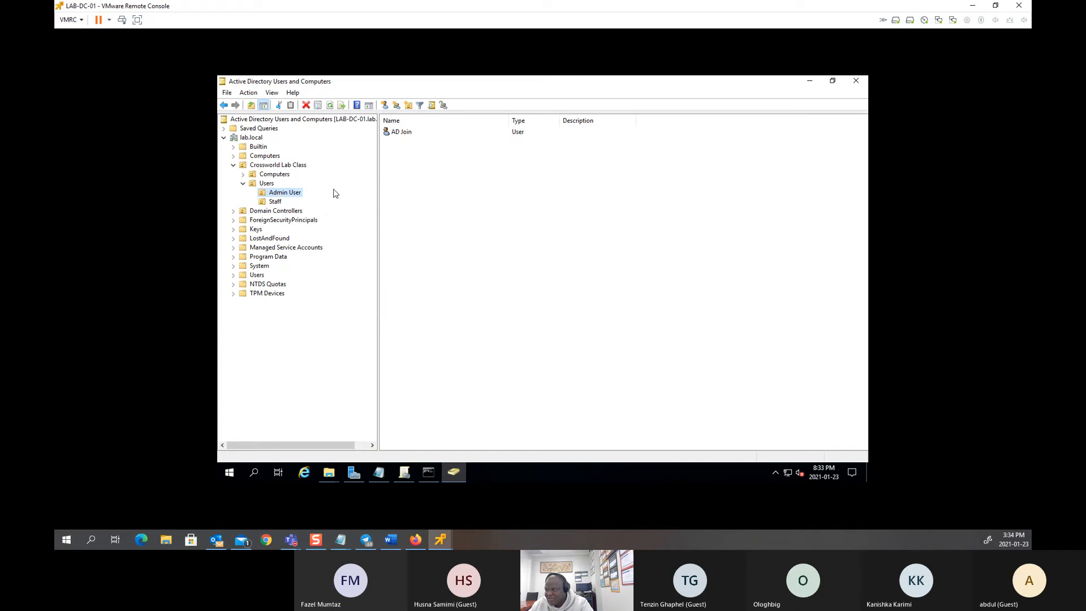
click(410, 133)
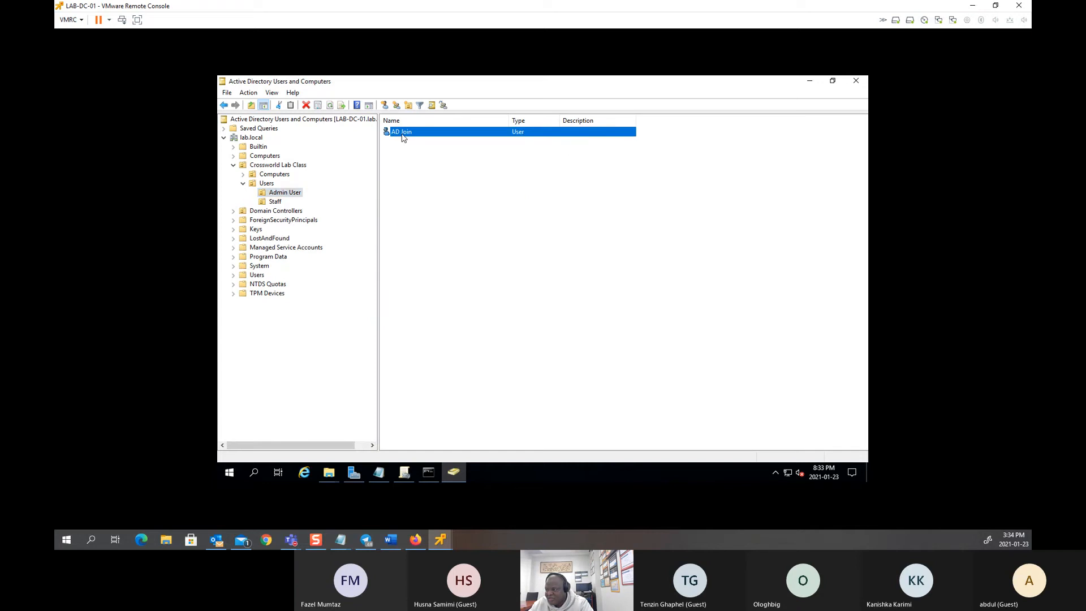
right_click(402, 136)
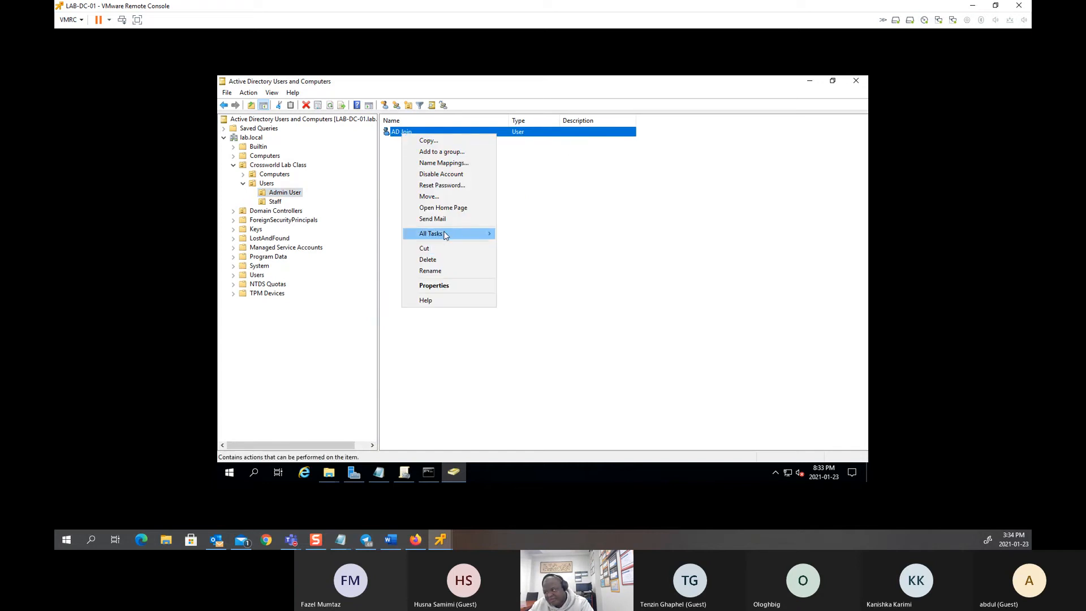
click(427, 153)
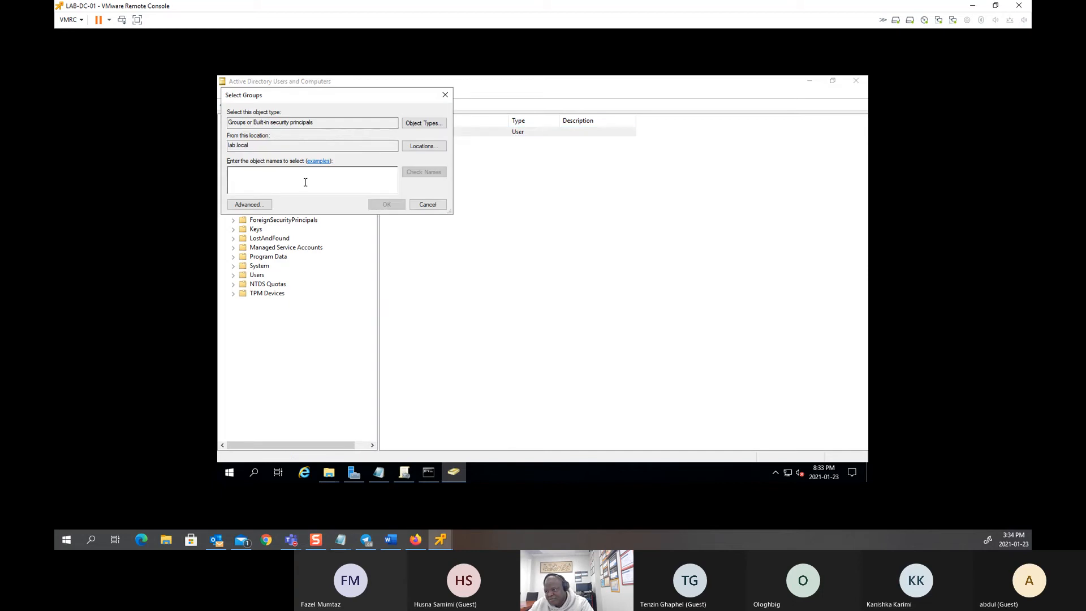
text(gr)
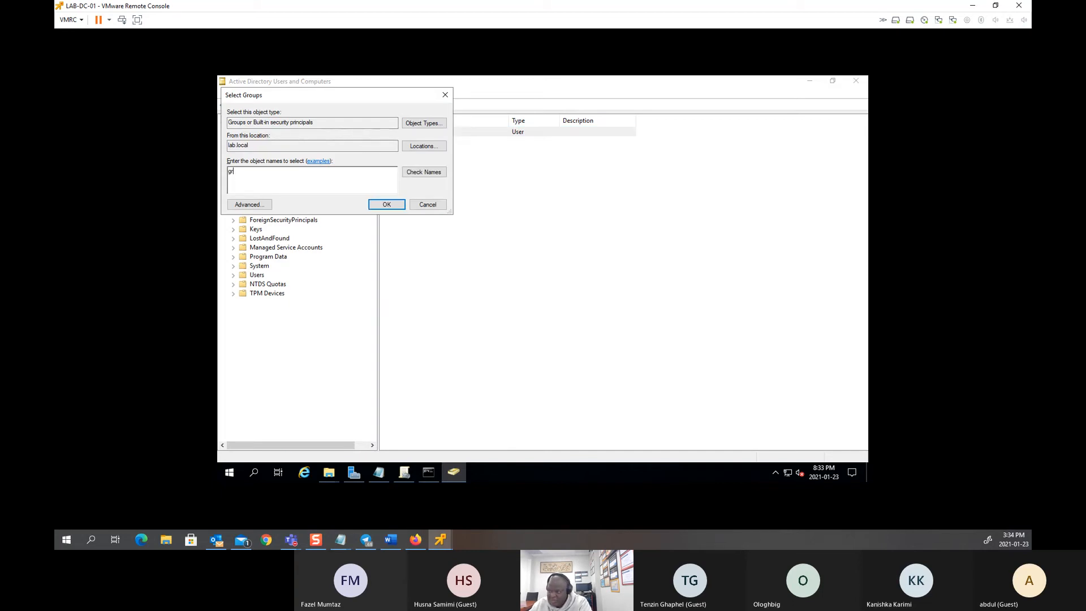
text(p_ad)
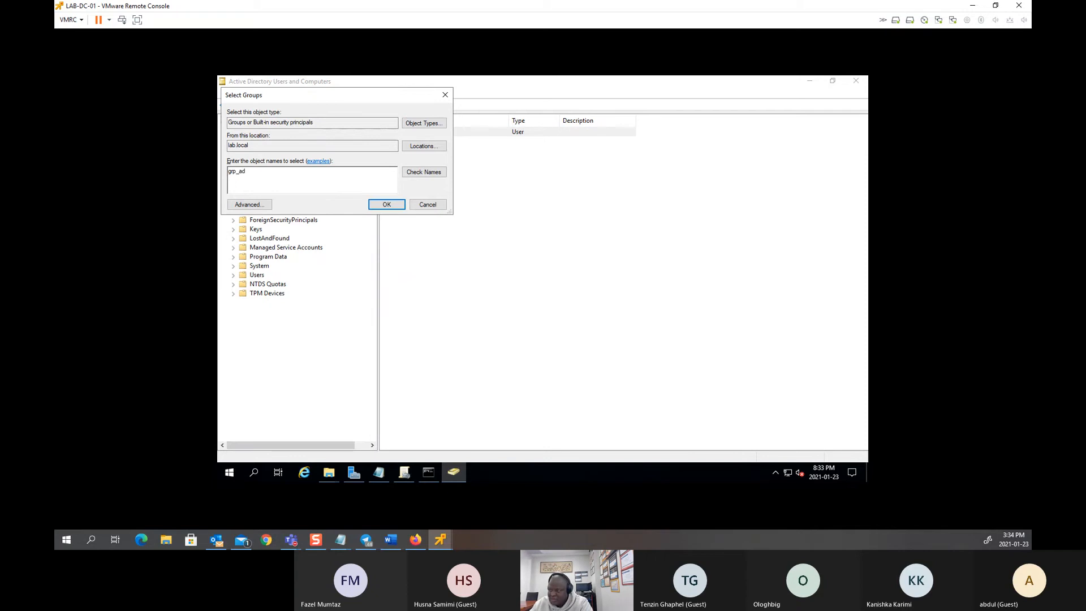
key(ctrl+k)
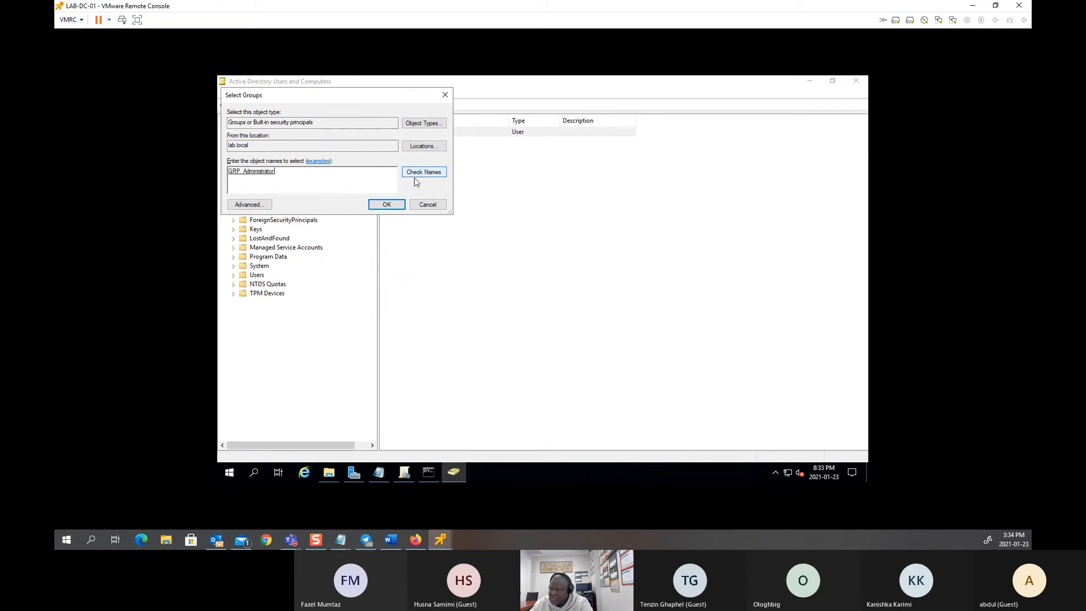
click(385, 204)
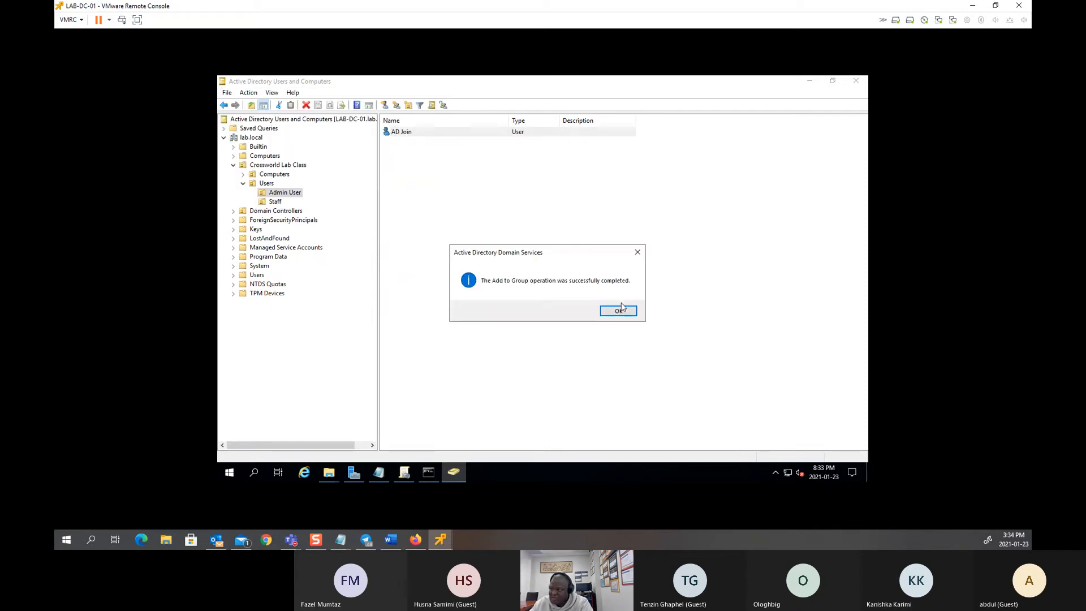
click(621, 308)
click(271, 202)
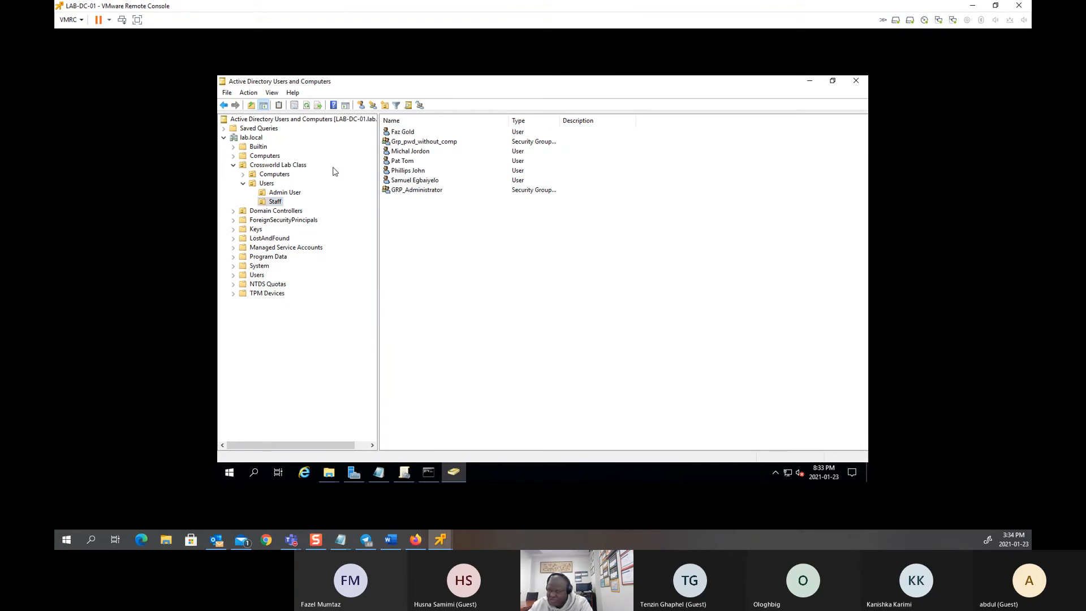
click(399, 191)
right_click(416, 193)
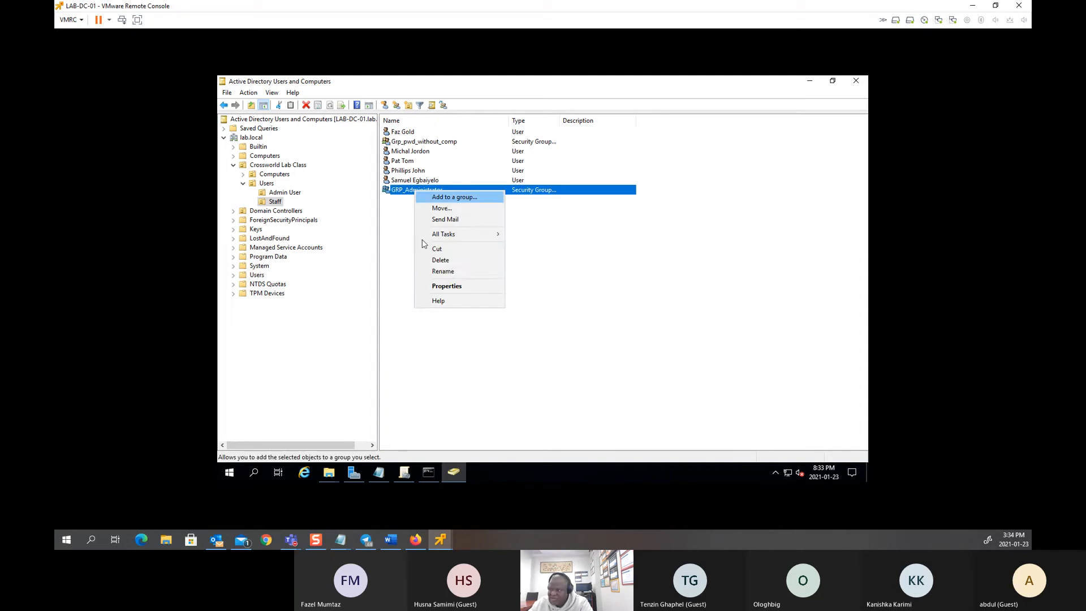
click(431, 287)
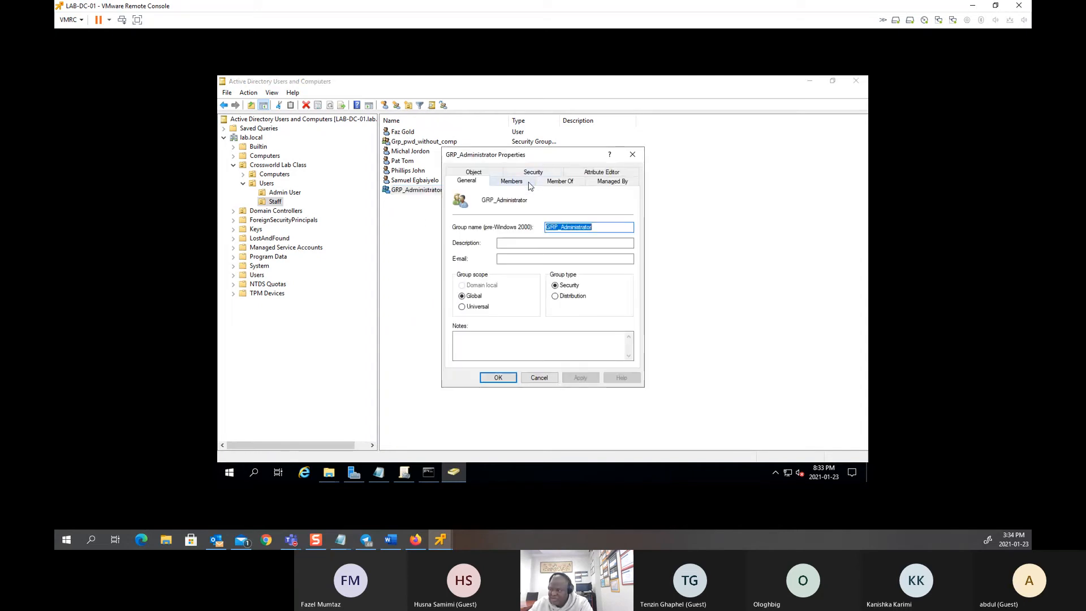
click(511, 180)
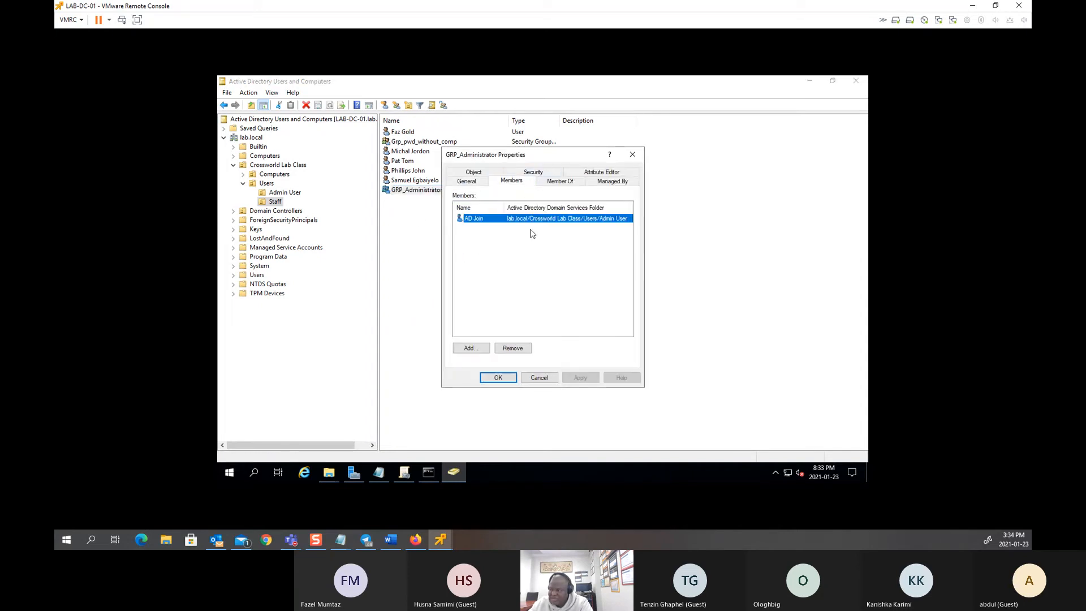
click(539, 378)
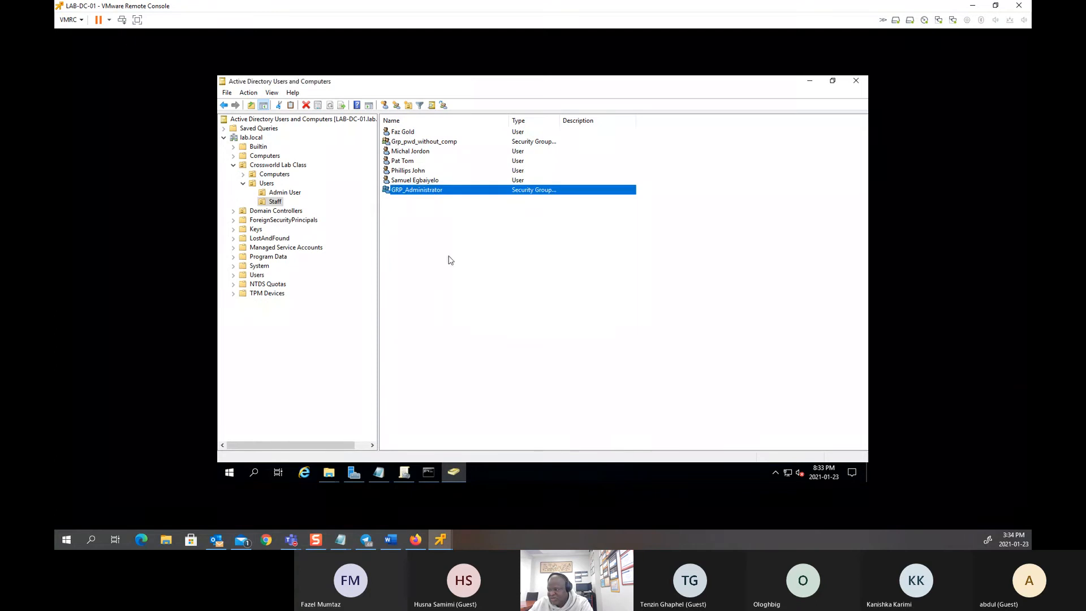
Step: Add a Staff user account to GRP_Administrator
right_click(410, 180)
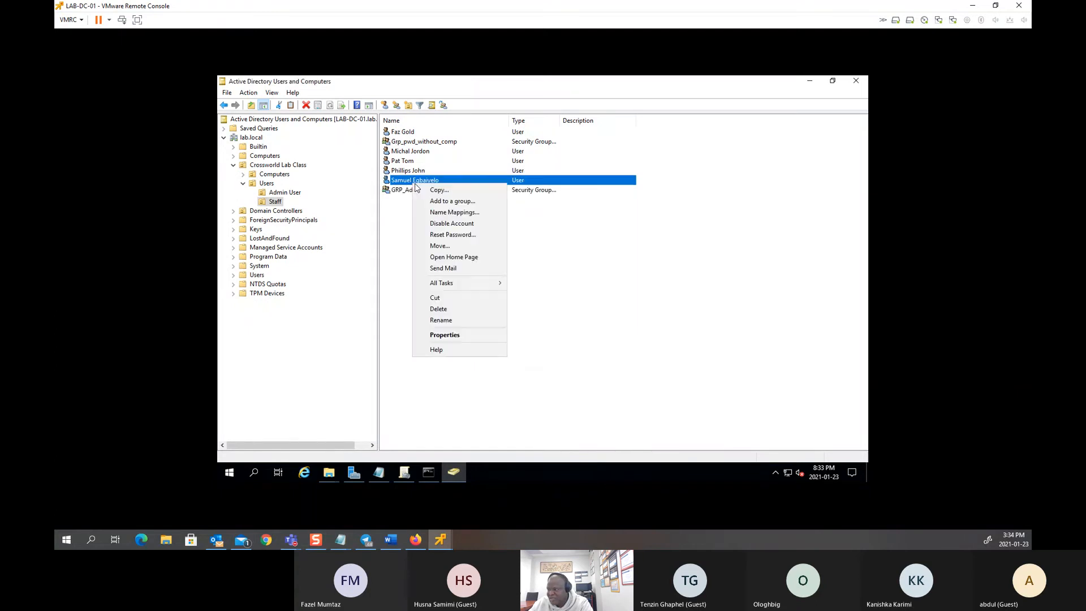
click(394, 231)
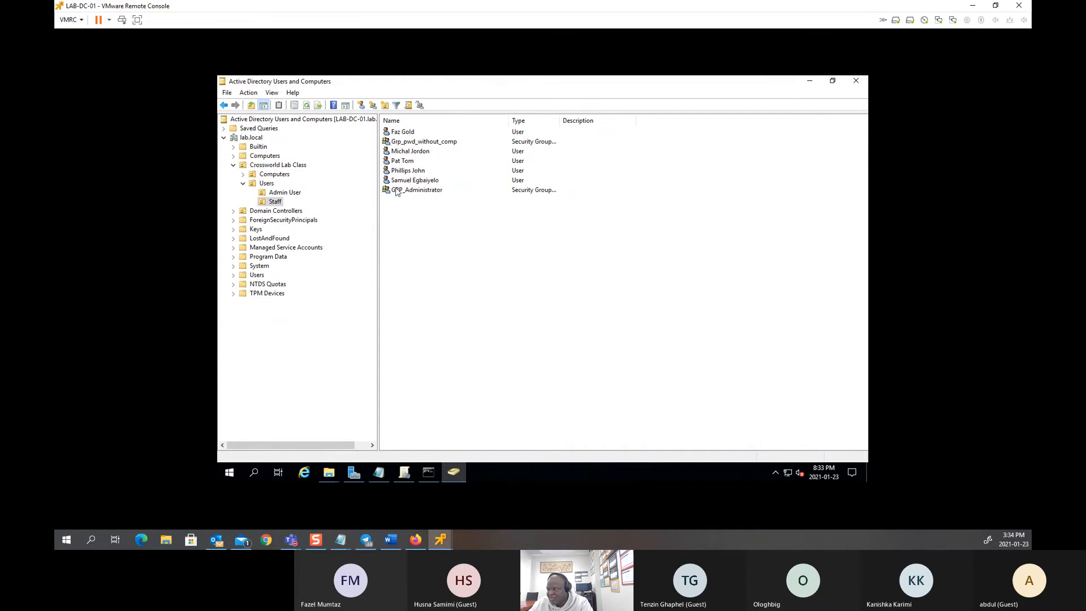
right_click(398, 162)
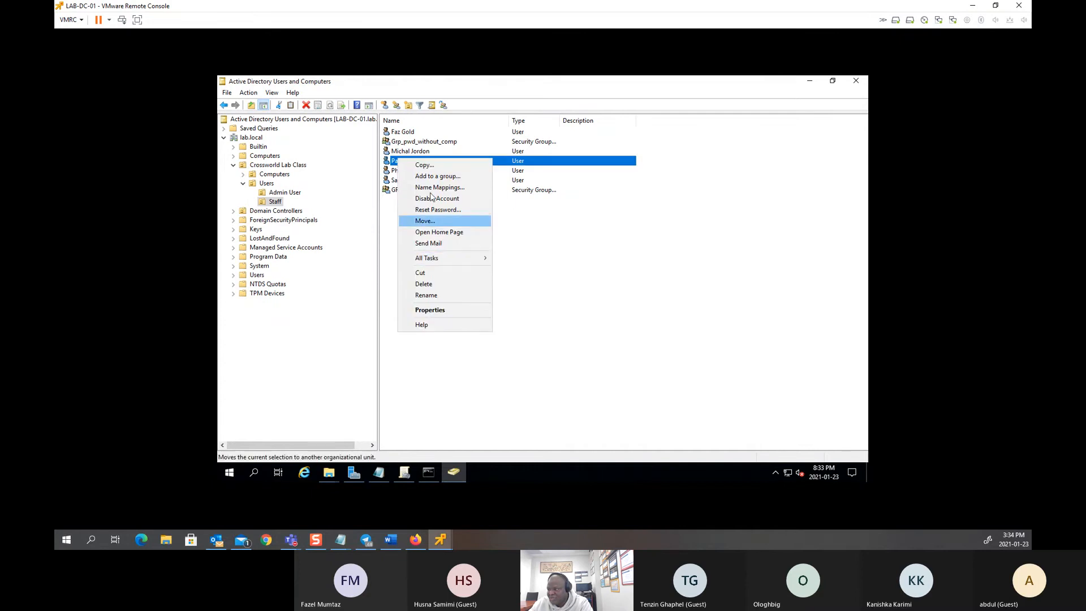
click(435, 177)
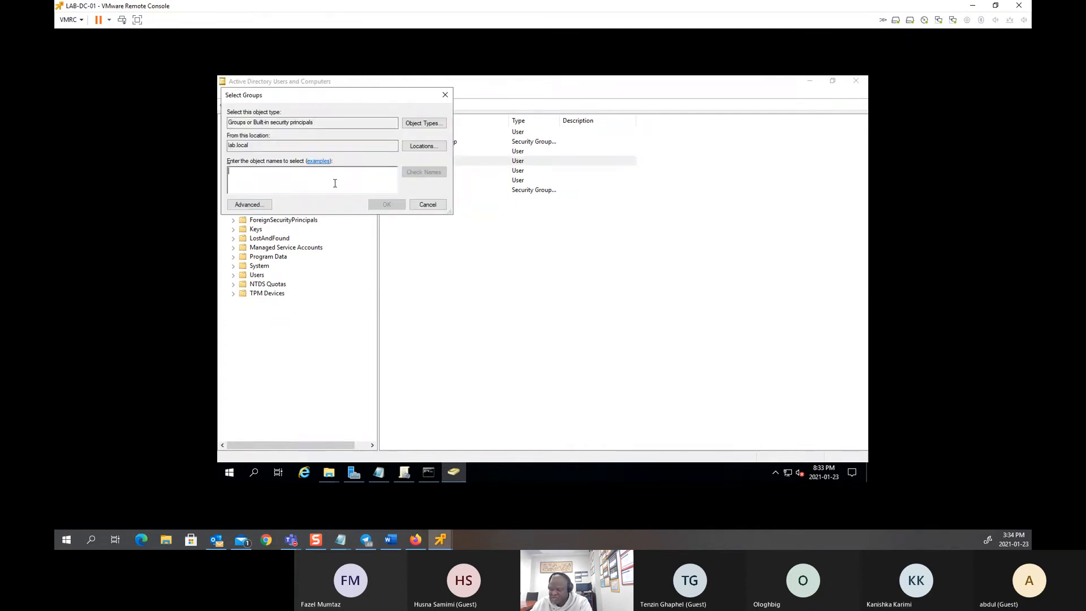
text(grp_ad)
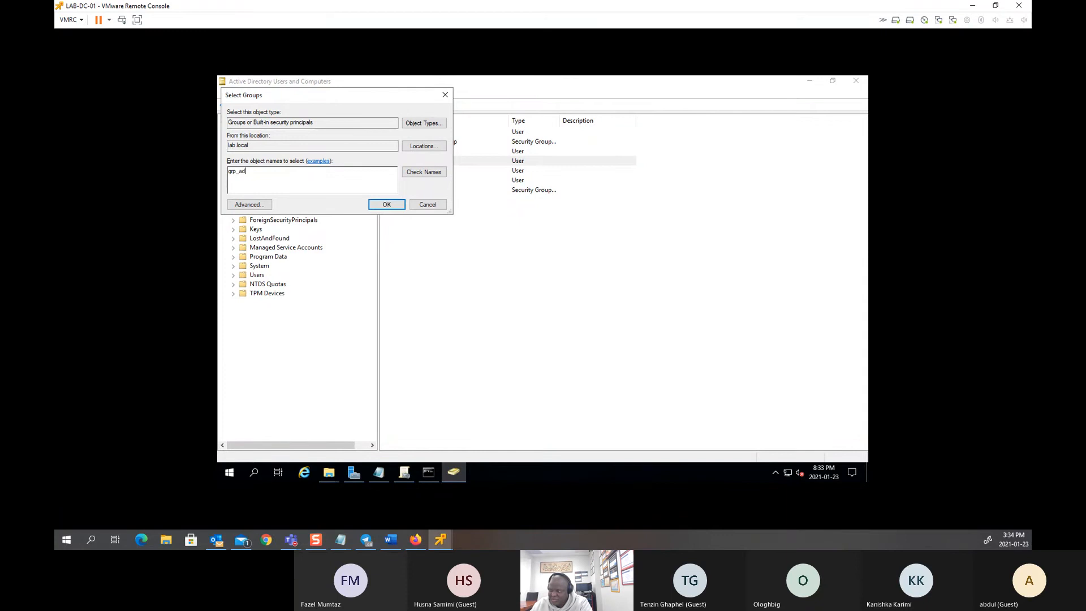
click(423, 172)
click(387, 204)
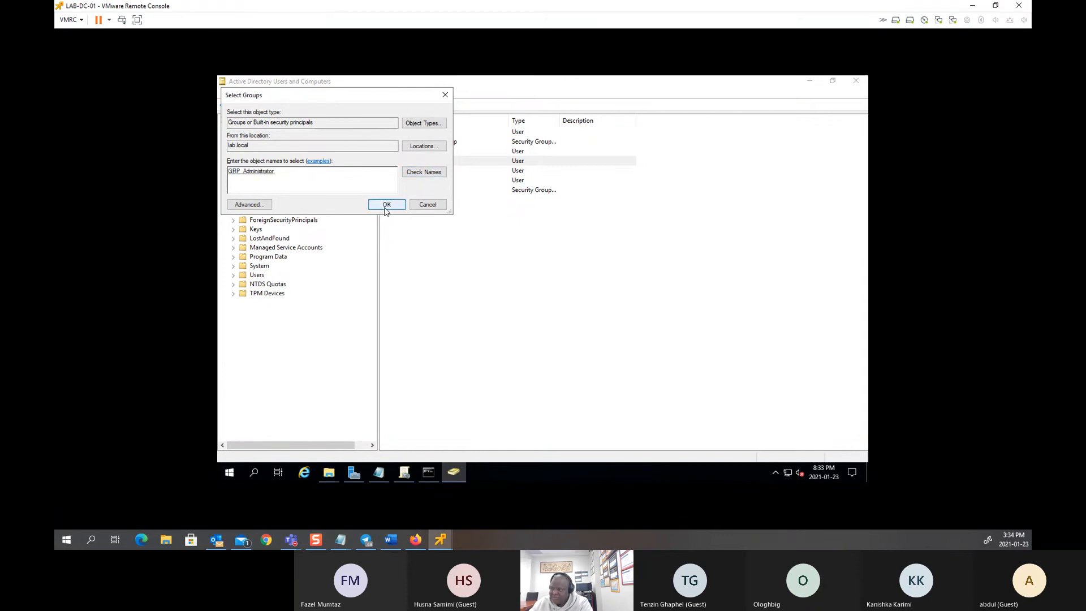
click(637, 311)
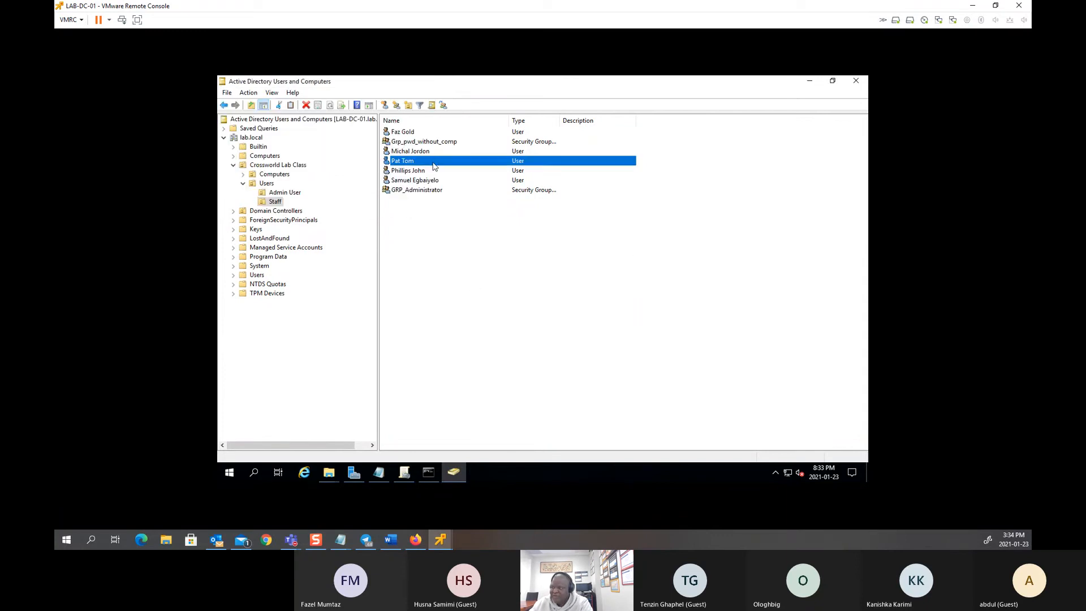
Step: Check GRP_Administrator's Members list to confirm it has both users
click(407, 190)
right_click(399, 193)
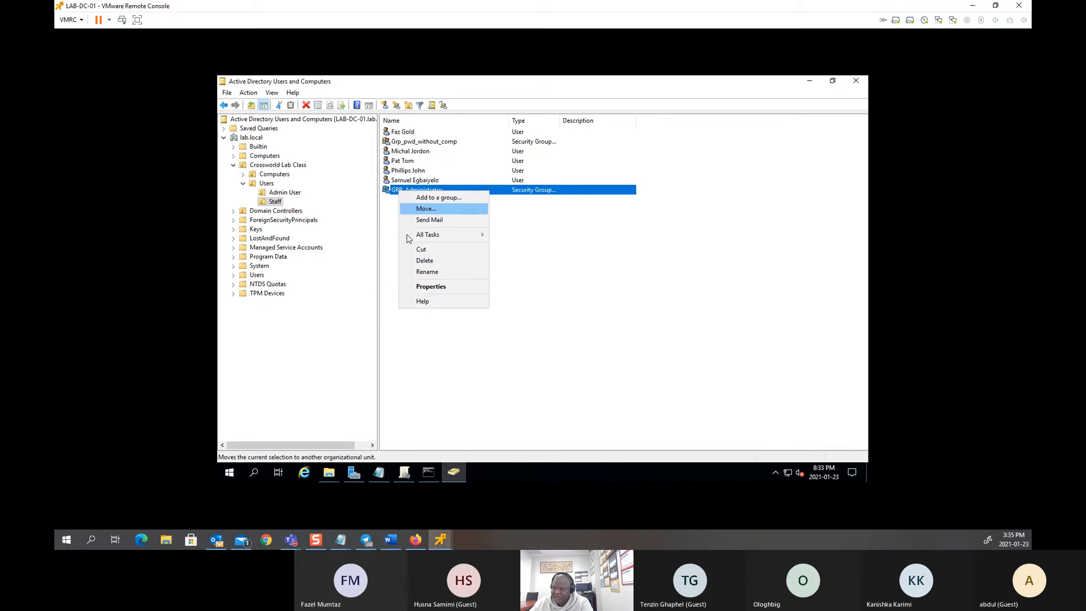
click(425, 285)
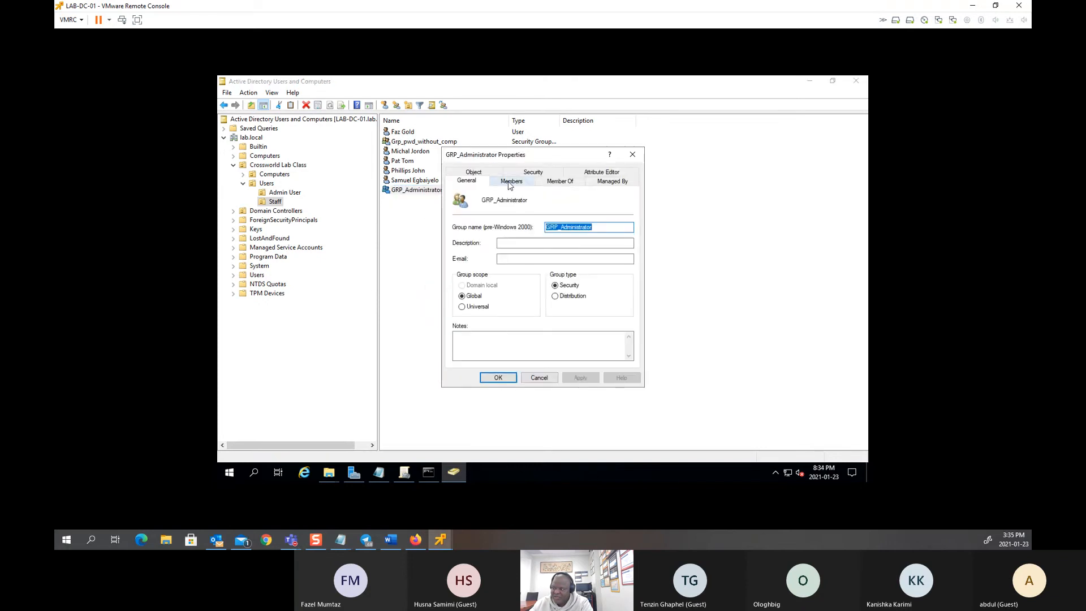
click(509, 183)
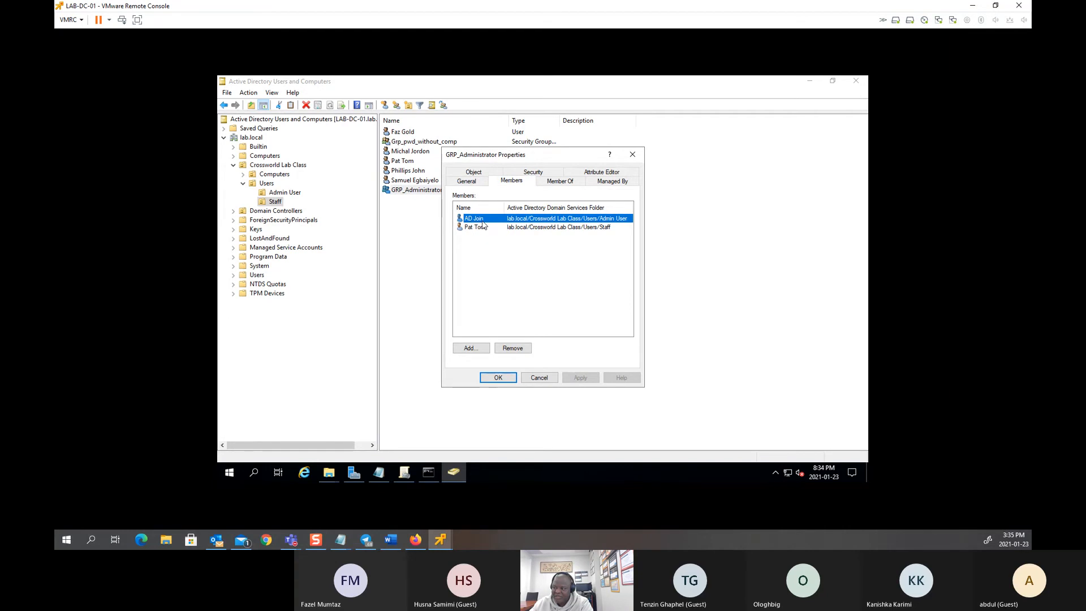
click(483, 378)
click(434, 378)
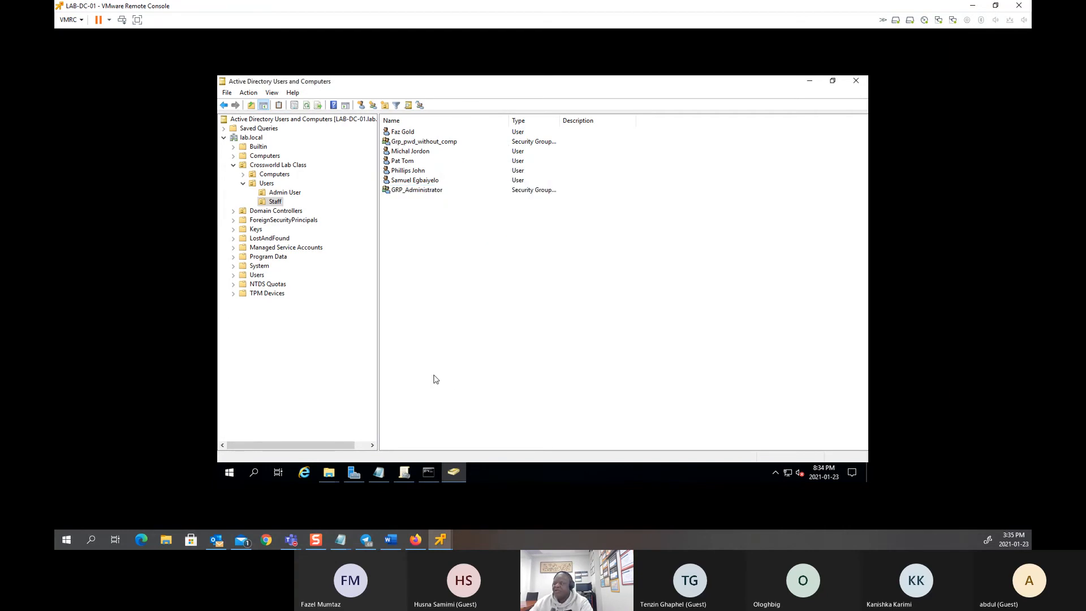
Step: Grant GRP_Administrator Full Control on the Admin_Folder$ share permissions and apply
click(813, 82)
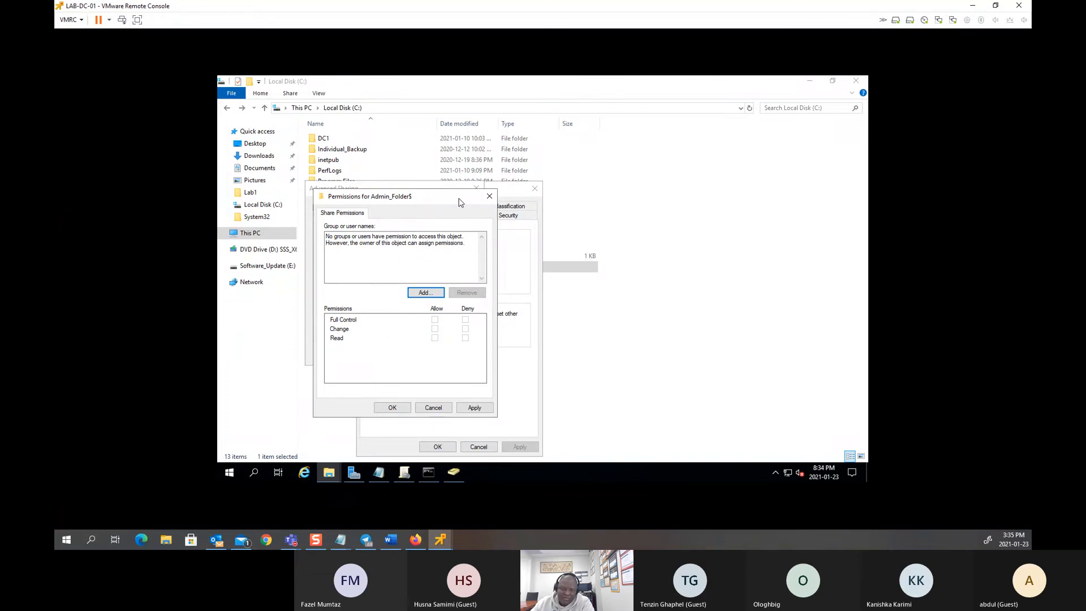
click(433, 297)
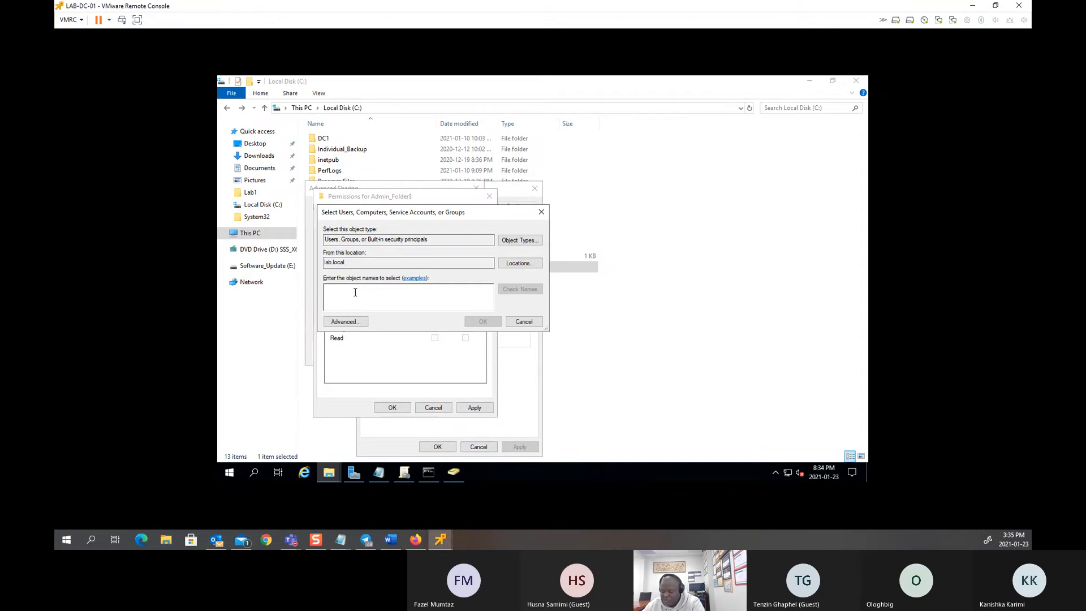
text(grp_a)
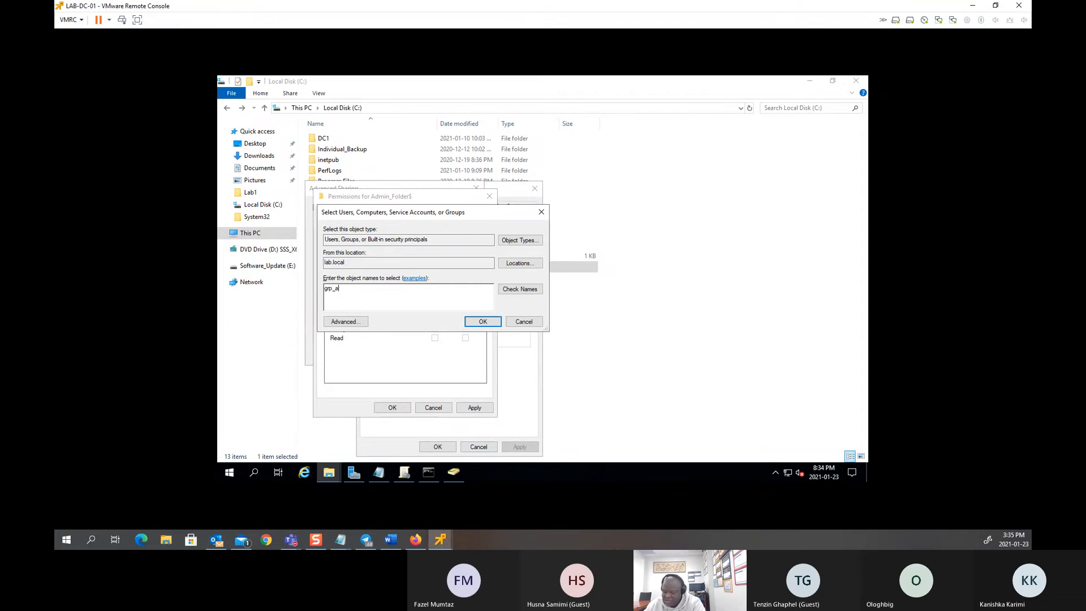
text(dmi)
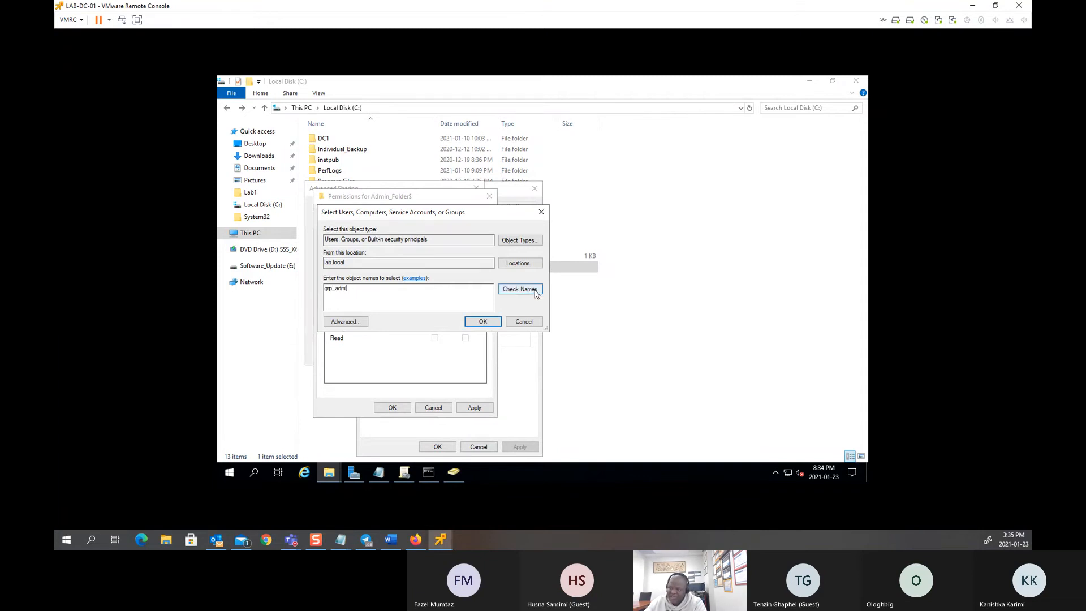
click(534, 290)
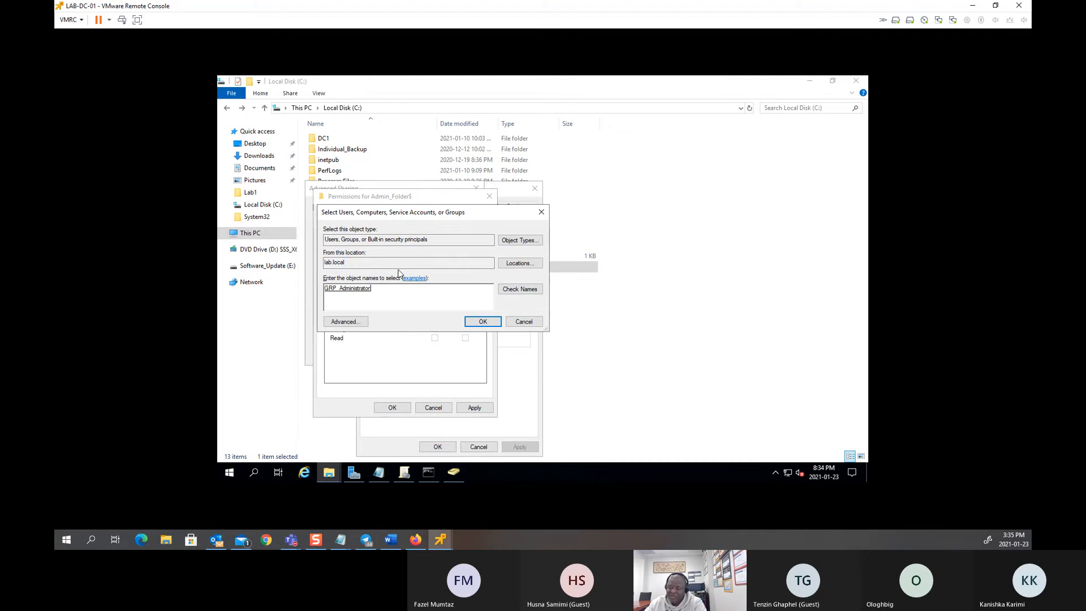
click(470, 322)
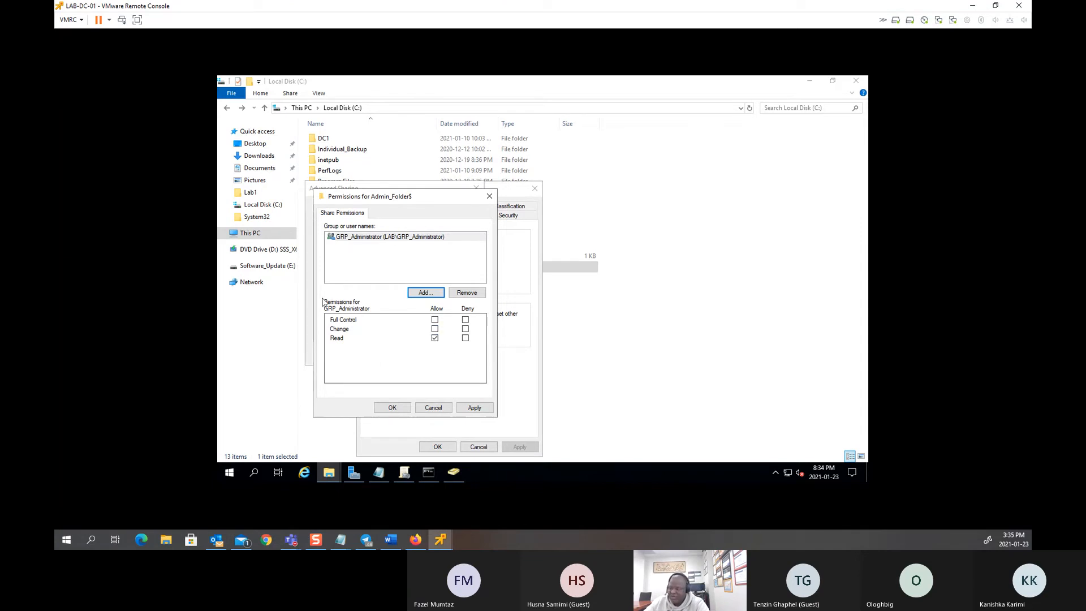
click(434, 320)
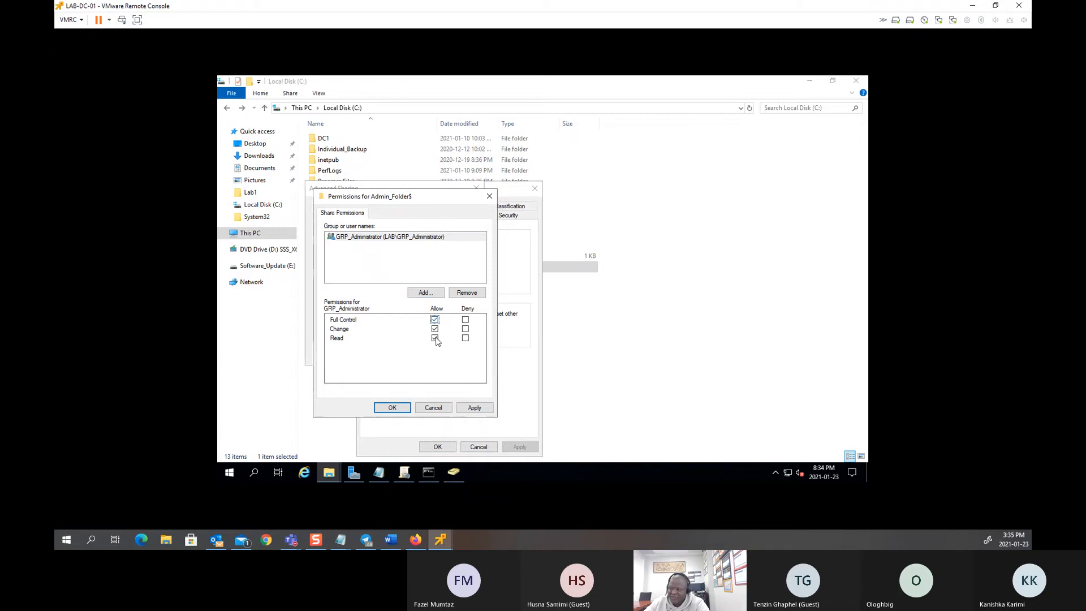
click(475, 408)
click(404, 411)
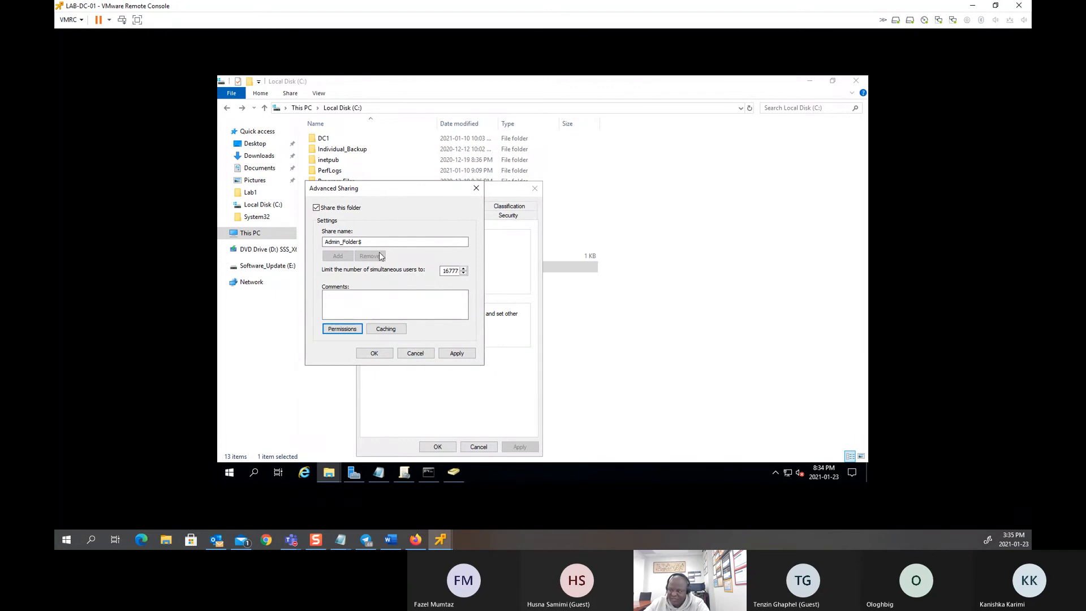
Step: Apply the Advanced Sharing settings and copy the network path \\LAB-DC-01\Admin_Folder$
click(457, 353)
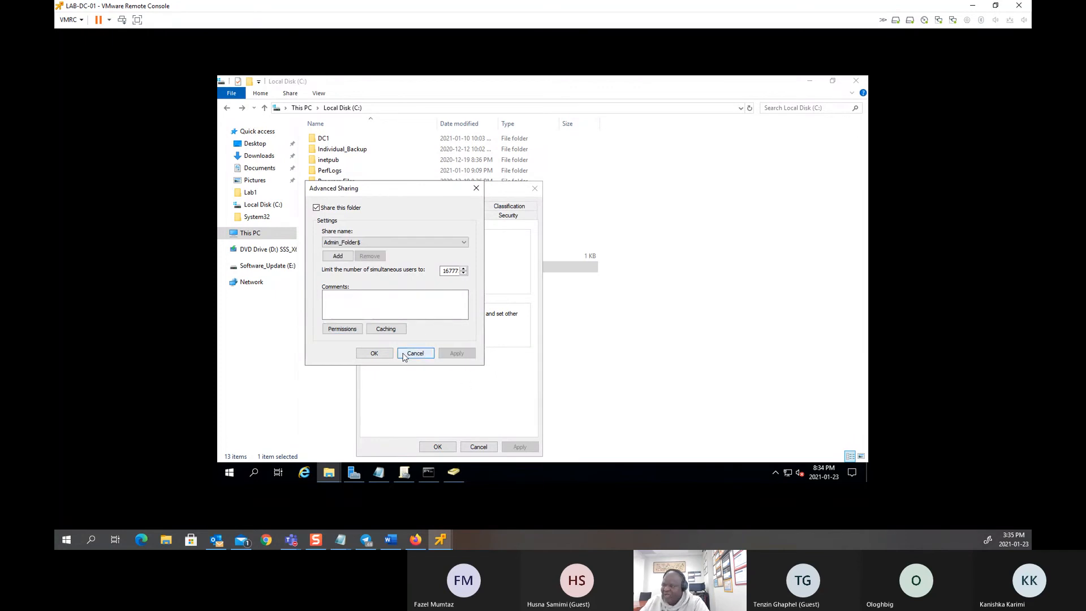
click(373, 353)
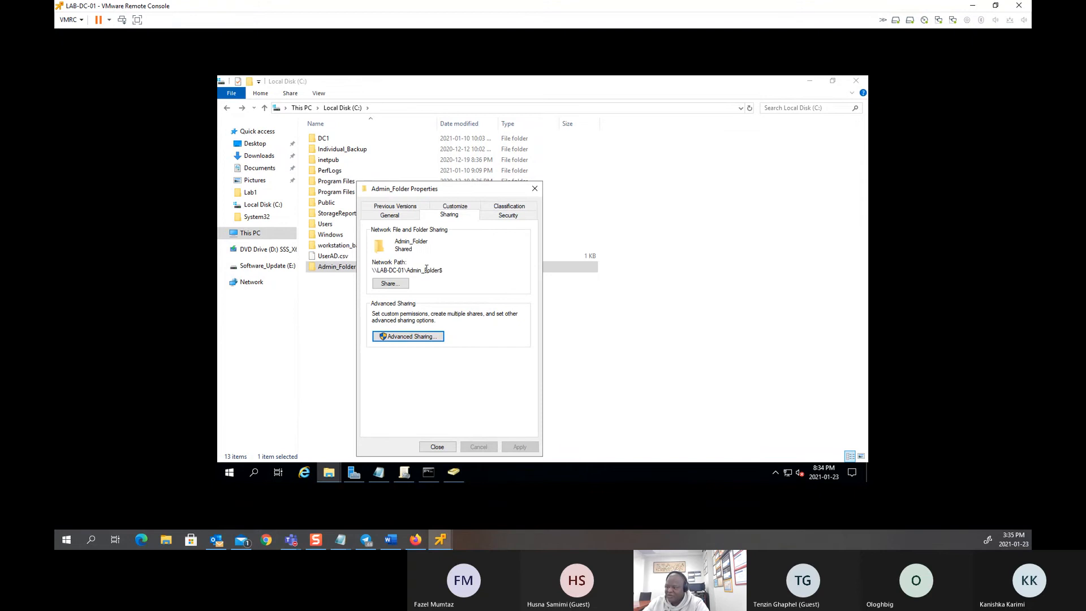
drag(451, 270, 371, 271)
right_click(380, 273)
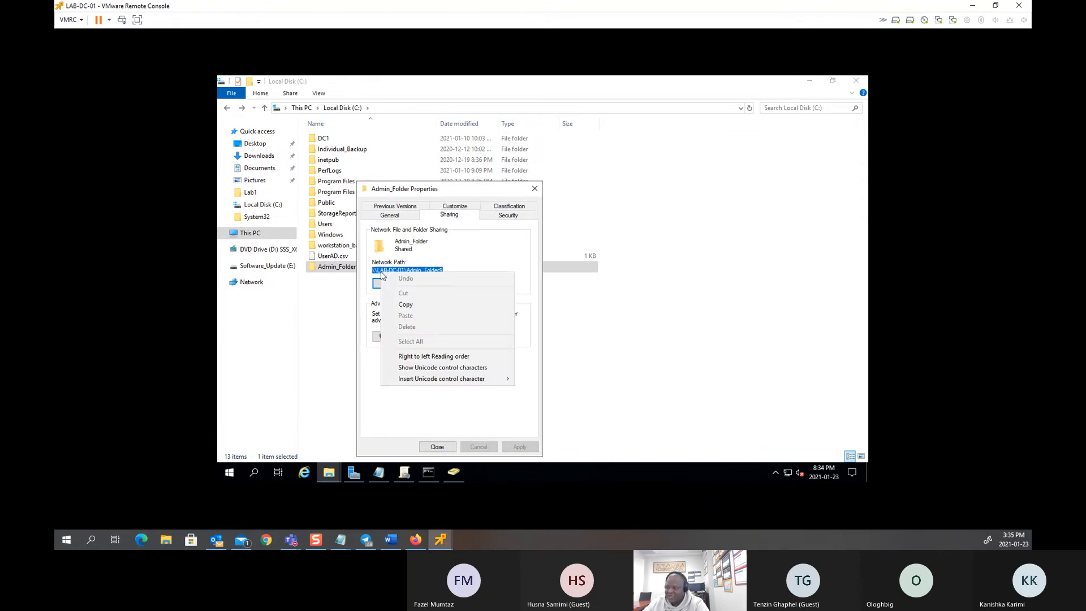
click(407, 306)
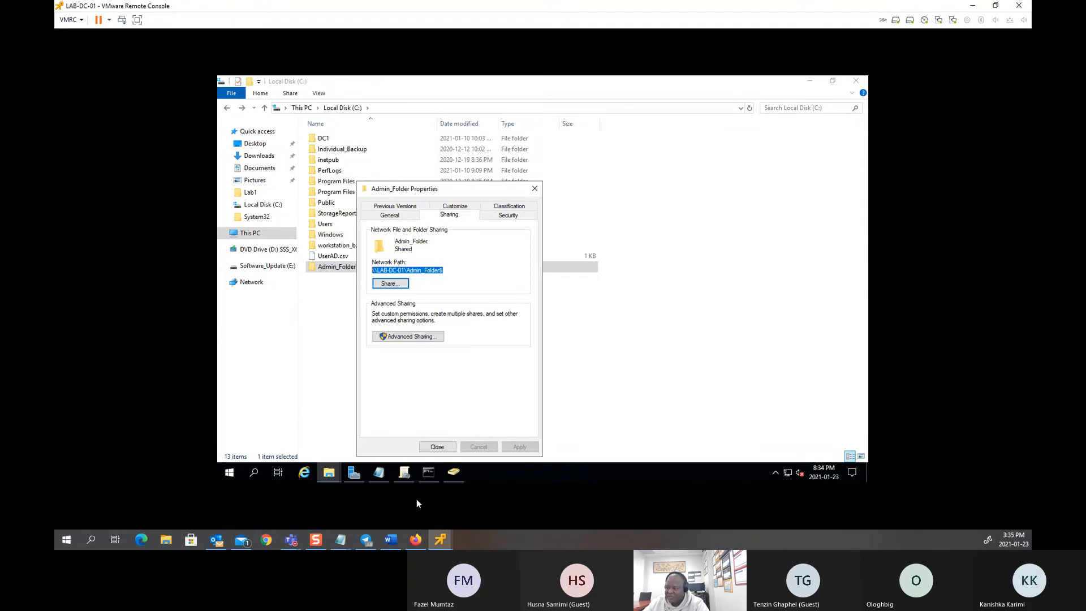
Step: Paste the Admin_Folder$ path into Notepad on a new line below the Public path
click(380, 474)
click(478, 305)
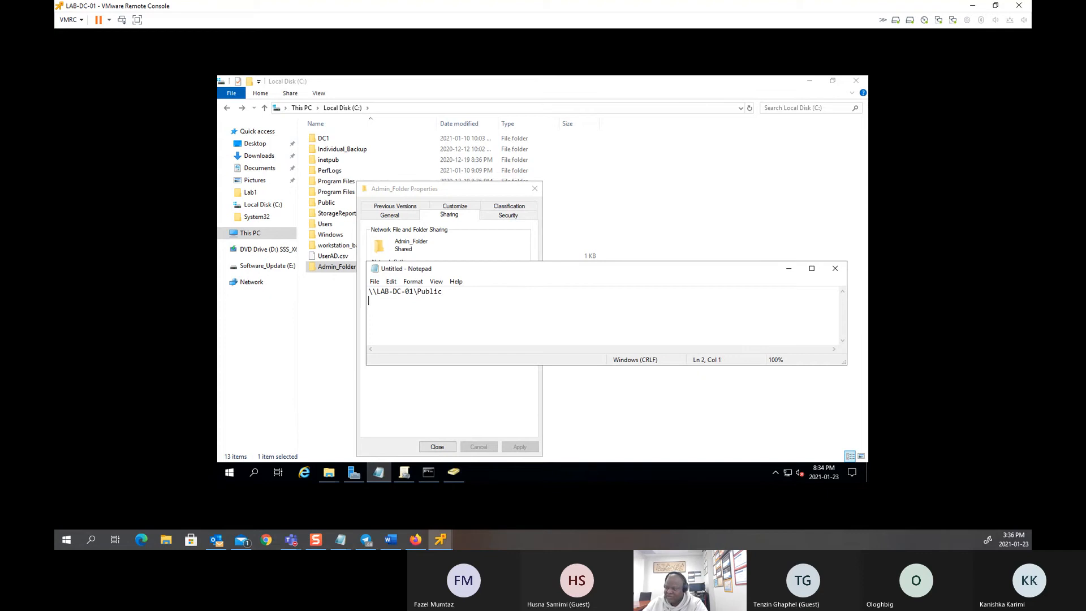
key(ctrl+v)
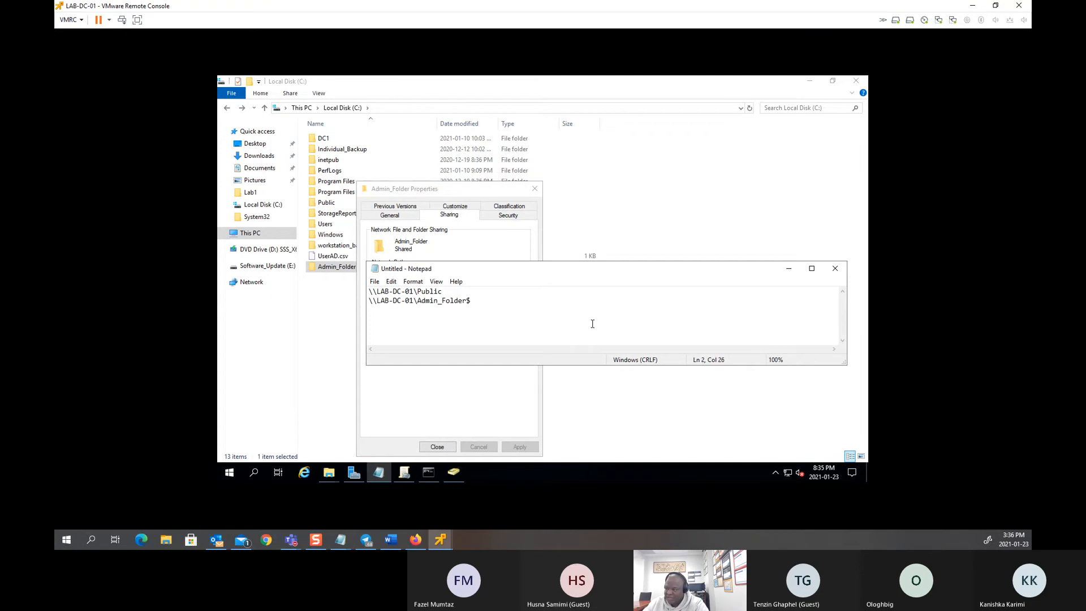
click(789, 268)
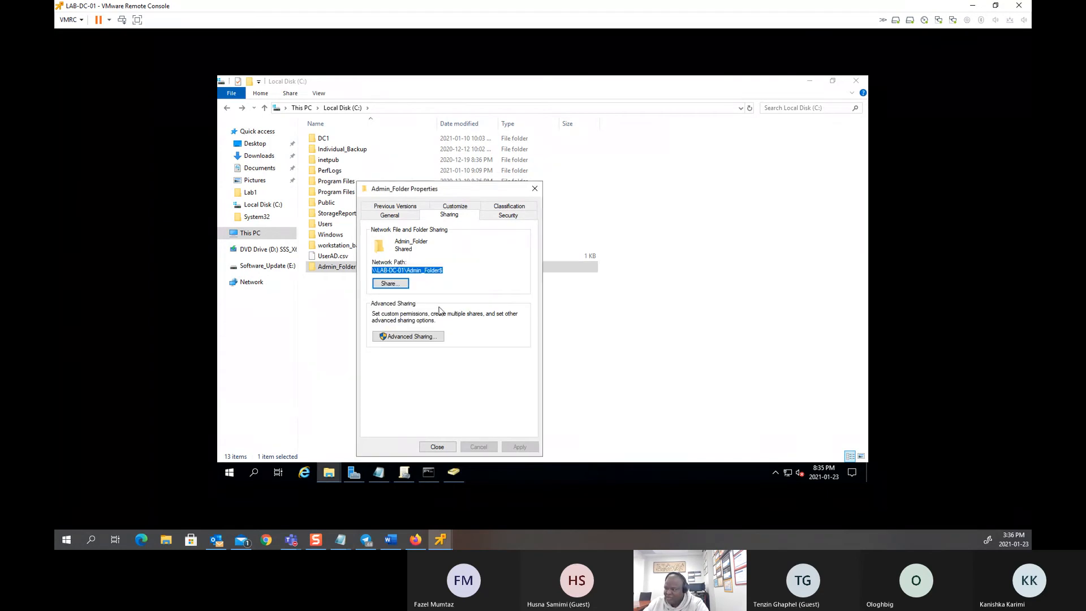
Step: Review the existing Security permissions of Users, Administrators and SYSTEM on Admin_Folder
click(508, 215)
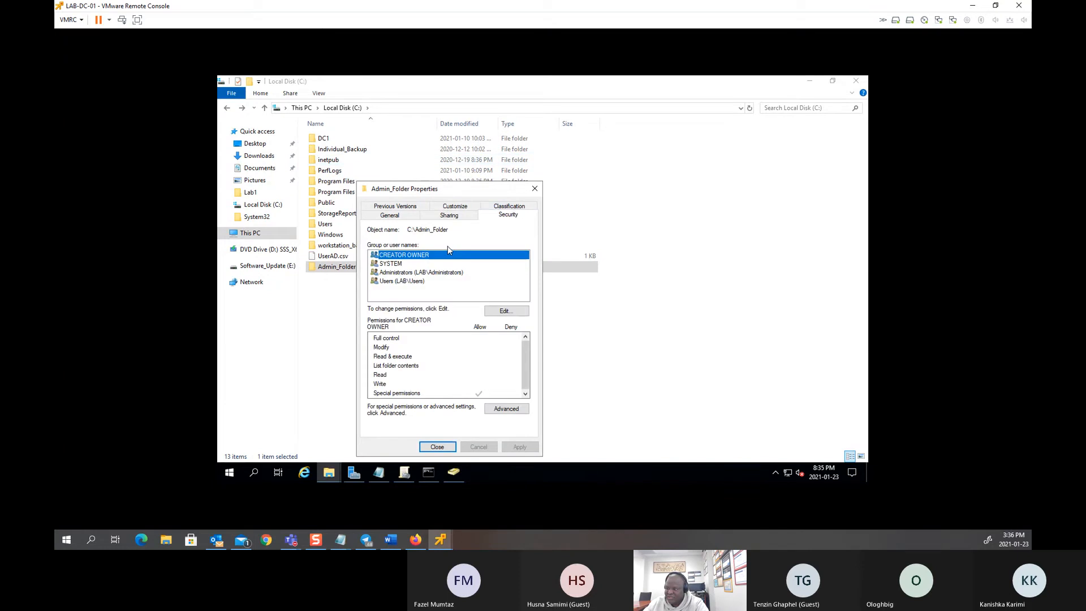
click(416, 294)
click(403, 281)
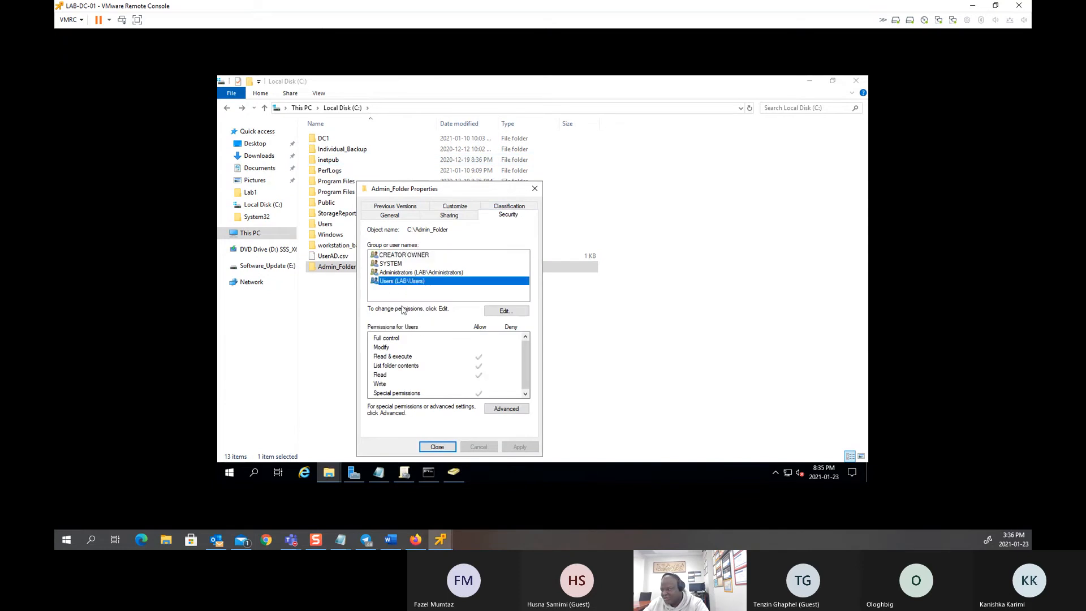
click(393, 273)
click(394, 266)
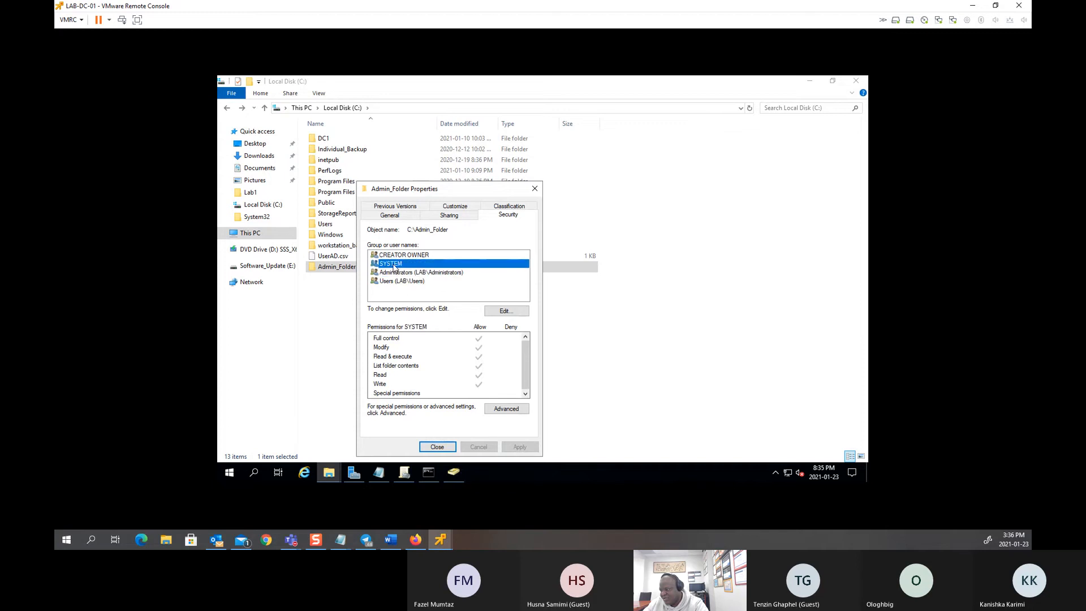
click(419, 293)
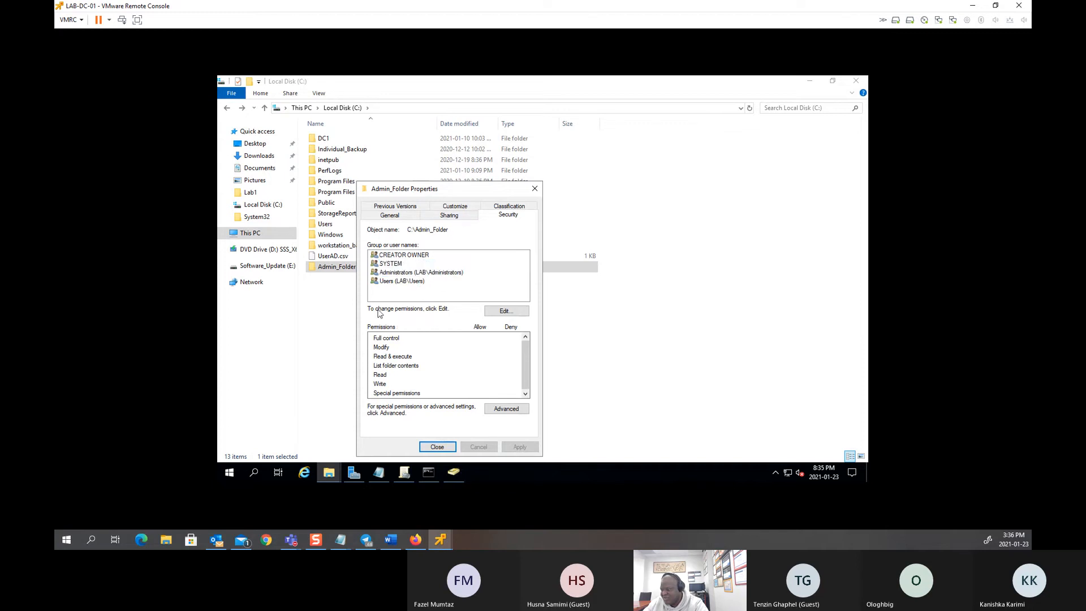
click(390, 282)
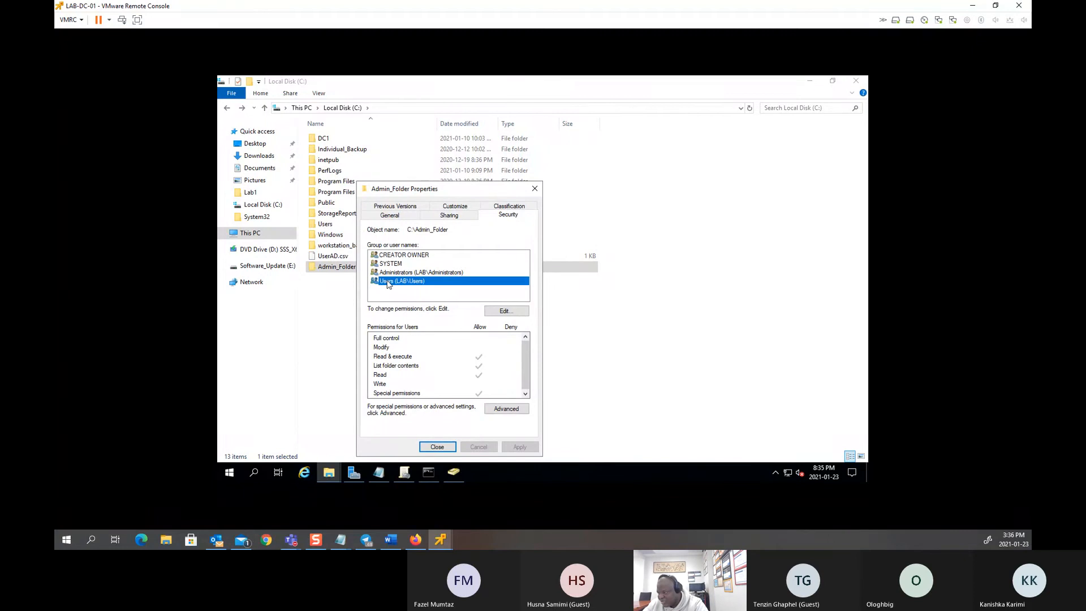
Step: Attempt to remove the Users group from Admin_Folder, dismissing the cannot-remove warning
click(490, 310)
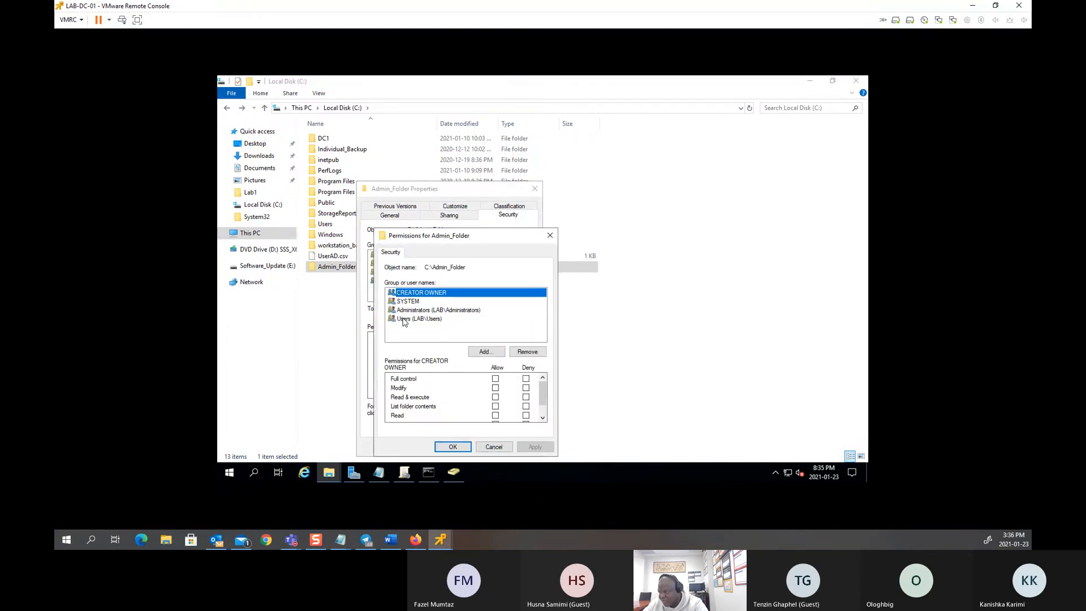
click(404, 320)
click(527, 351)
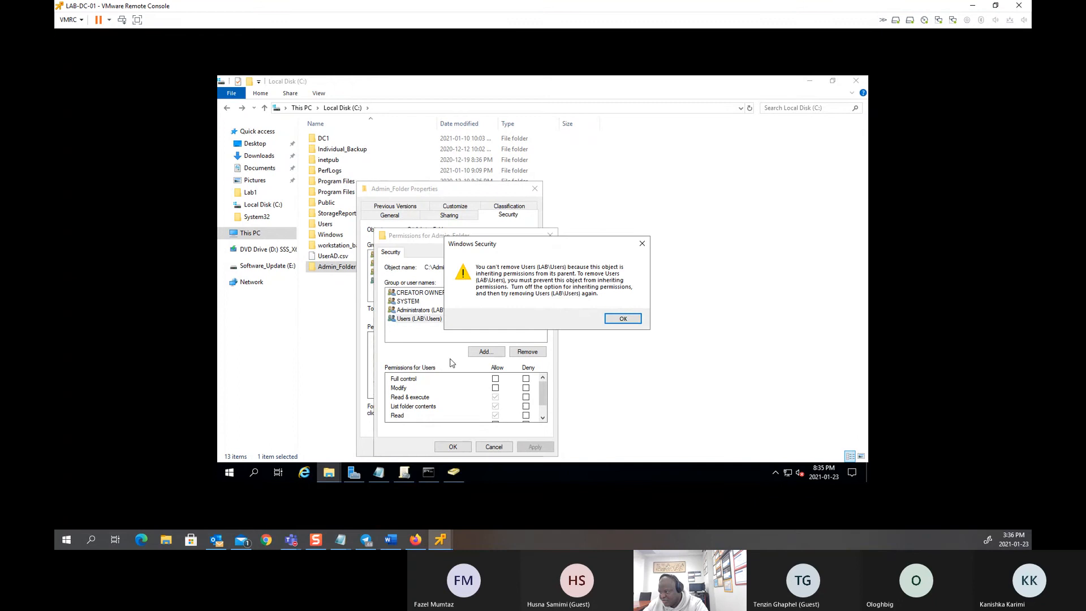
click(610, 316)
Step: Add Domain Users to Admin_Folder with Read & execute, List folder contents and Read
click(485, 353)
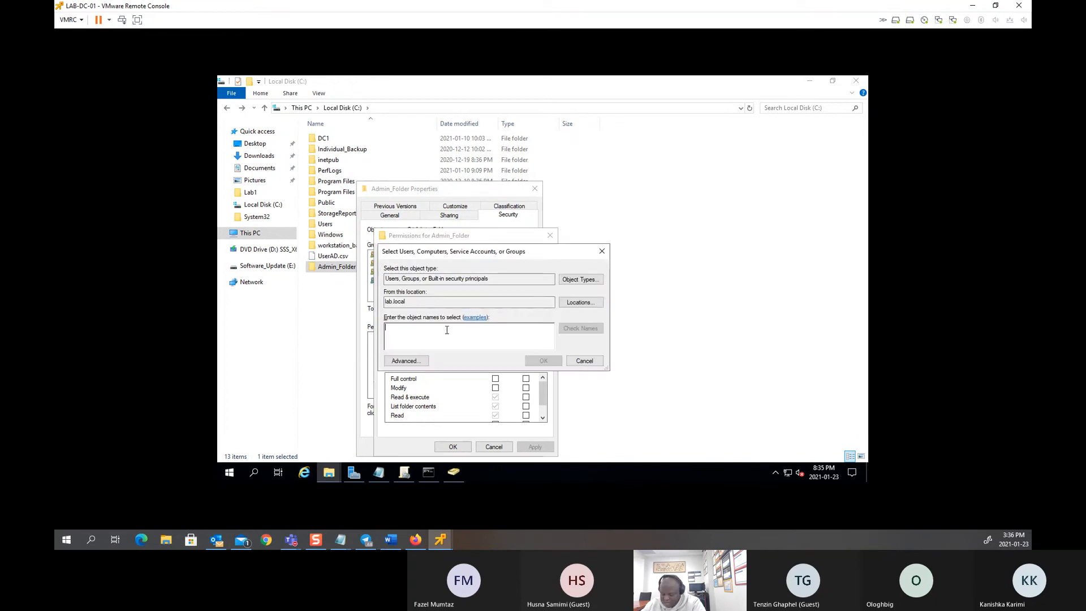
text(domain use)
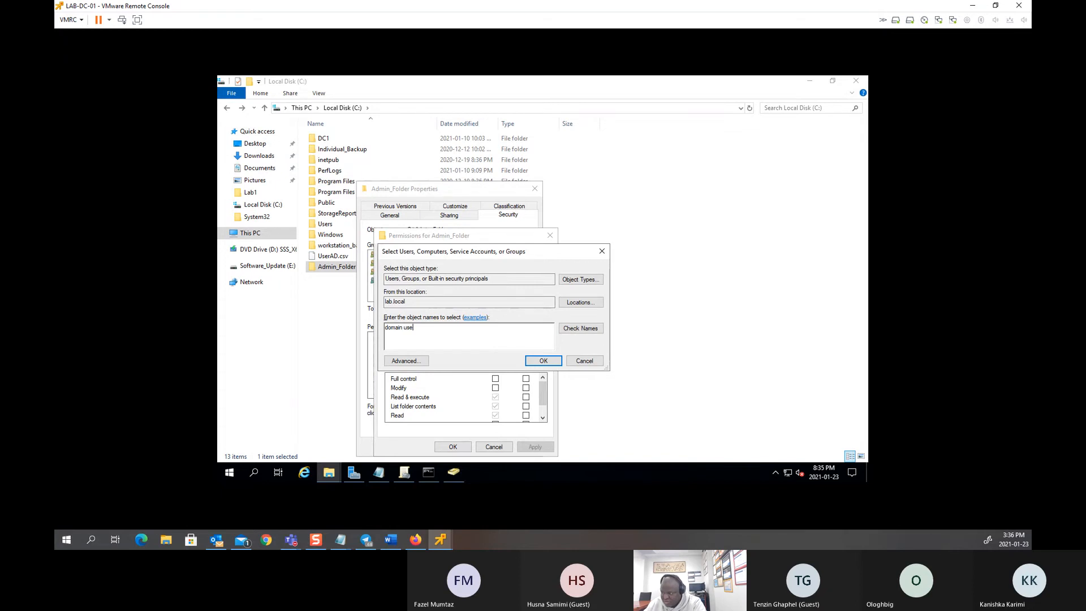
click(580, 328)
click(544, 360)
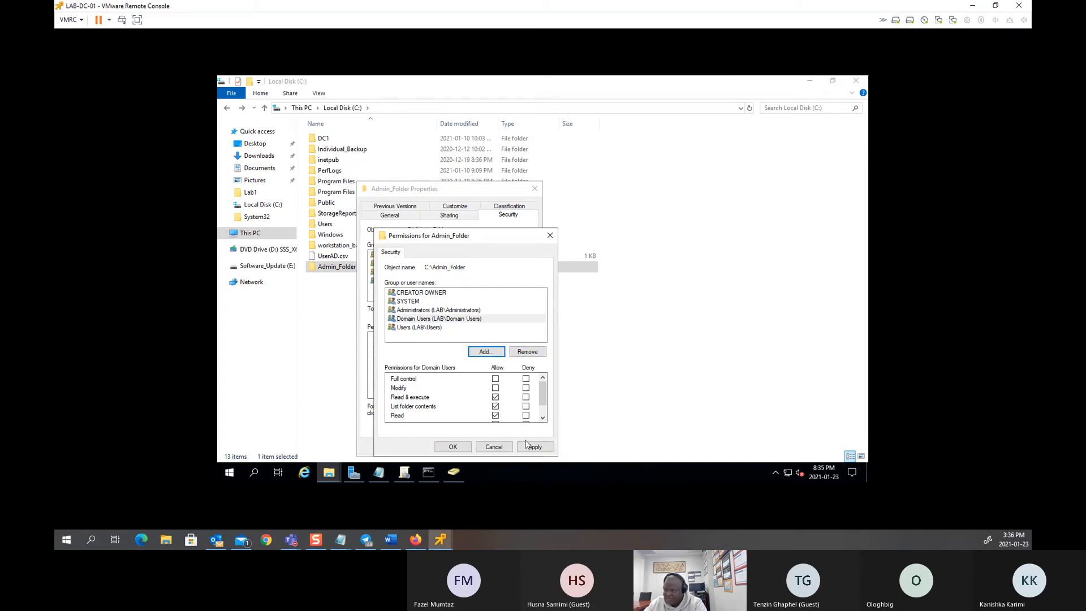
click(438, 320)
click(438, 320)
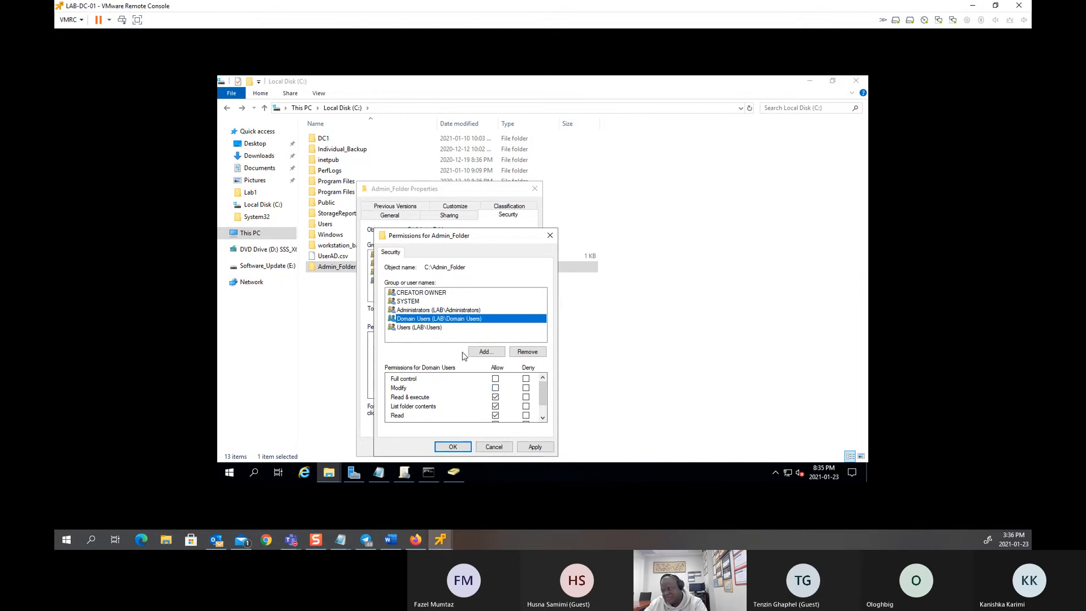
click(533, 447)
click(452, 446)
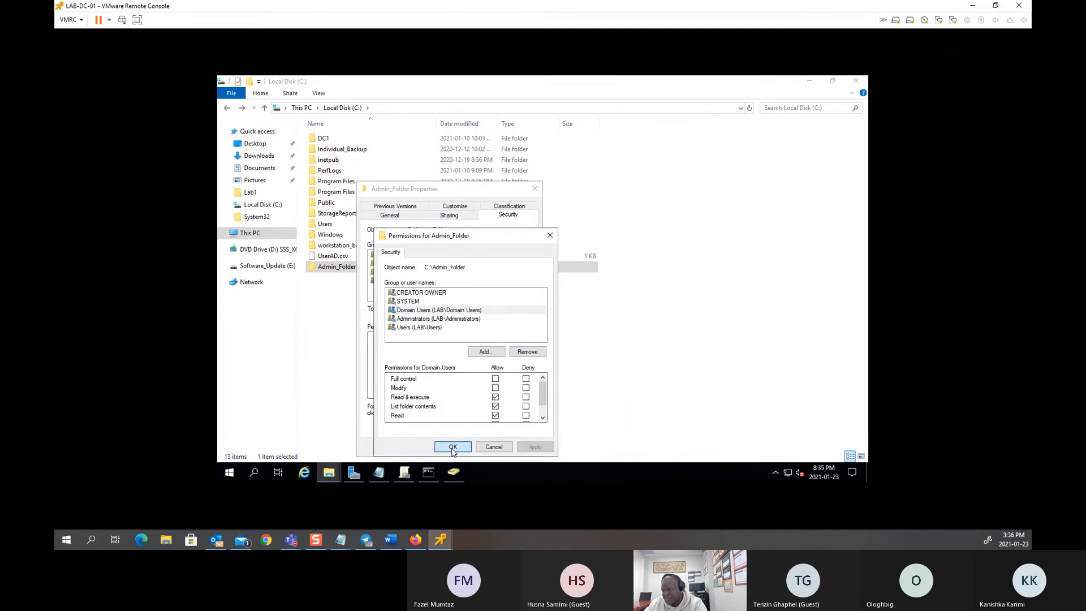
Step: Close and reopen Admin_Folder's properties to check Domain Users' Security rights
click(437, 447)
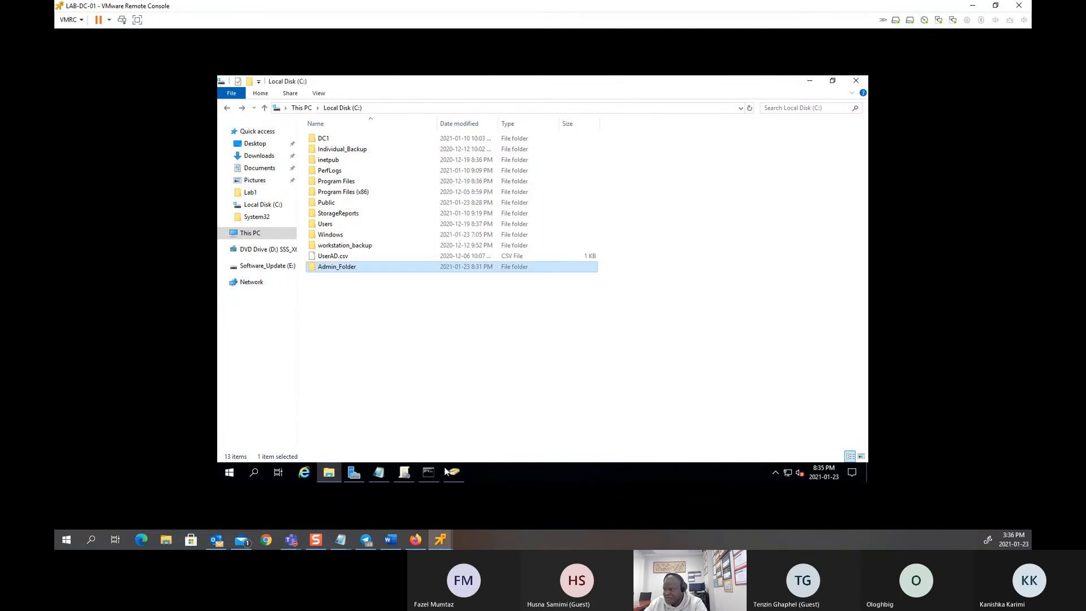
click(416, 378)
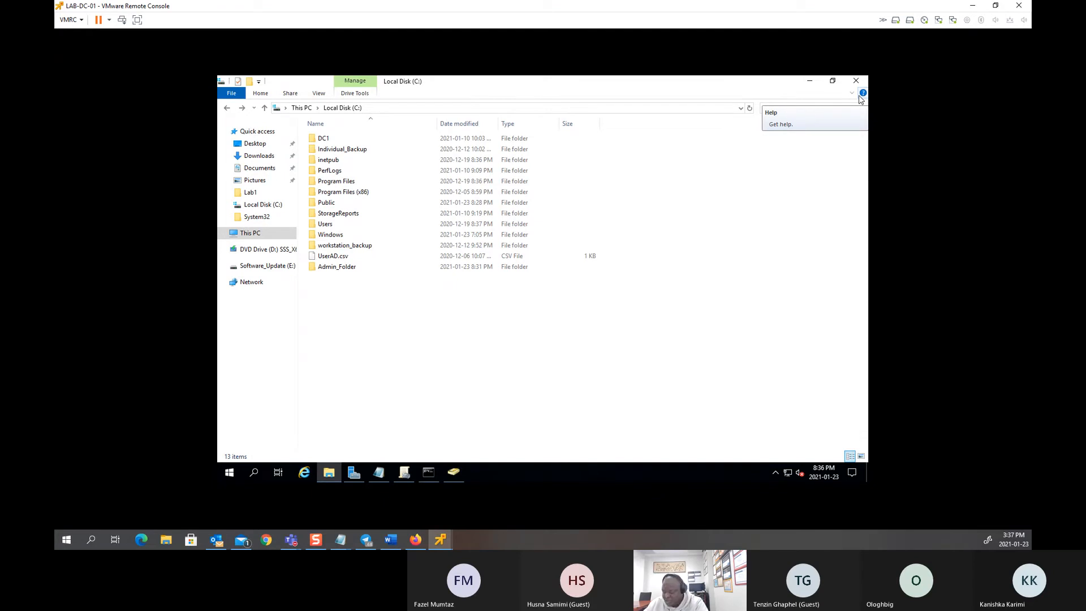
right_click(346, 269)
click(378, 442)
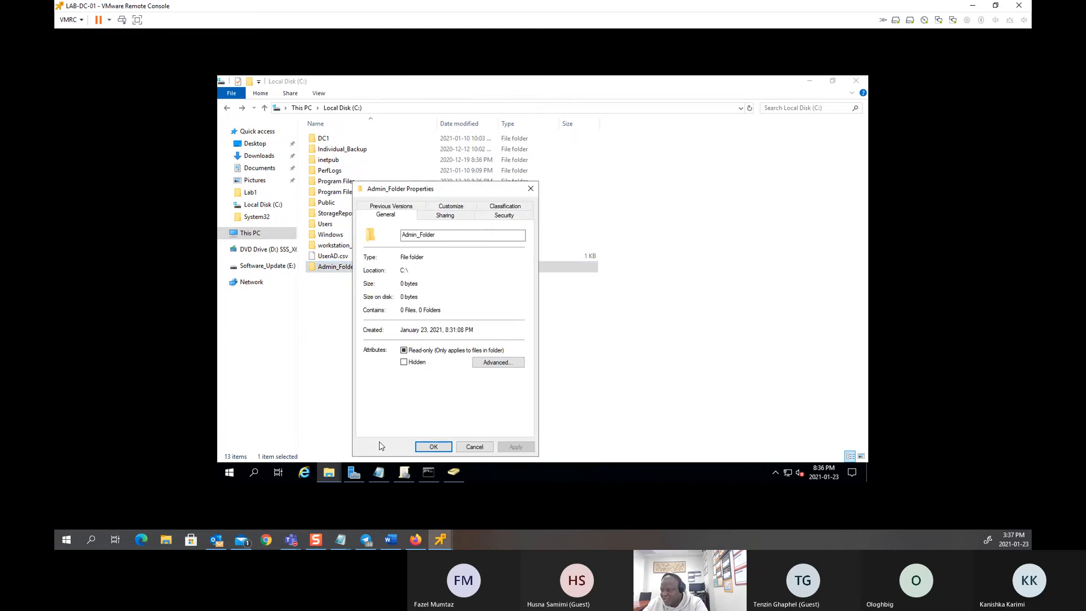
click(504, 215)
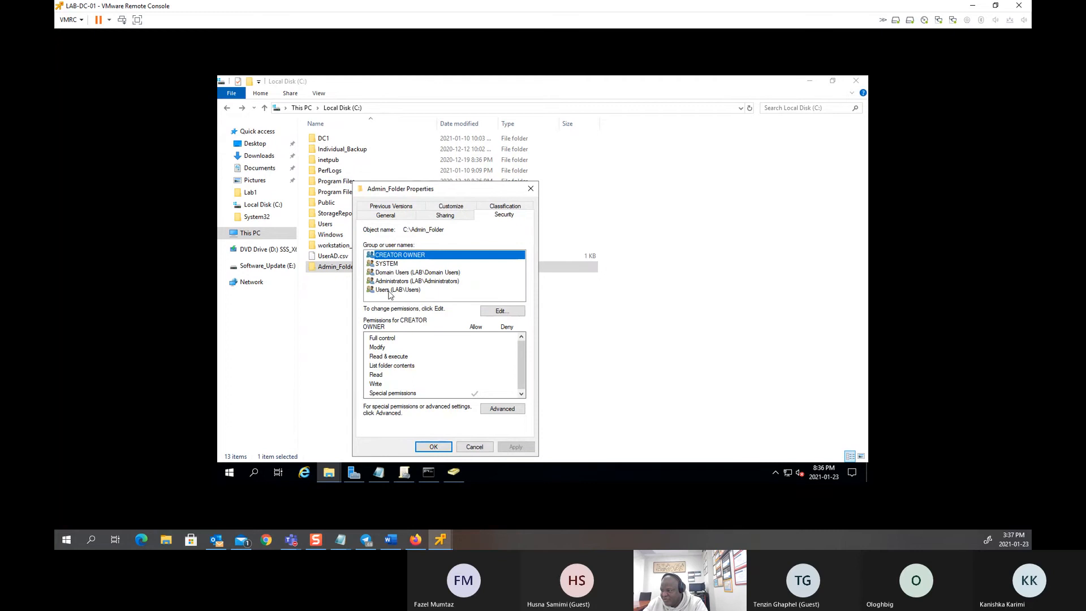
click(404, 273)
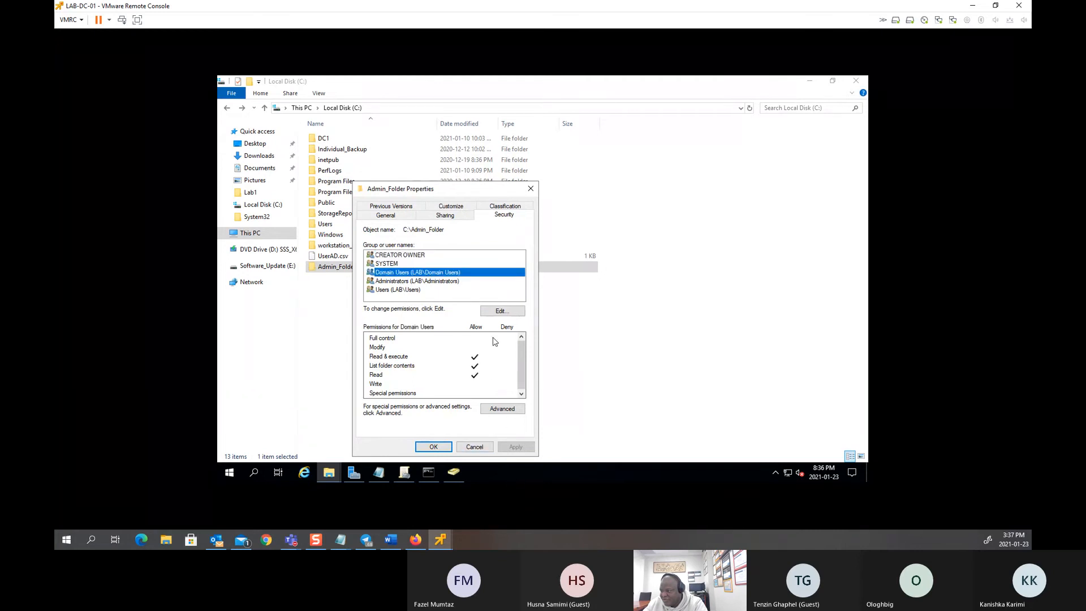
Step: Remove Domain Users from Admin_Folder's security permissions, apply, and close all dialogs
click(501, 313)
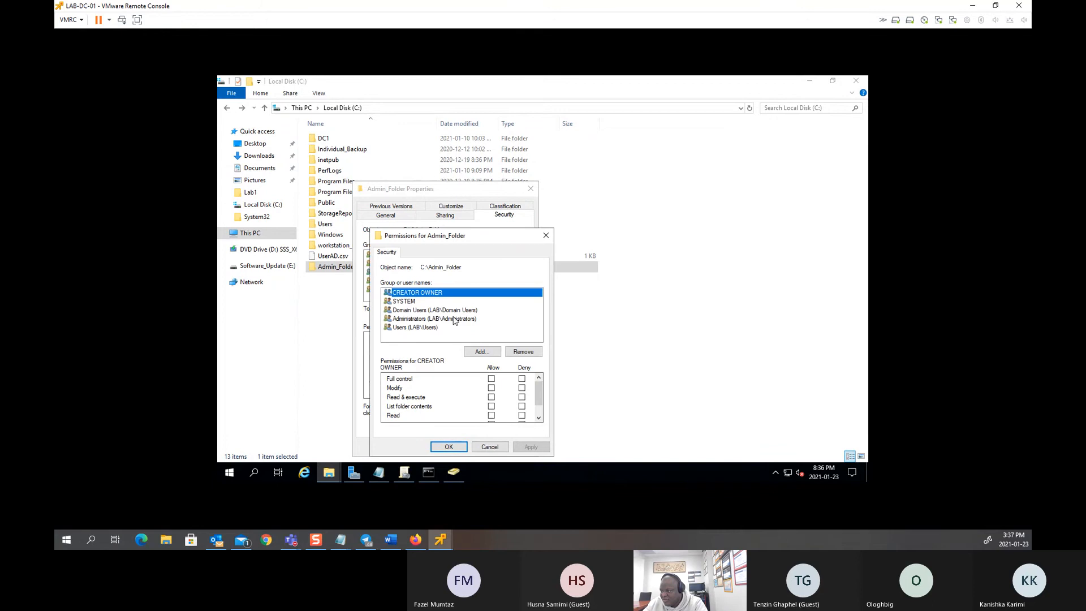
click(418, 310)
click(523, 351)
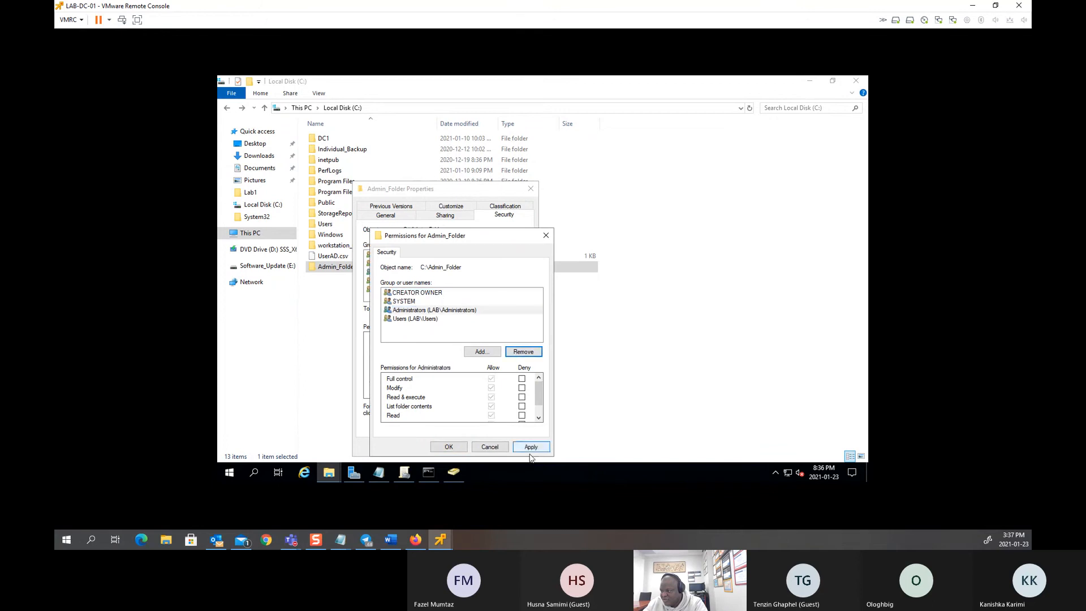
click(534, 448)
click(459, 448)
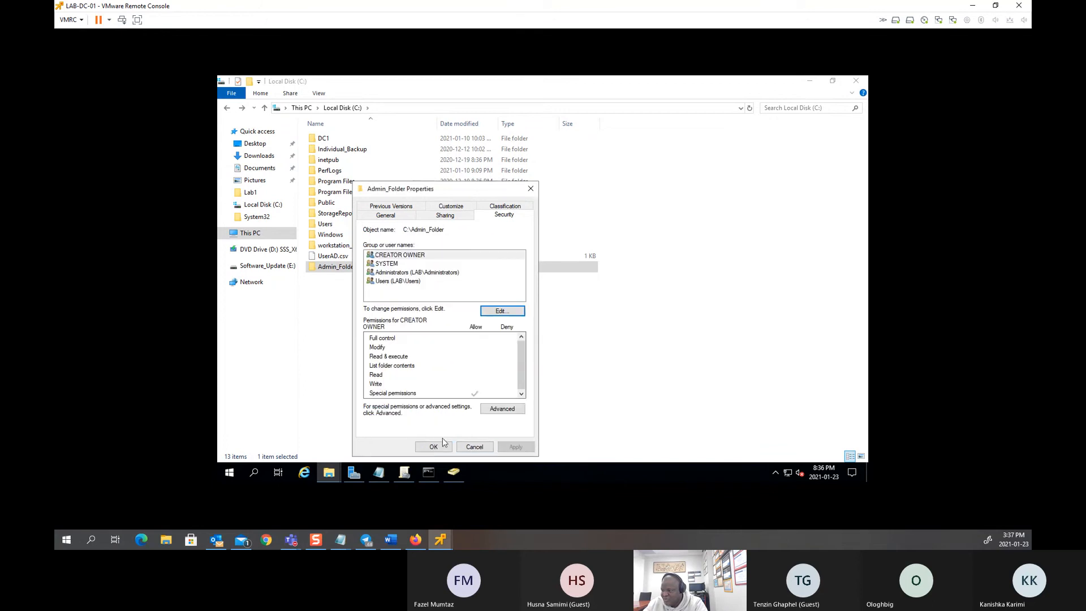
click(434, 448)
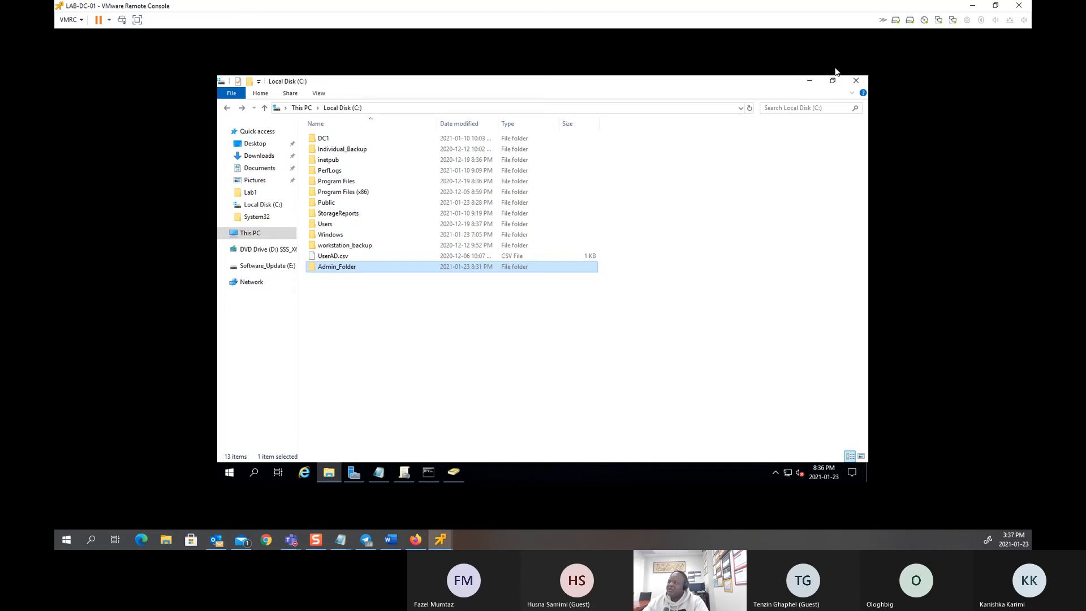
Step: Close File Explorer and create a GPO named 'Administrator Shared Folder' linked to lab.local
click(810, 80)
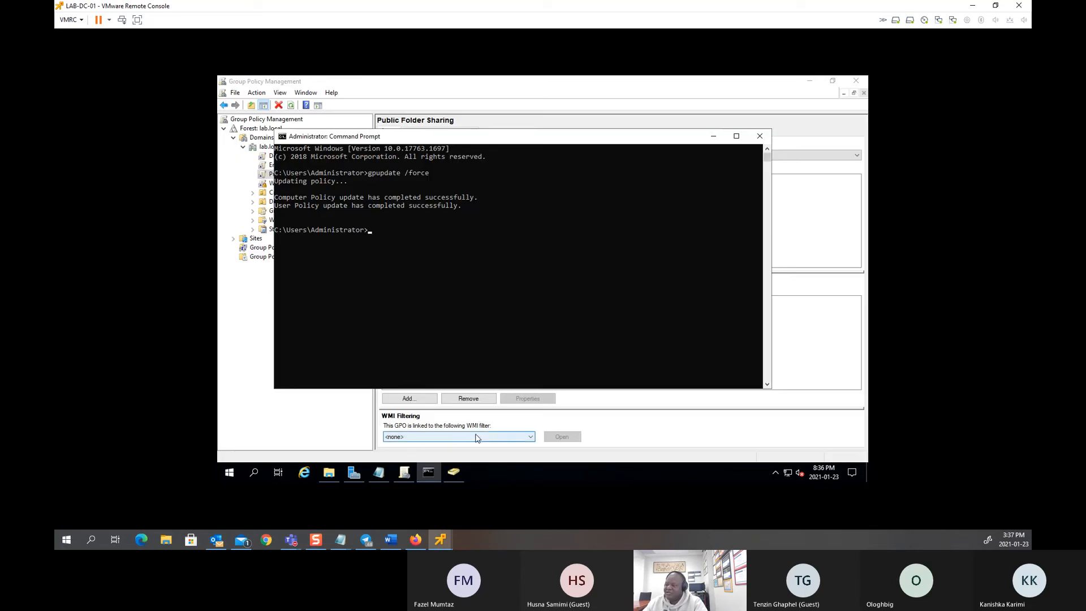
click(237, 297)
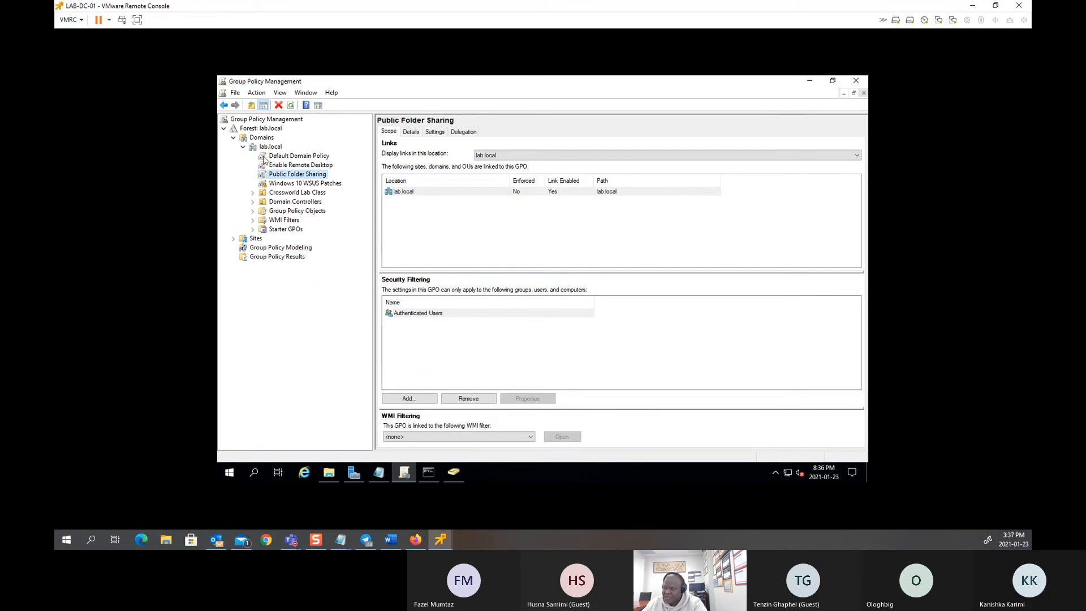
right_click(274, 150)
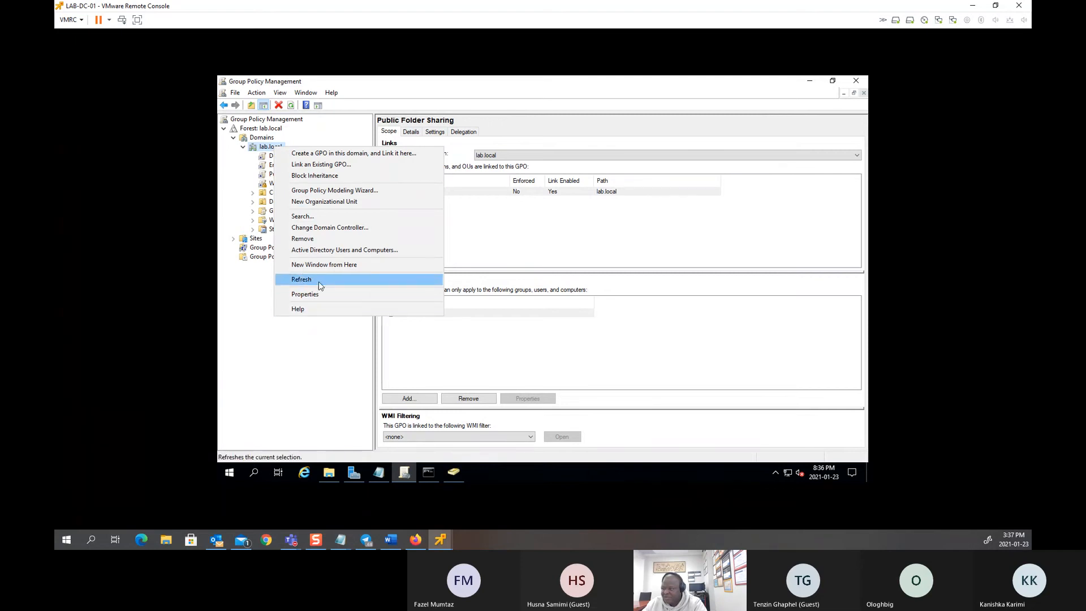
click(320, 154)
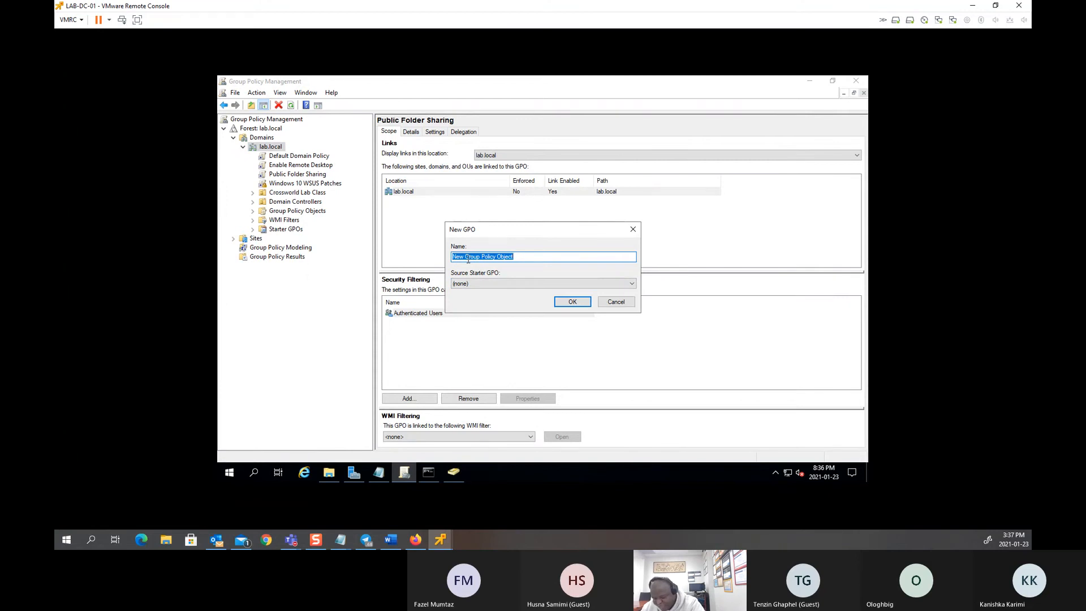
text(Adminis)
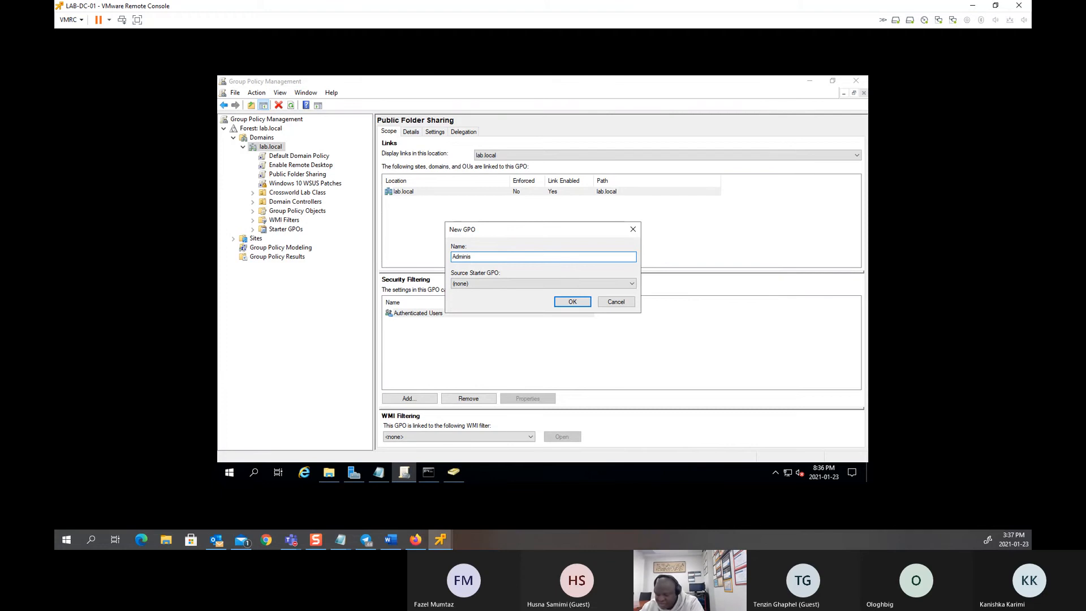
text(trtion)
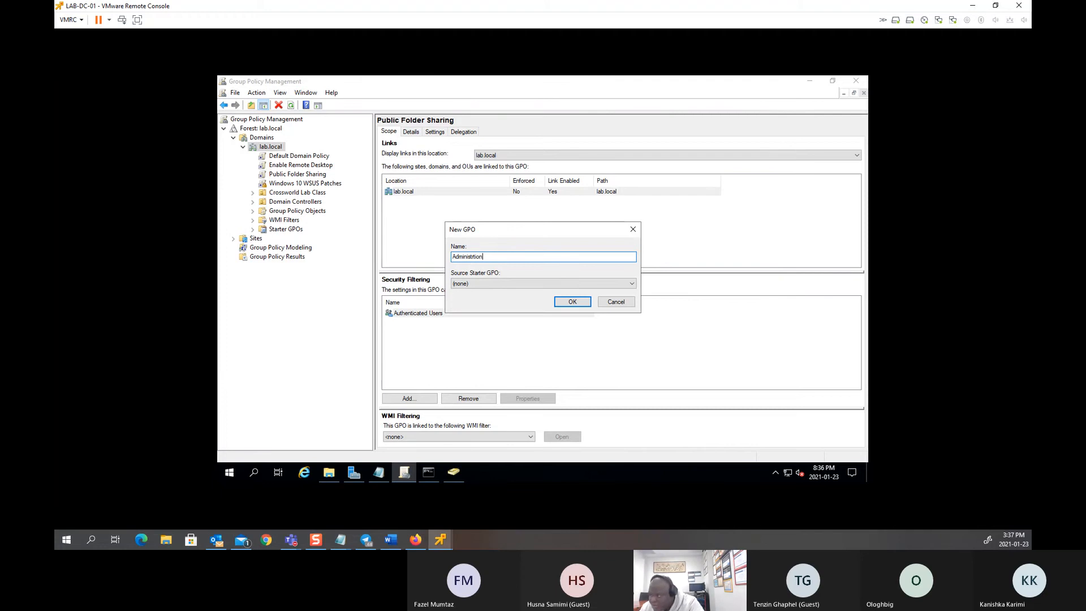
key(BackSpace)
key(BackSpace)
key(BackSpace)
key(BackSpace)
key(BackSpace)
text(rator Sh)
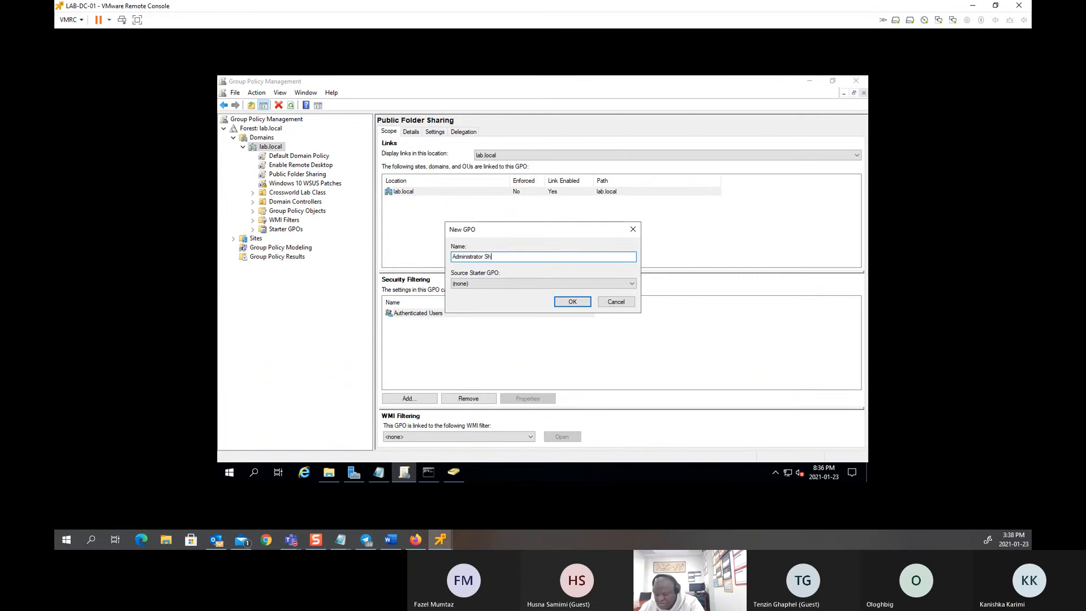
text(ared Folder)
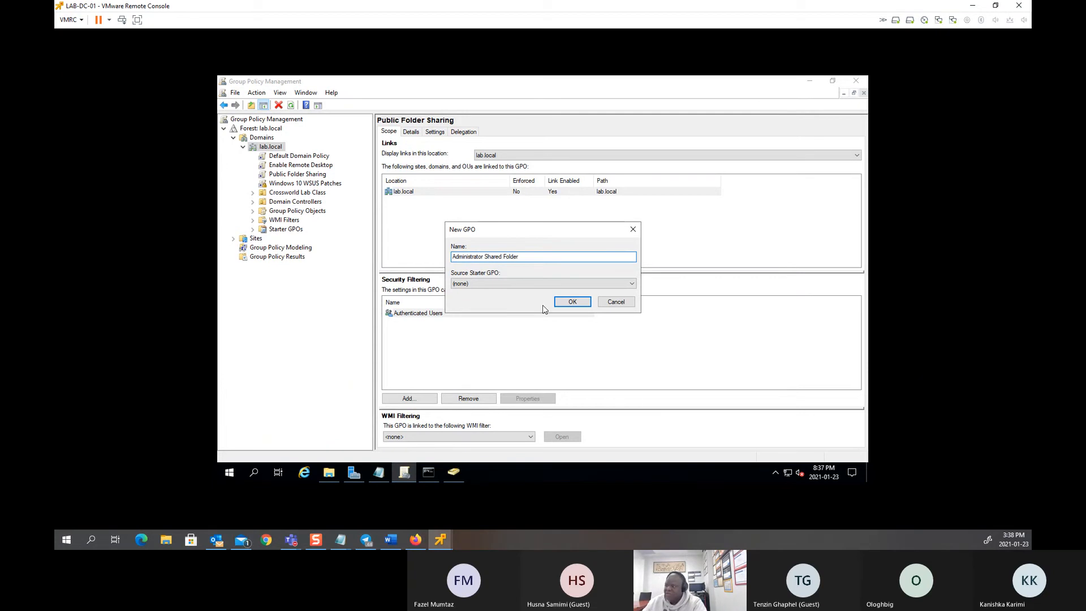
click(572, 302)
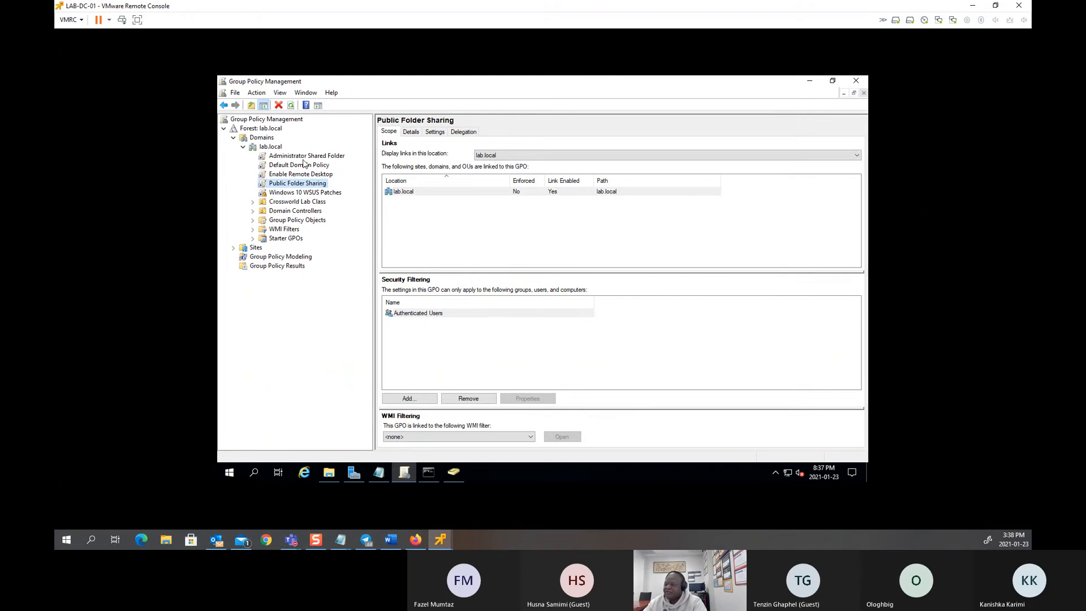
click(295, 156)
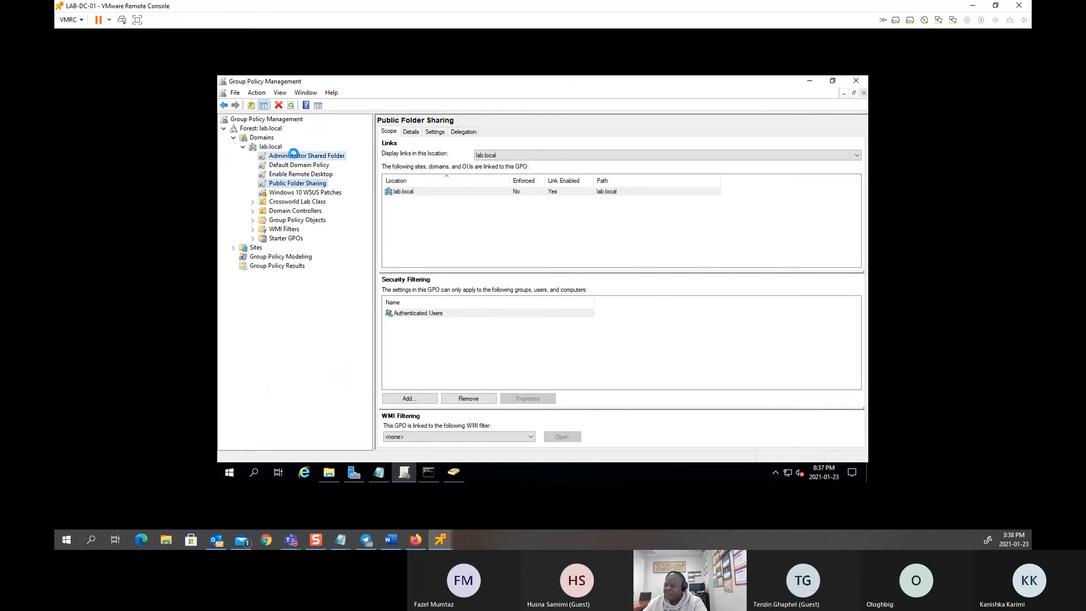
click(616, 294)
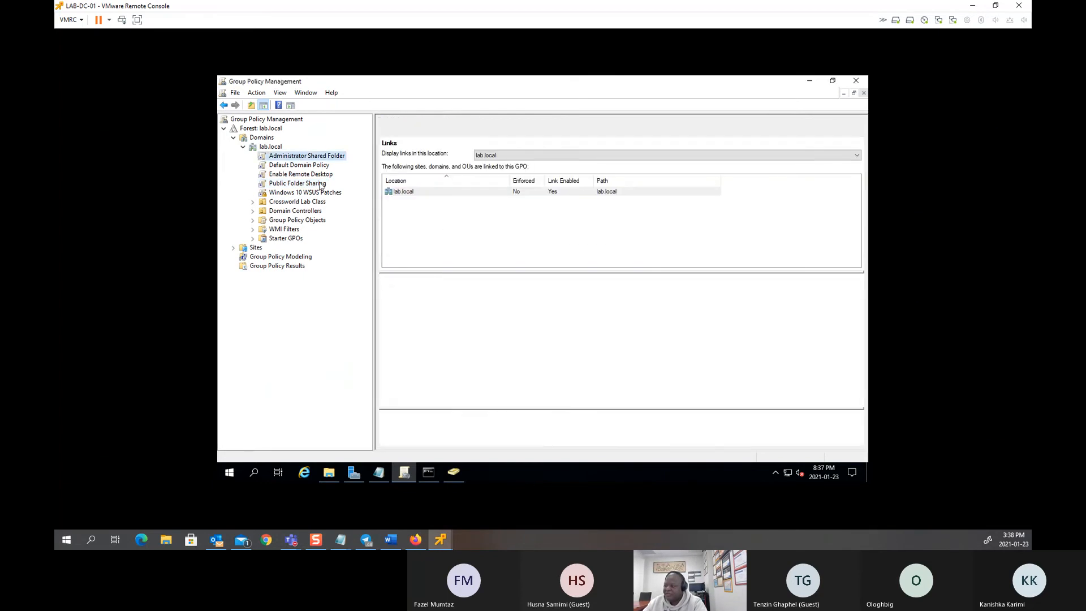
Step: Edit the GPO and start a new mapped drive under User Preferences > Windows Settings > Drive Maps
right_click(299, 159)
click(323, 168)
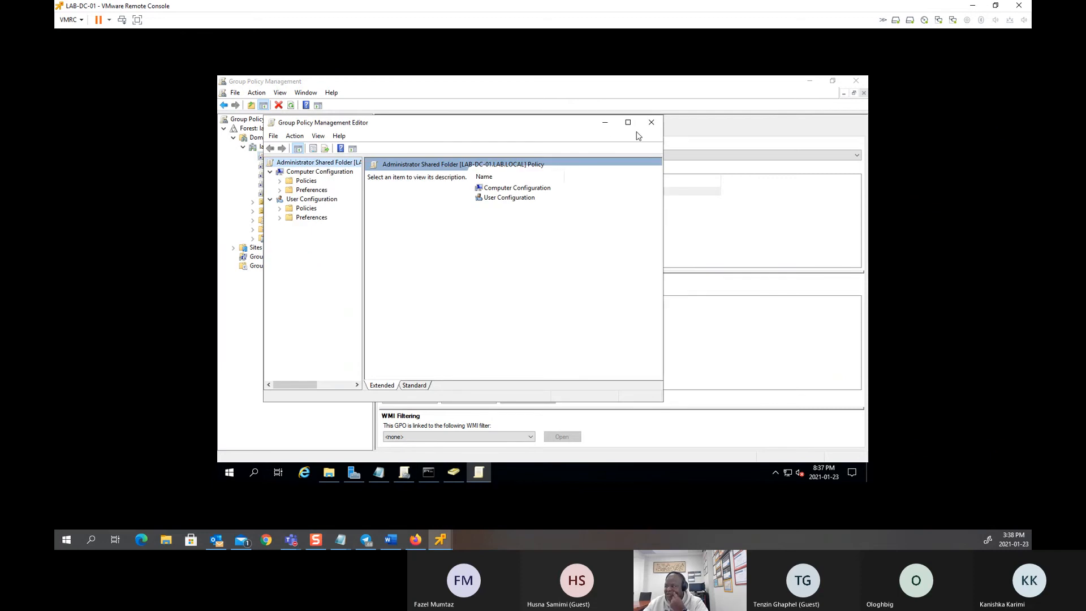
click(280, 218)
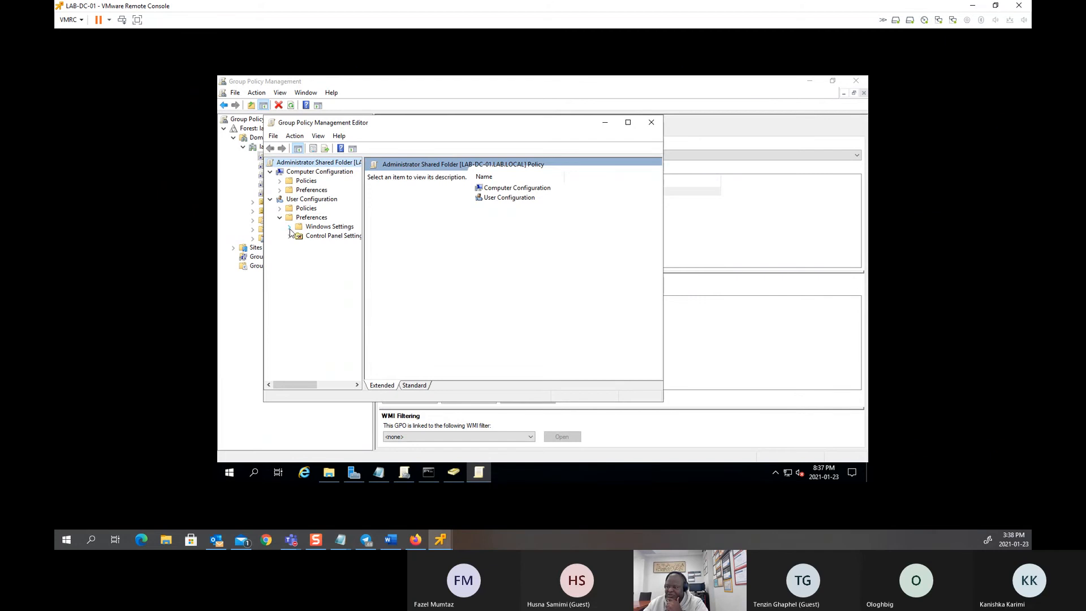
click(289, 227)
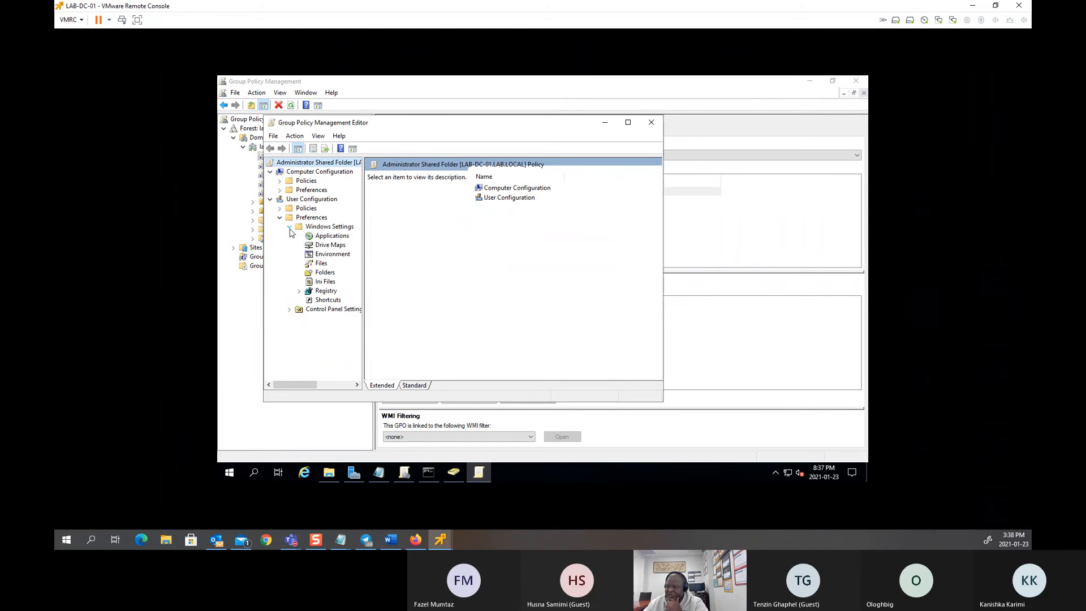
click(328, 245)
right_click(536, 228)
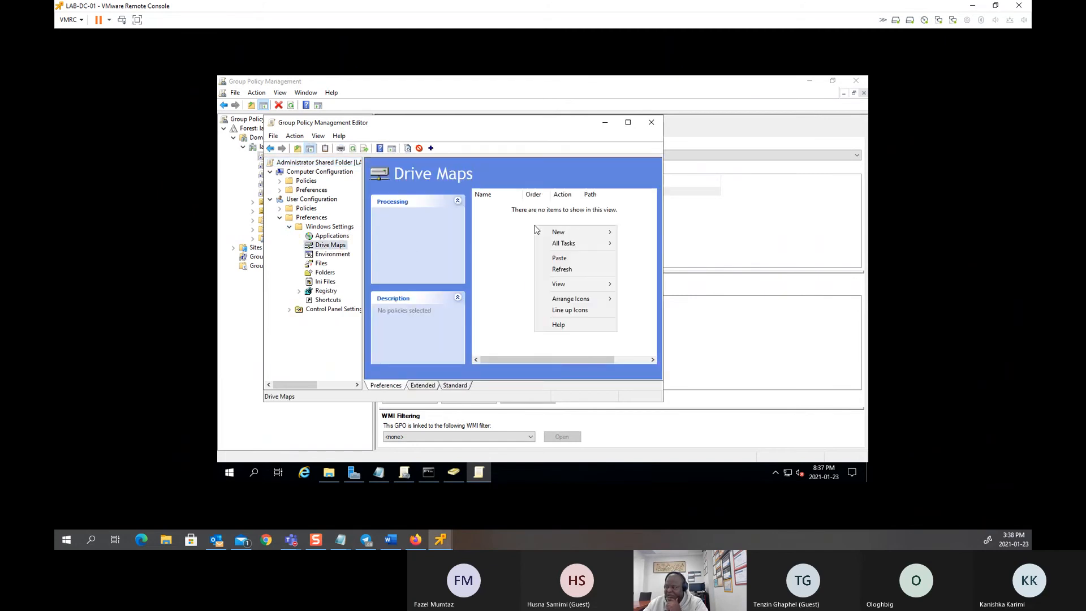
mouse_move(579, 232)
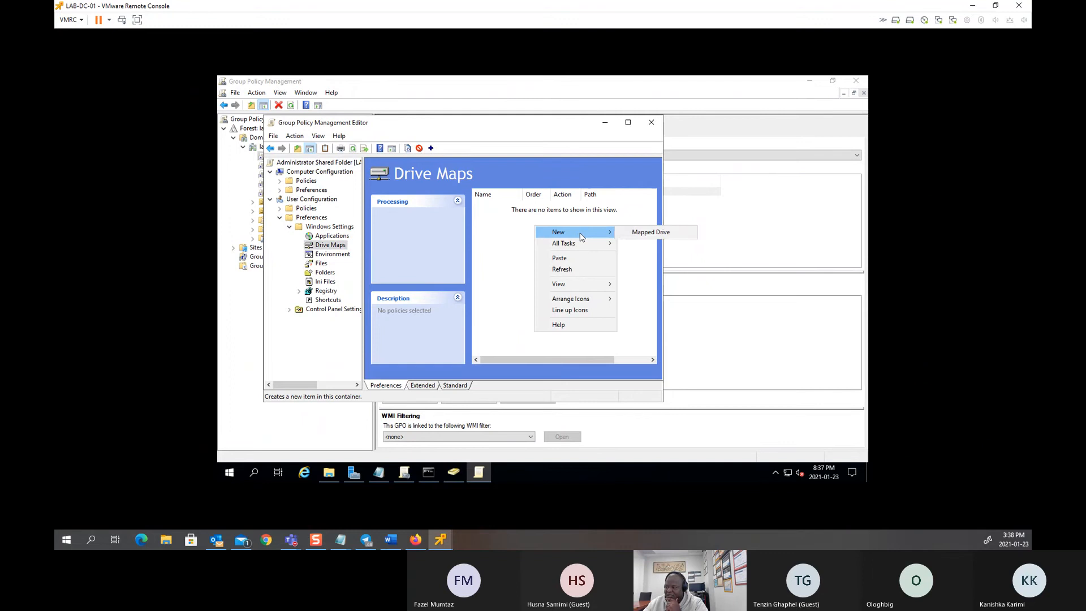
click(650, 232)
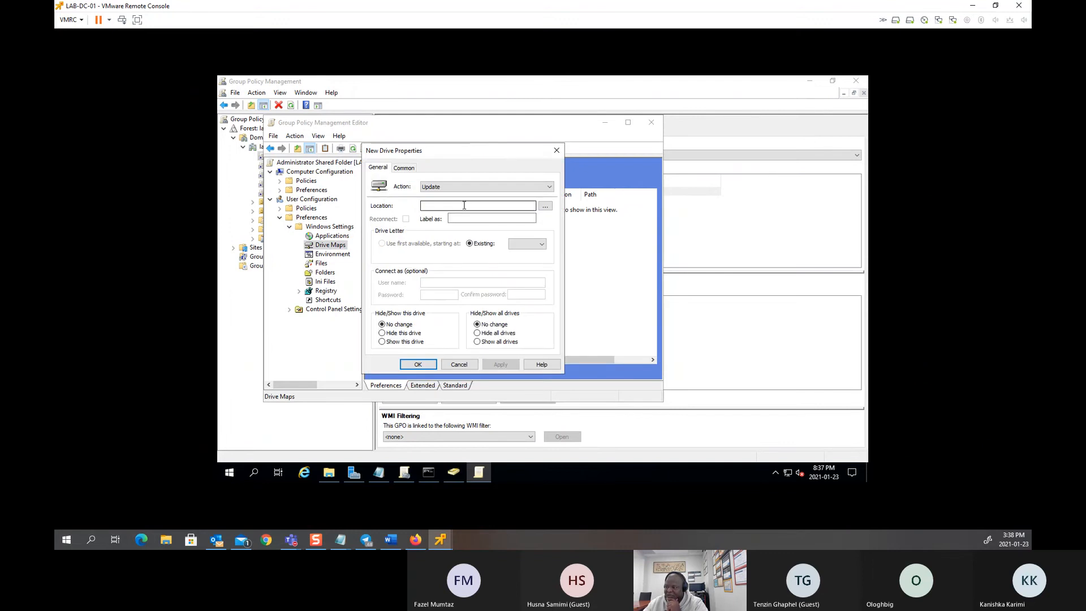
Step: Map \\LAB-DC-01\Admin_Folder$ as drive F: labelled 'Administrator Folder' and apply it
click(379, 472)
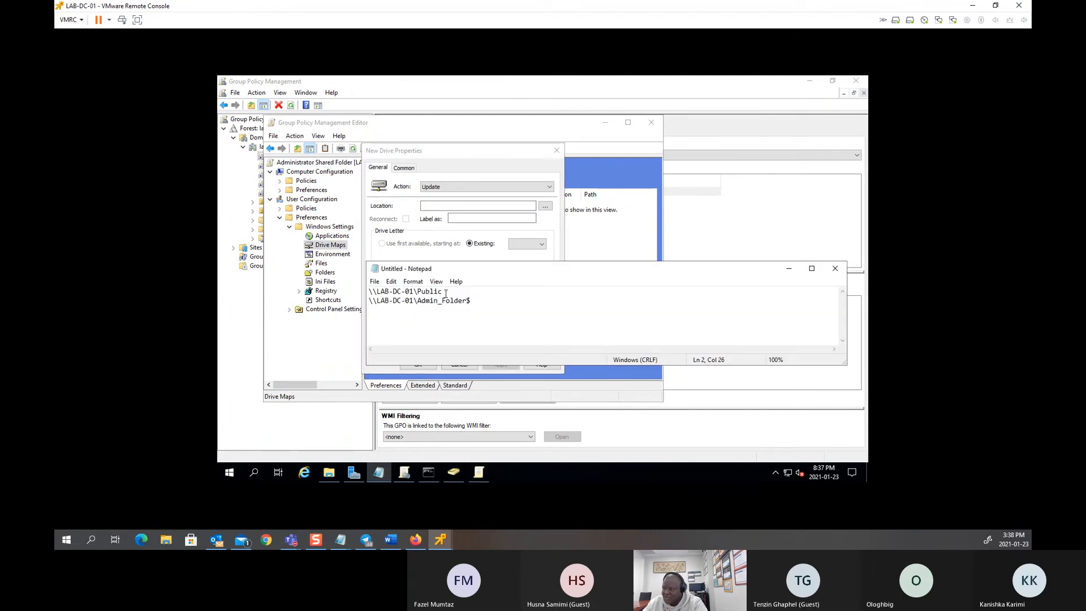
drag(473, 300, 331, 302)
key(ctrl+c)
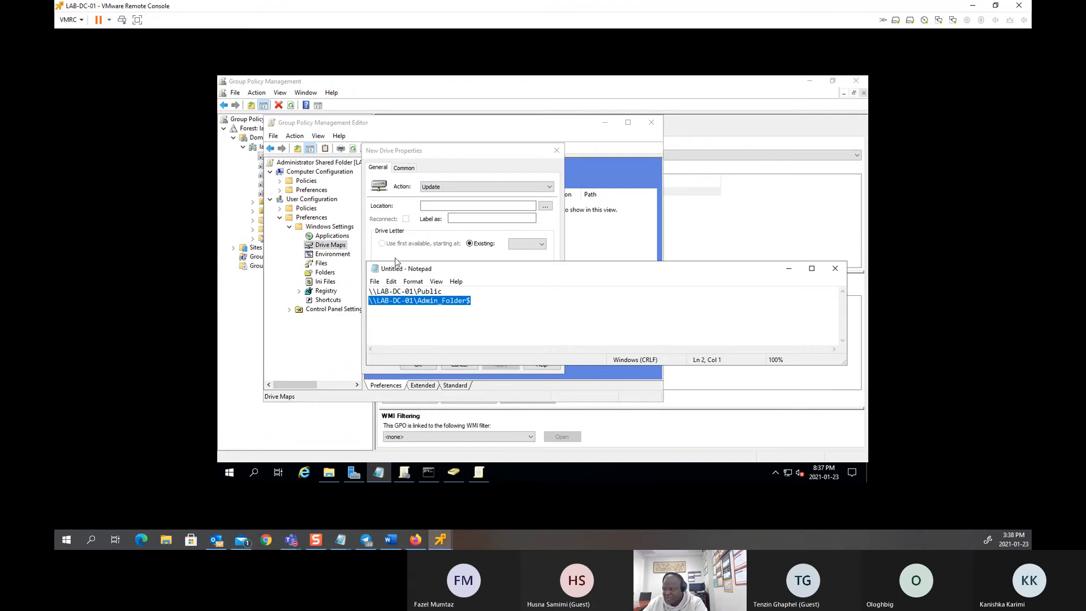
click(444, 206)
key(ctrl+v)
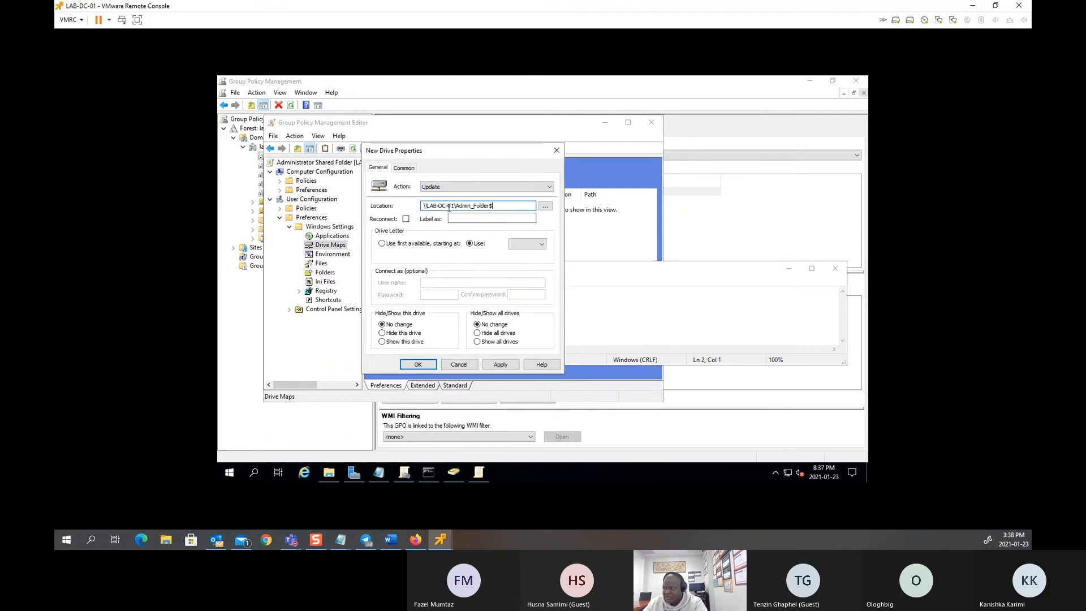
click(453, 219)
text(Administrator)
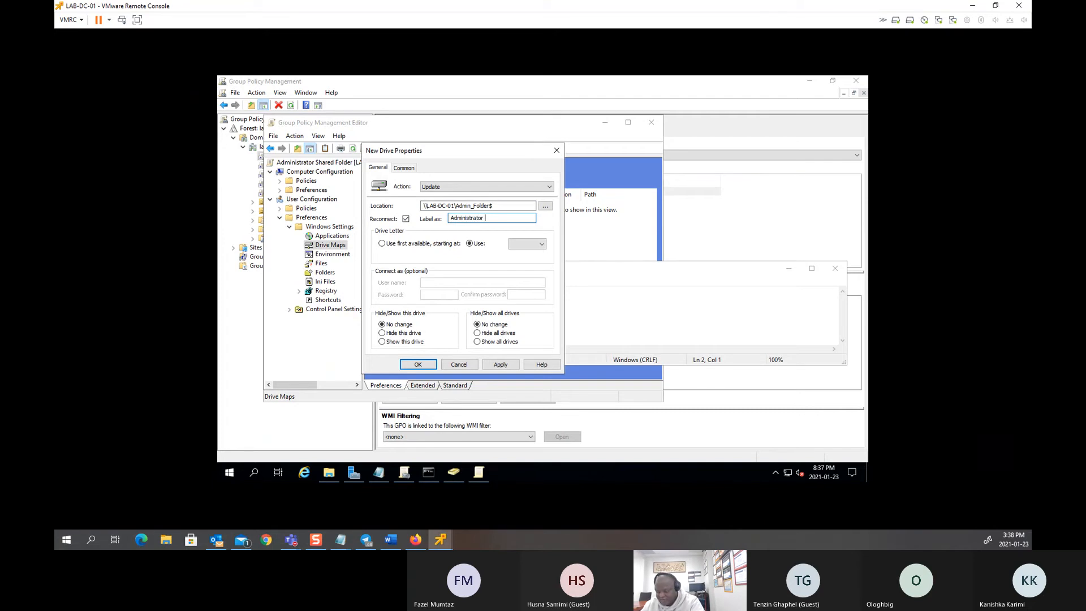
text( Folder)
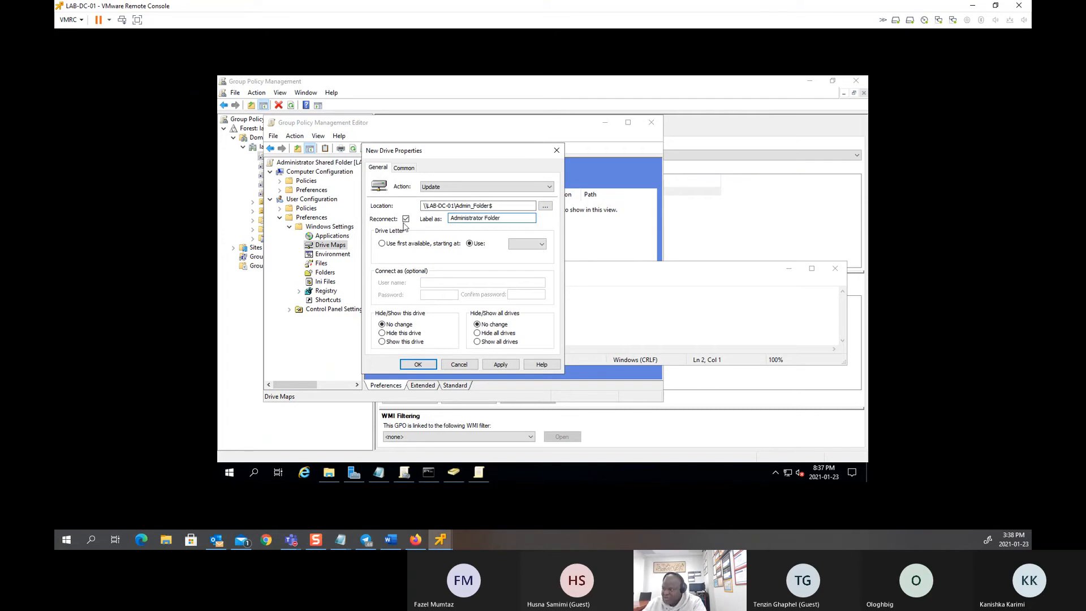
click(523, 244)
click(523, 244)
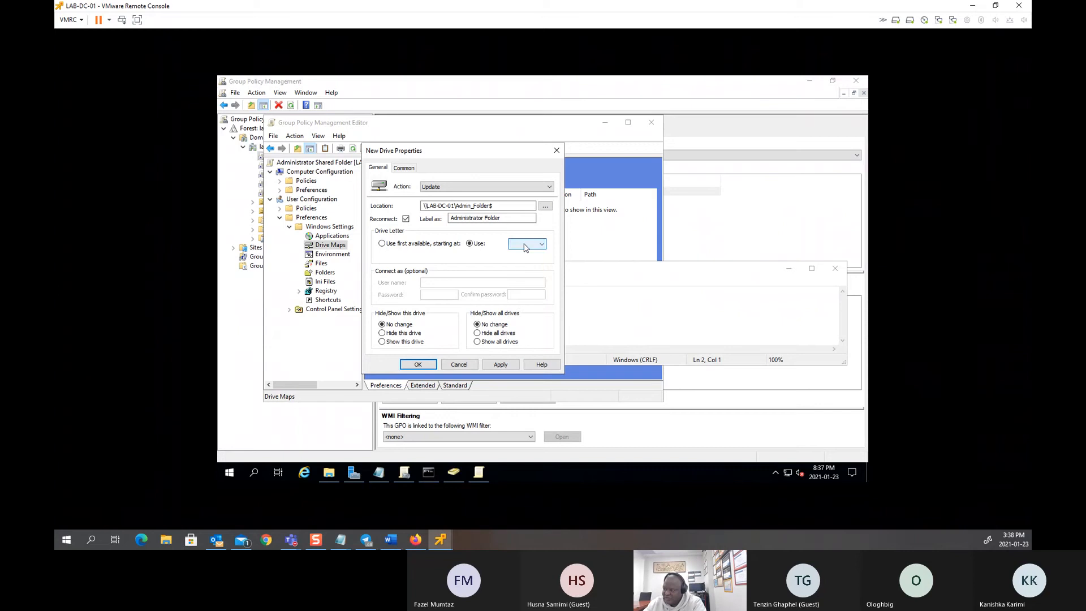
click(523, 245)
click(521, 294)
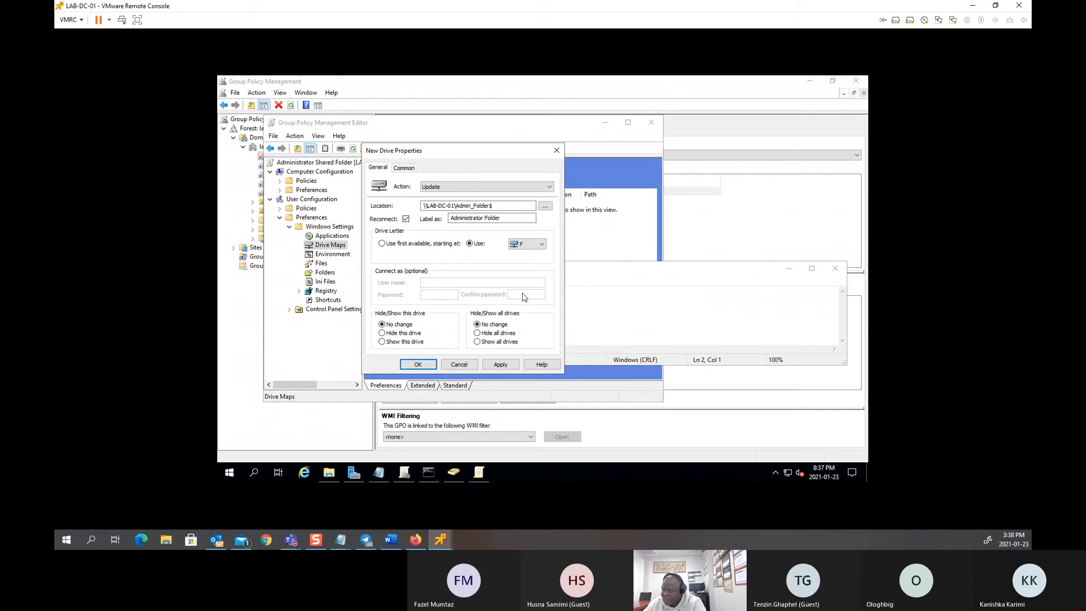
click(501, 364)
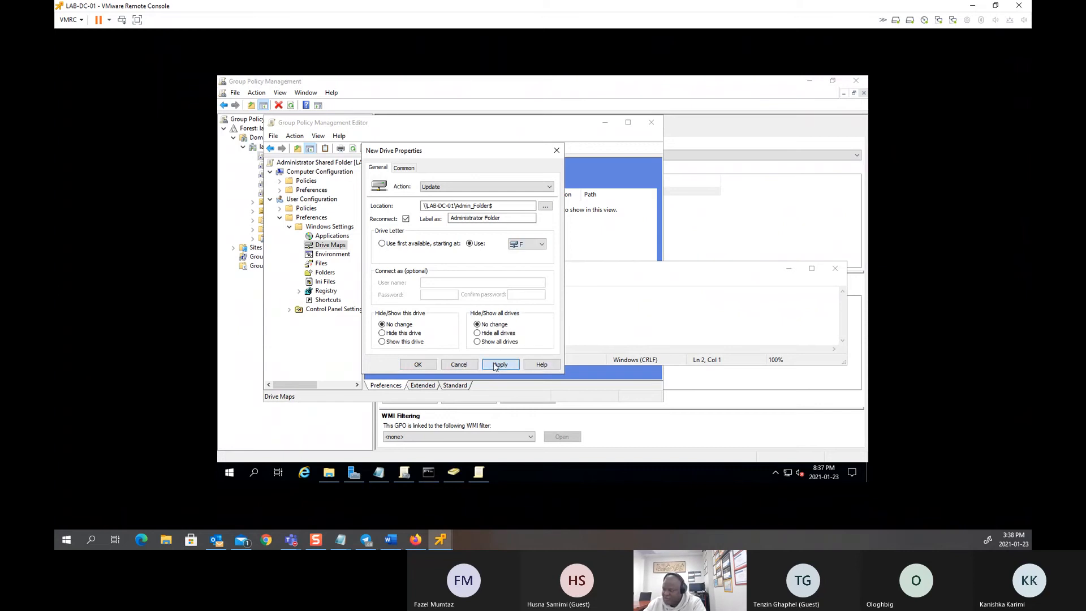
click(418, 364)
click(484, 271)
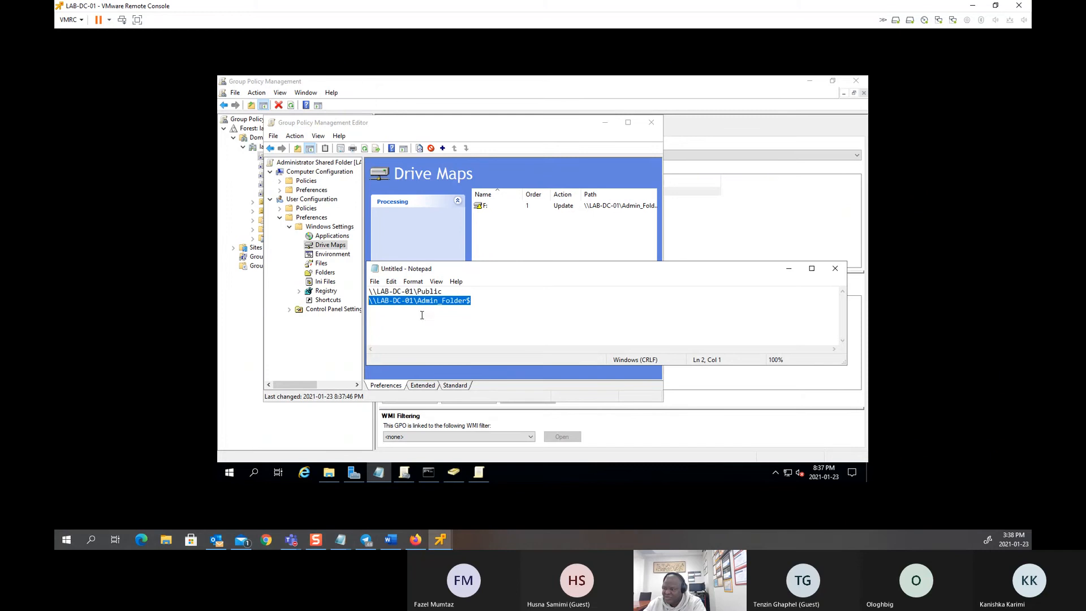
Step: Minimize Command Prompt and Notepad and close the Group Policy Management Editor
click(428, 474)
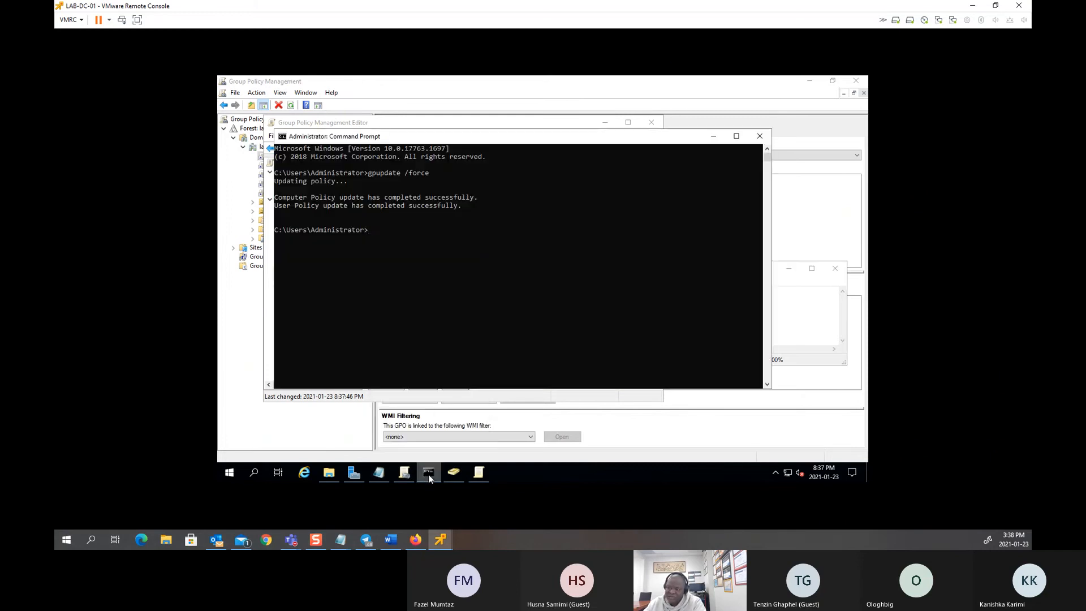
click(429, 475)
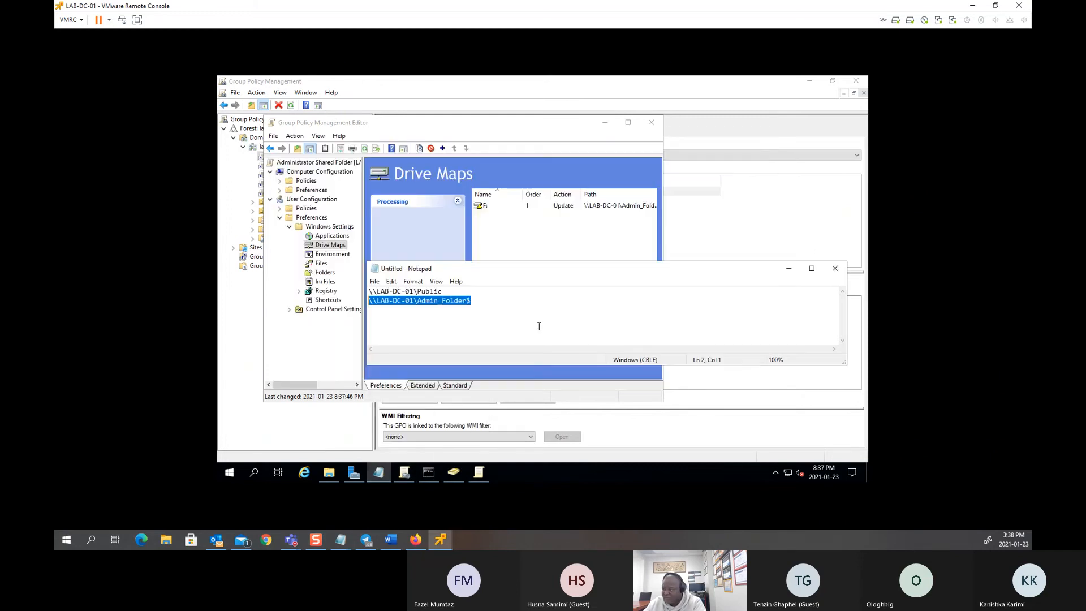
click(793, 273)
click(652, 124)
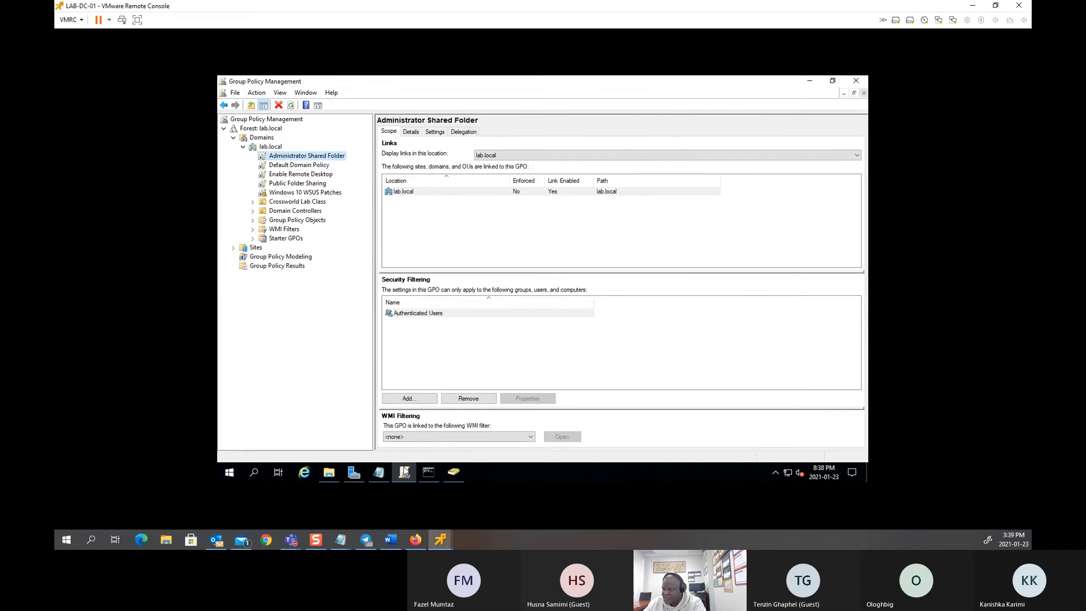
Step: Force a Group Policy refresh on LAB-DC-01 with gpupdate /force
click(432, 472)
click(329, 277)
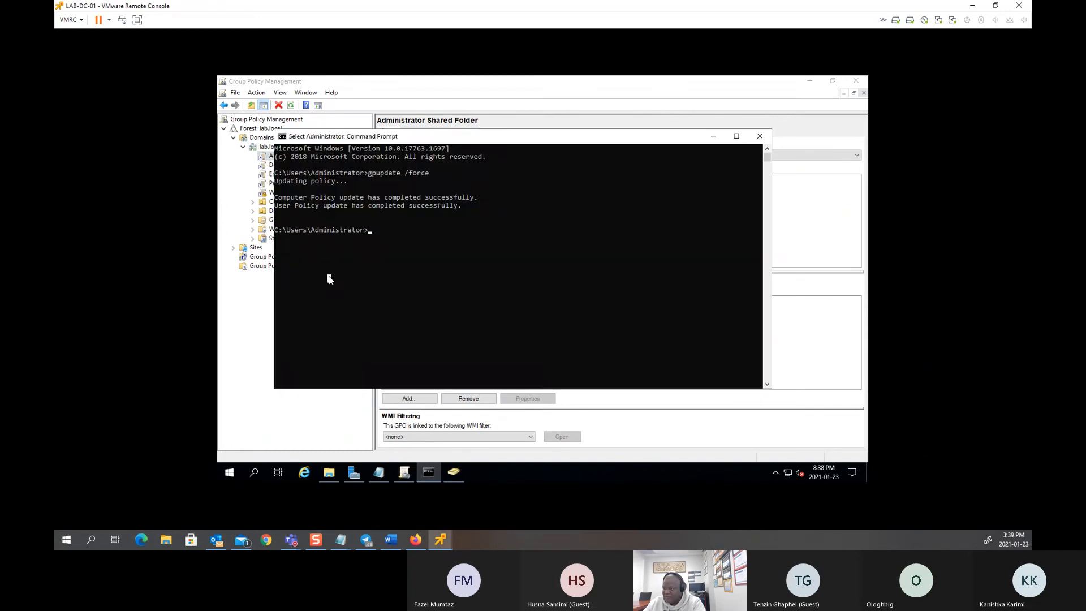
text(gp)
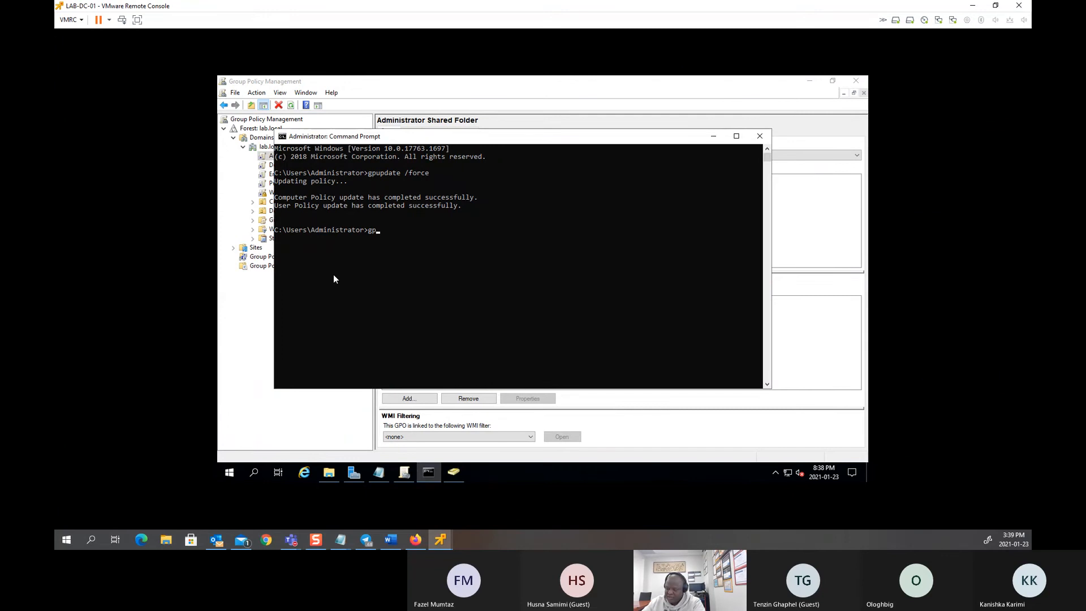
text(update )
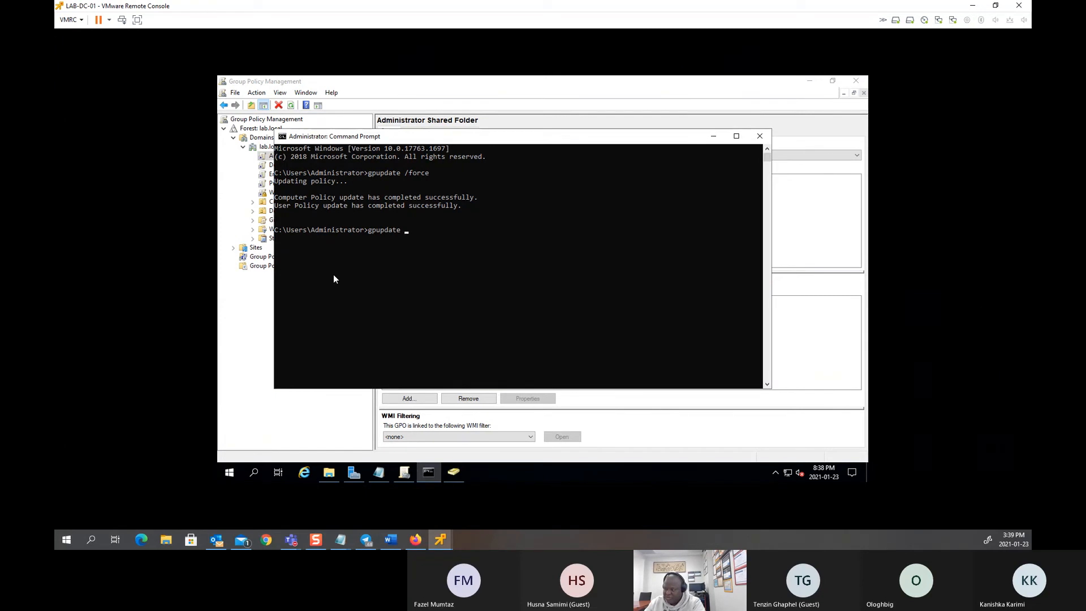
text(/force)
key(Return)
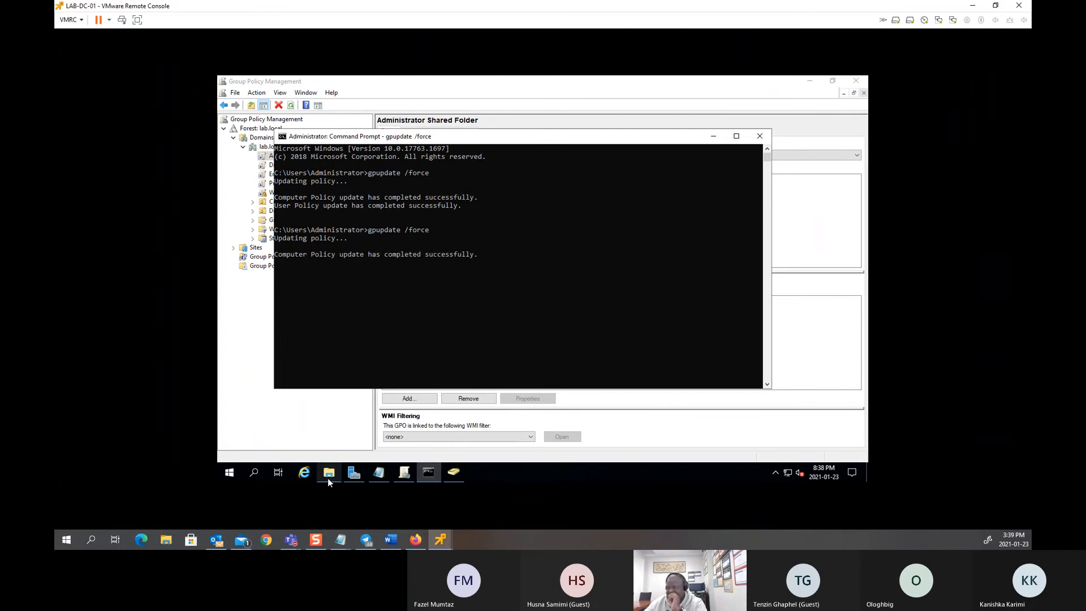
Step: In This PC, try opening Administrator Folder (F:) and dismiss the resulting Network Error
mouse_move(329, 481)
click(332, 452)
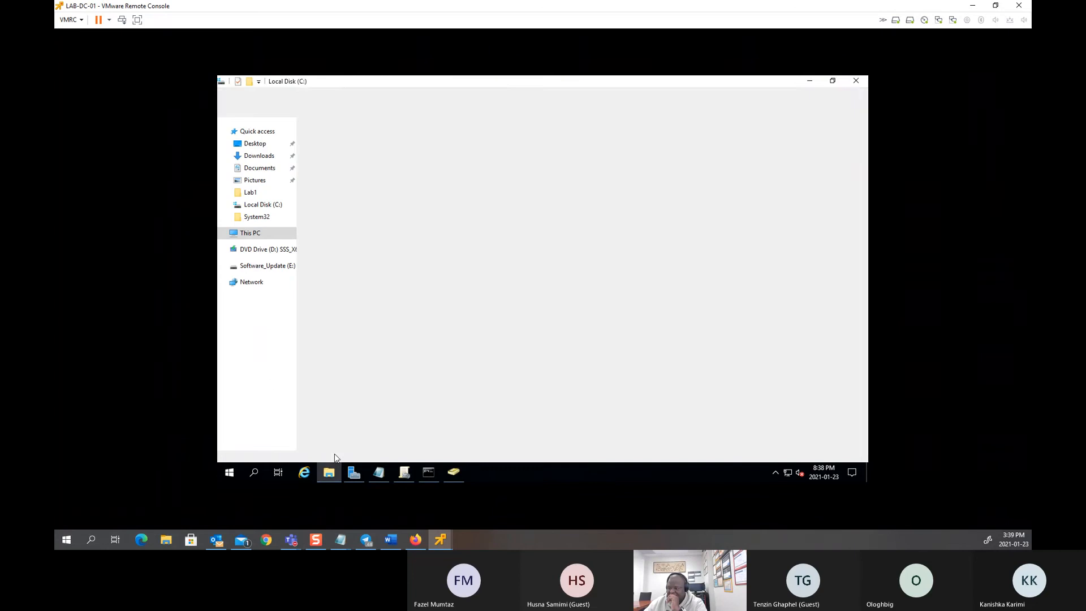
click(252, 234)
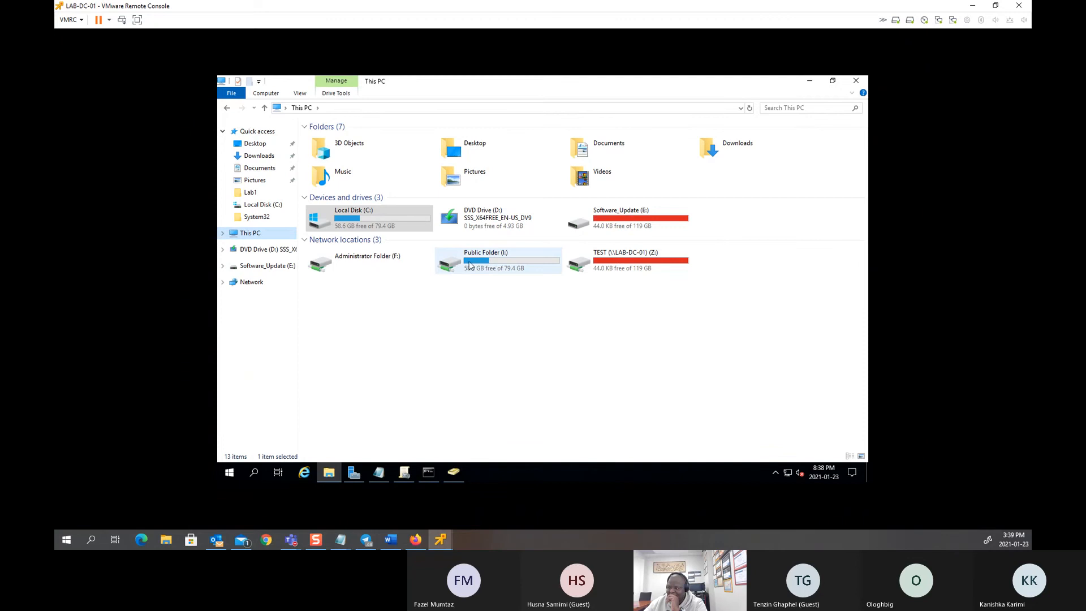
click(344, 263)
double_click(343, 263)
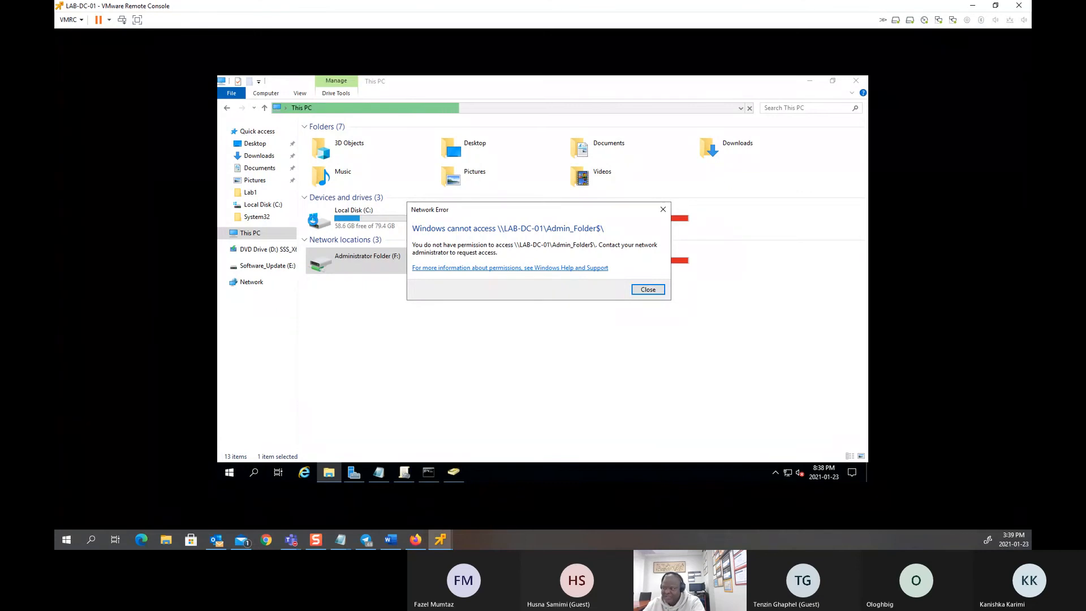
click(650, 289)
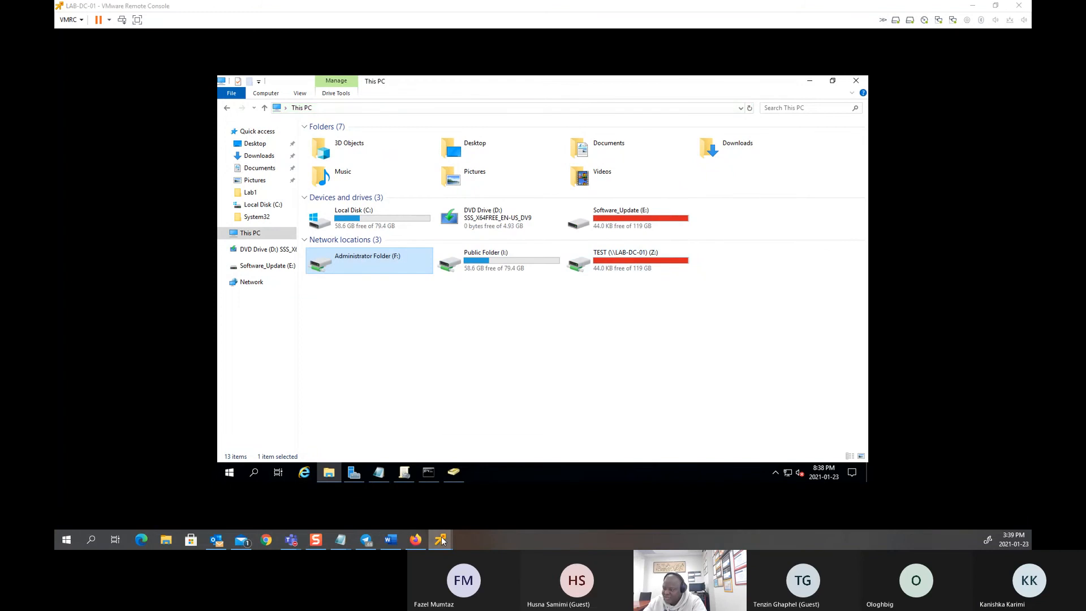
Step: Switch to CSTC-TEST-01, show This PC, and launch Command Prompt via a cmd search
mouse_move(442, 537)
click(480, 487)
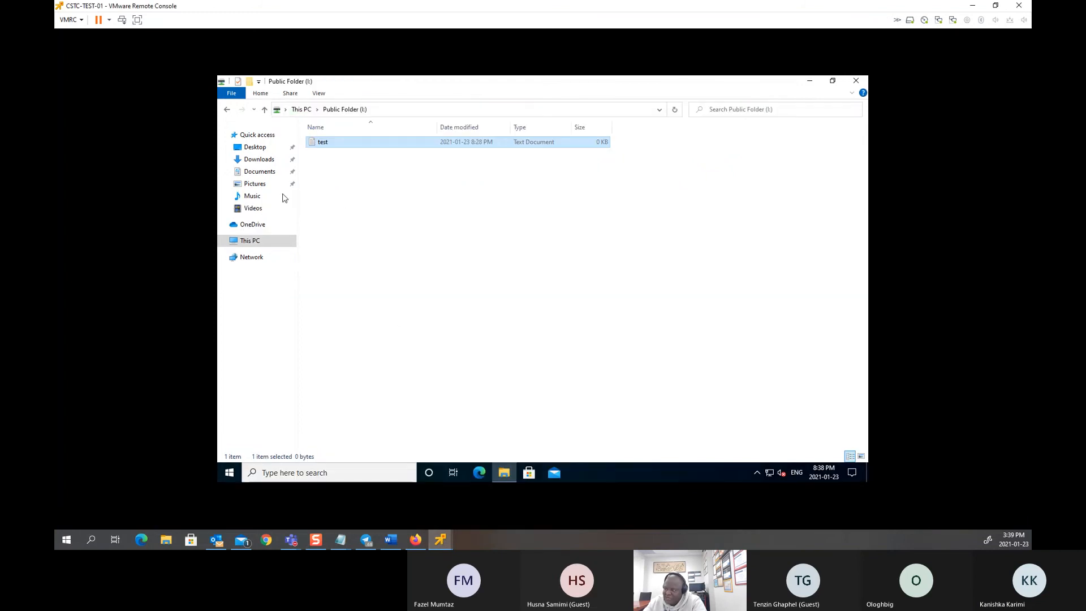
click(260, 240)
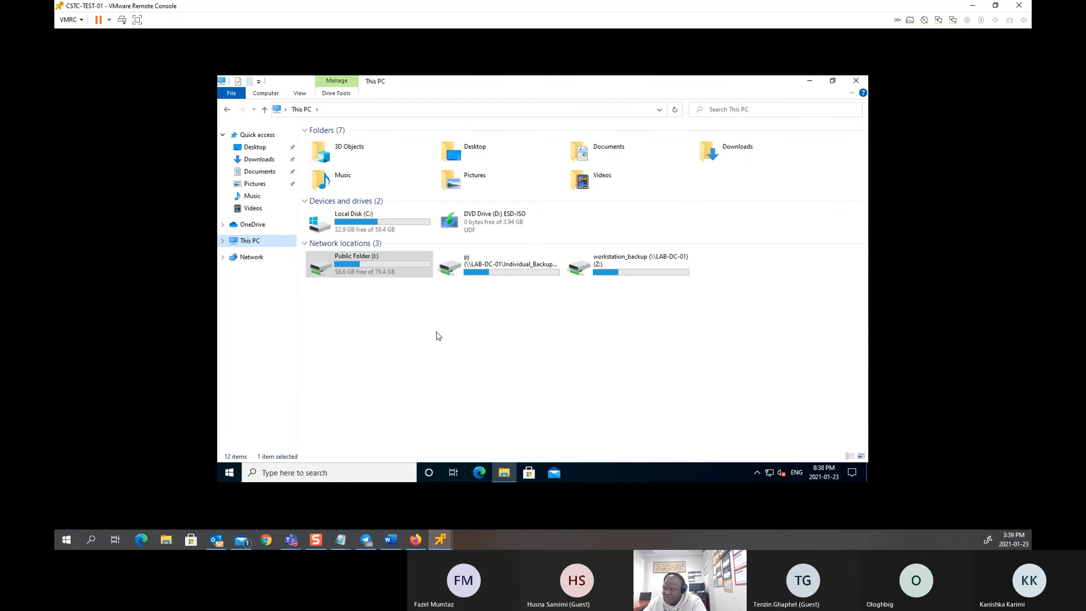
click(236, 476)
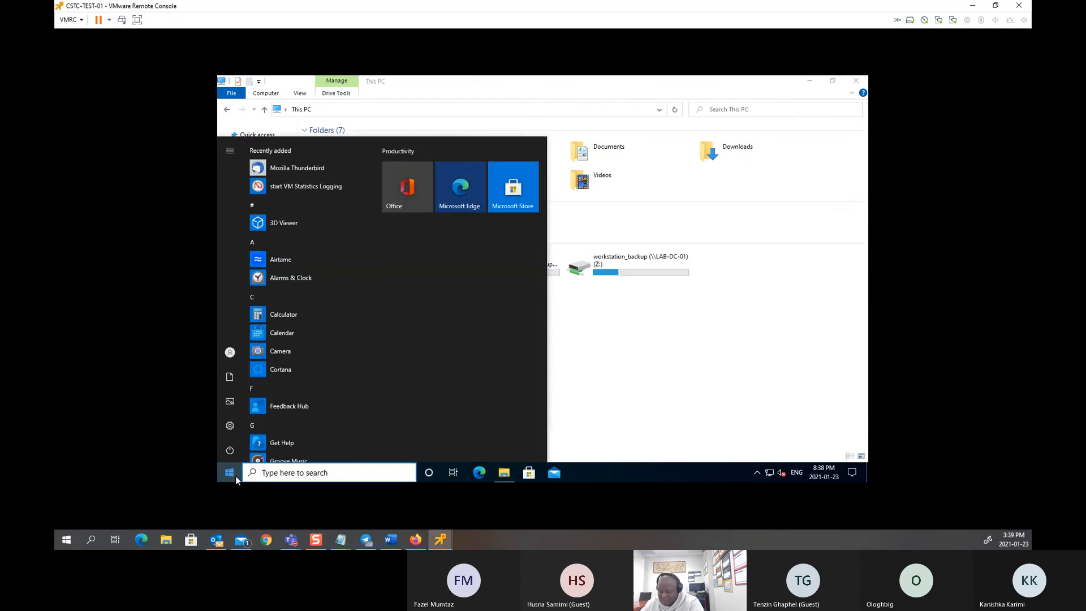
text(cmd)
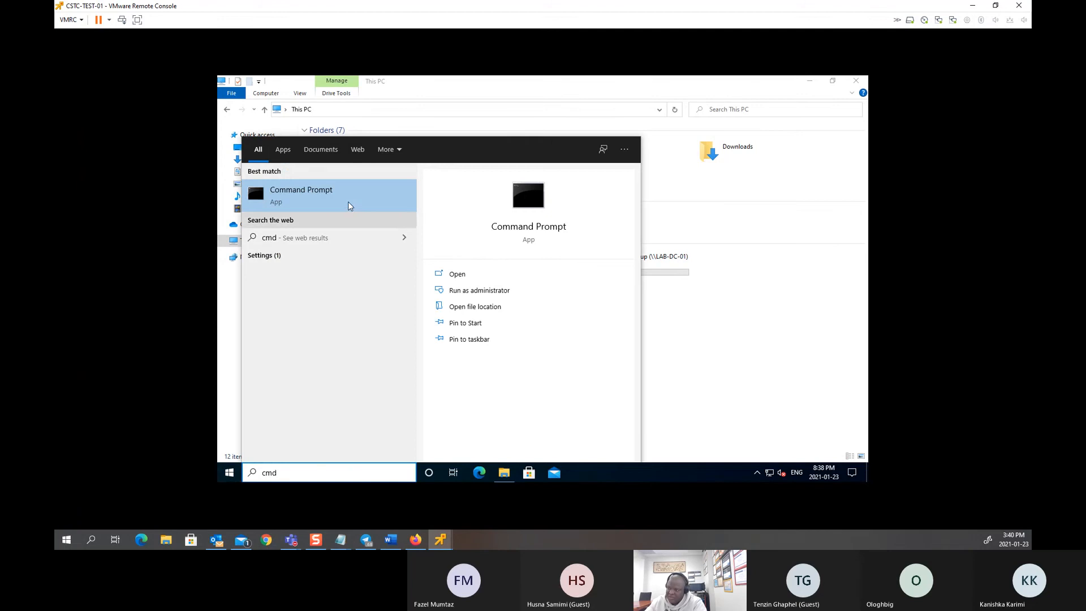
click(346, 192)
Step: Run gpupdate /force on the test machine and try opening Administrator Folder (F:)
click(400, 235)
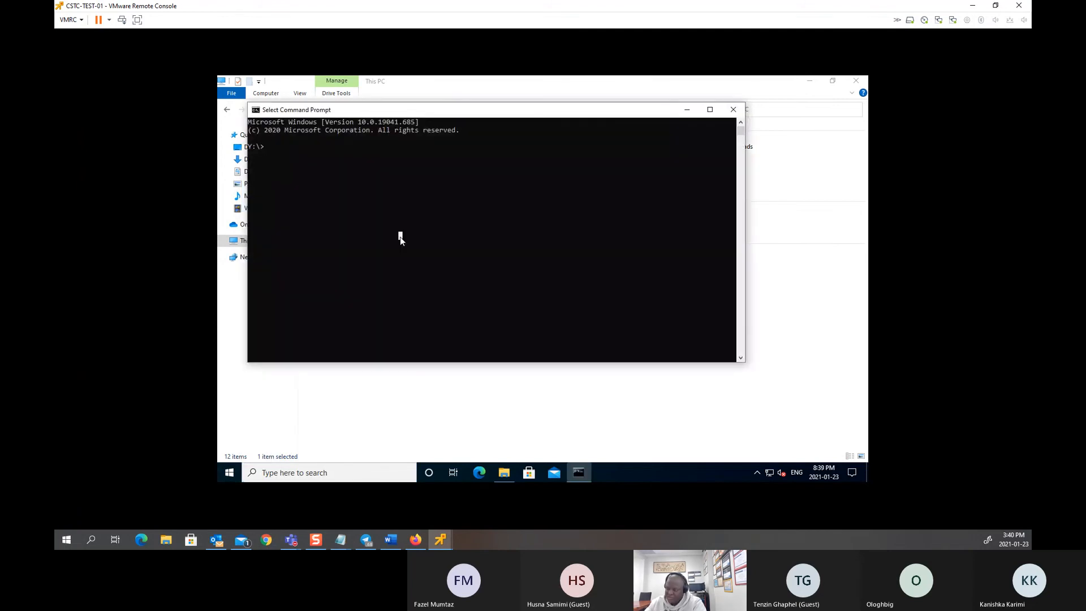
text(gpupda)
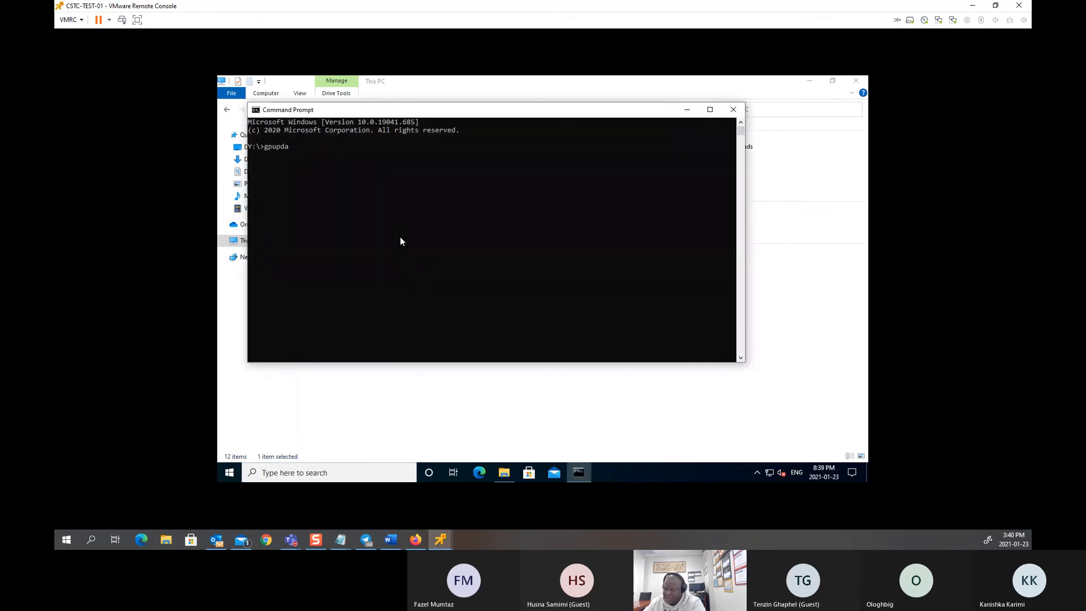
text(te /force)
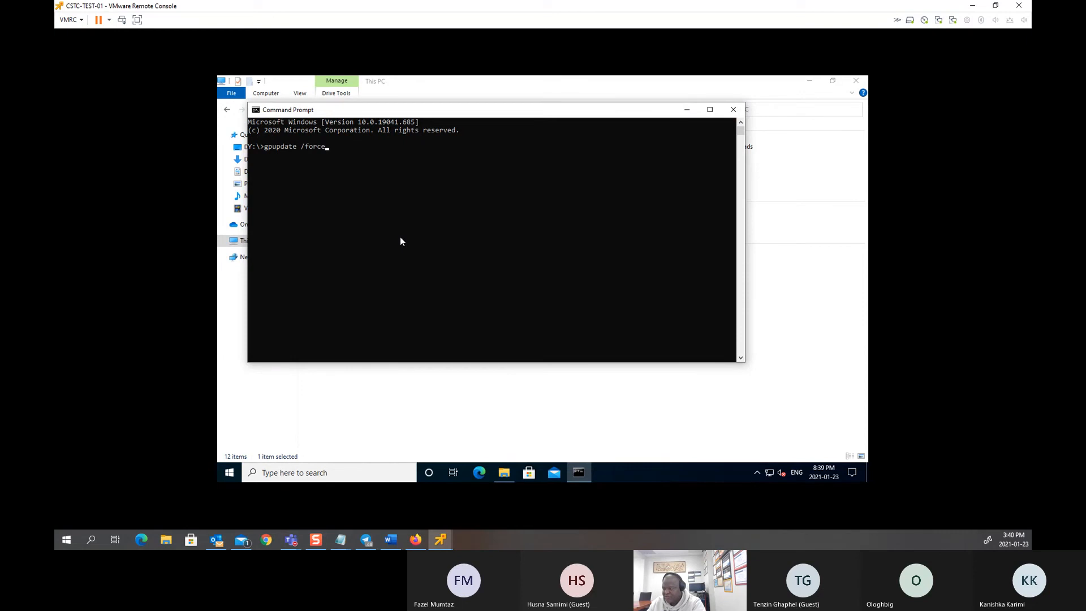
key(Return)
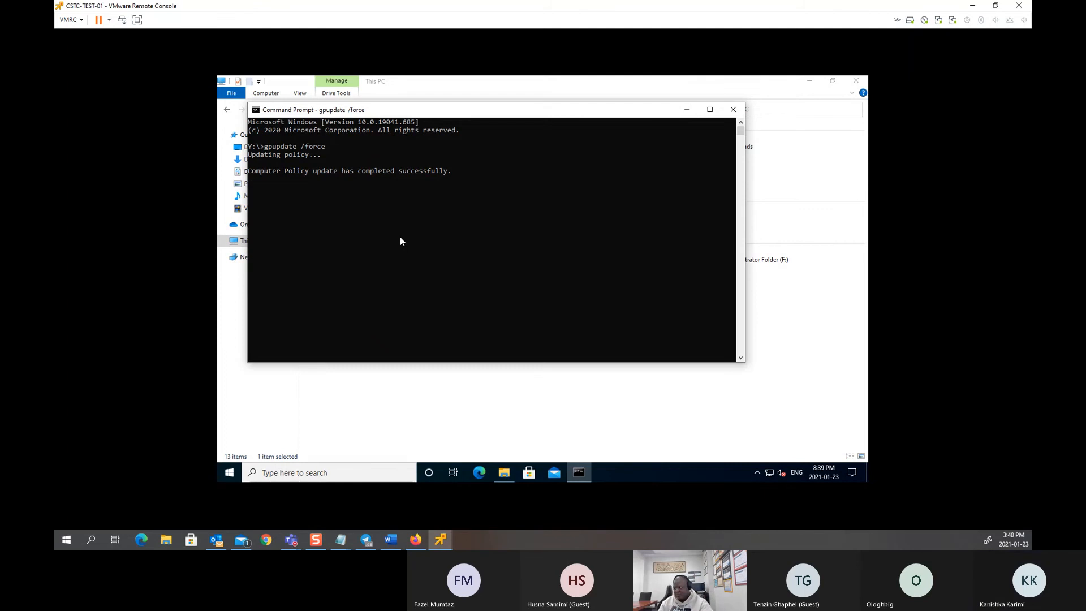
click(687, 109)
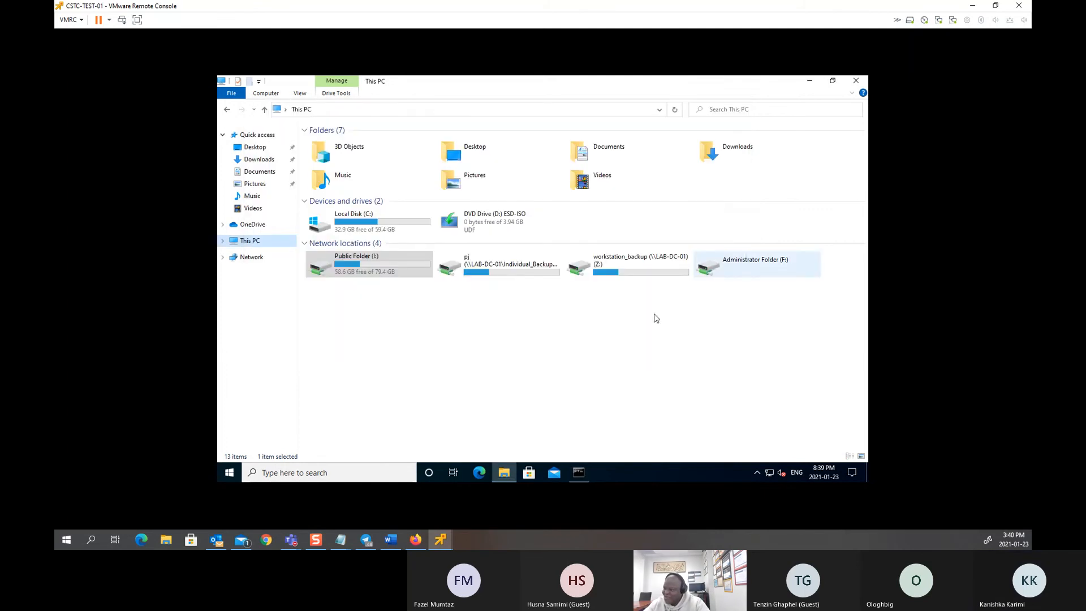
double_click(750, 274)
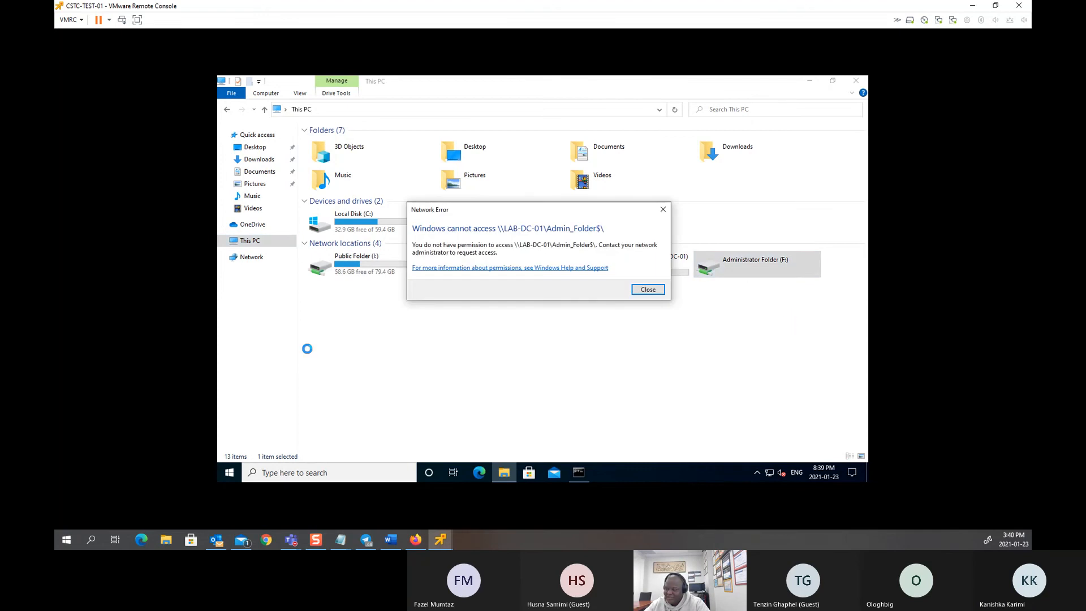
Step: Check the signed-in account with whoami and dismiss the Network Error
click(229, 473)
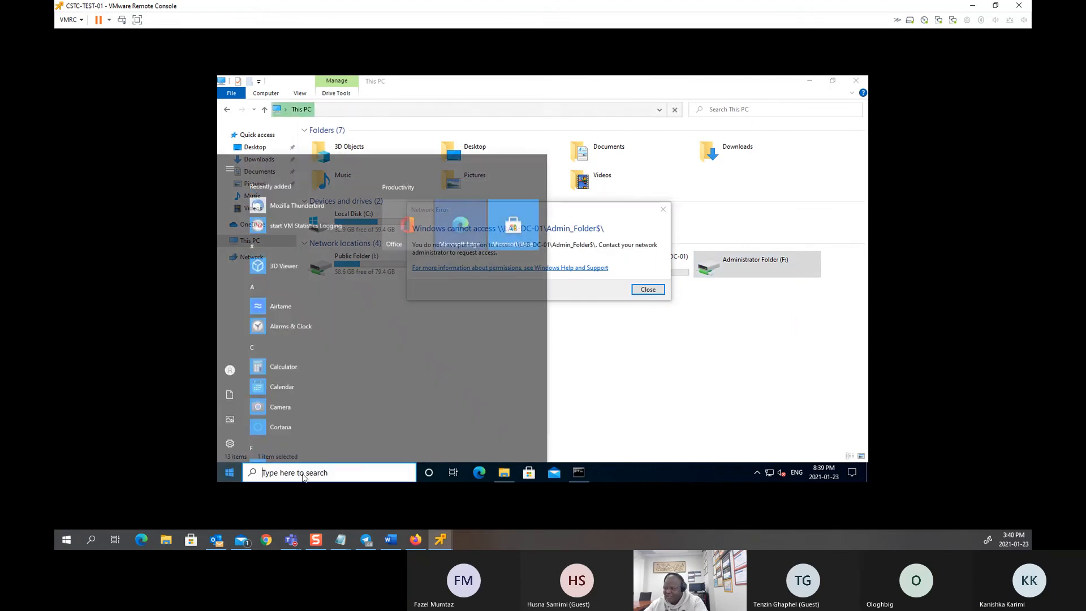
click(574, 473)
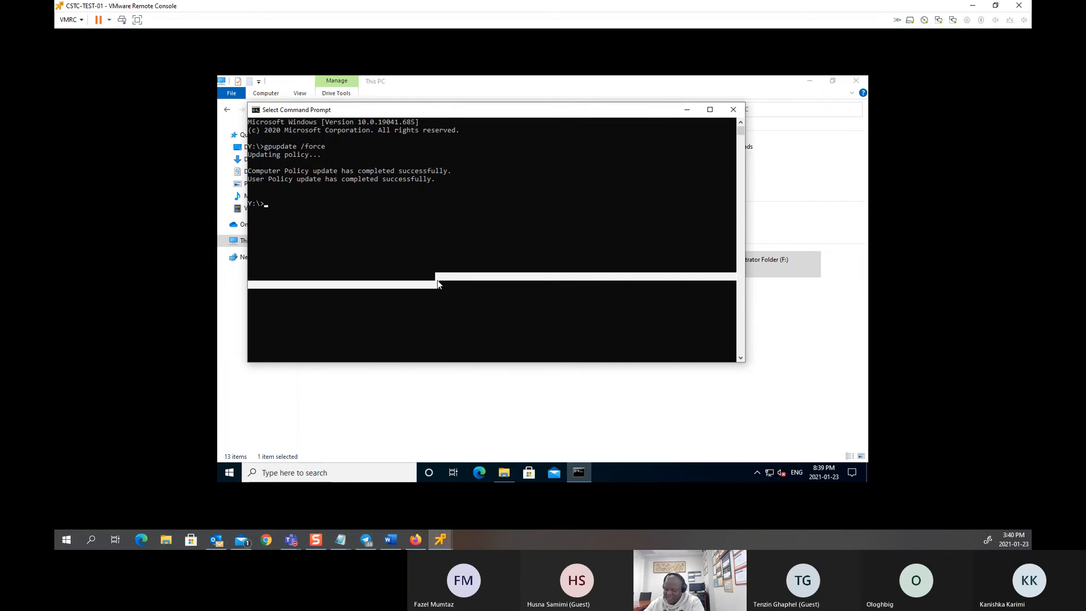
text(whoami)
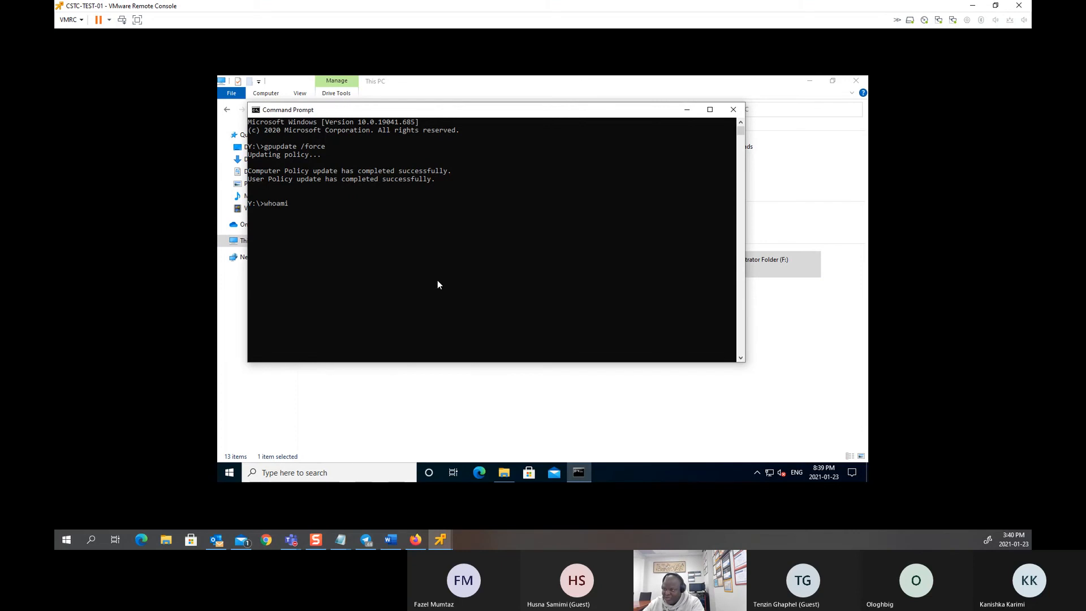
key(Return)
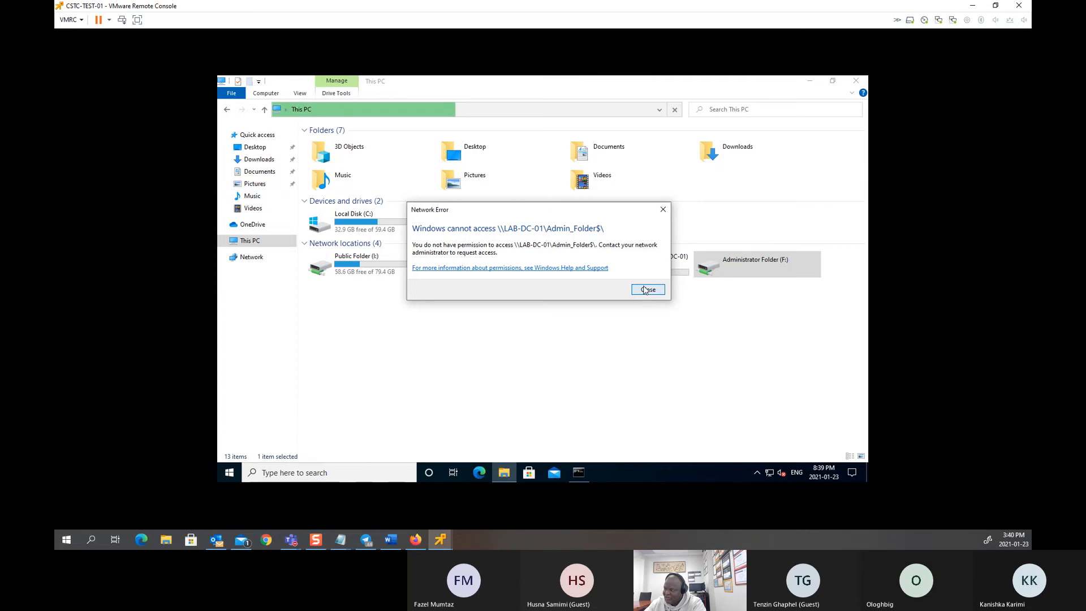
click(646, 290)
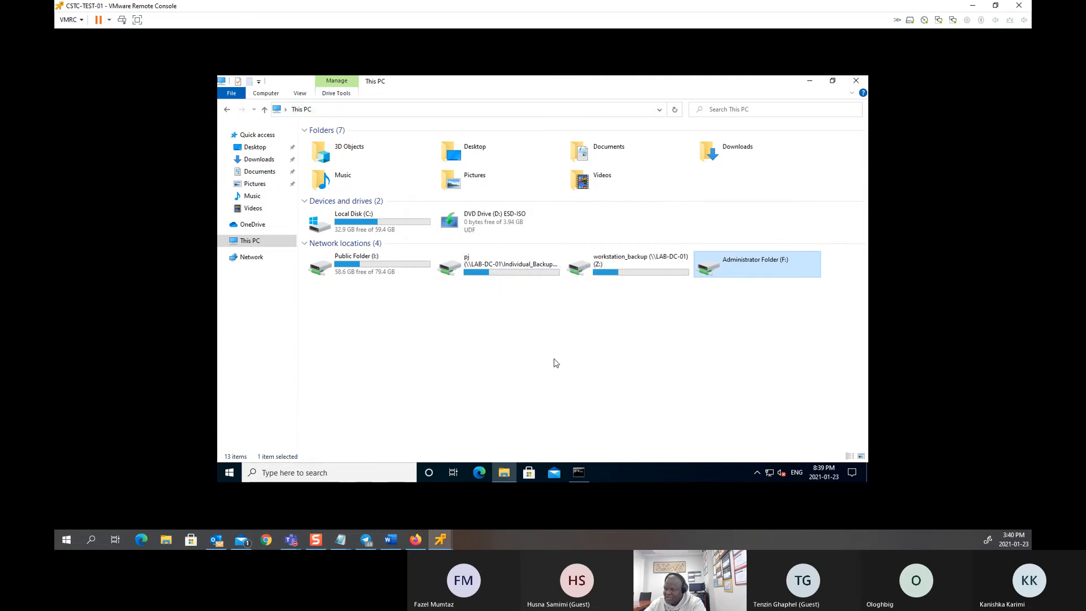
Step: Sign out of the current user on CSTC-TEST-01
right_click(229, 472)
mouse_move(279, 438)
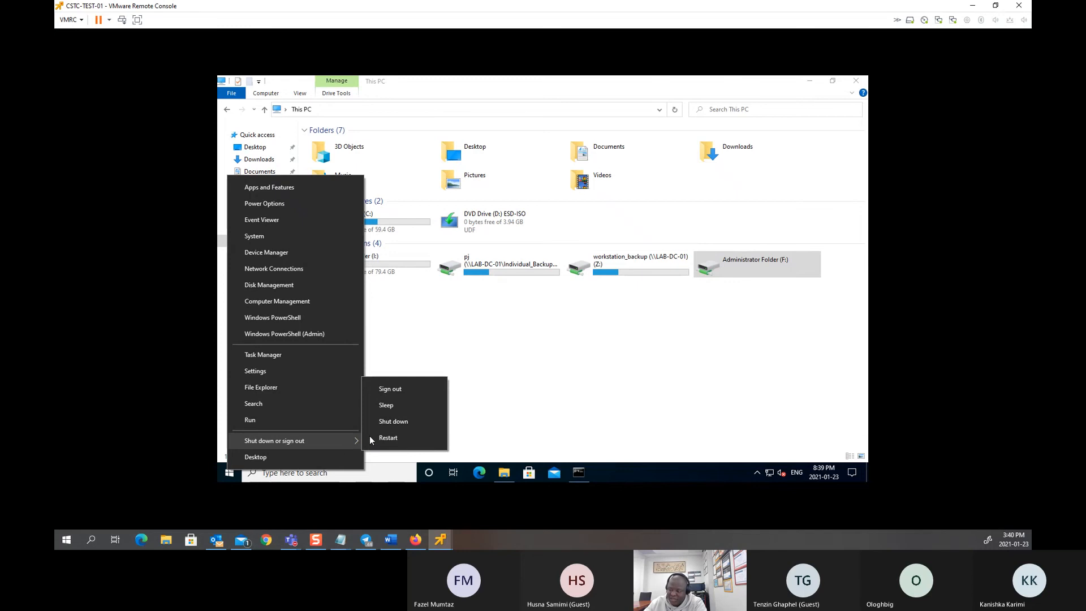
click(400, 389)
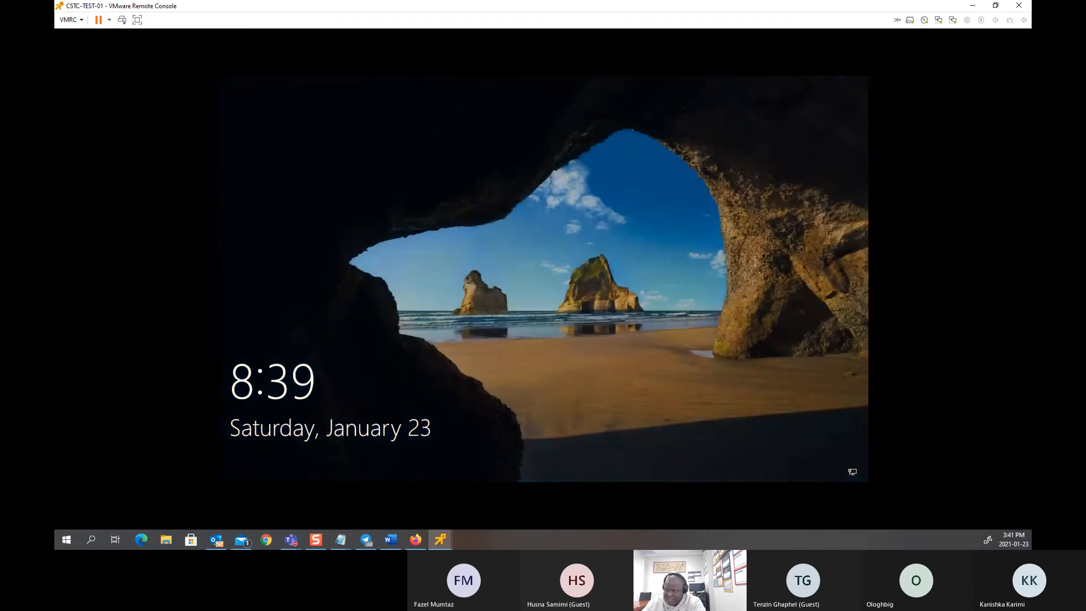
Step: Sign in as another LAB domain user via Other user, entering their username and password
click(313, 192)
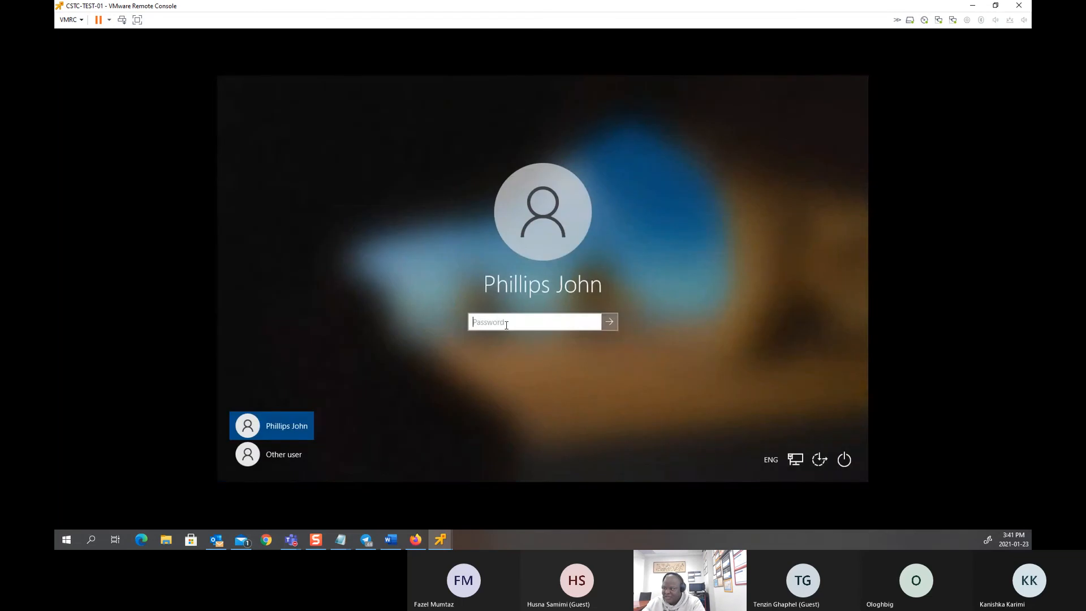
click(273, 462)
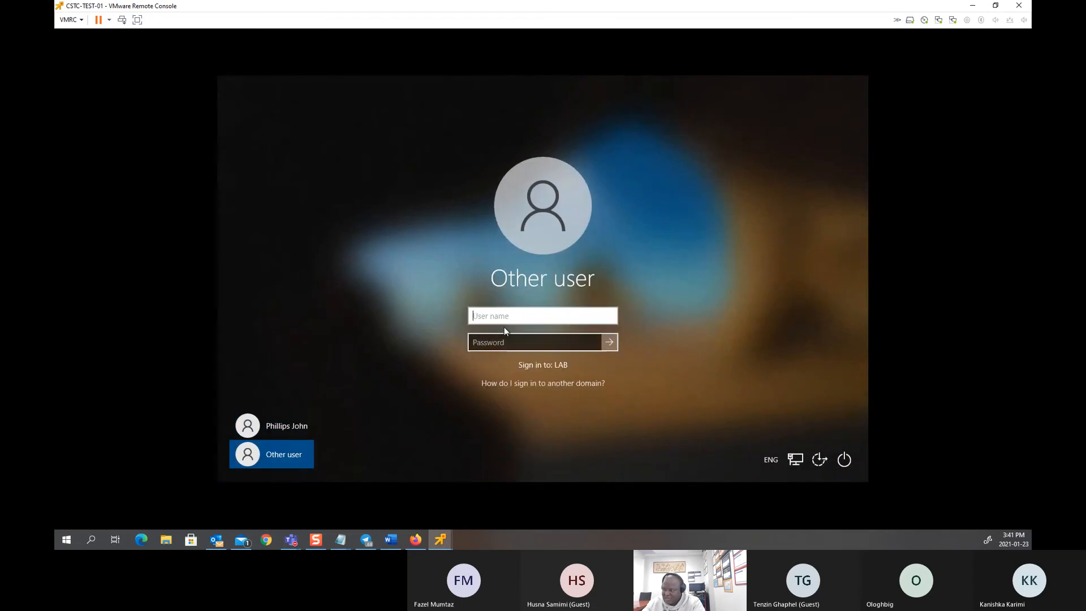
text(pt)
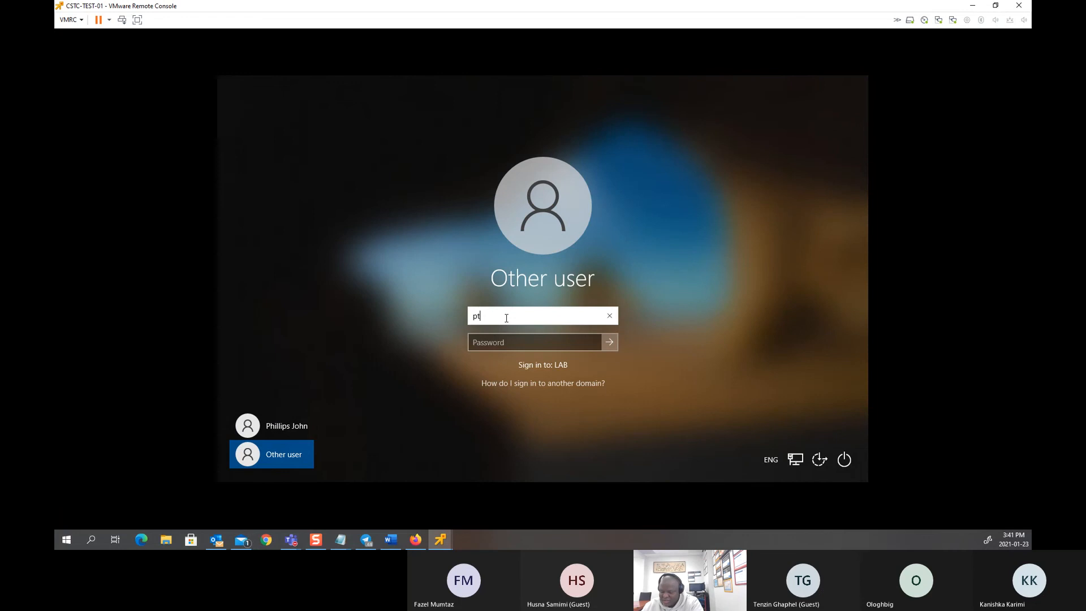
key(Tab)
text(******)
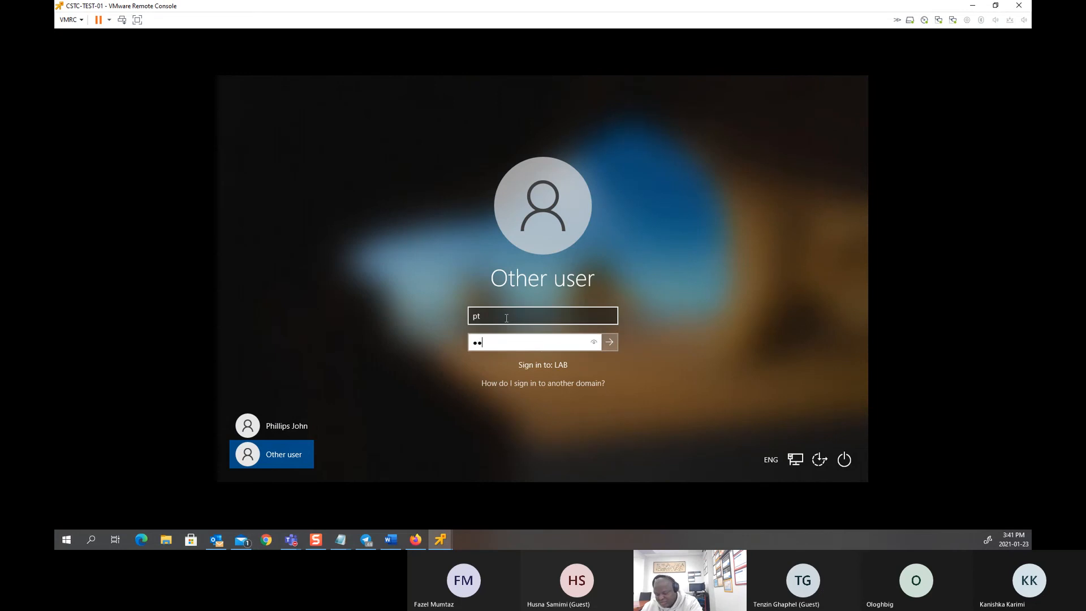
text(**)
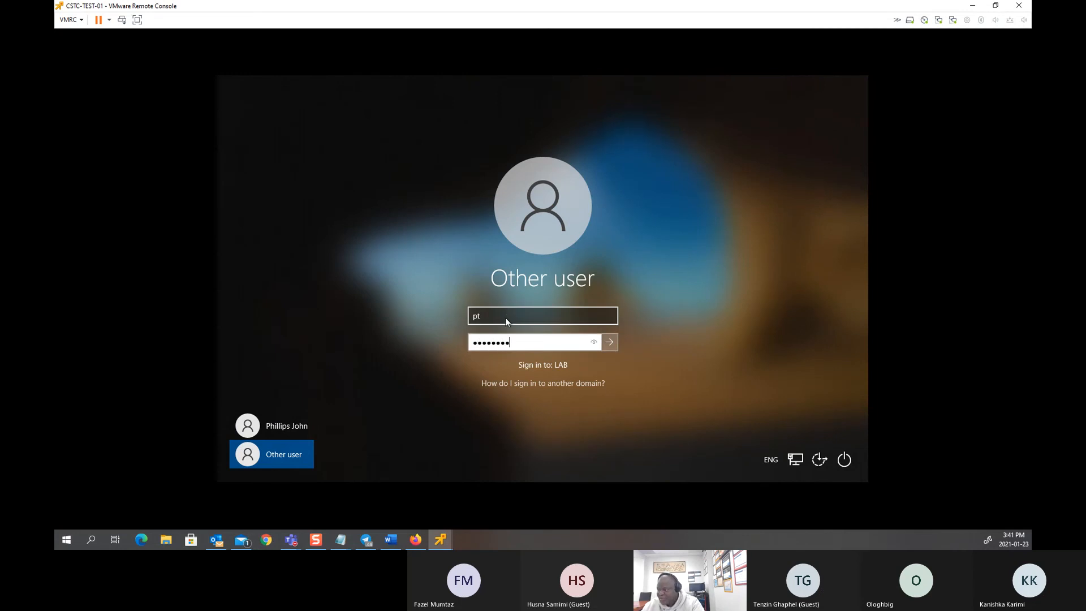
key(Return)
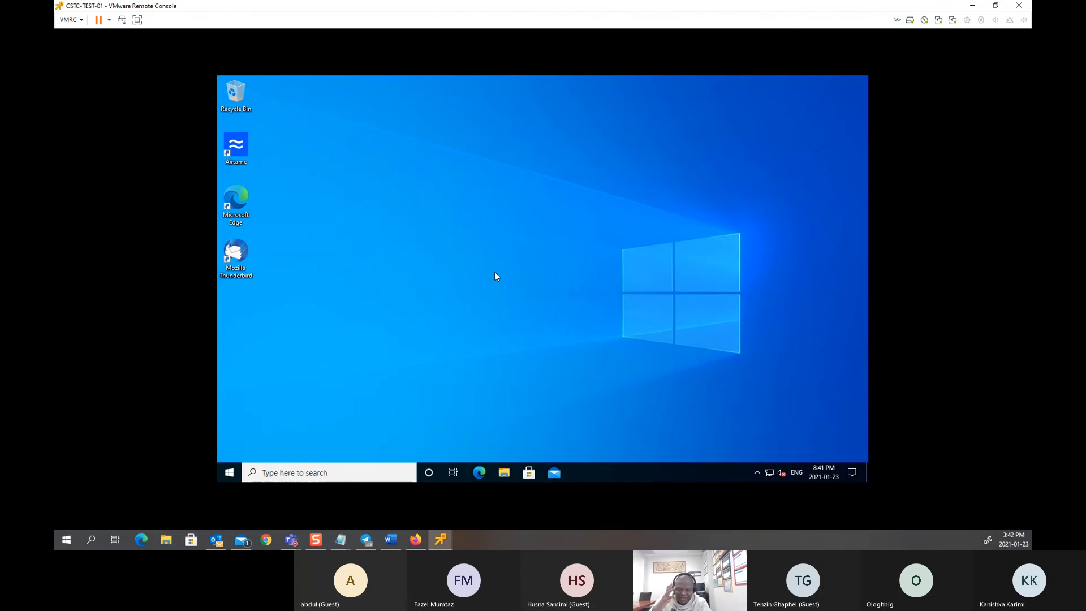
Step: Open This PC maximized, open the empty Administrator Folder (F:), then return to This PC
click(503, 472)
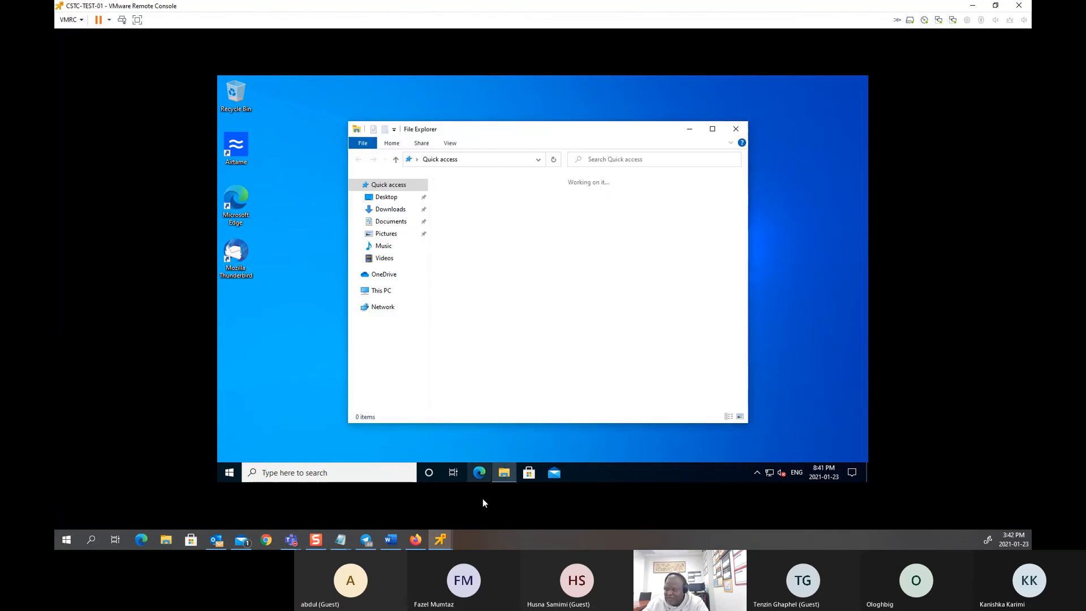
click(378, 291)
click(712, 129)
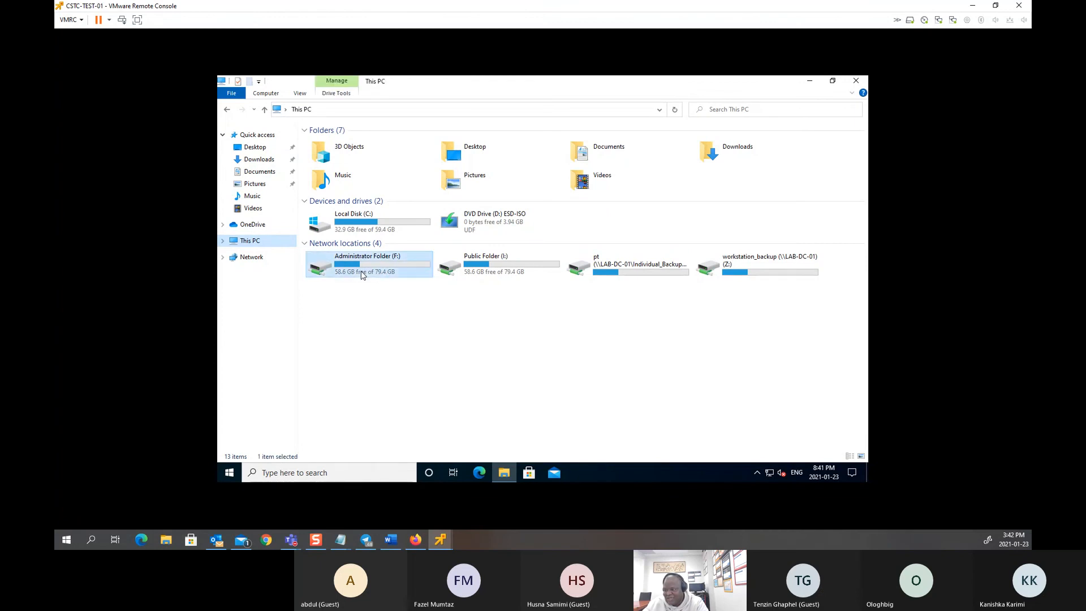
double_click(364, 271)
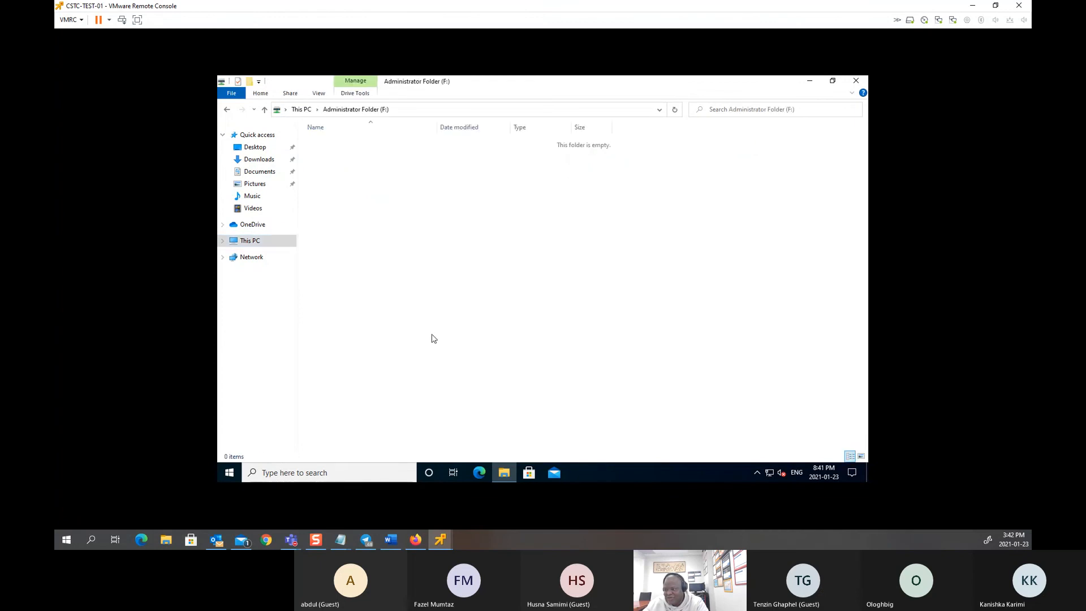
click(228, 110)
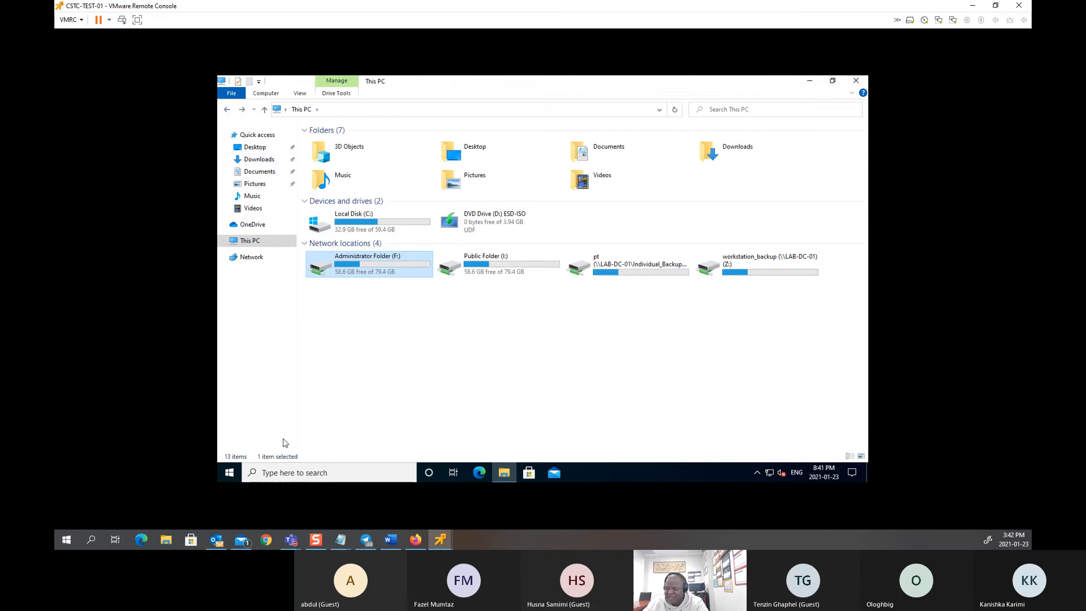
Step: Bring up the quick system menu at Shut down or sign out
click(271, 464)
key(super+x)
mouse_move(317, 437)
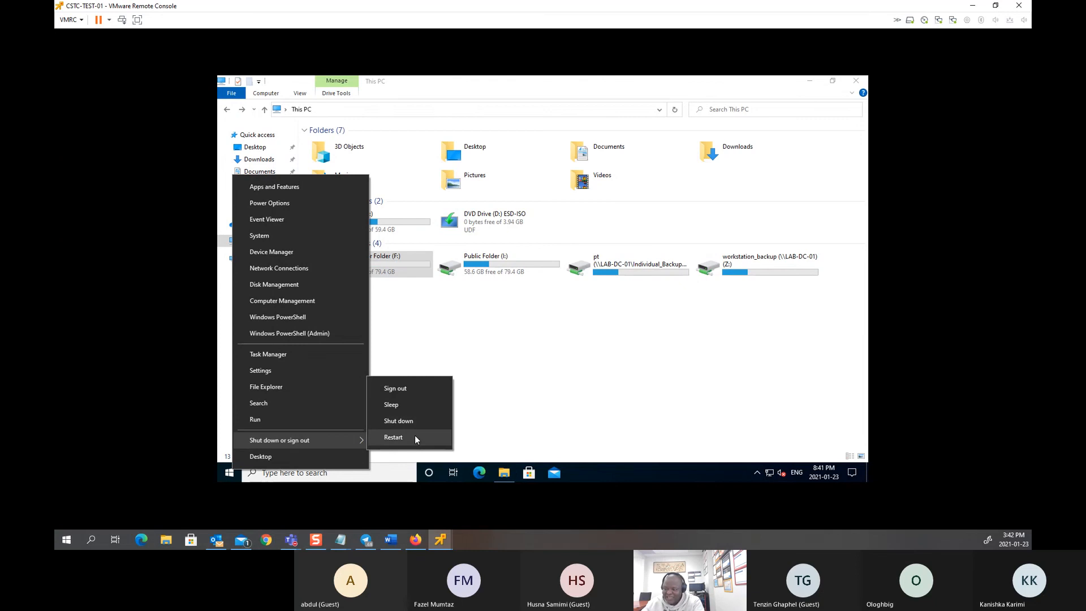
Step: Choose Switch user from the Start menu's account options
right_click(223, 476)
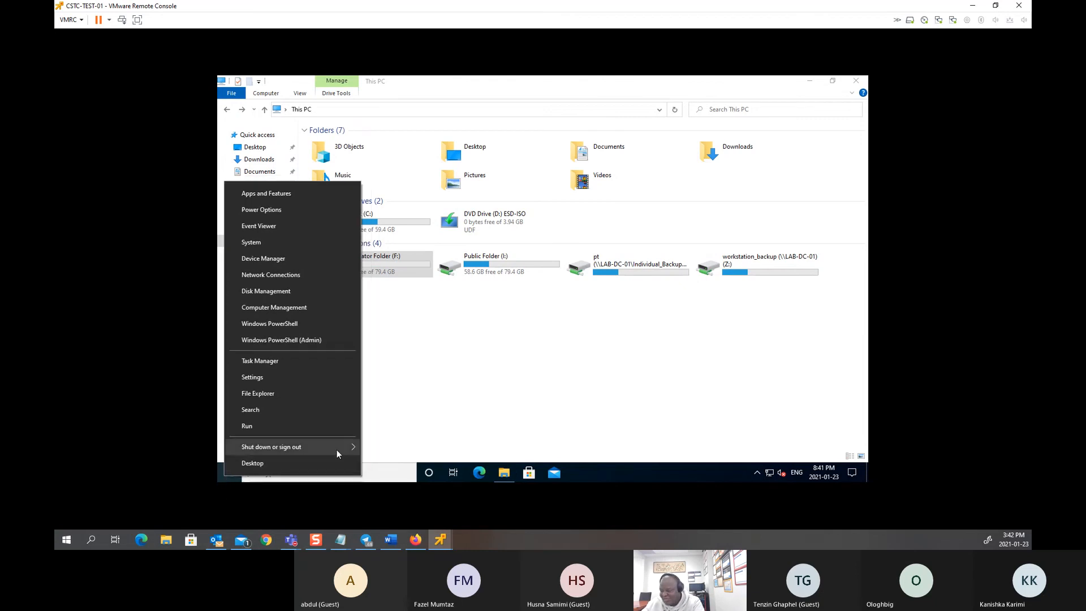
click(229, 472)
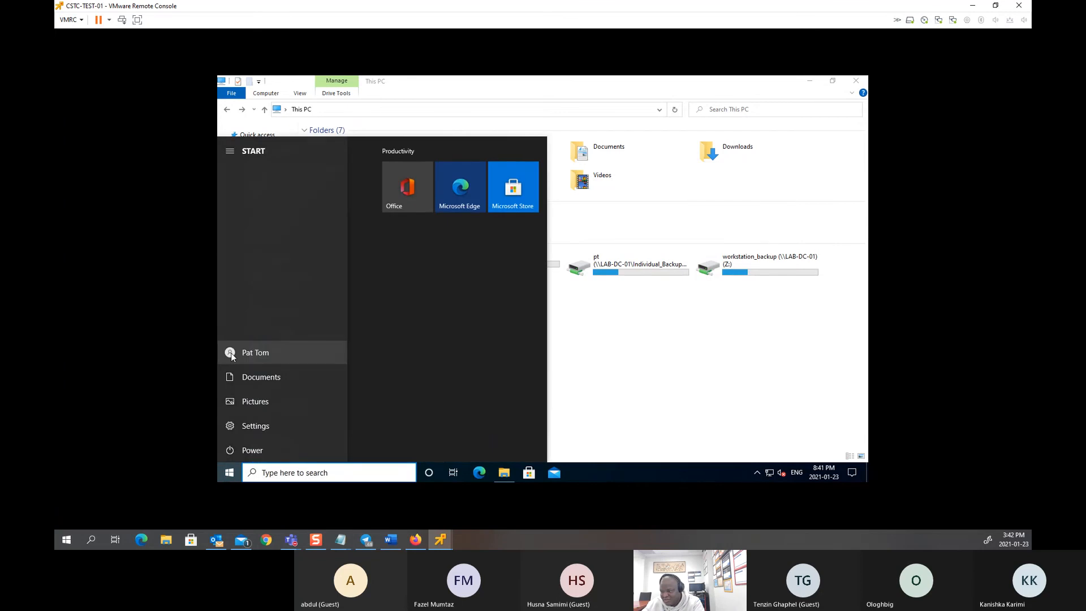
click(231, 352)
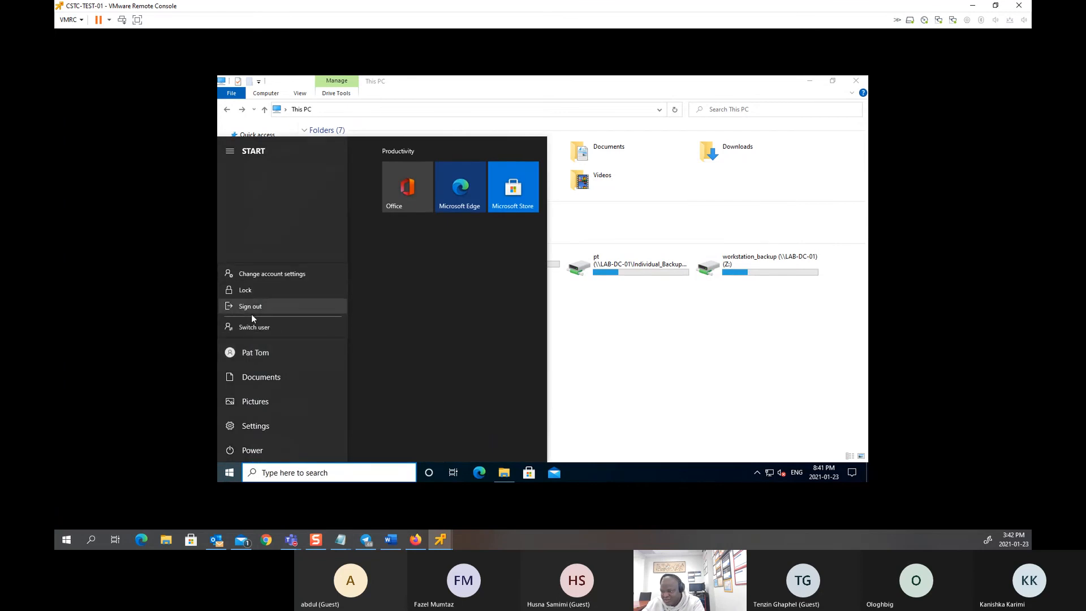
click(248, 327)
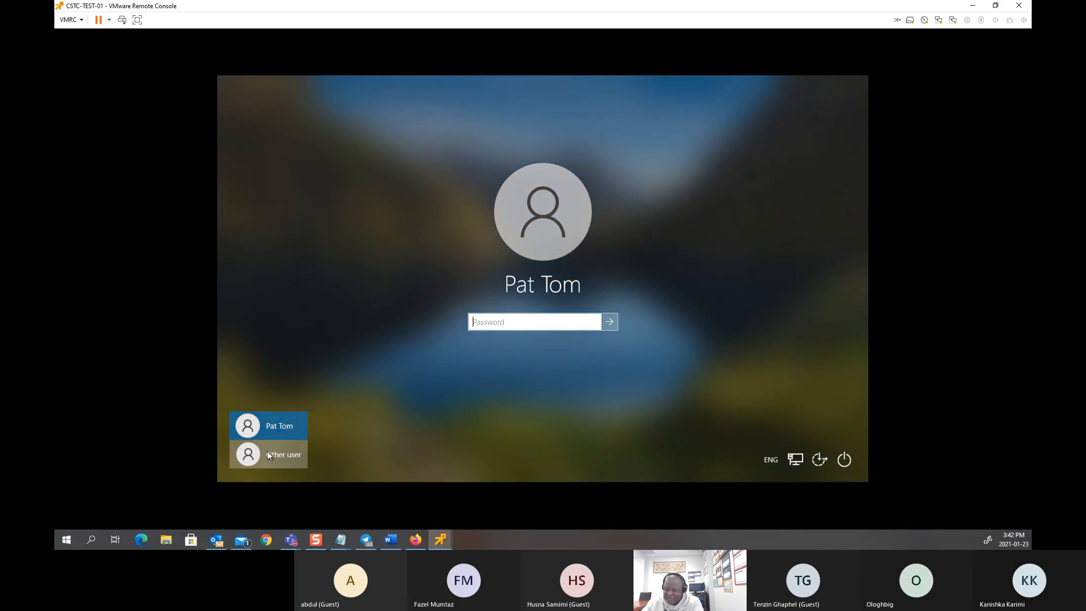
Step: Sign in as a second LAB domain user via Other user with their username and password
click(268, 452)
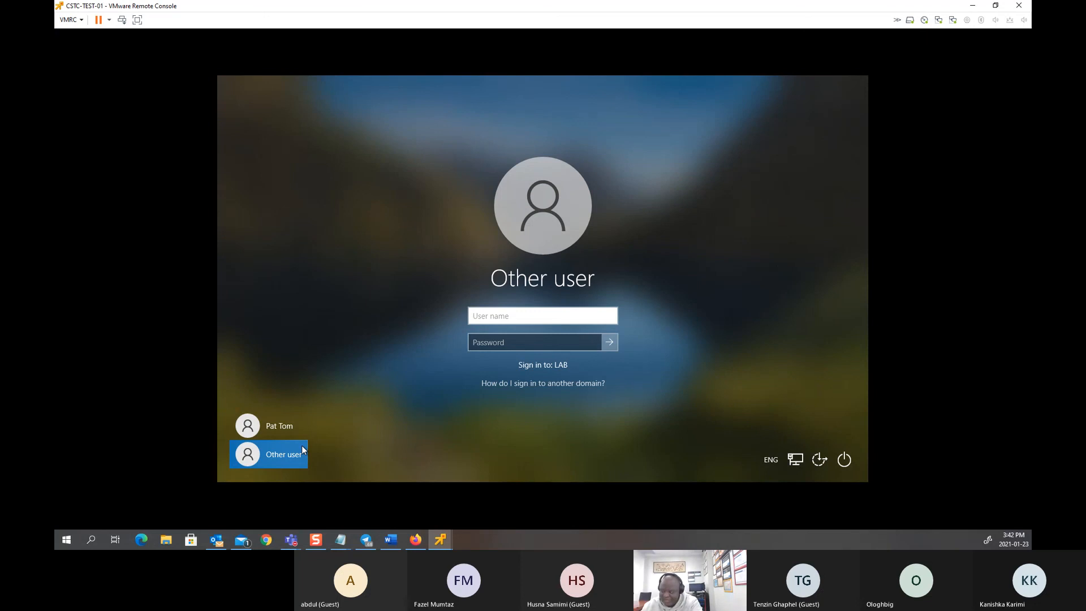
text(pj)
key(Tab)
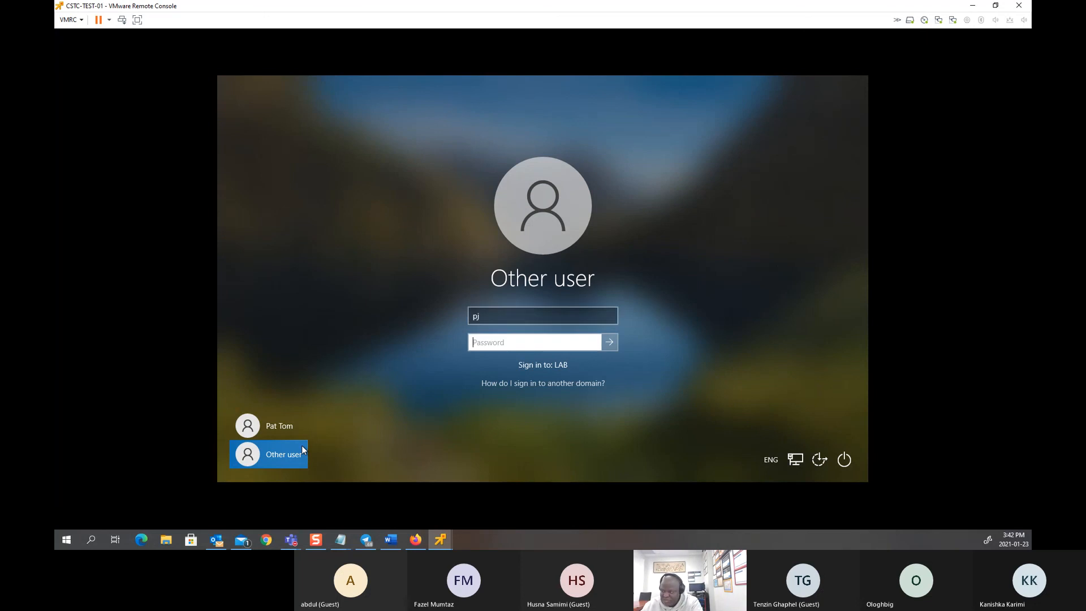
text(•••••)
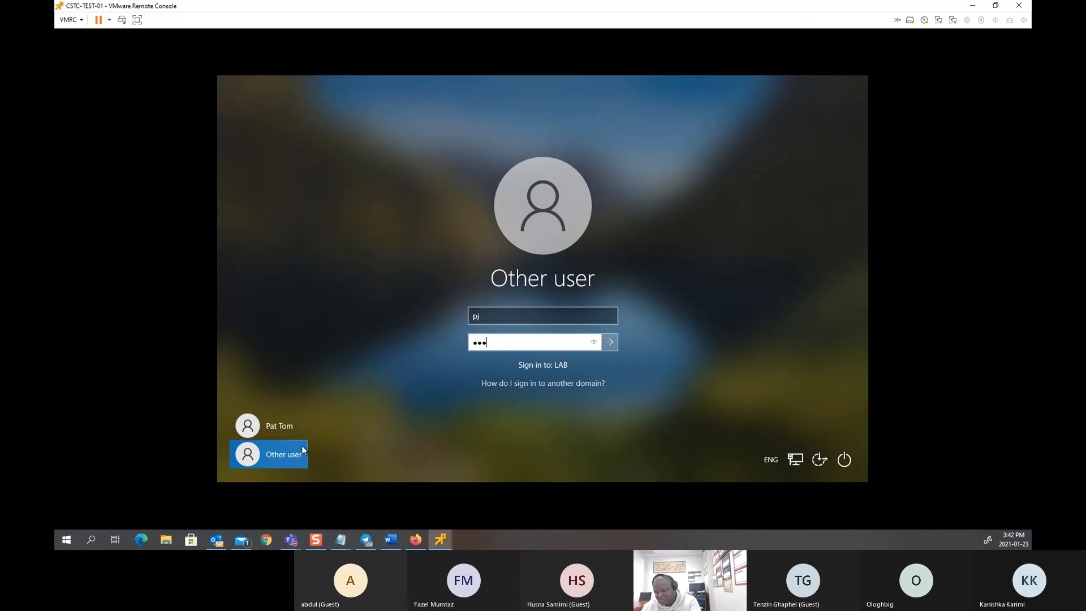
text(•••)
key(Return)
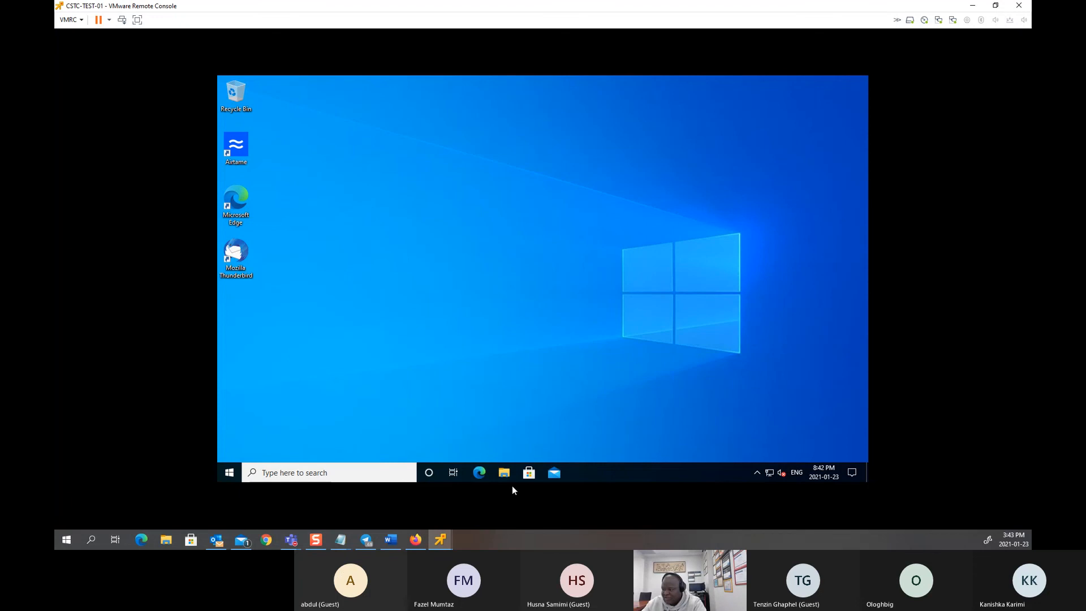
Step: As this user, try opening Administrator Folder (F:) from This PC and dismiss the access-denied error
click(504, 472)
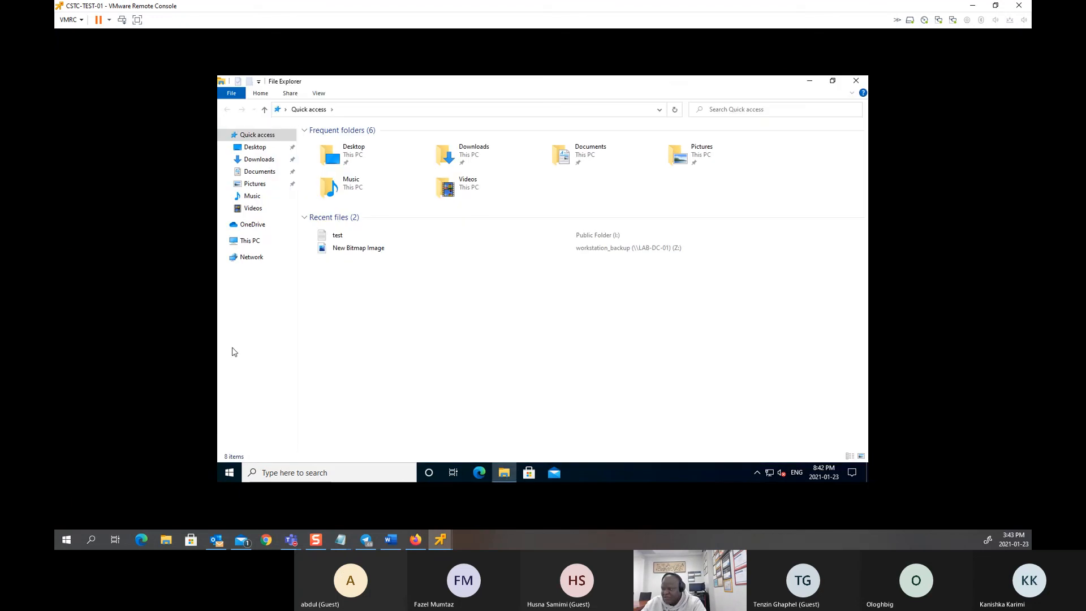
click(251, 241)
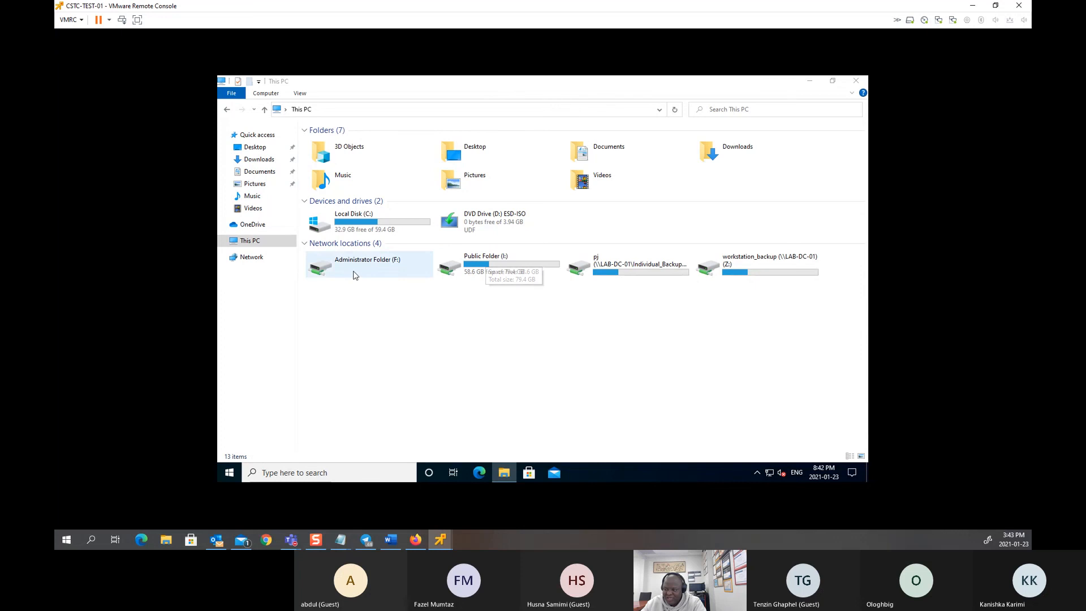
double_click(394, 274)
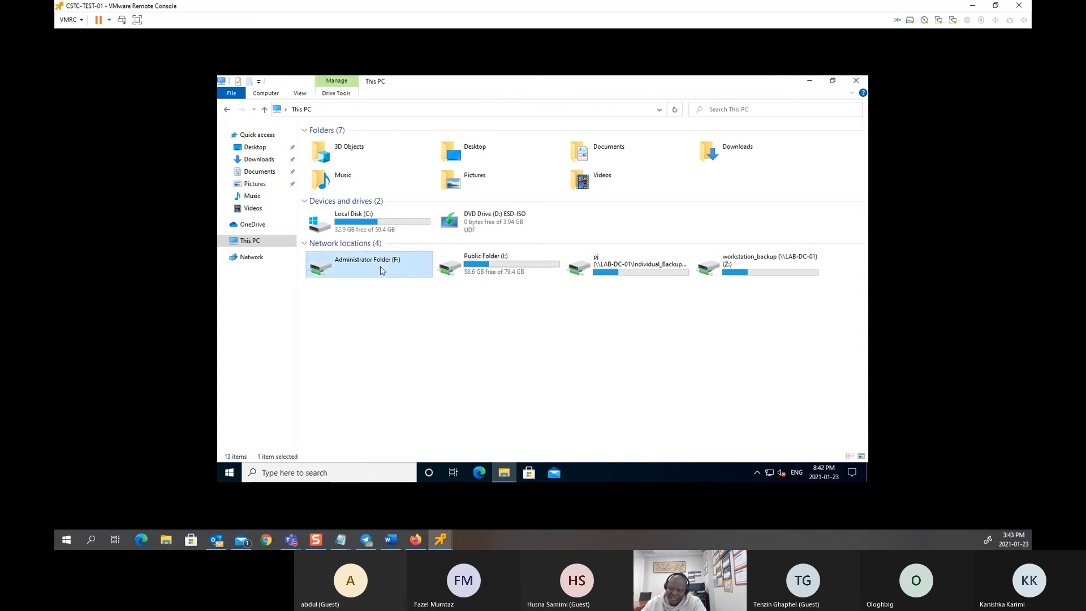
click(656, 290)
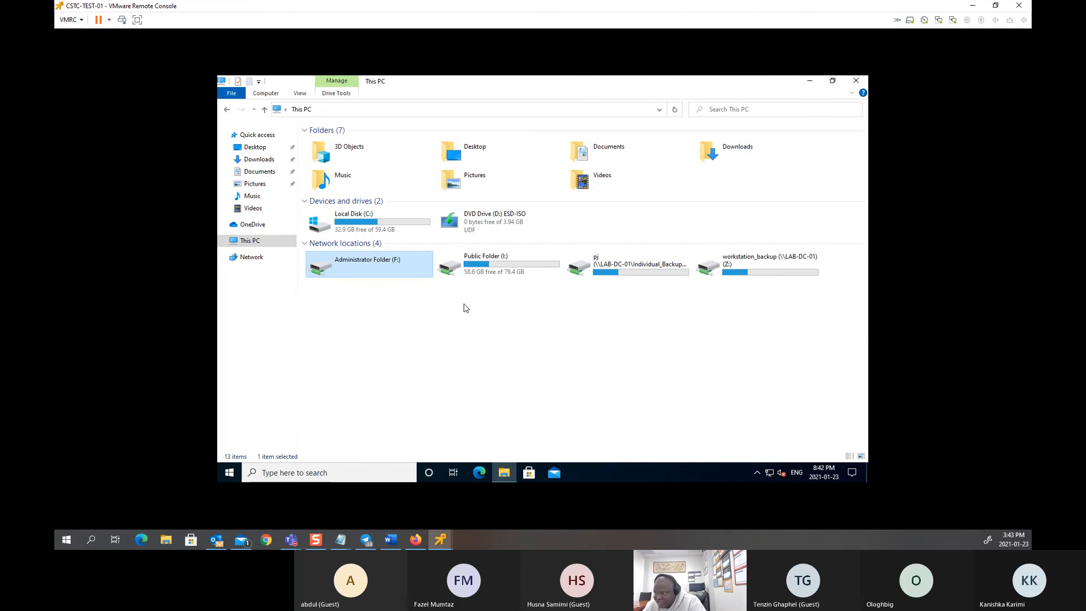
Step: On LAB-DC-01, browse File Explorer to \\lab-dc-01 to list the server's shares
mouse_move(441, 544)
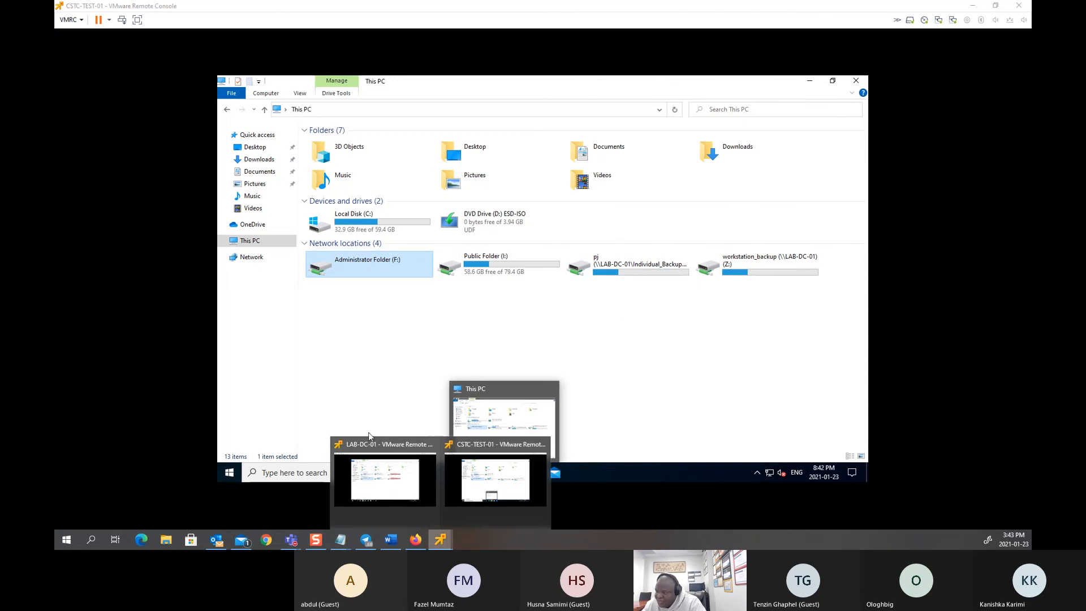
click(367, 460)
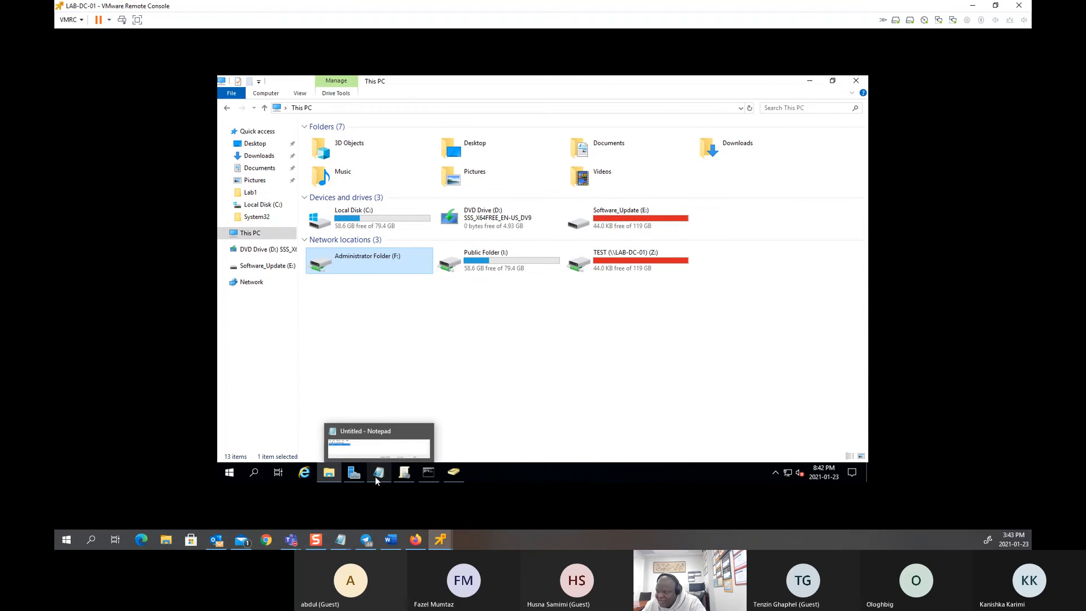
click(373, 107)
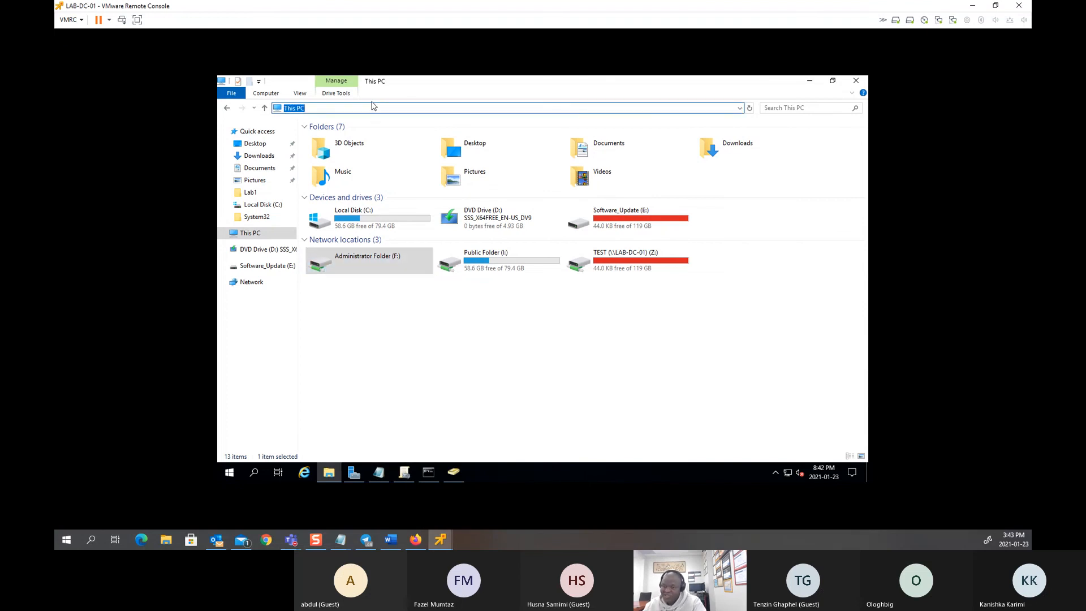
text(\\)
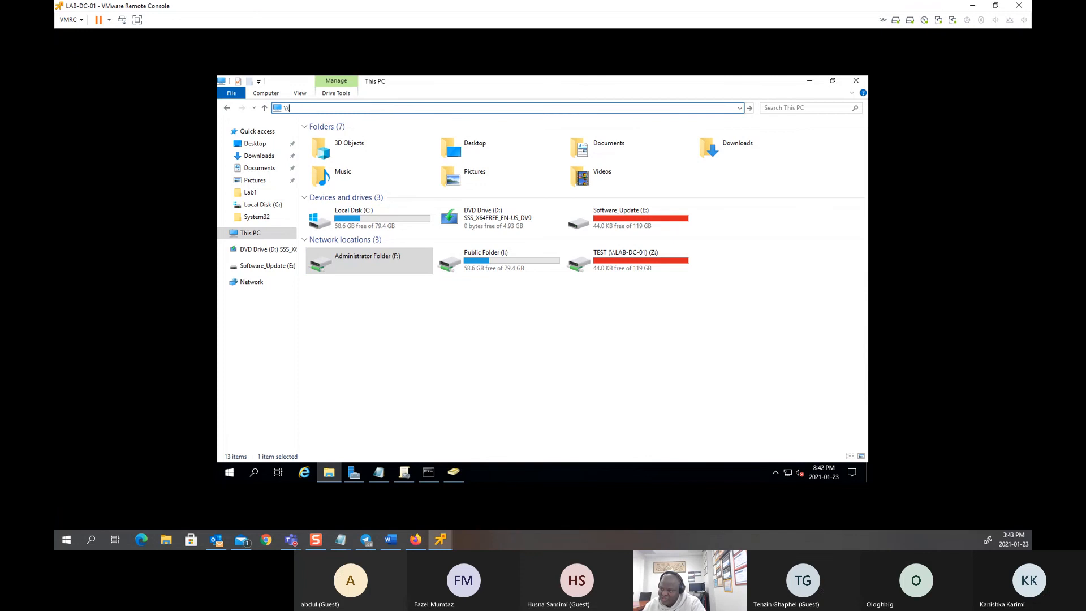
text(lab-dc-01)
key(Return)
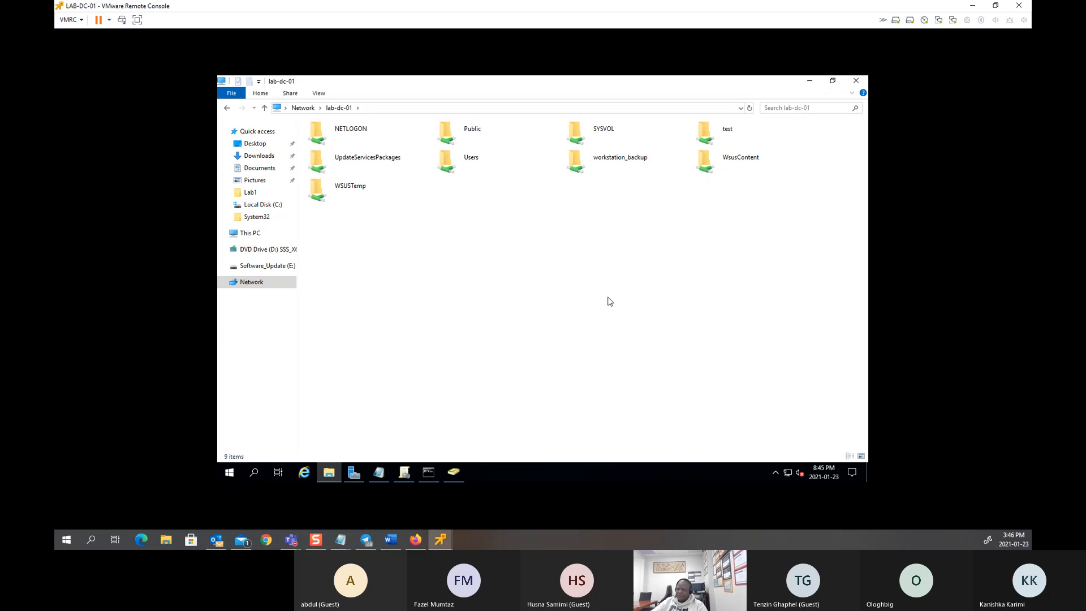
Step: Minimize VMware Remote Console and Notepad, then stop presenting in the Teams meeting
click(971, 8)
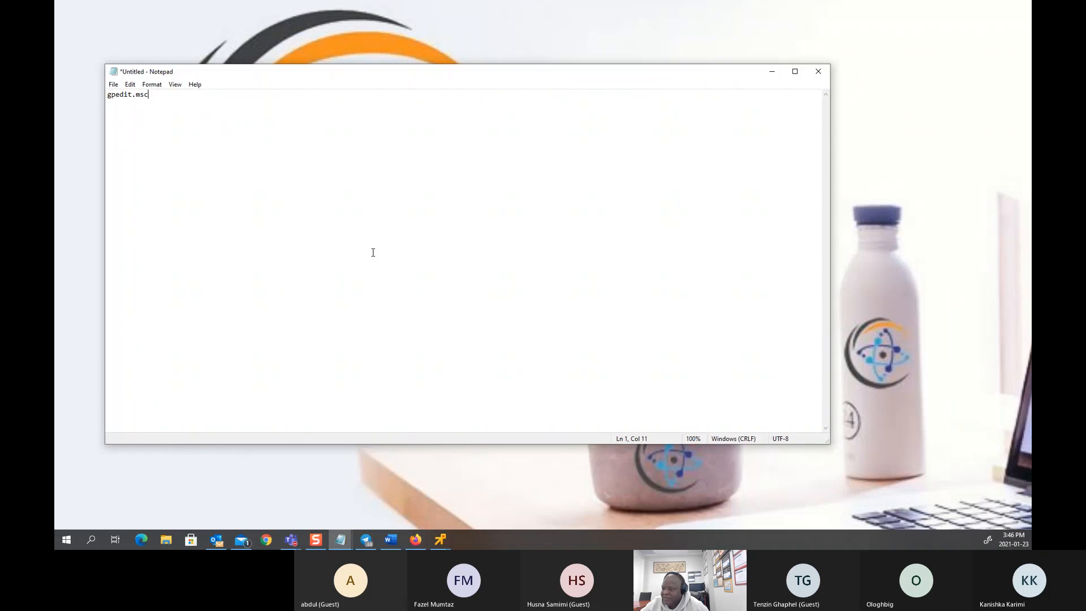
click(774, 73)
mouse_move(602, 4)
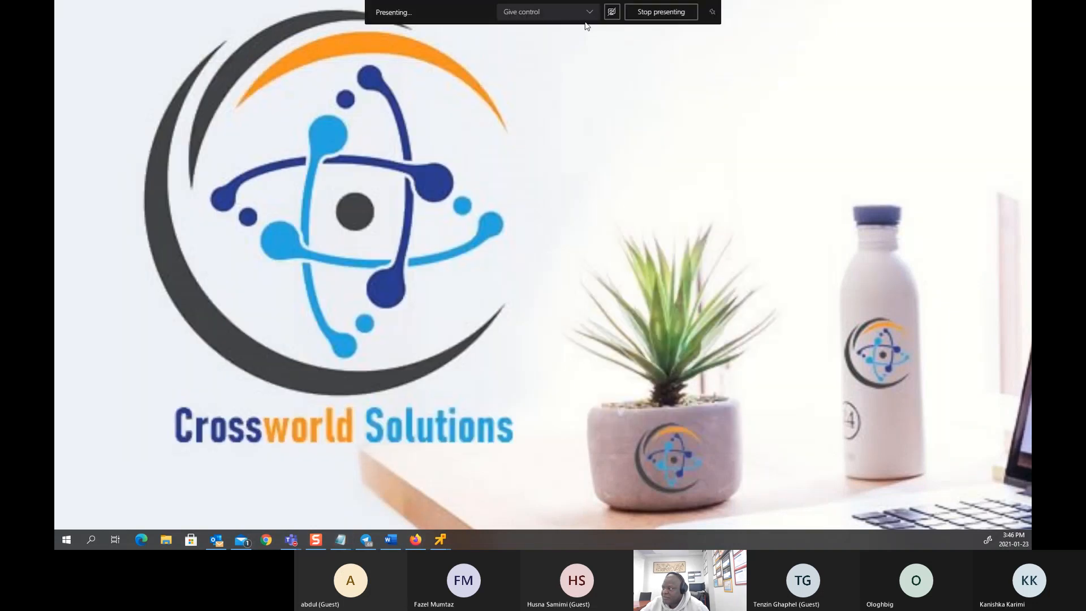
click(648, 13)
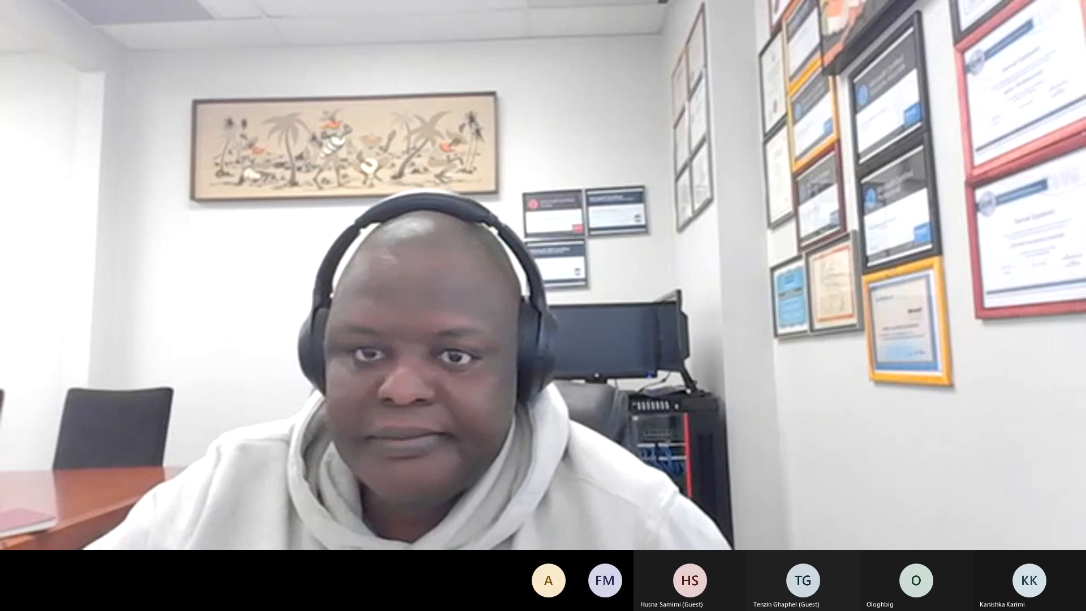